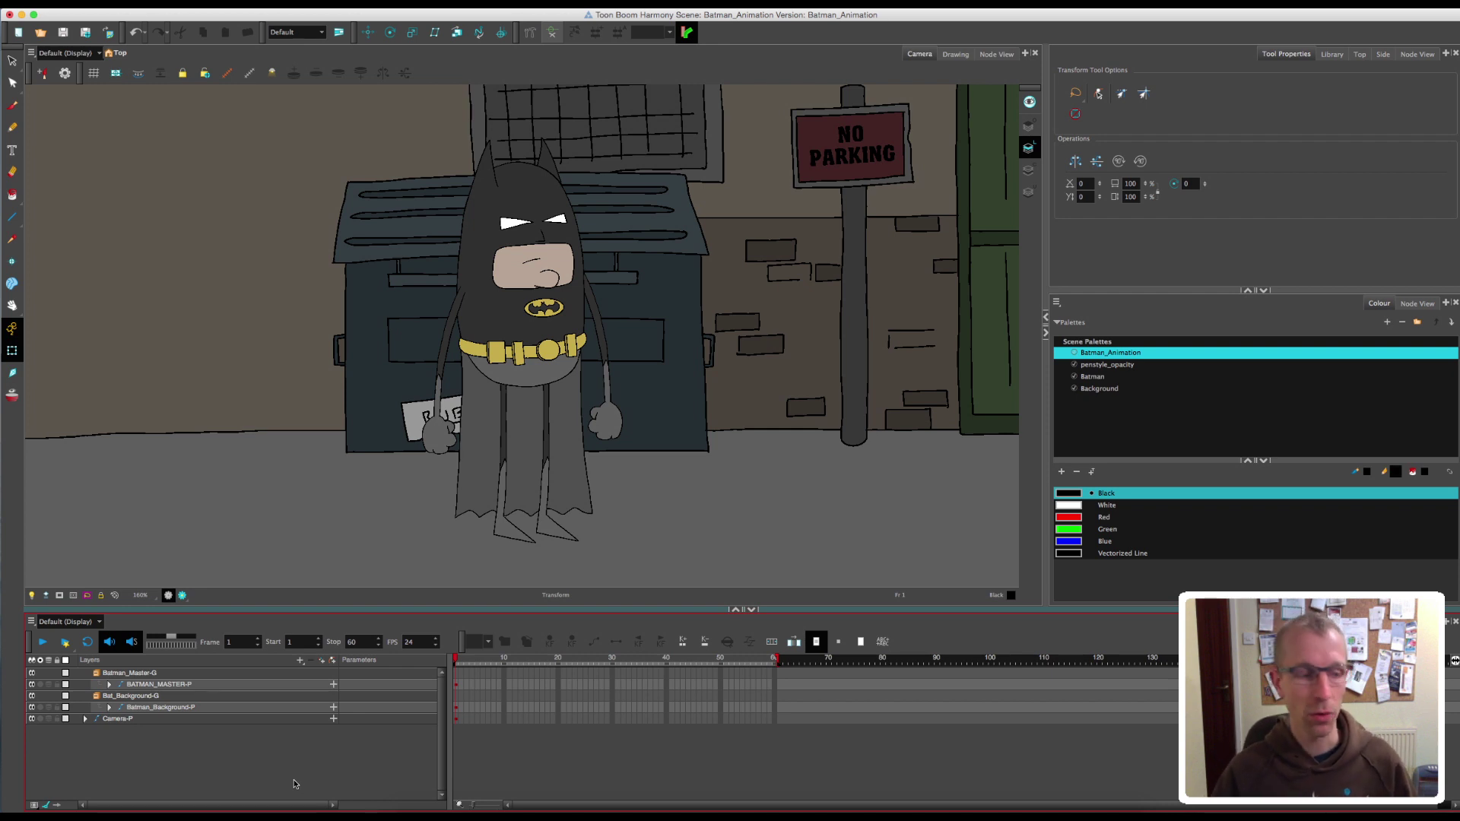
- Look over the full alley and rooftop background, from the Batman character to the hotel sign and bat signal
{"action": "scroll", "coordinate": [779, 345], "scroll_direction": "down", "scroll_amount": 3}
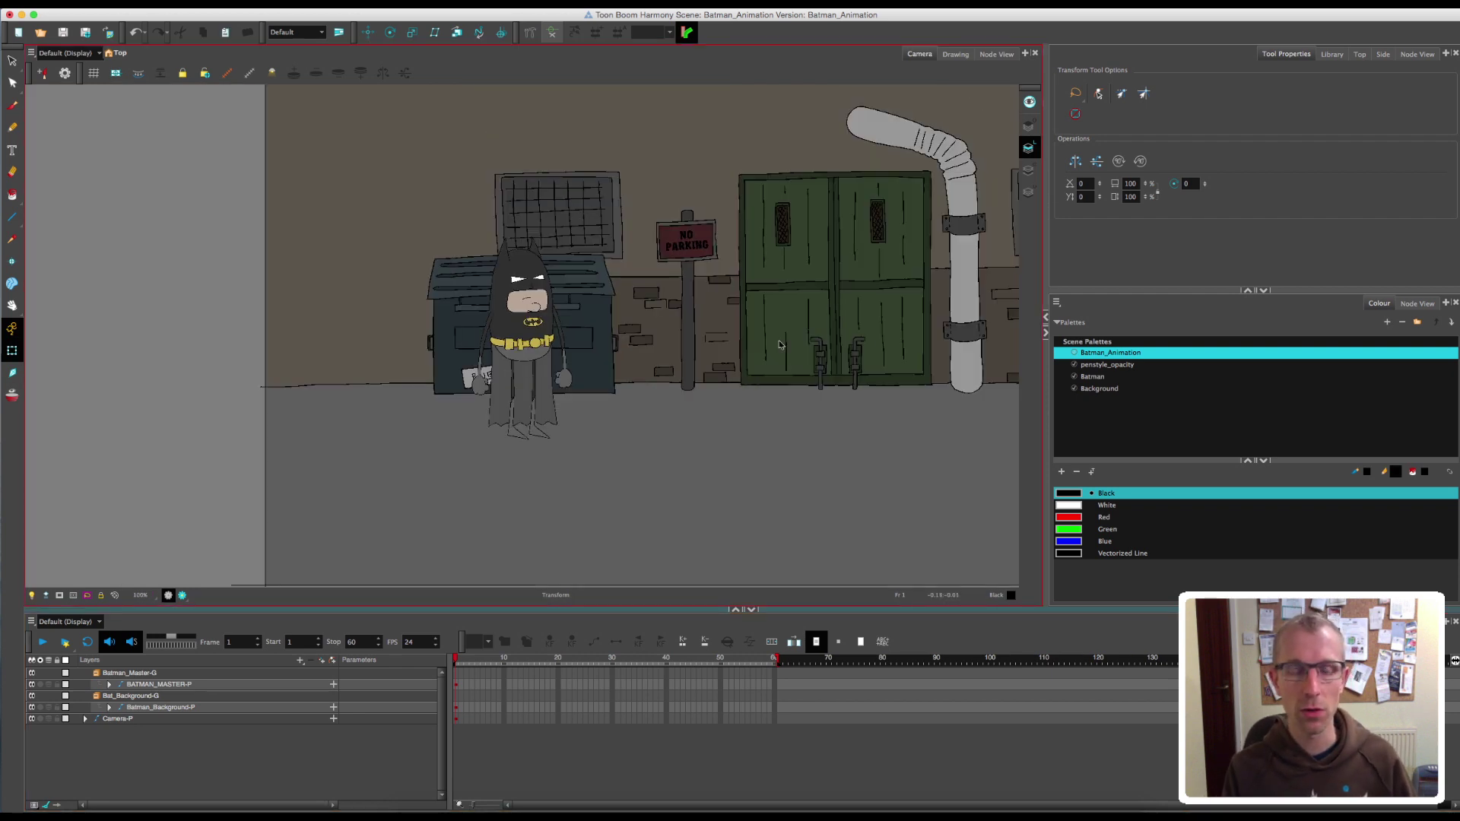
{"action": "scroll", "coordinate": [780, 344], "scroll_direction": "down", "scroll_amount": 6}
{"action": "left_click_drag", "start_coordinate": [814, 323], "coordinate": [489, 452]}
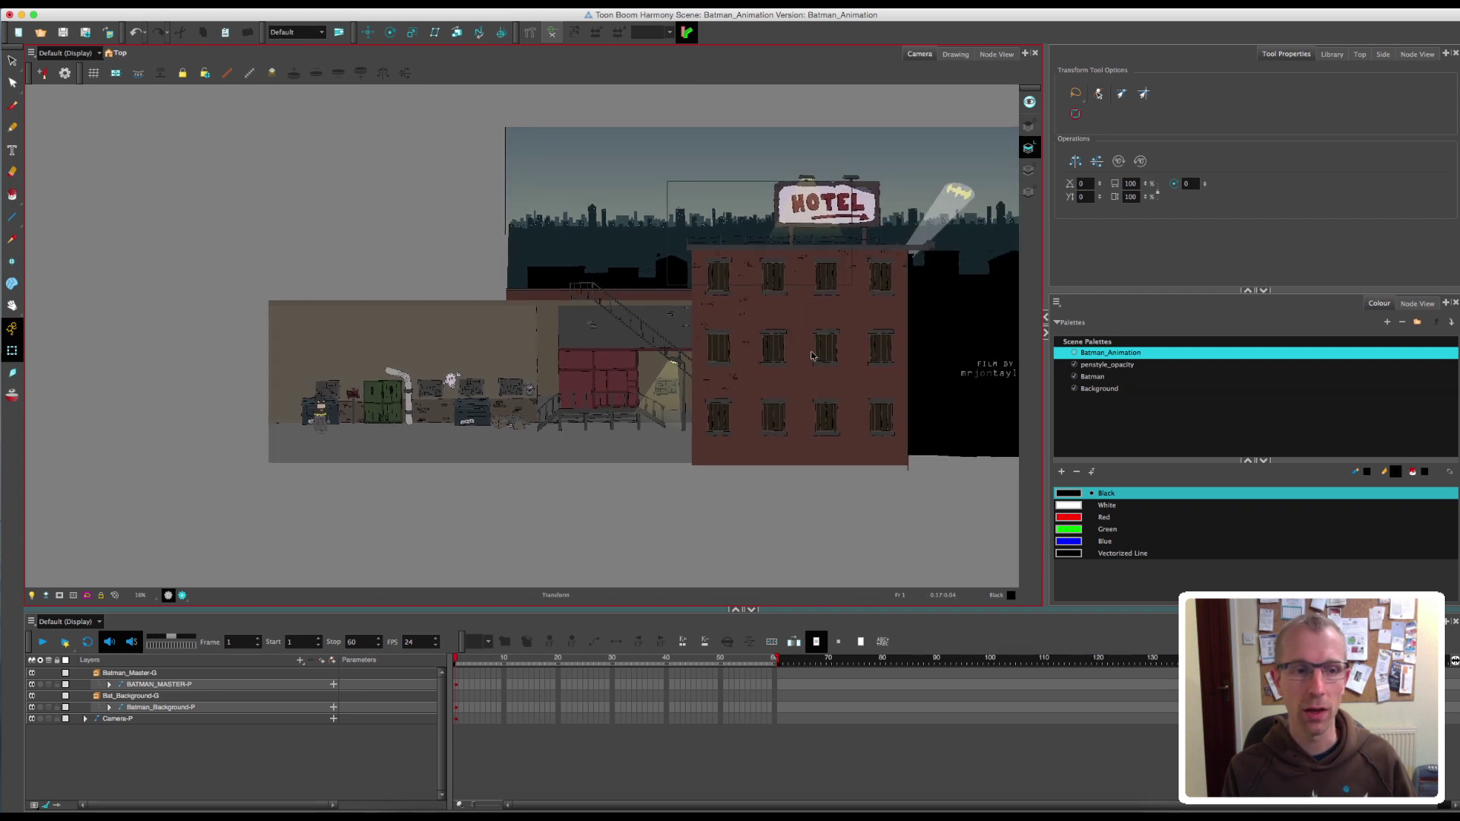
{"action": "scroll", "coordinate": [315, 416], "scroll_direction": "up", "scroll_amount": 2}
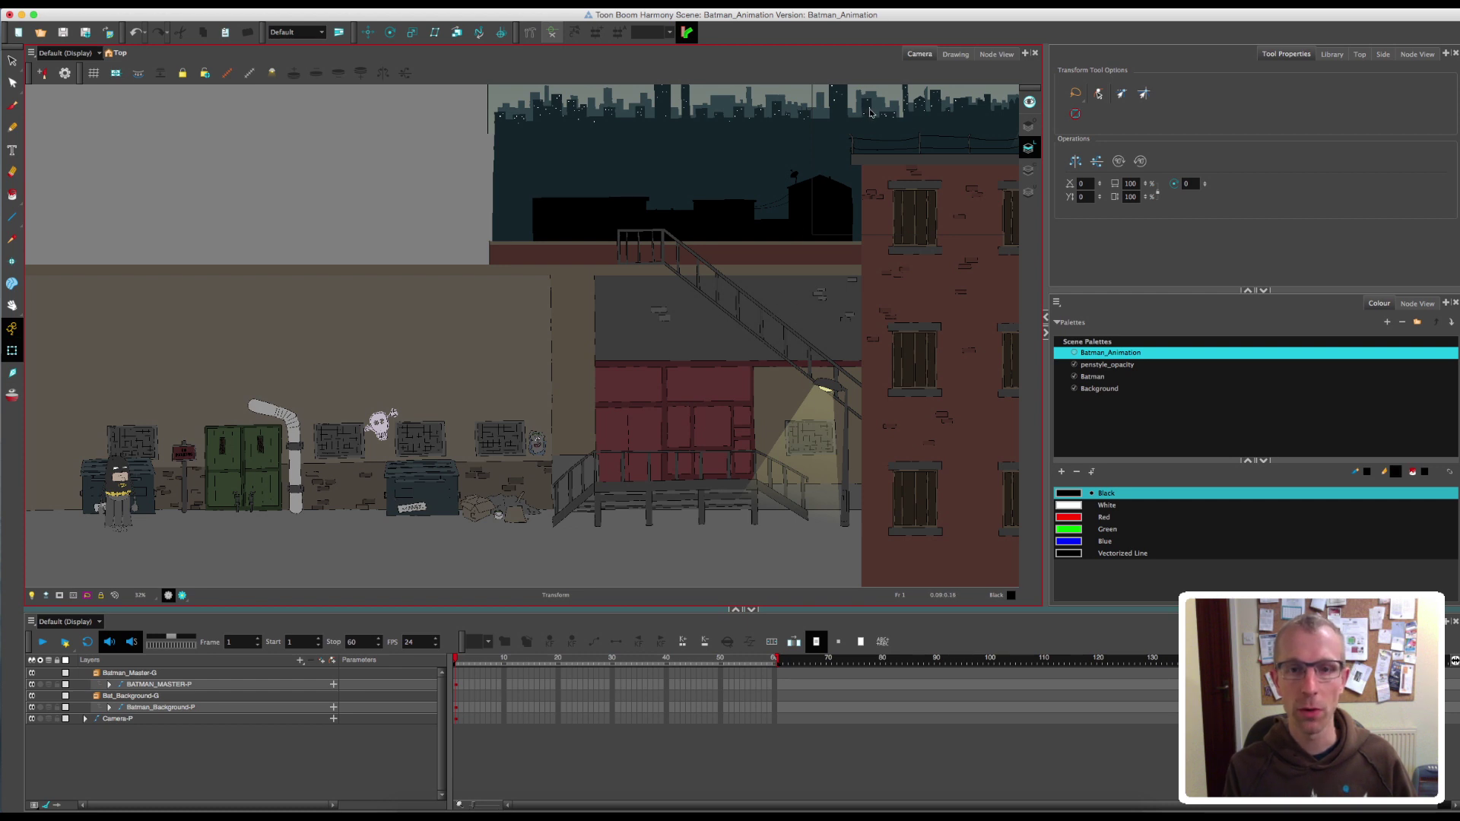
{"action": "left_click_drag", "start_coordinate": [709, 337], "coordinate": [561, 407]}
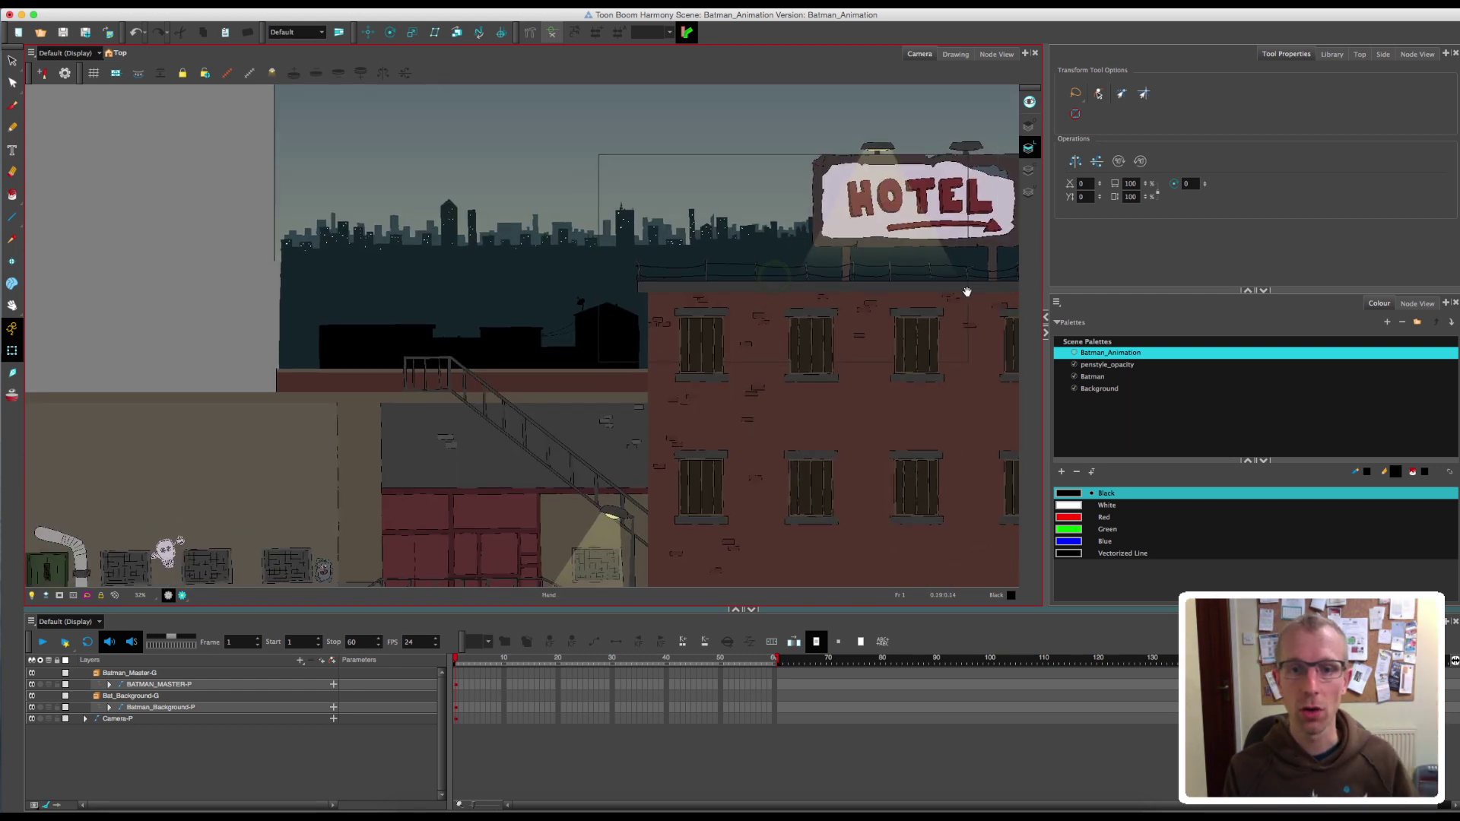
{"action": "left_click_drag", "start_coordinate": [955, 296], "coordinate": [648, 319]}
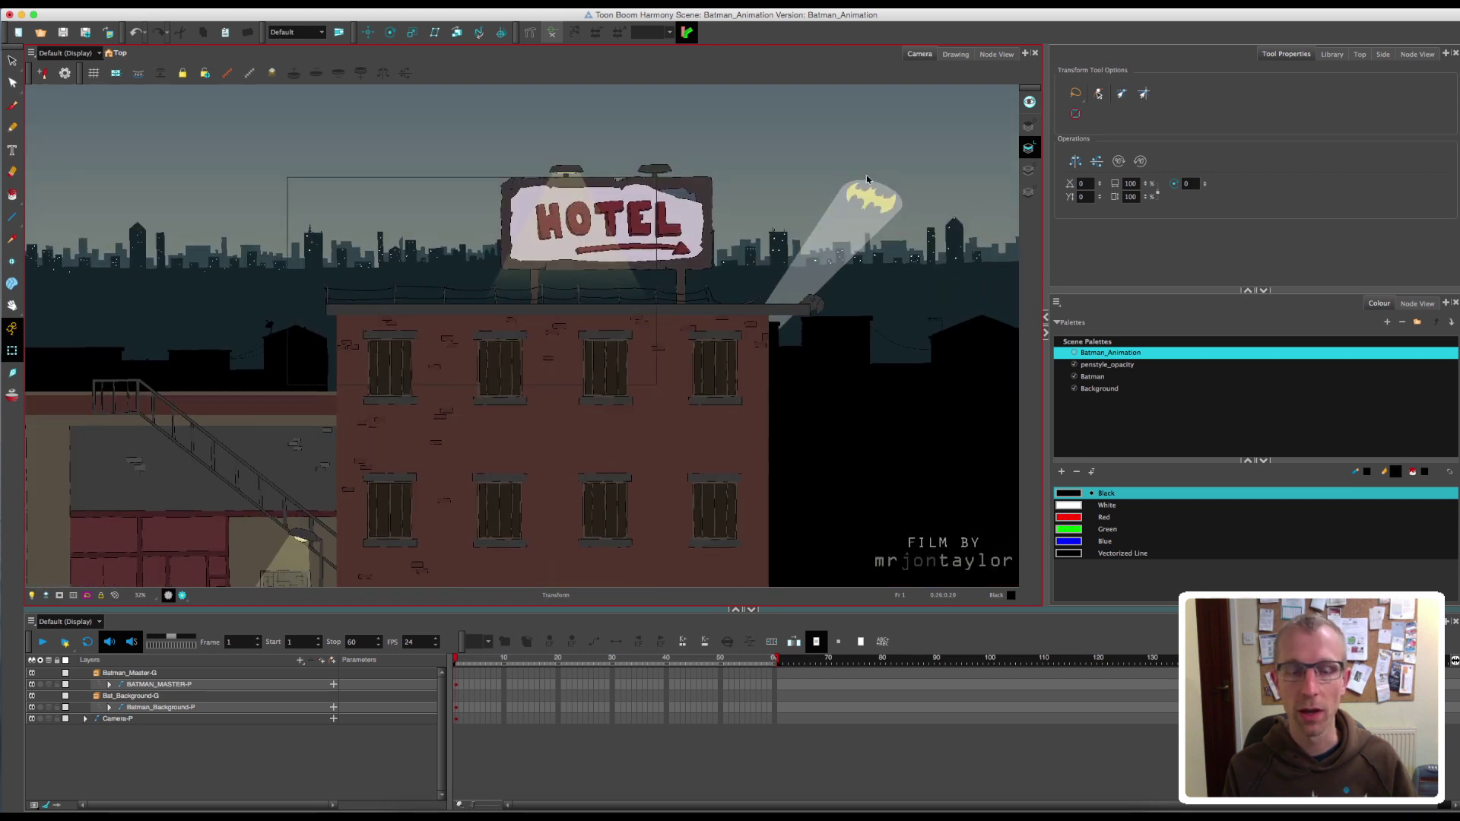
{"action": "left_click_drag", "start_coordinate": [590, 426], "coordinate": [978, 207]}
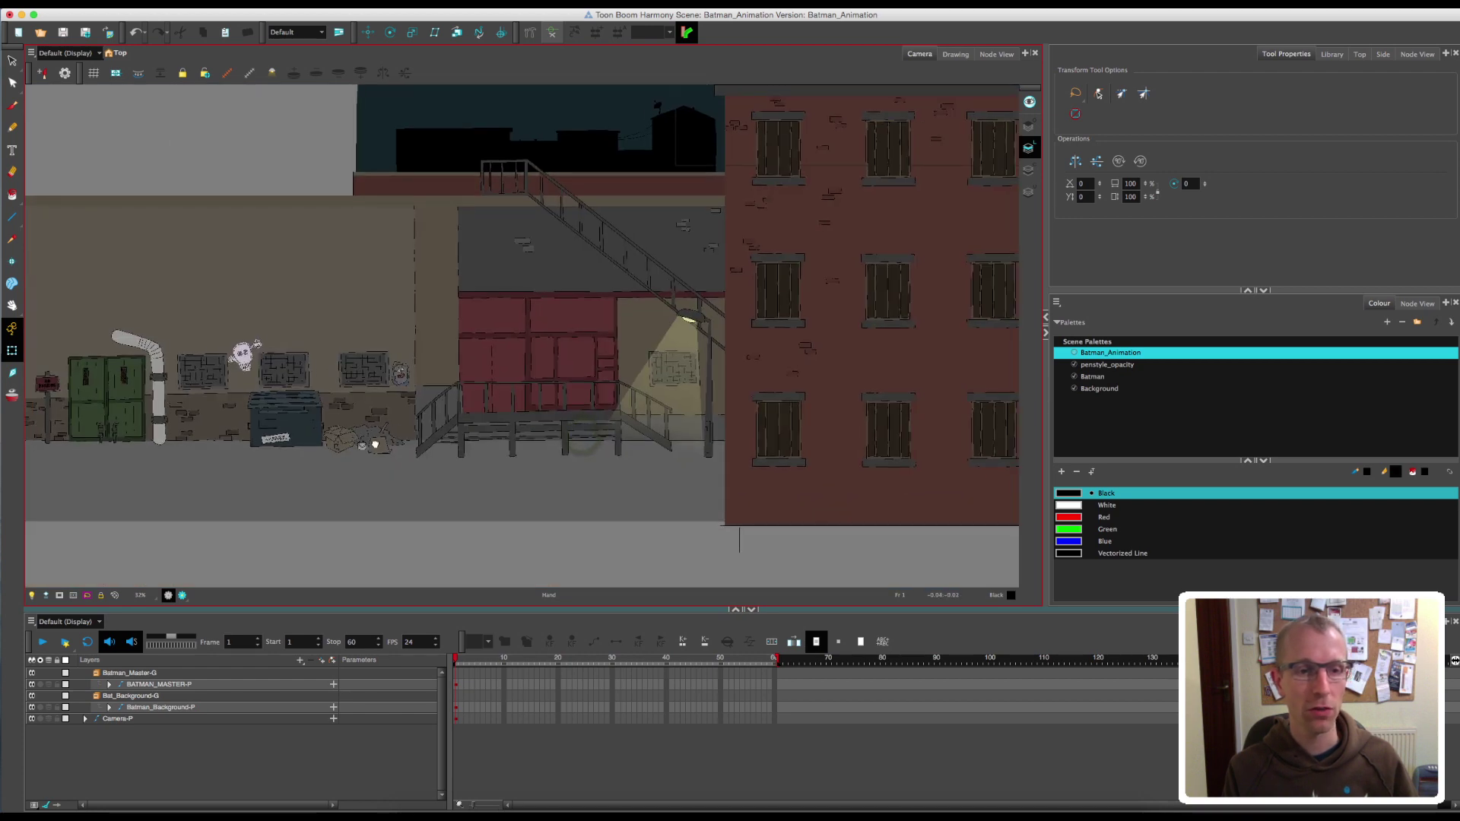
{"action": "left_click_drag", "start_coordinate": [375, 444], "coordinate": [234, 377]}
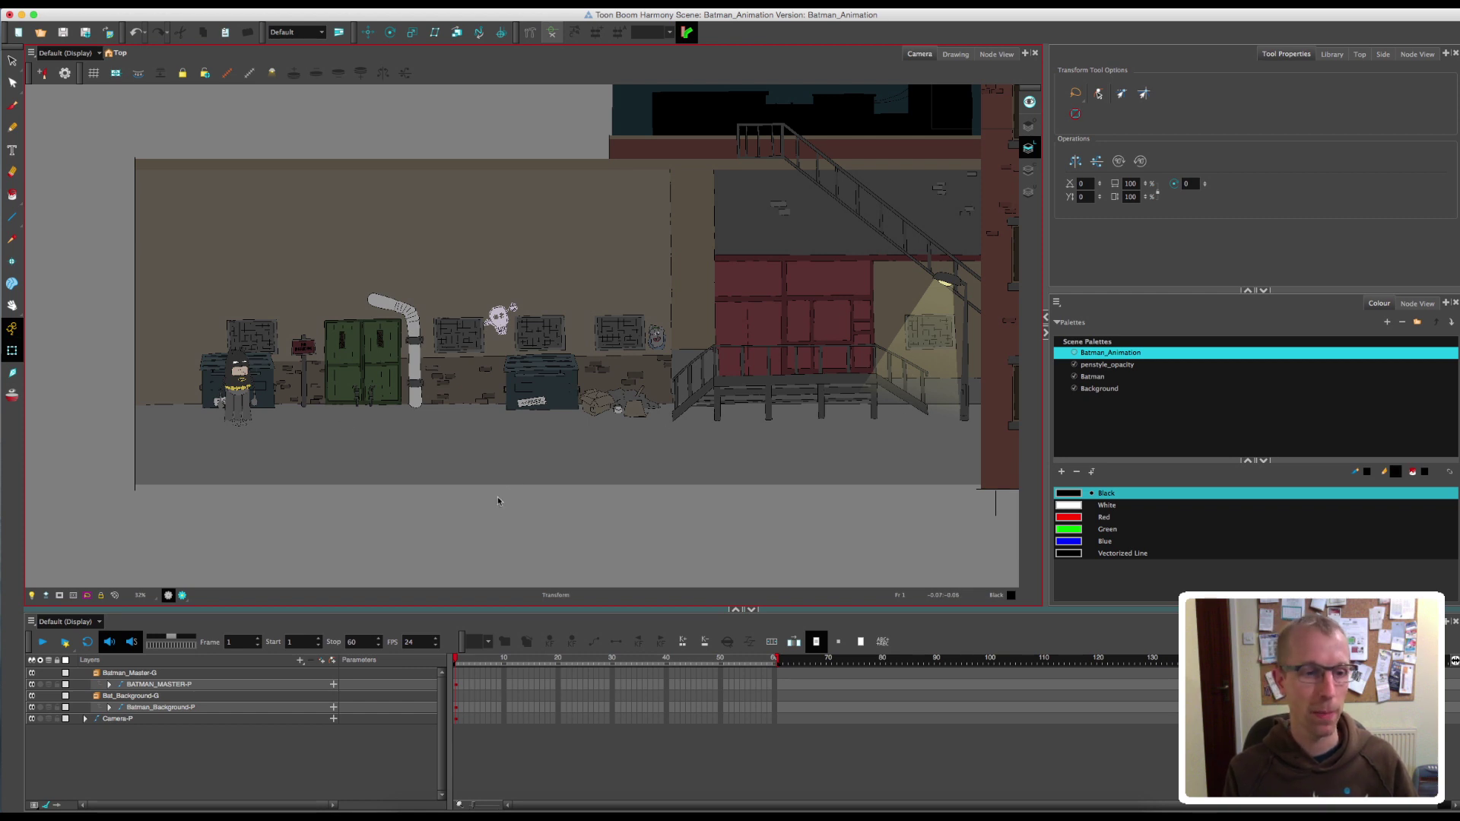
{"action": "key", "text": "2"}
{"action": "key", "text": "2"}
{"action": "left_click_drag", "start_coordinate": [367, 418], "coordinate": [774, 405]}
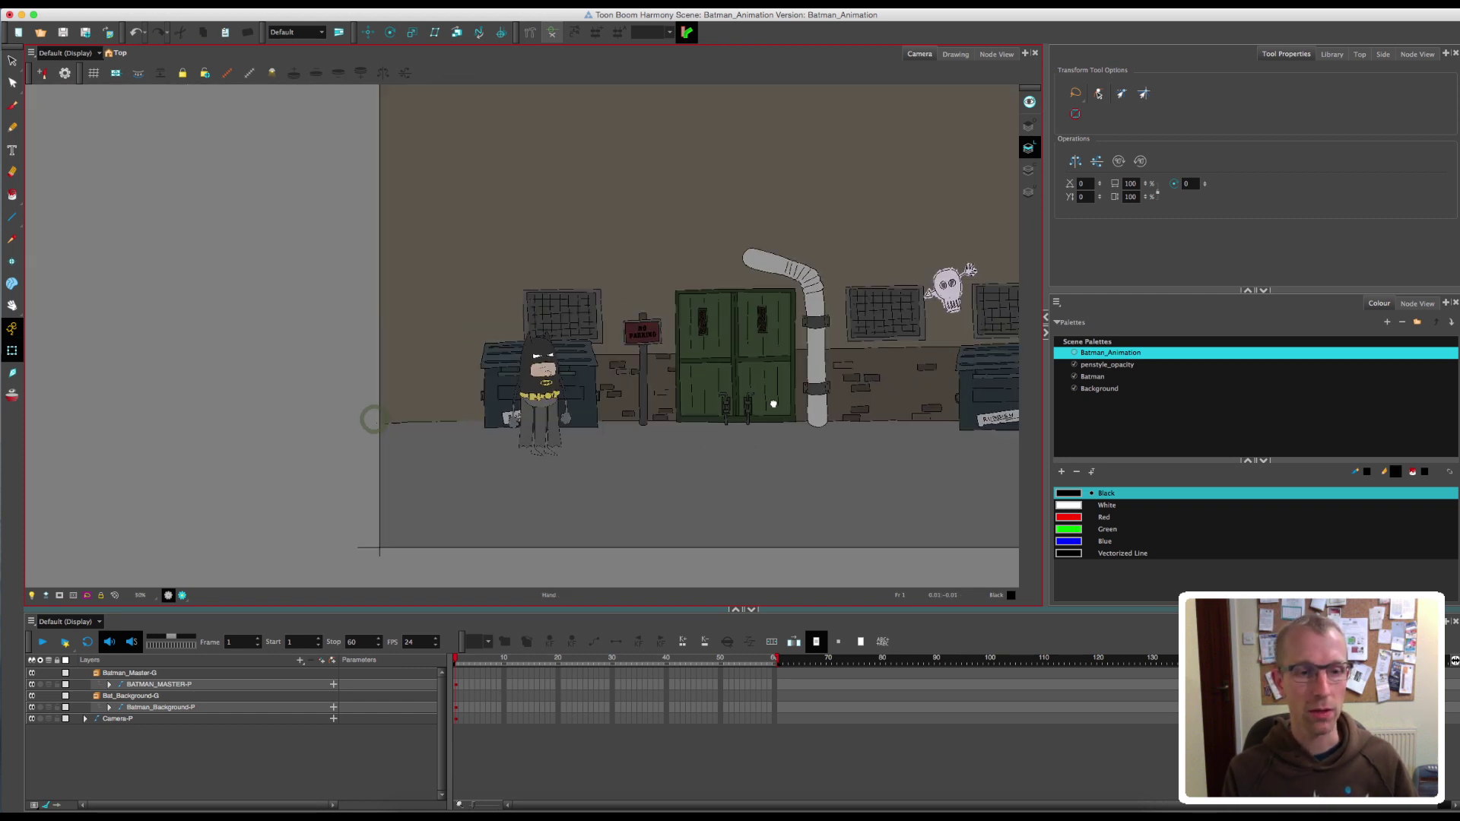
{"action": "left_click_drag", "start_coordinate": [726, 452], "coordinate": [687, 427]}
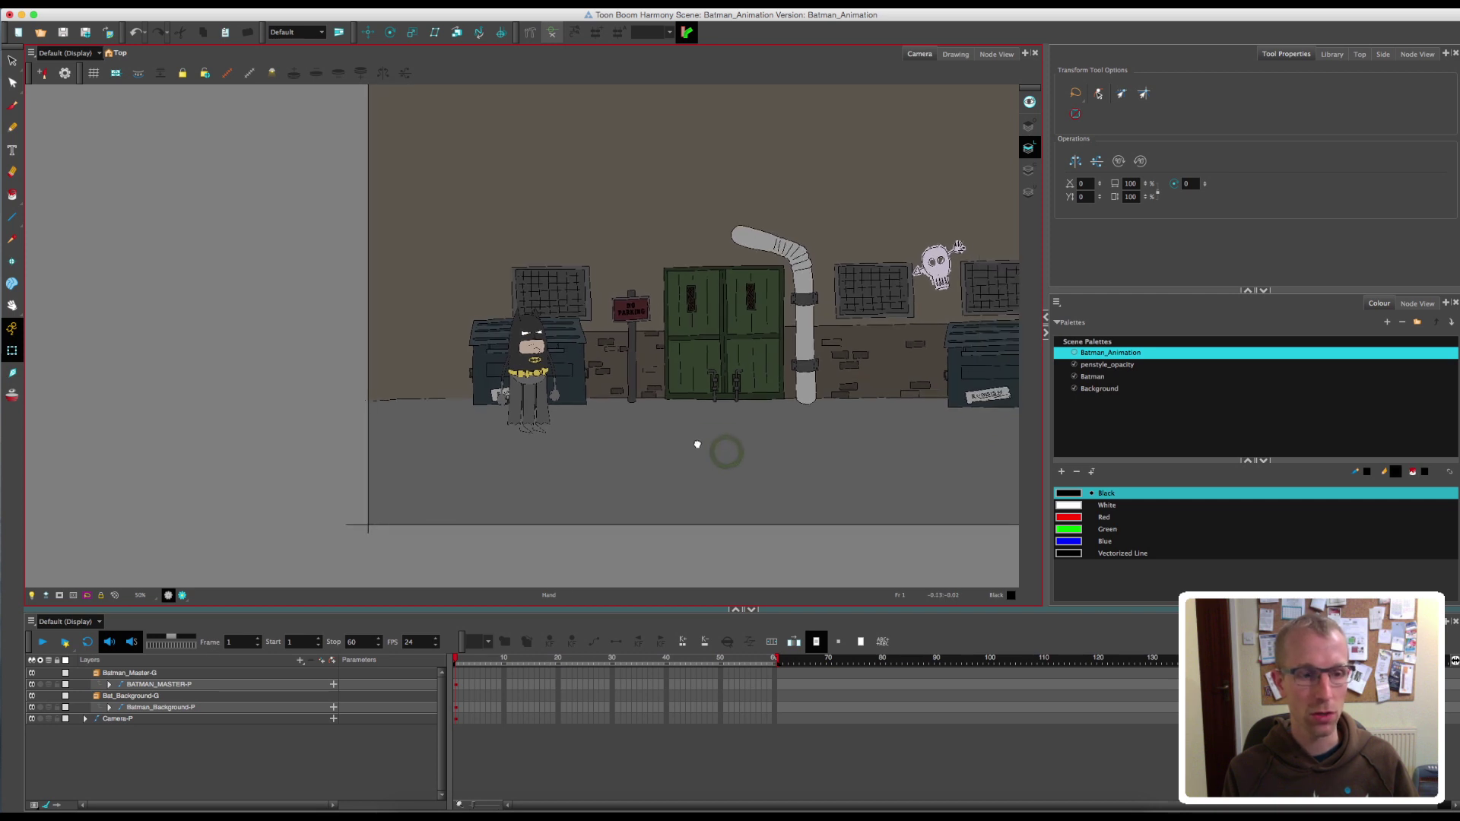
- Add a vector drawing layer named Line
{"action": "key", "text": "2"}
{"action": "left_click", "coordinate": [300, 660]}
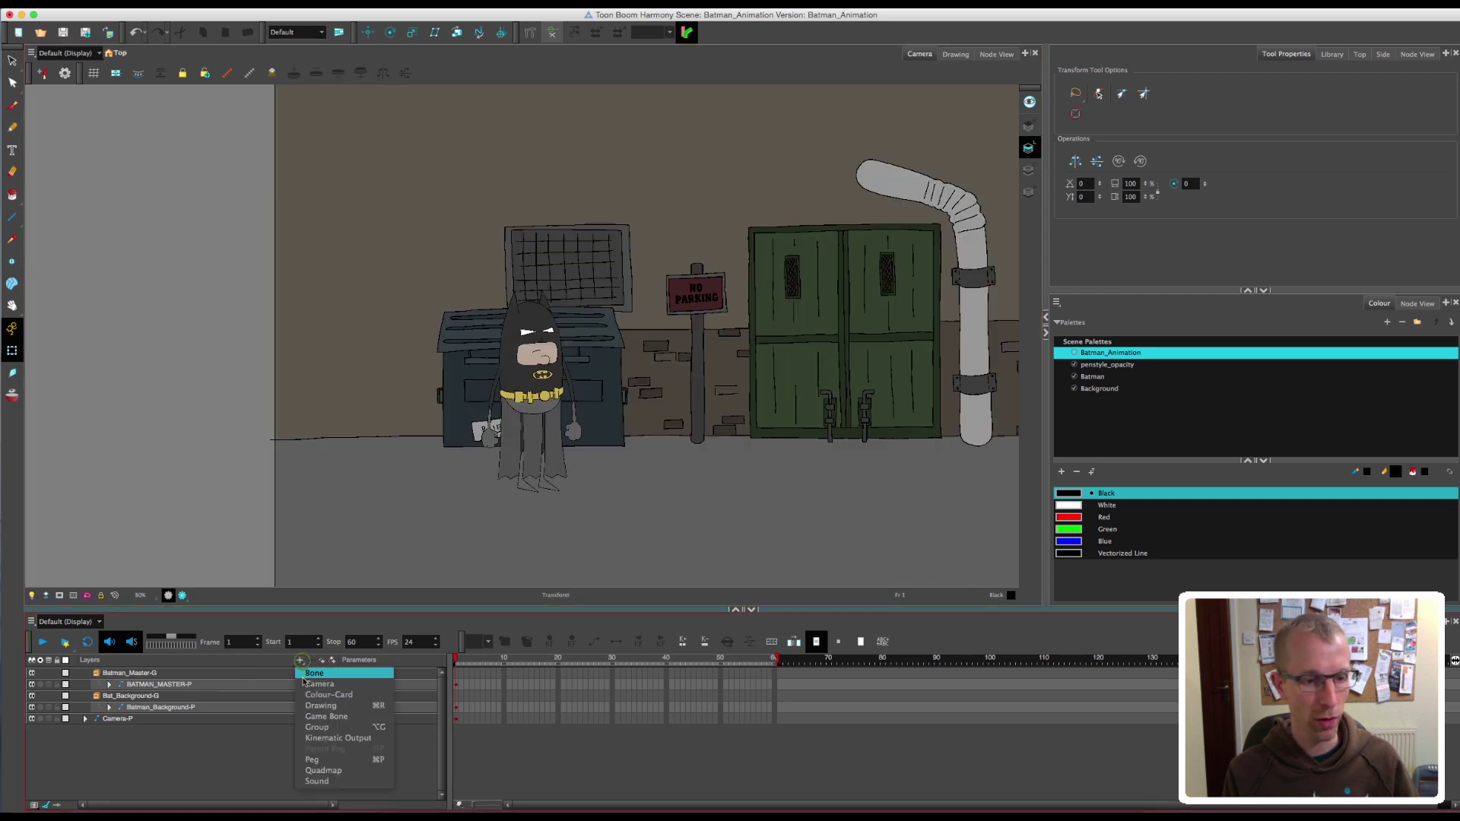
{"action": "left_click", "coordinate": [310, 703]}
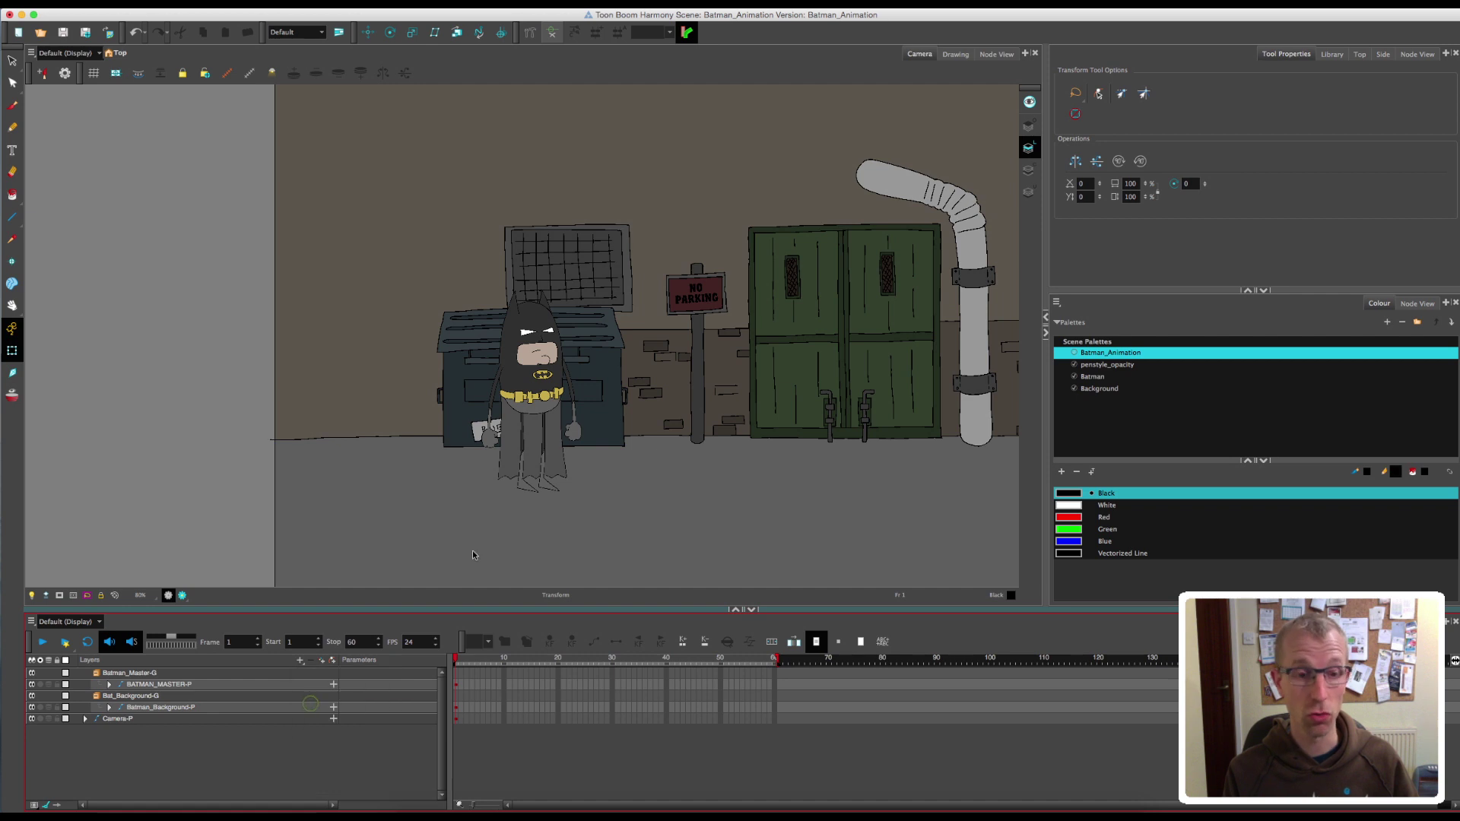
{"action": "type", "text": "L"}
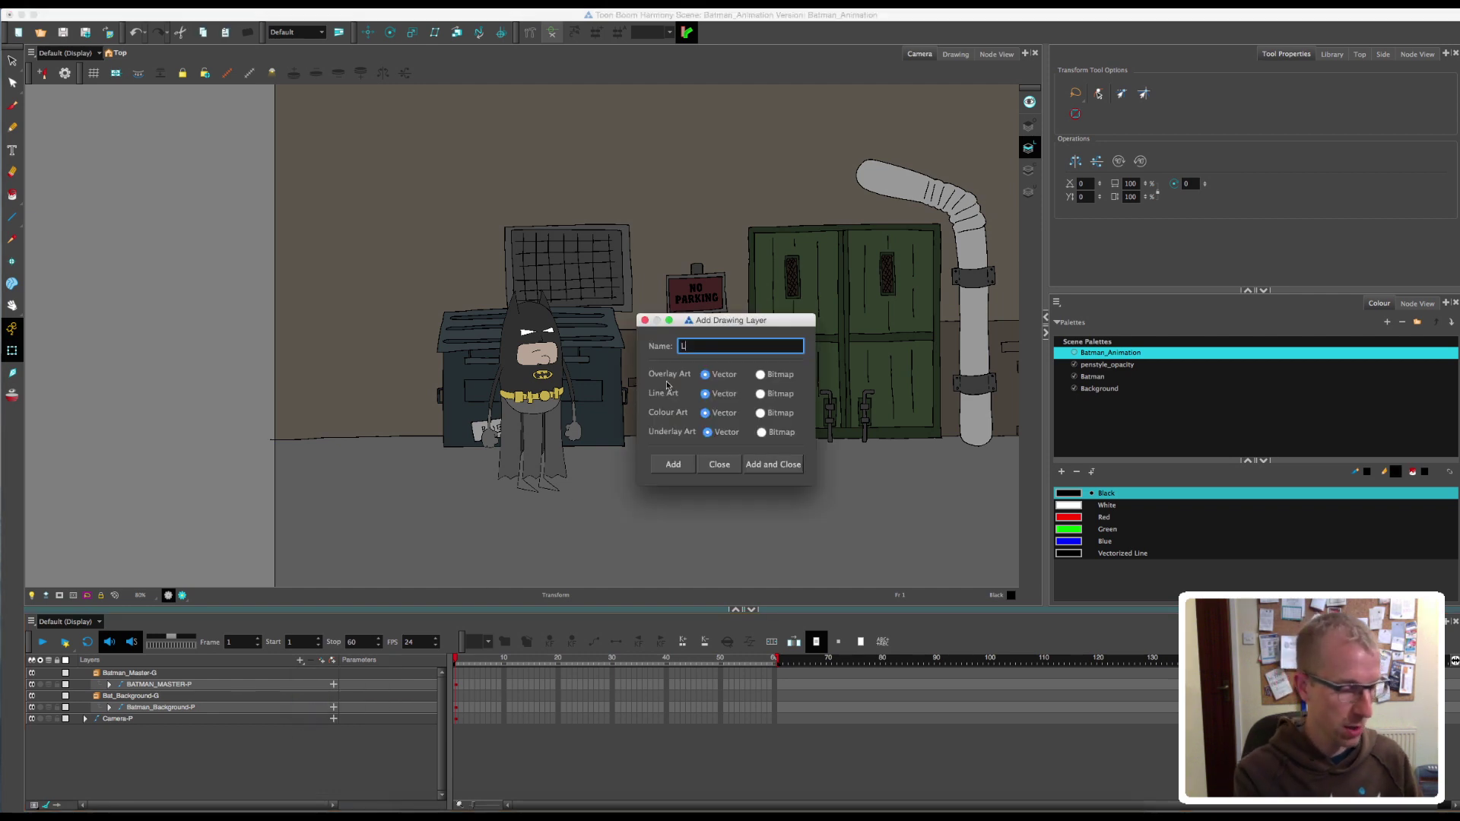
{"action": "type", "text": "ine"}
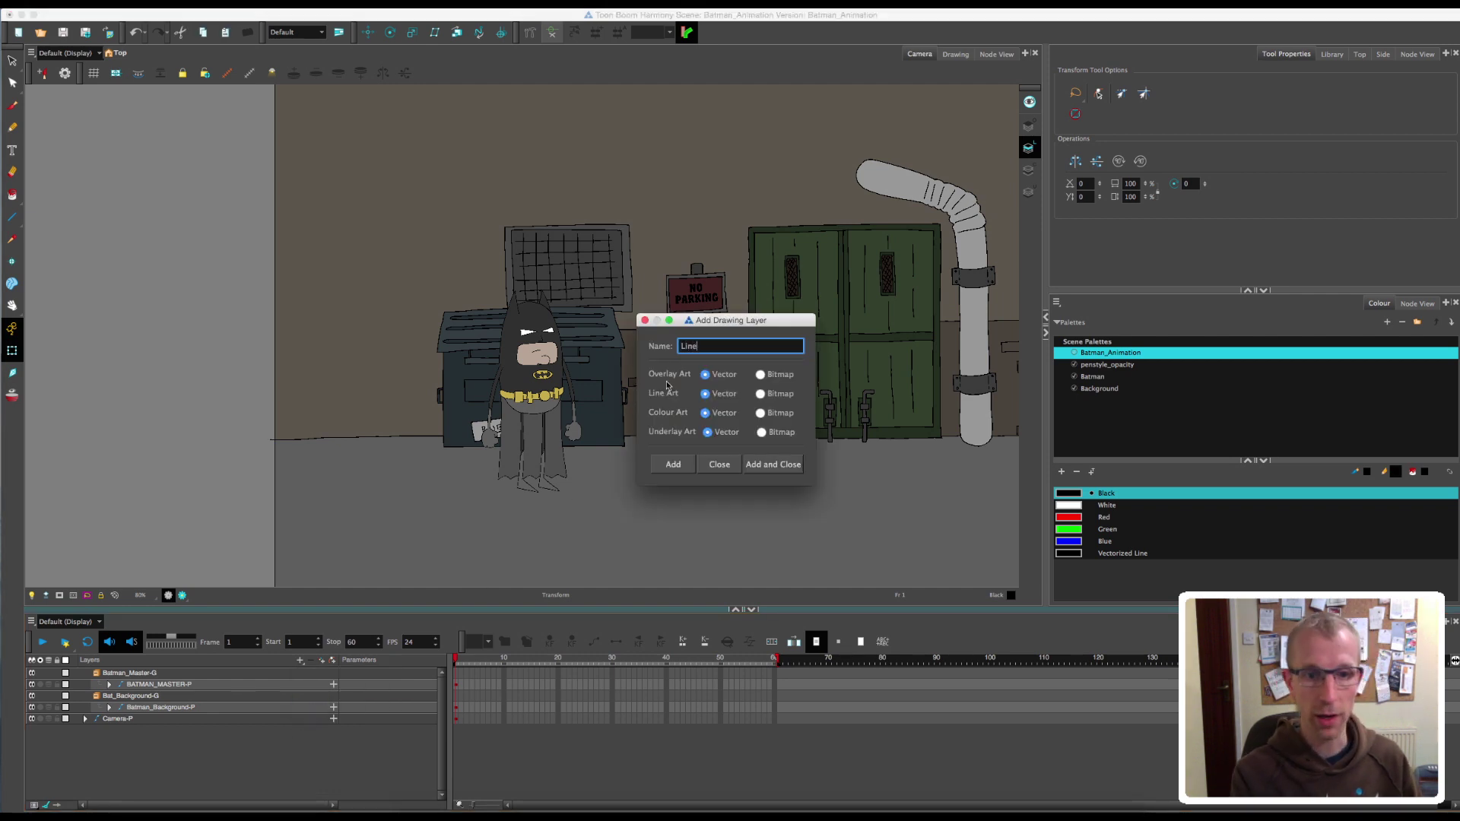
{"action": "left_click", "coordinate": [758, 466]}
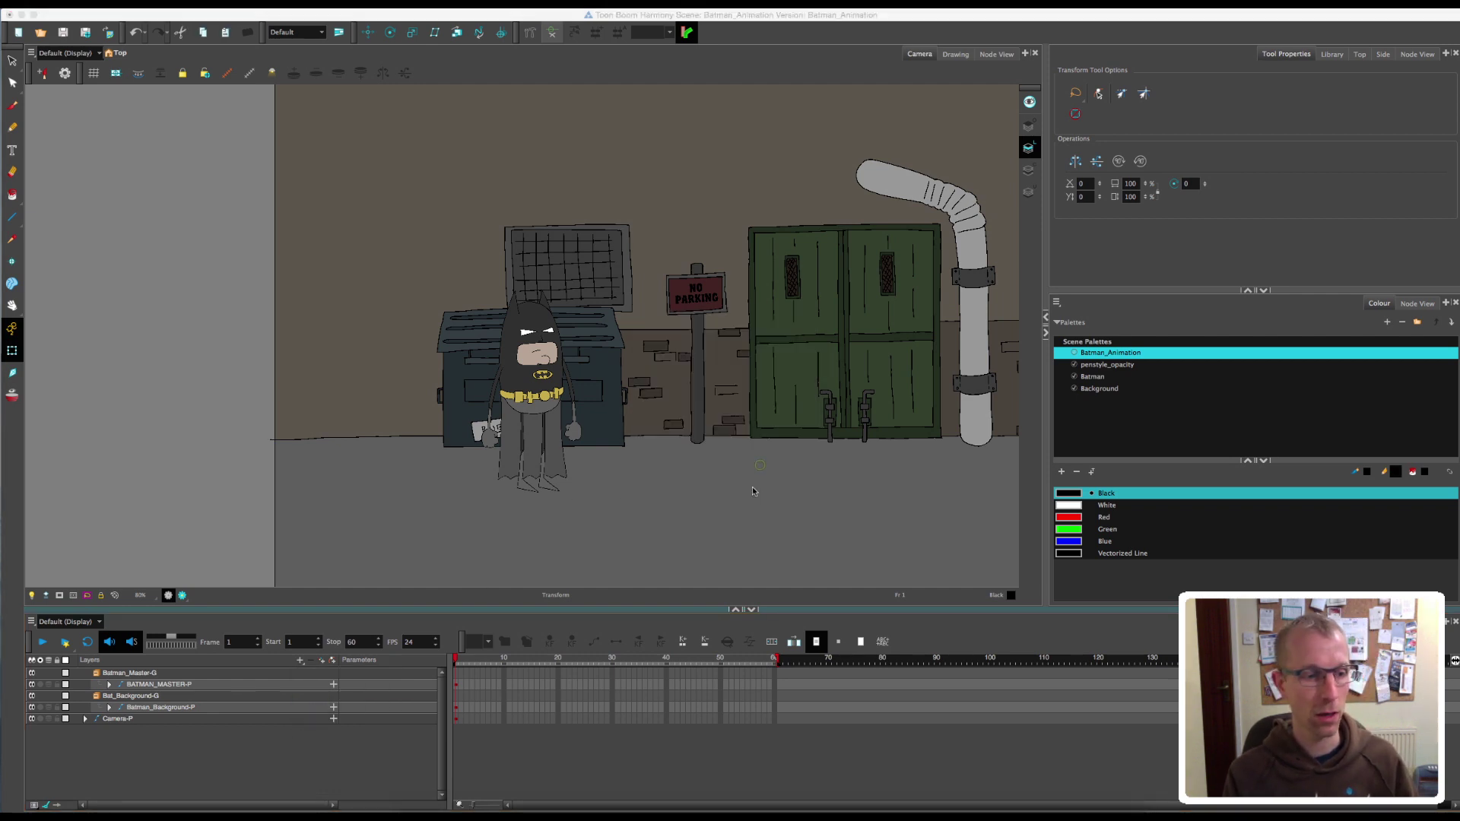
- Draw a long horizontal ground line with the Line tool along the pavement at Batman's feet
{"action": "left_click", "coordinate": [12, 216]}
{"action": "left_click_drag", "start_coordinate": [612, 448], "coordinate": [407, 335]}
{"action": "key", "text": "1"}
{"action": "key", "text": "1"}
{"action": "key", "text": "1"}
{"action": "key", "text": "1"}
{"action": "mouse_move", "coordinate": [546, 382]}
{"action": "left_mouse_down"}
{"action": "mouse_move", "coordinate": [413, 400]}
{"action": "mouse_move", "coordinate": [299, 390]}
{"action": "mouse_move", "coordinate": [897, 391]}
{"action": "left_mouse_up"}
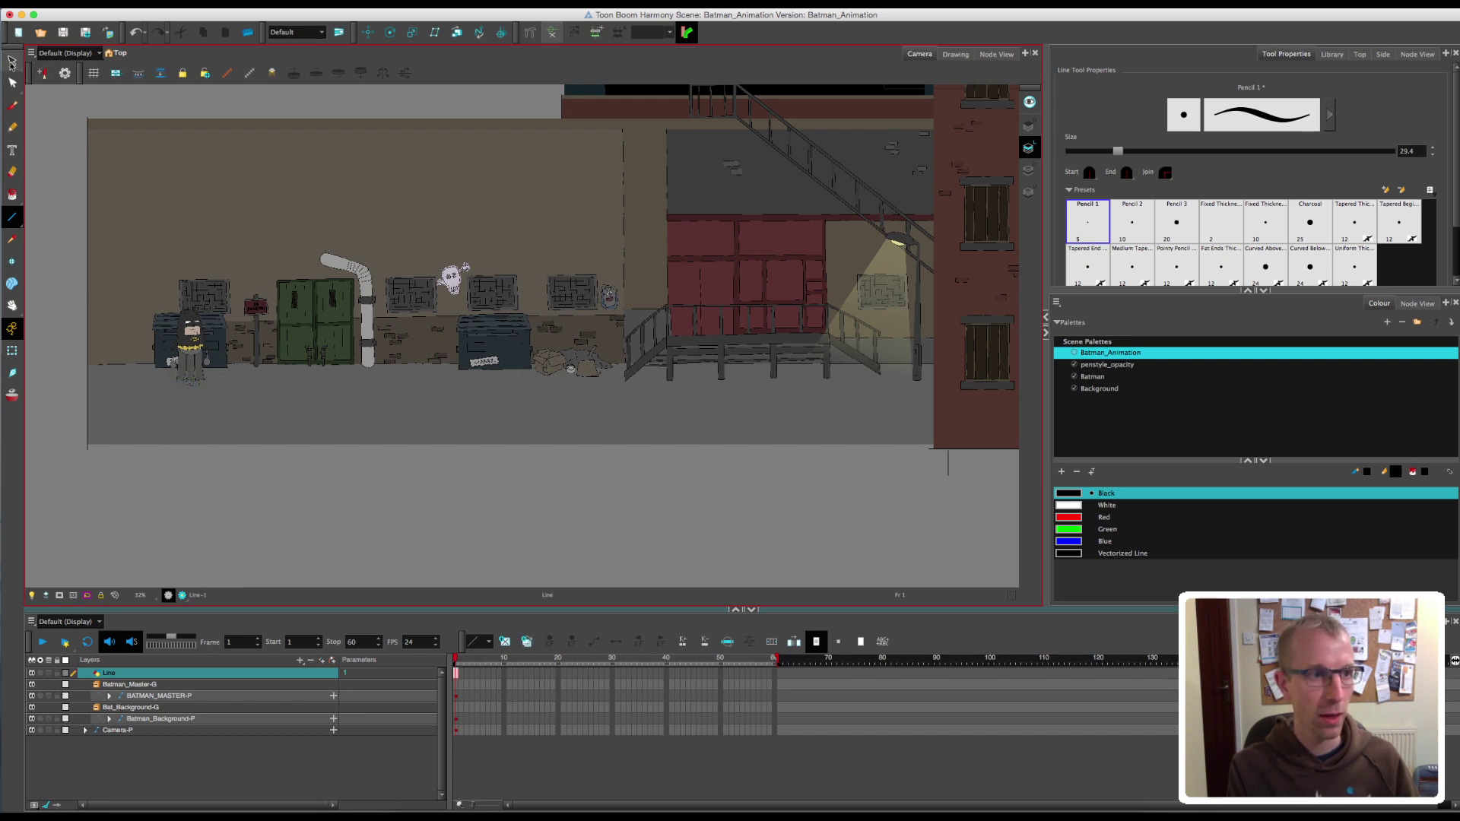
- Select the ground line, stretch its start well past Batman's rear foot, and deselect it
{"action": "left_click", "coordinate": [13, 61]}
{"action": "key", "text": "2"}
{"action": "key", "text": "2"}
{"action": "key", "text": "2"}
{"action": "key", "text": "2"}
{"action": "key", "text": "2"}
{"action": "left_click_drag", "start_coordinate": [234, 465], "coordinate": [920, 389]}
{"action": "key", "text": "2"}
{"action": "key", "text": "2"}
{"action": "key", "text": "2"}
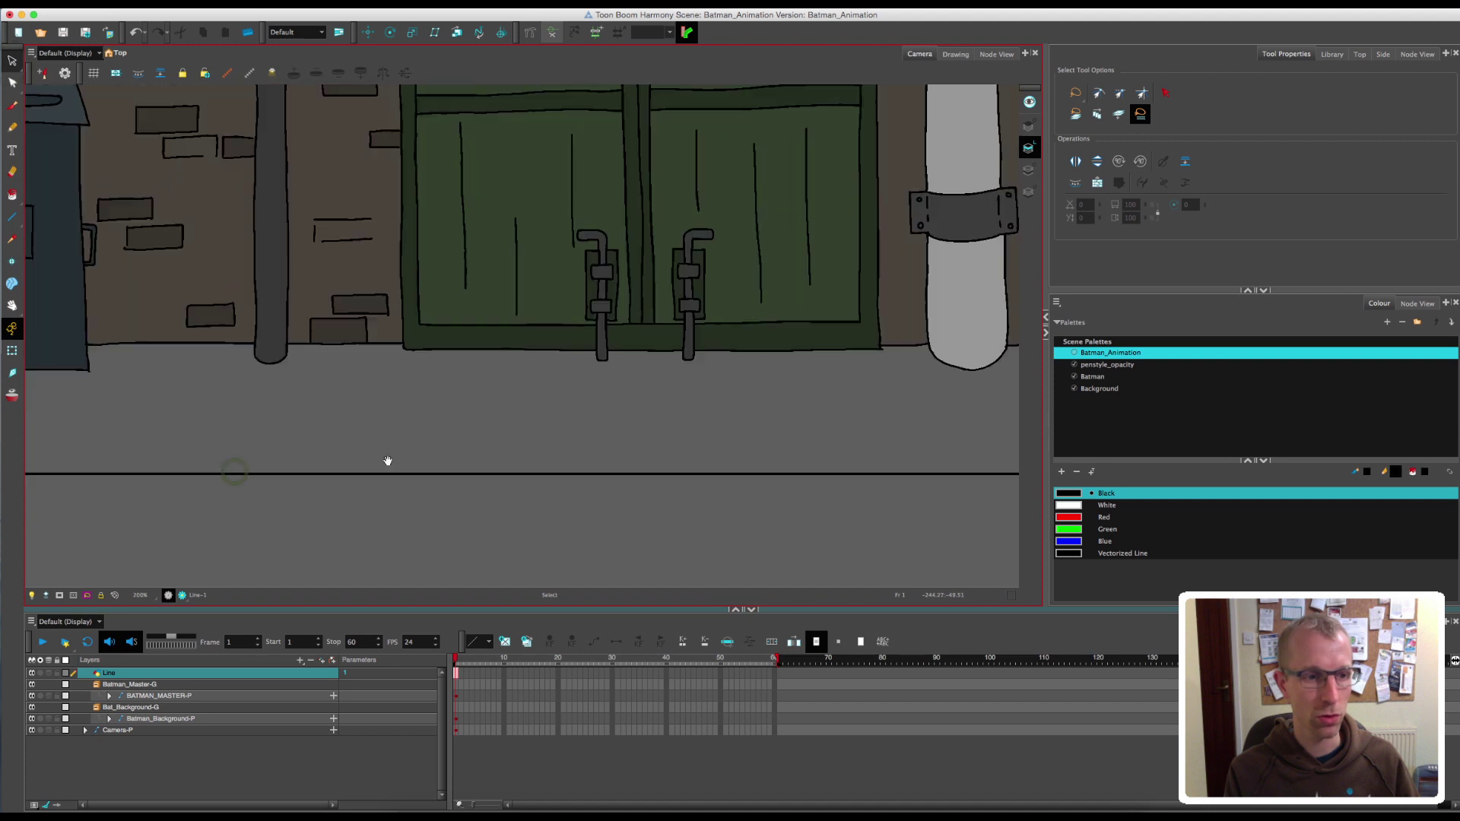
{"action": "left_click_drag", "start_coordinate": [385, 463], "coordinate": [1011, 389]}
{"action": "key", "text": "2"}
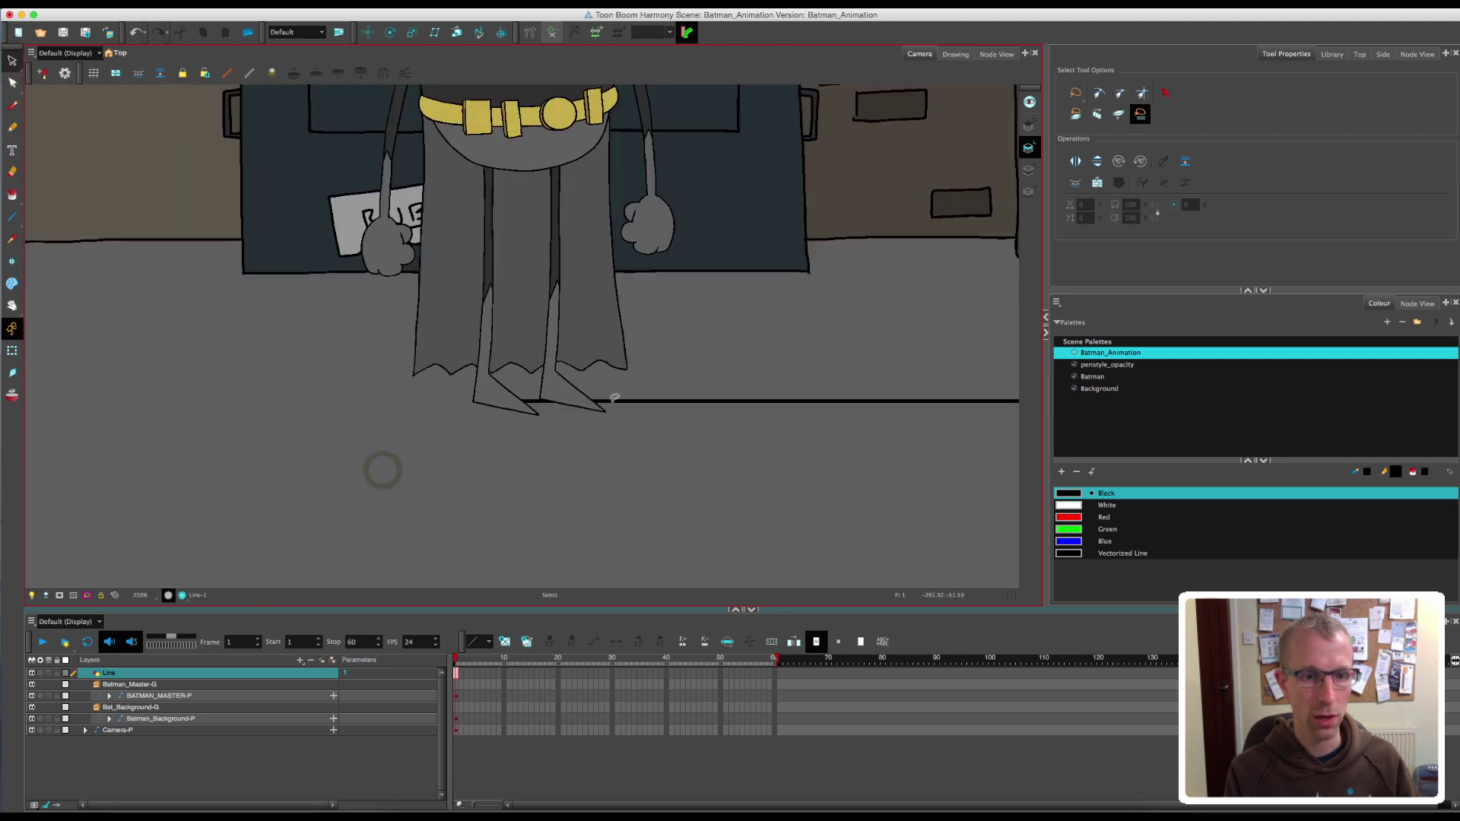
{"action": "left_click", "coordinate": [615, 400]}
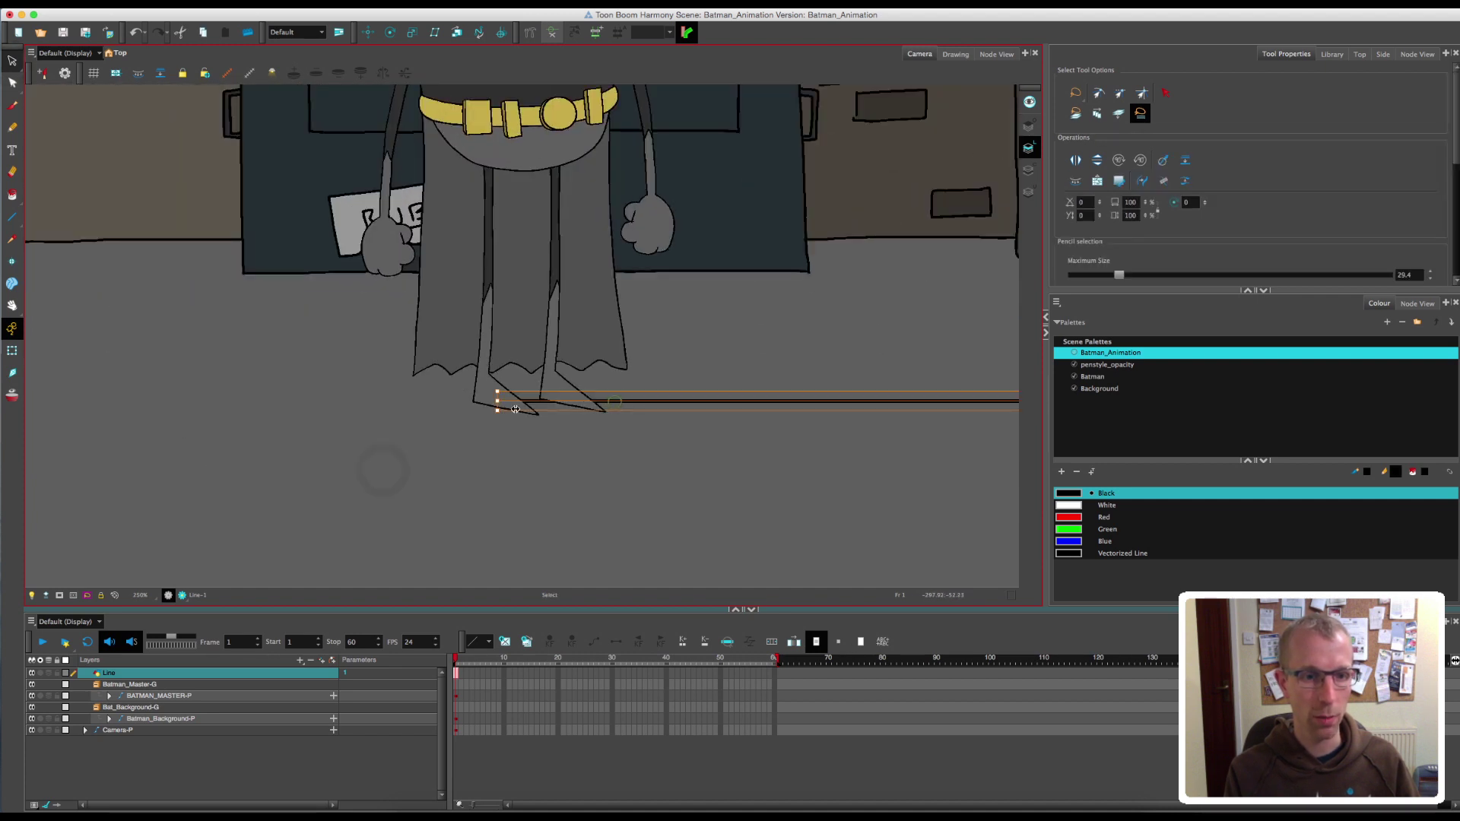
{"action": "left_click_drag", "start_coordinate": [498, 401], "coordinate": [53, 401]}
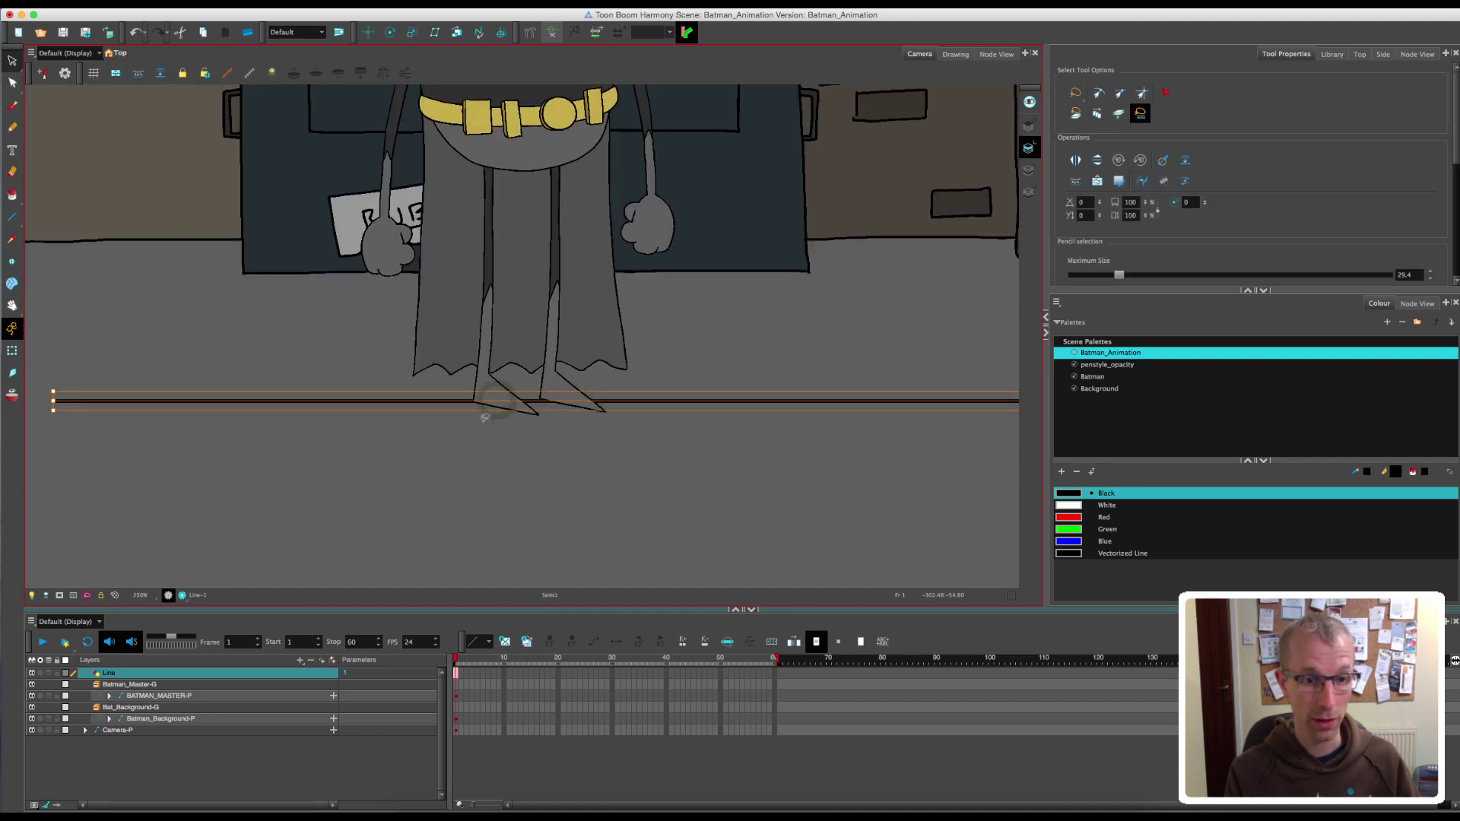
{"action": "left_click", "coordinate": [560, 771]}
{"action": "left_click_drag", "start_coordinate": [694, 316], "coordinate": [619, 405]}
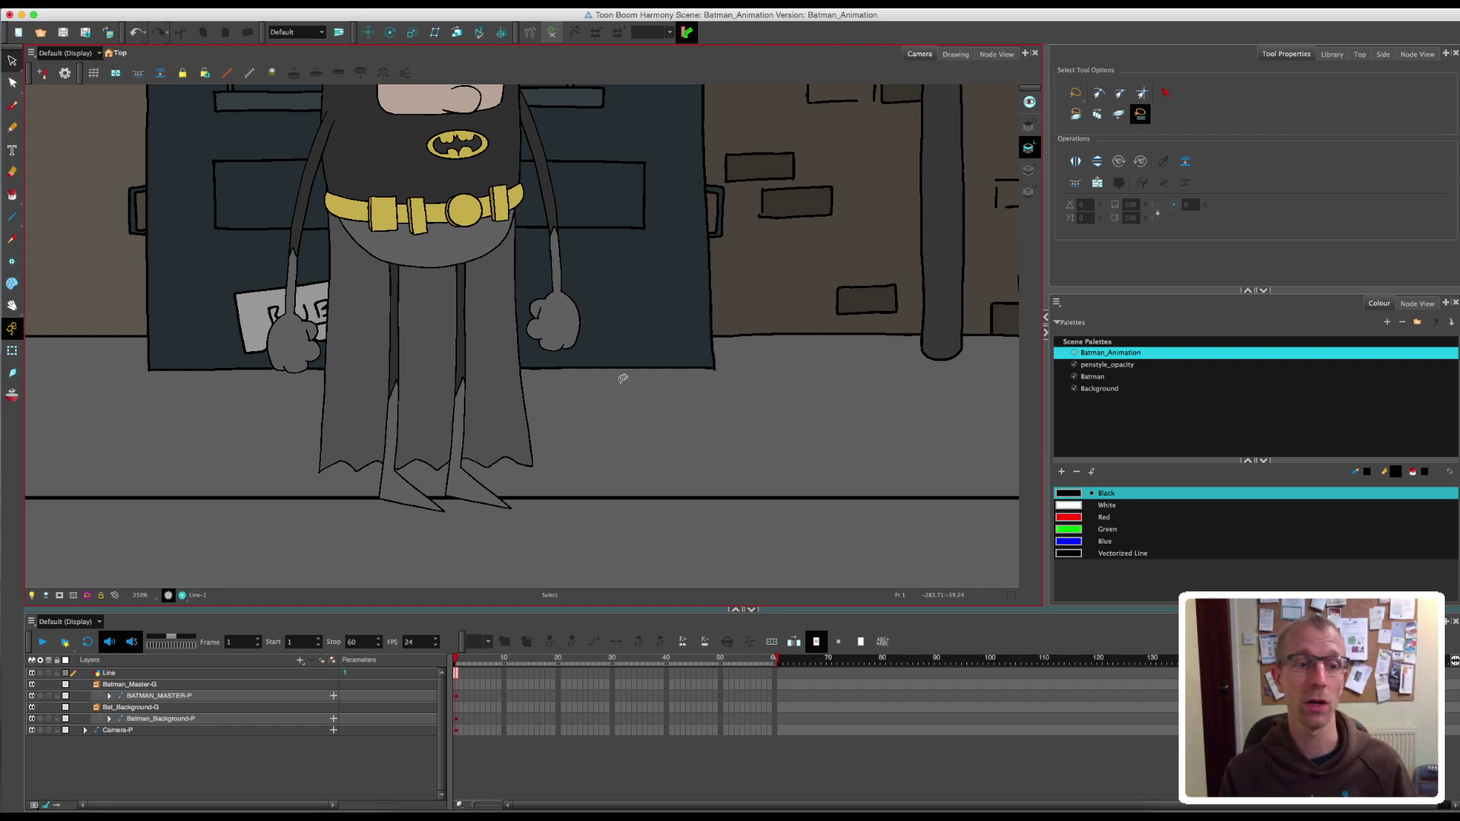
- Extend the exposure of all layers, from Line down to the camera peg, through frame 60
{"action": "left_click", "coordinate": [390, 749]}
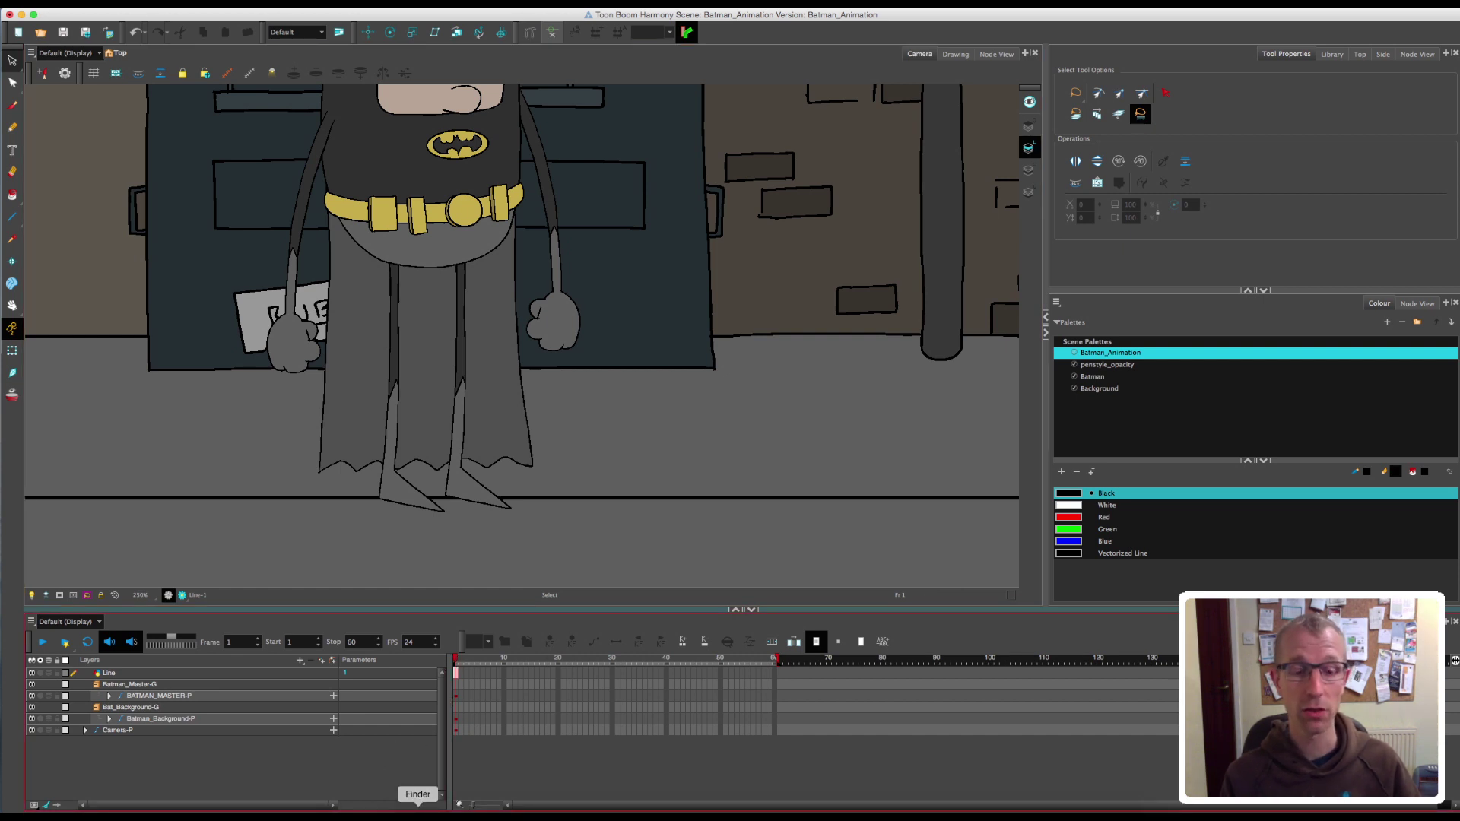
{"action": "left_click", "coordinate": [775, 677]}
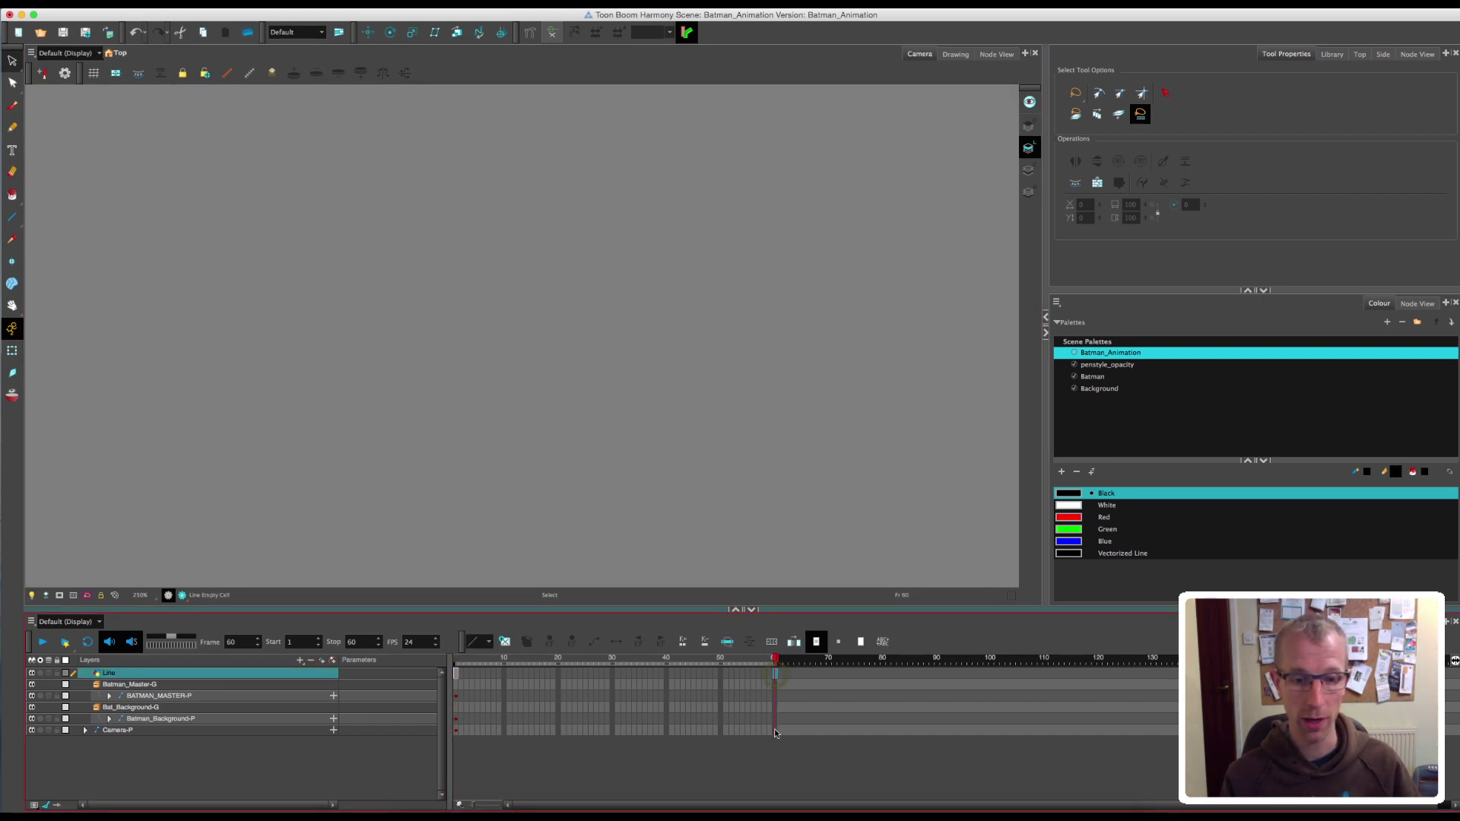
{"action": "left_click", "coordinate": [777, 732], "text": "shift"}
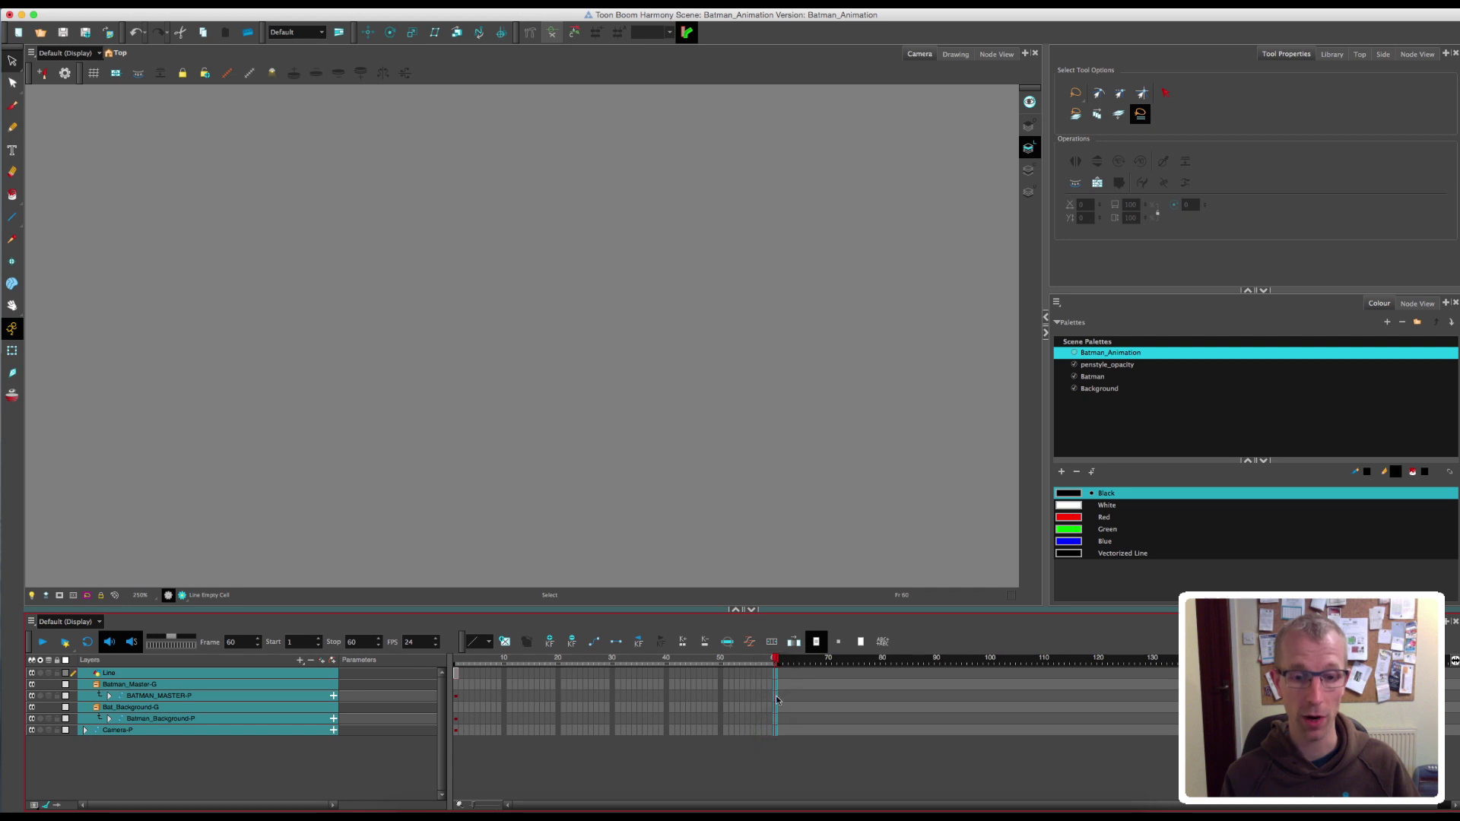
{"action": "key", "text": "F5"}
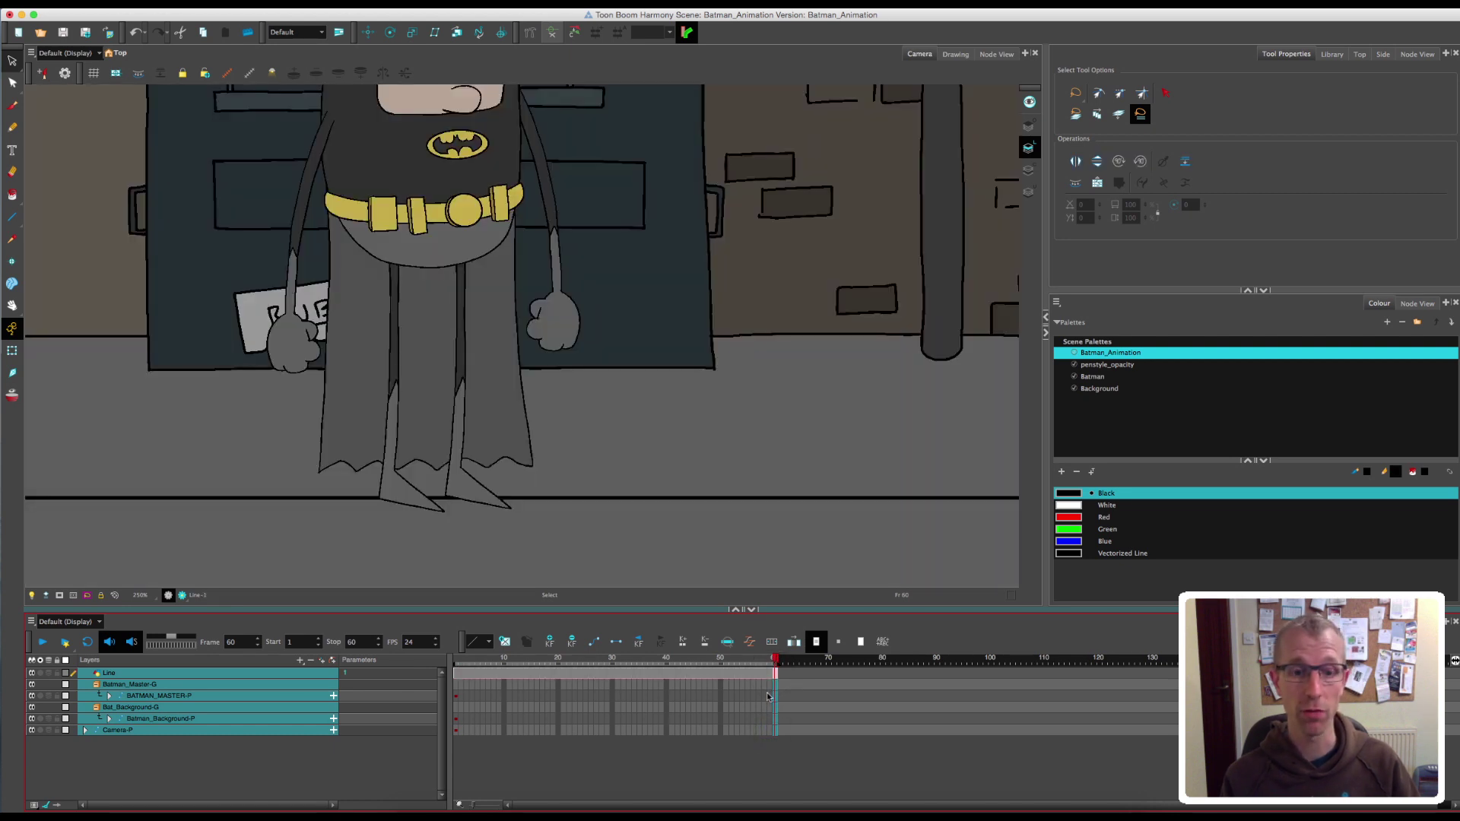
{"action": "left_click", "coordinate": [737, 786]}
- Return the playhead to frame 1 and clear the selection
{"action": "left_click_drag", "start_coordinate": [559, 664], "coordinate": [456, 664]}
{"action": "key", "text": "1"}
{"action": "key", "text": "1"}
{"action": "key", "text": "1"}
{"action": "key", "text": "space"}
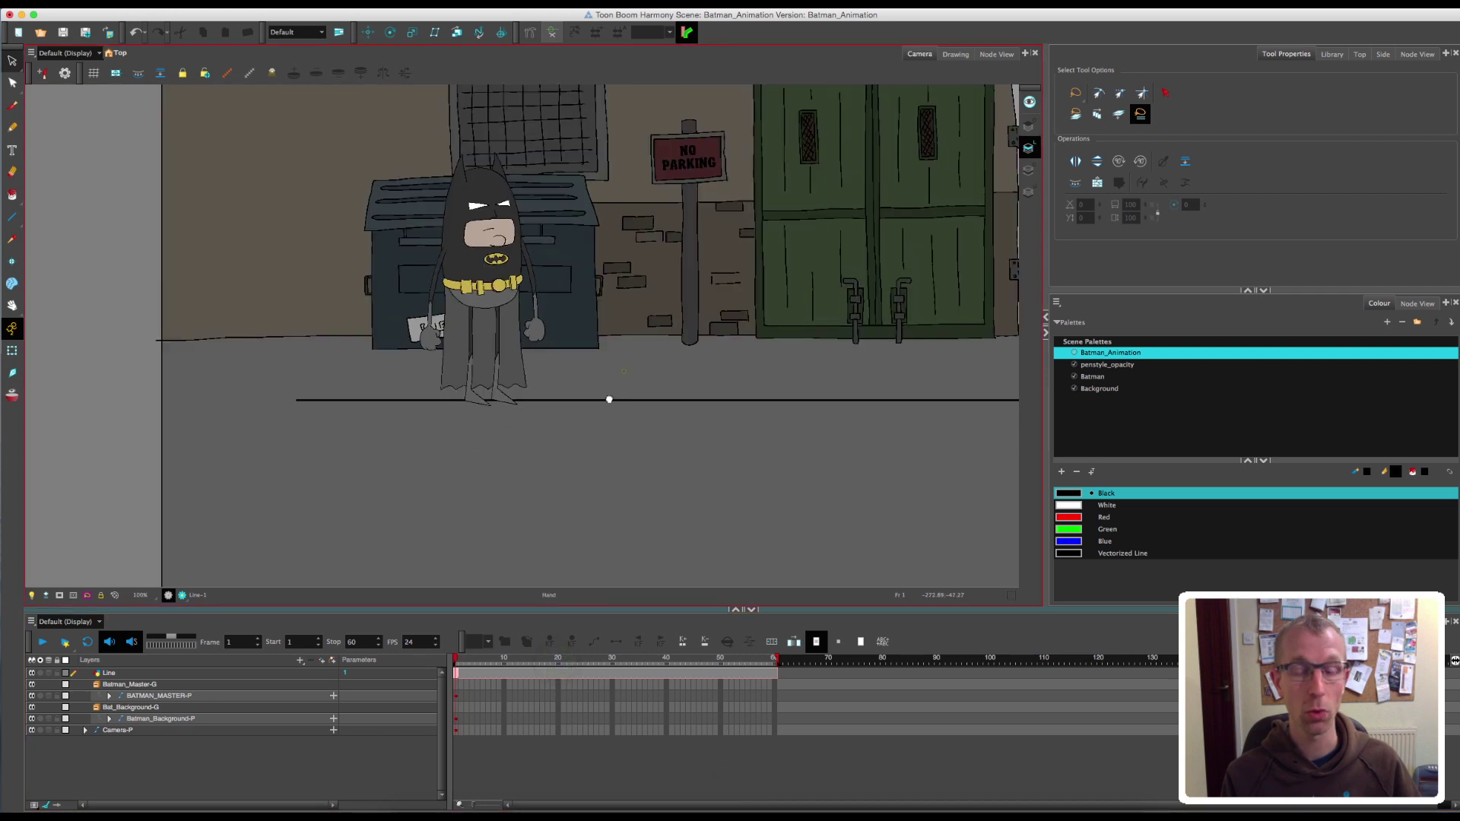
{"action": "left_click_drag", "start_coordinate": [610, 399], "coordinate": [582, 424]}
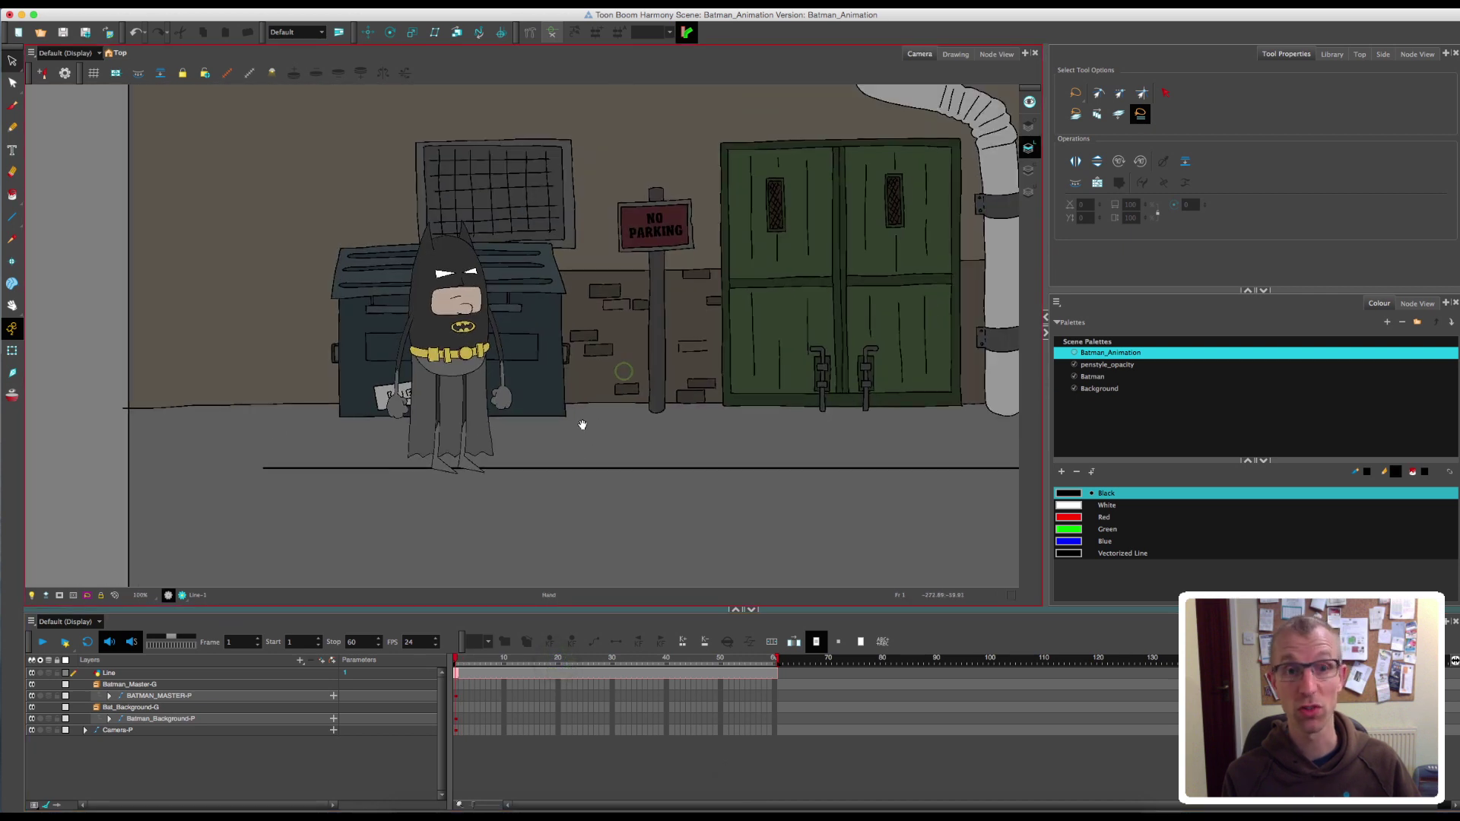
{"action": "left_click_drag", "start_coordinate": [463, 658], "coordinate": [417, 670]}
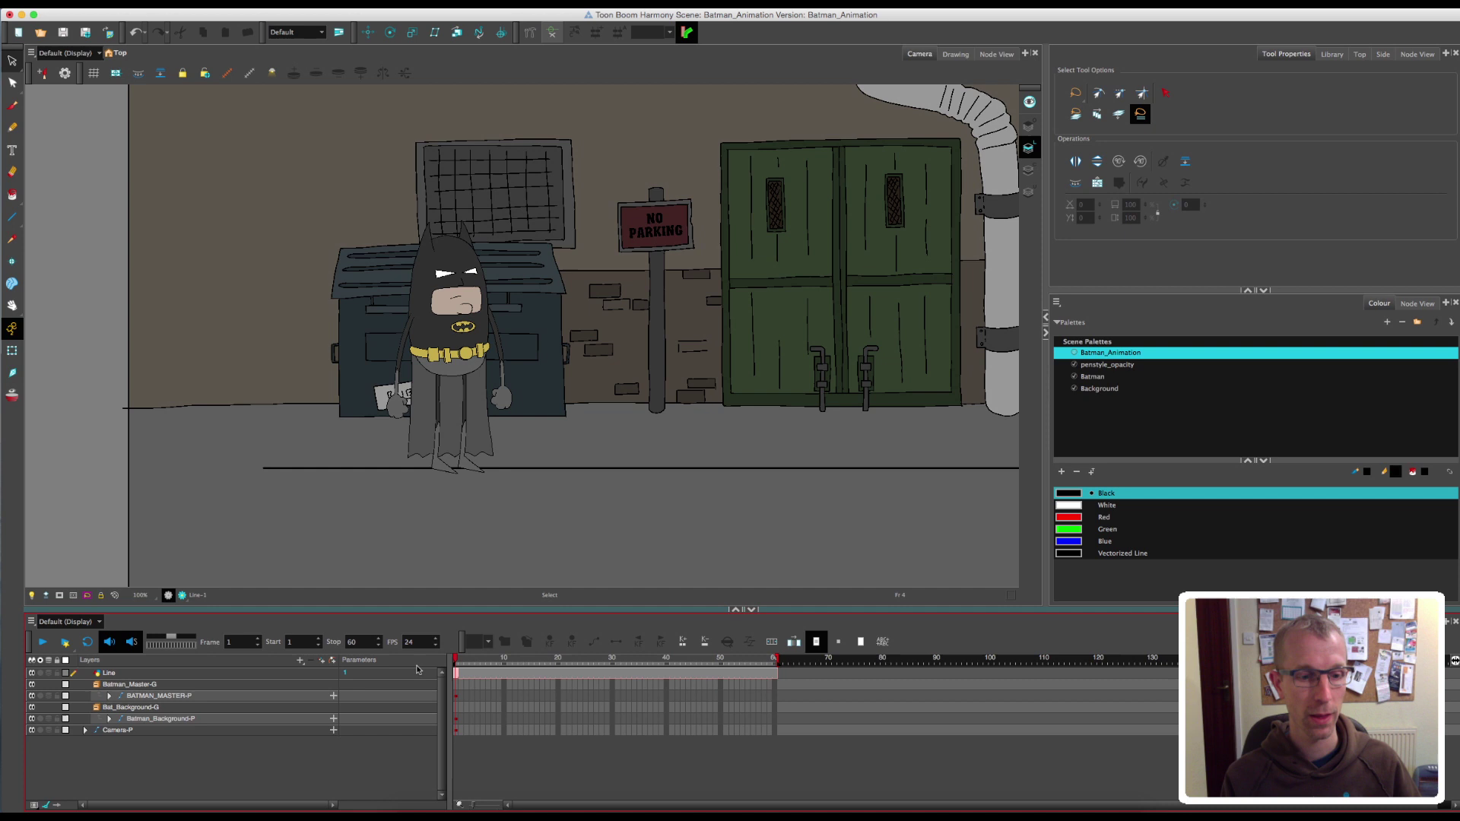
{"action": "left_click", "coordinate": [546, 762]}
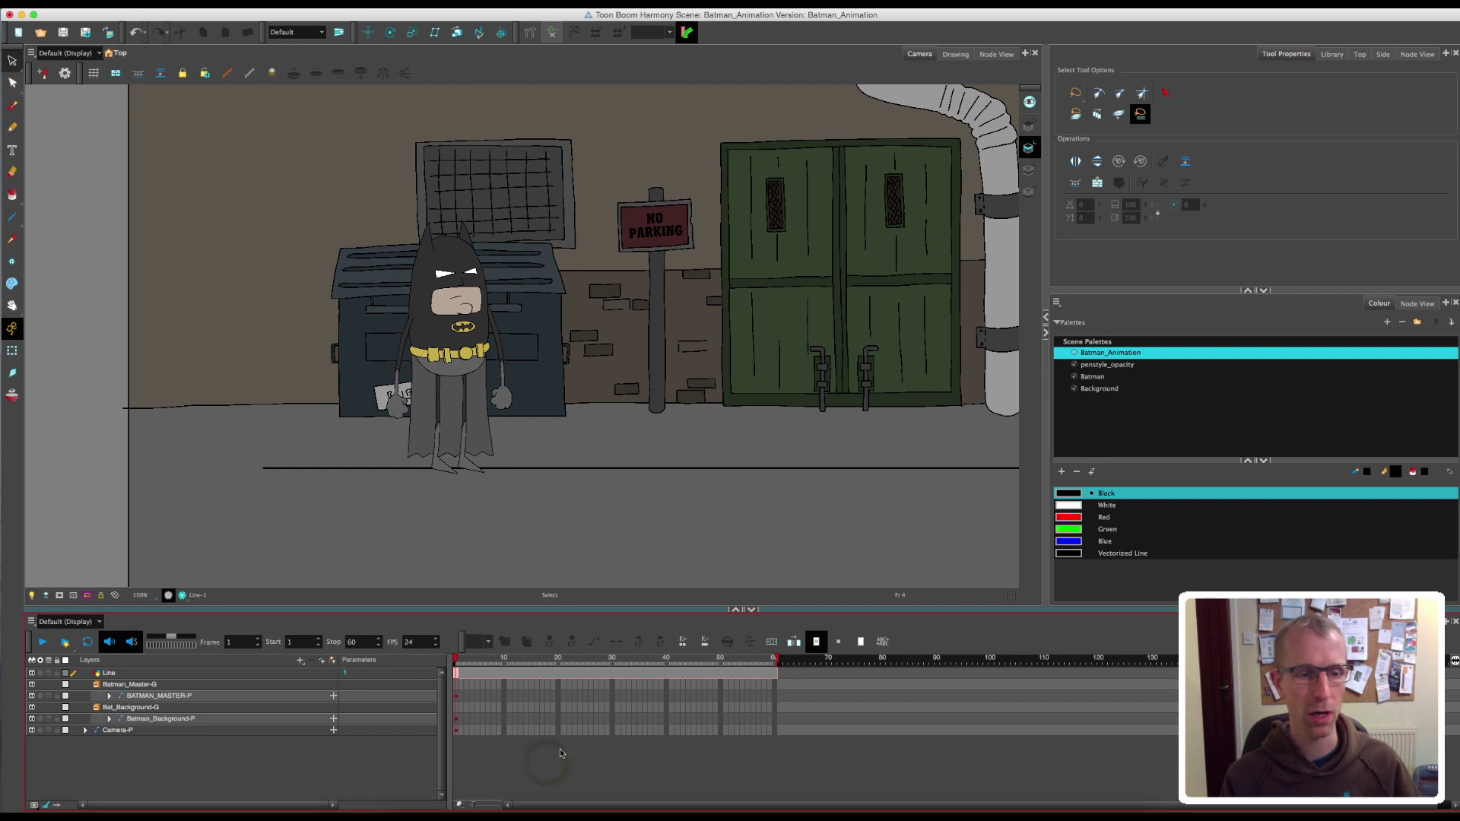
- Select BATMAN_MASTER-P at frame 1 and show the rig's controls on the character
{"action": "left_click", "coordinate": [457, 697]}
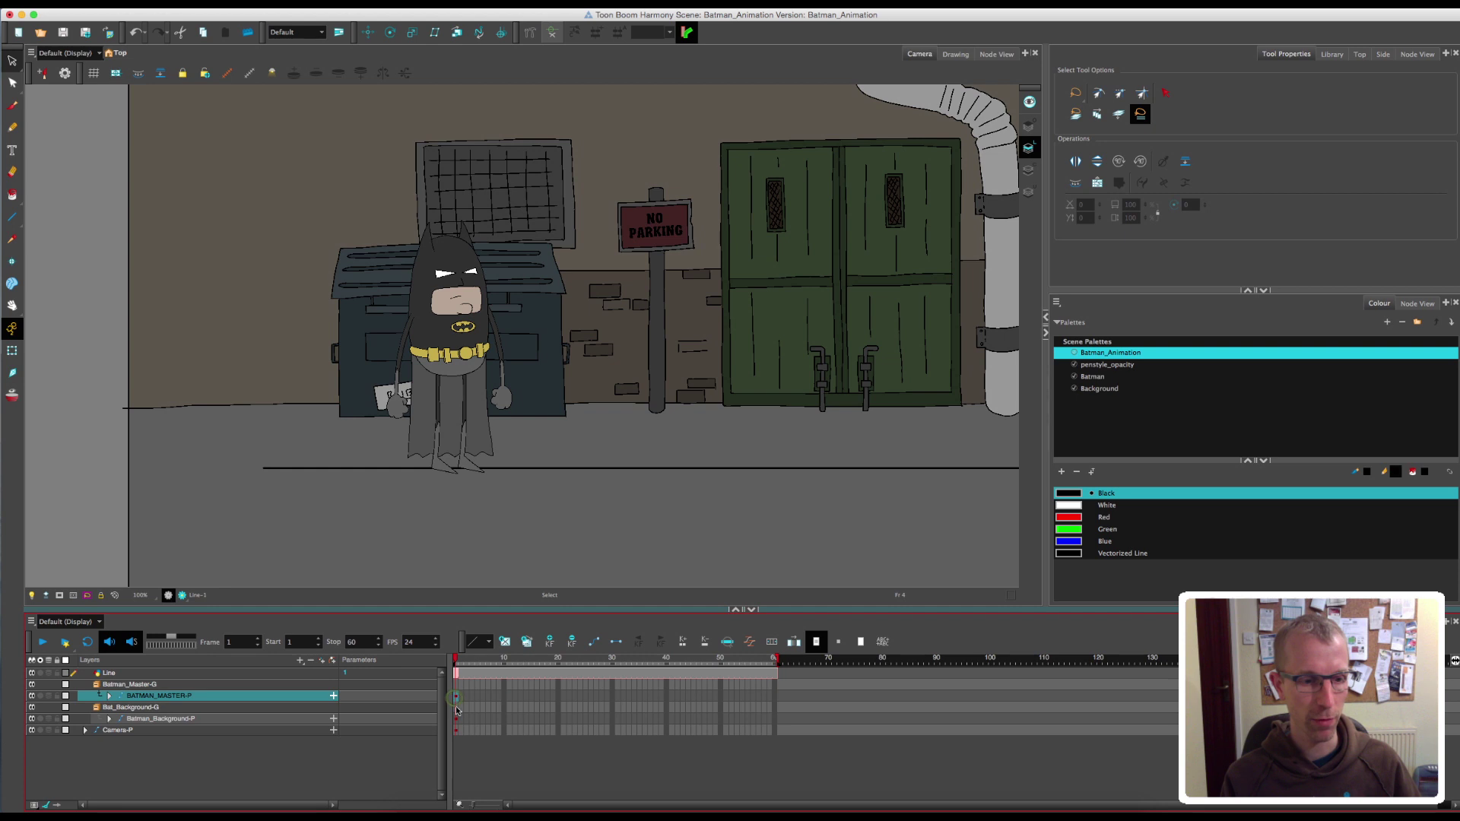
{"action": "left_click", "coordinate": [552, 34]}
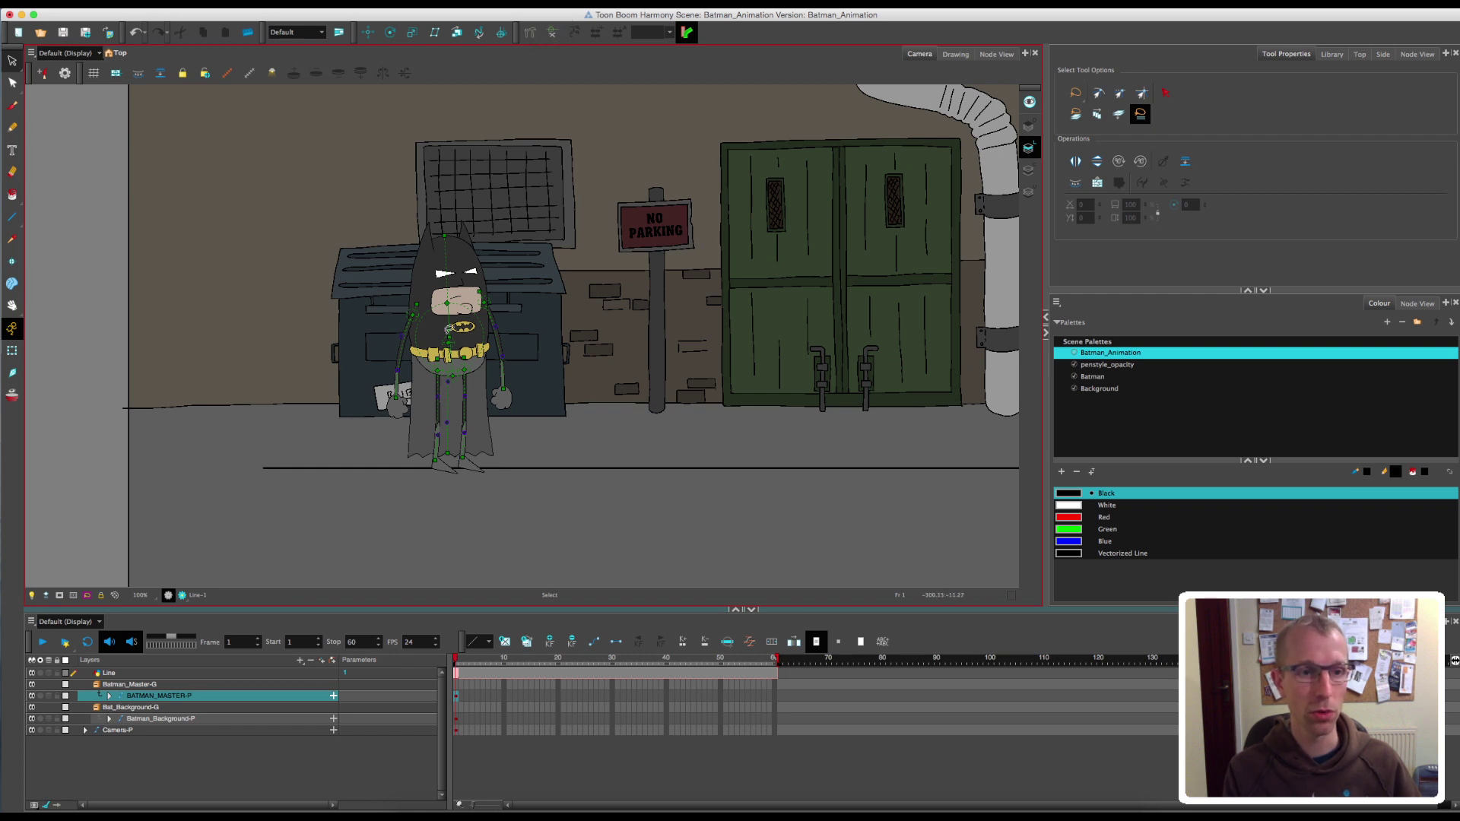
{"action": "scroll", "coordinate": [448, 329], "scroll_direction": "up", "scroll_amount": 5}
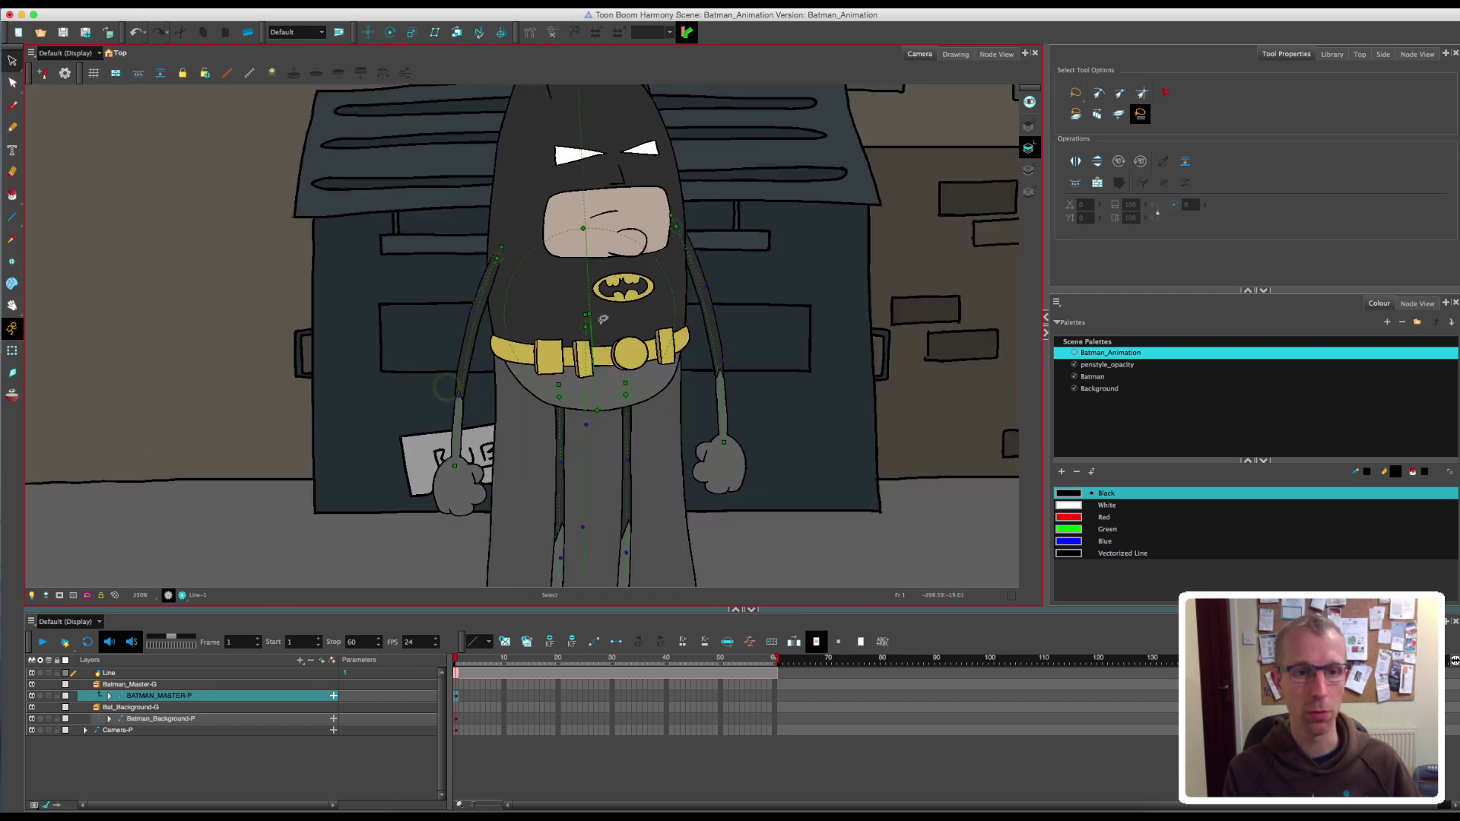
{"action": "scroll", "coordinate": [656, 337], "scroll_direction": "down", "scroll_amount": 3}
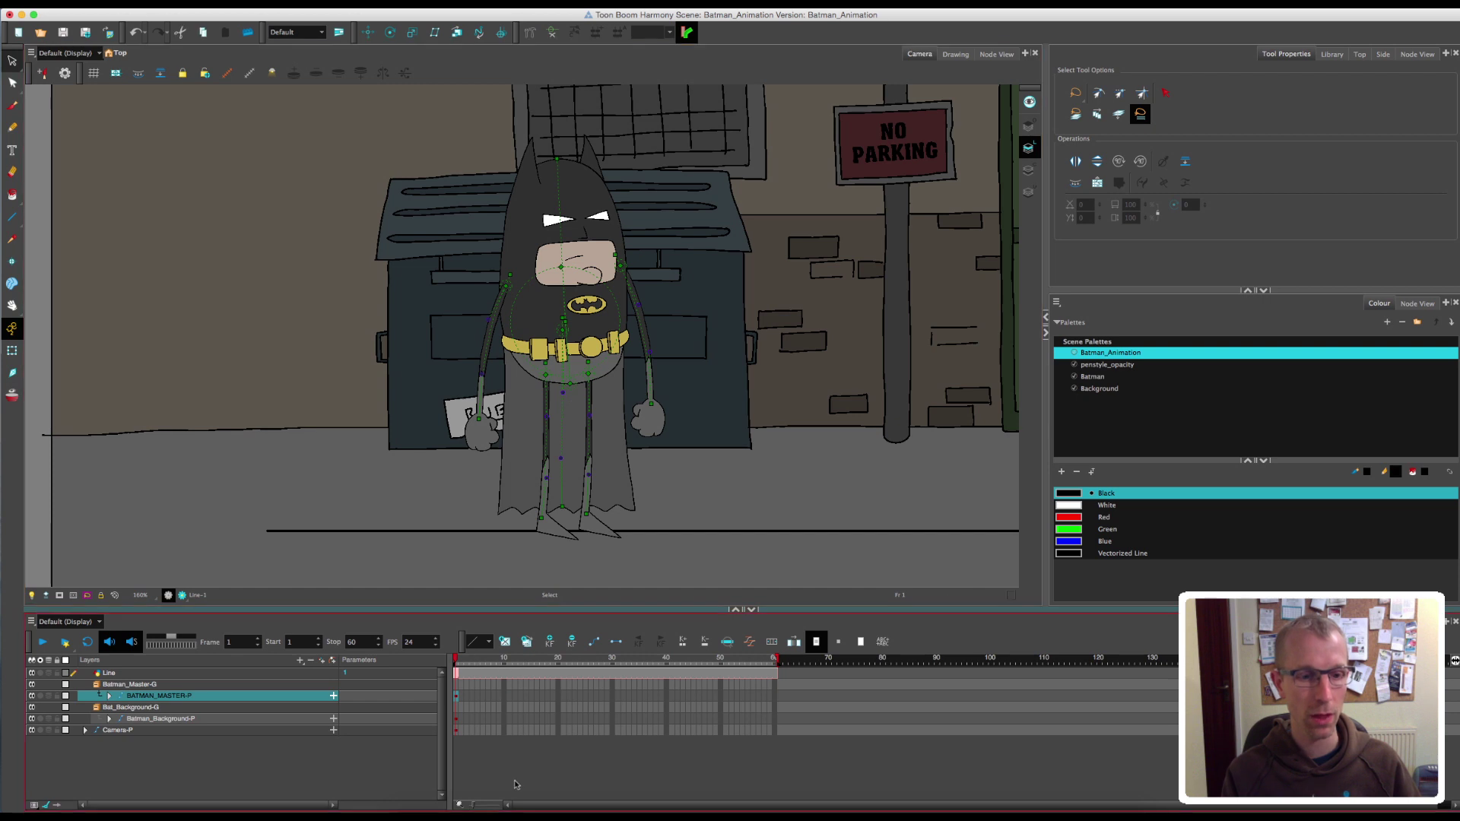
- Deselect the master peg and activate the Transform tool for posing the rig
{"action": "left_click", "coordinate": [367, 451]}
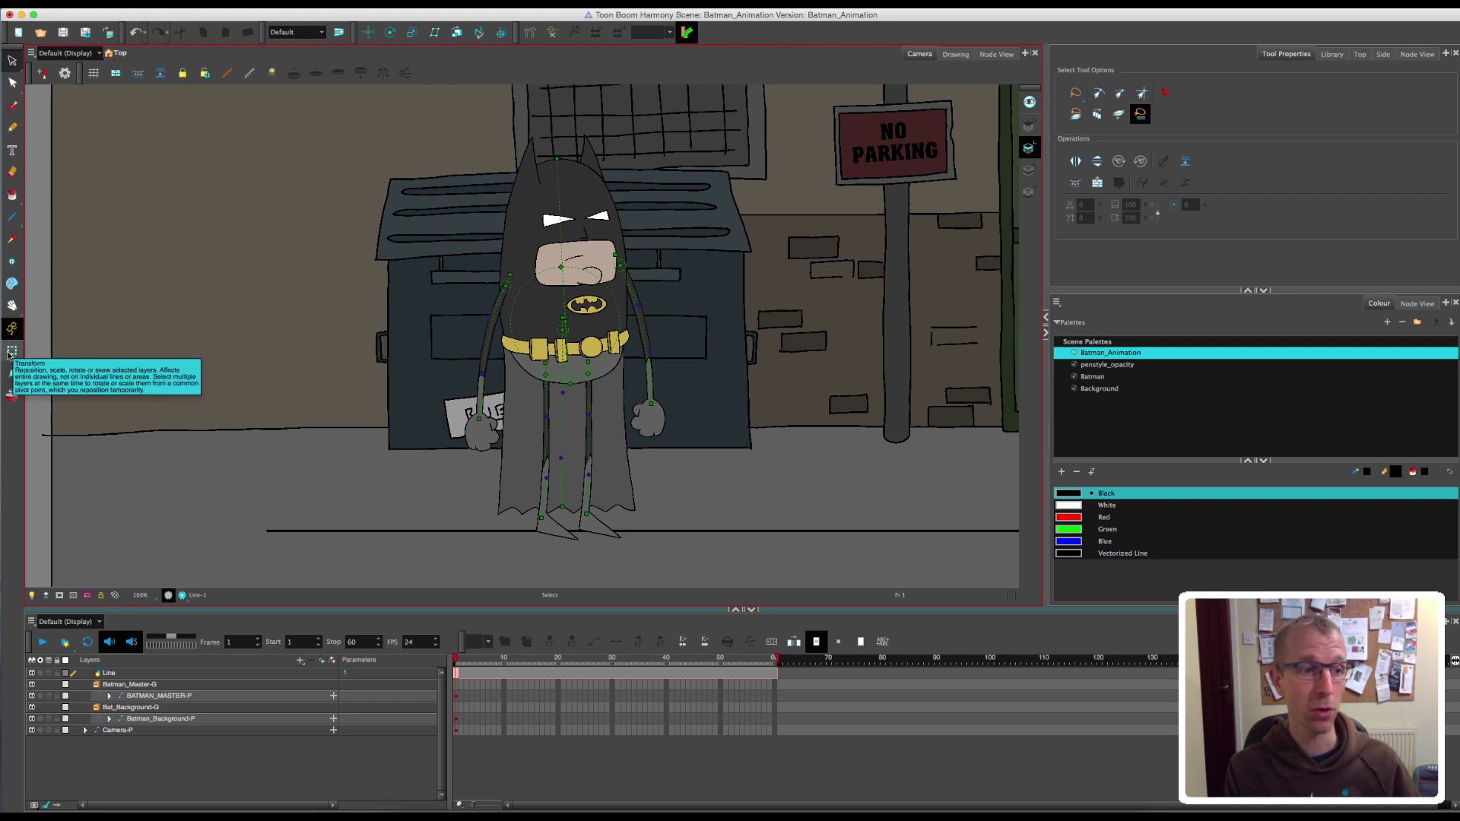
{"action": "left_click", "coordinate": [11, 328]}
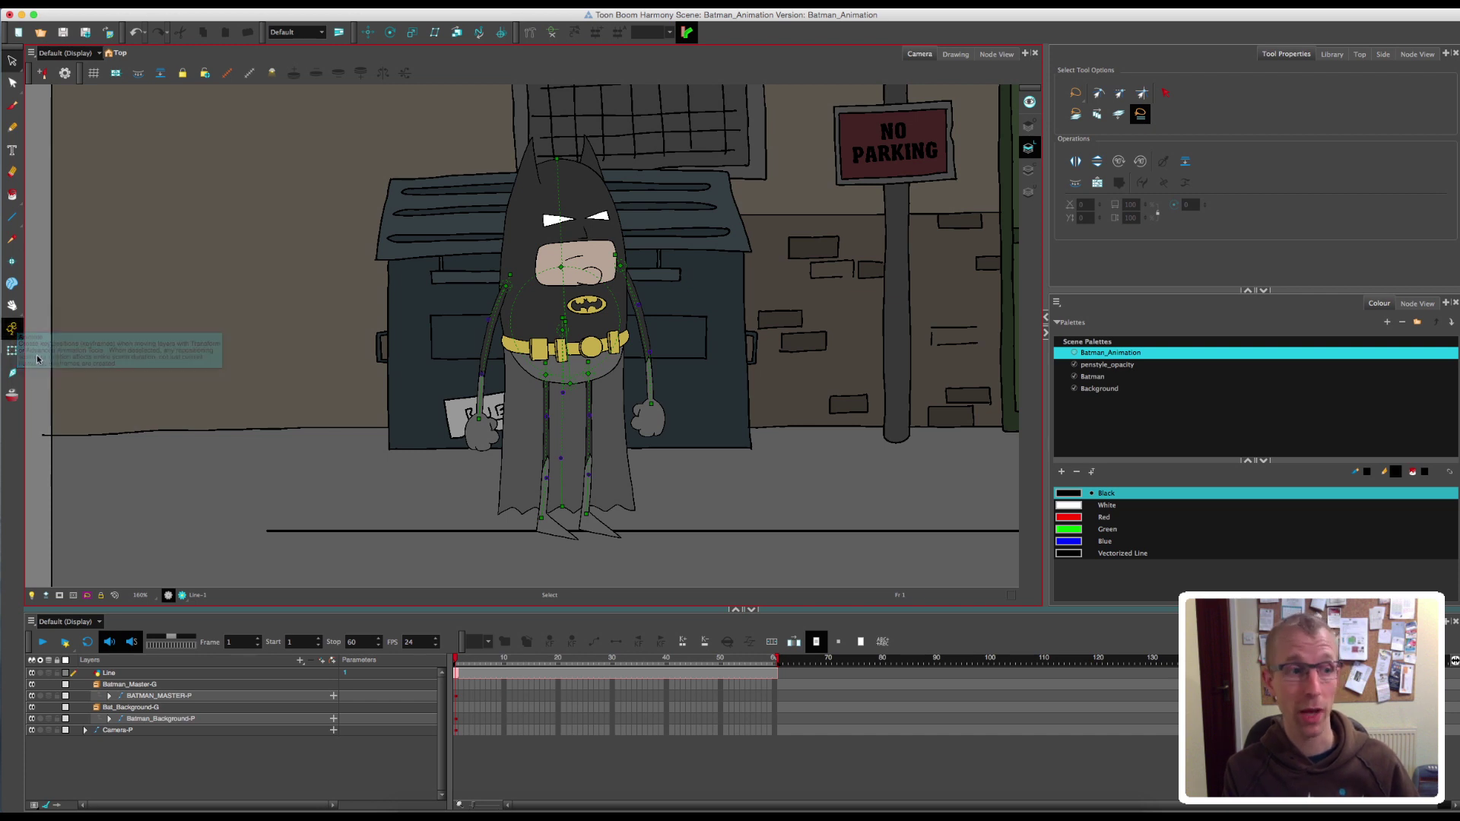
{"action": "left_click", "coordinate": [13, 353]}
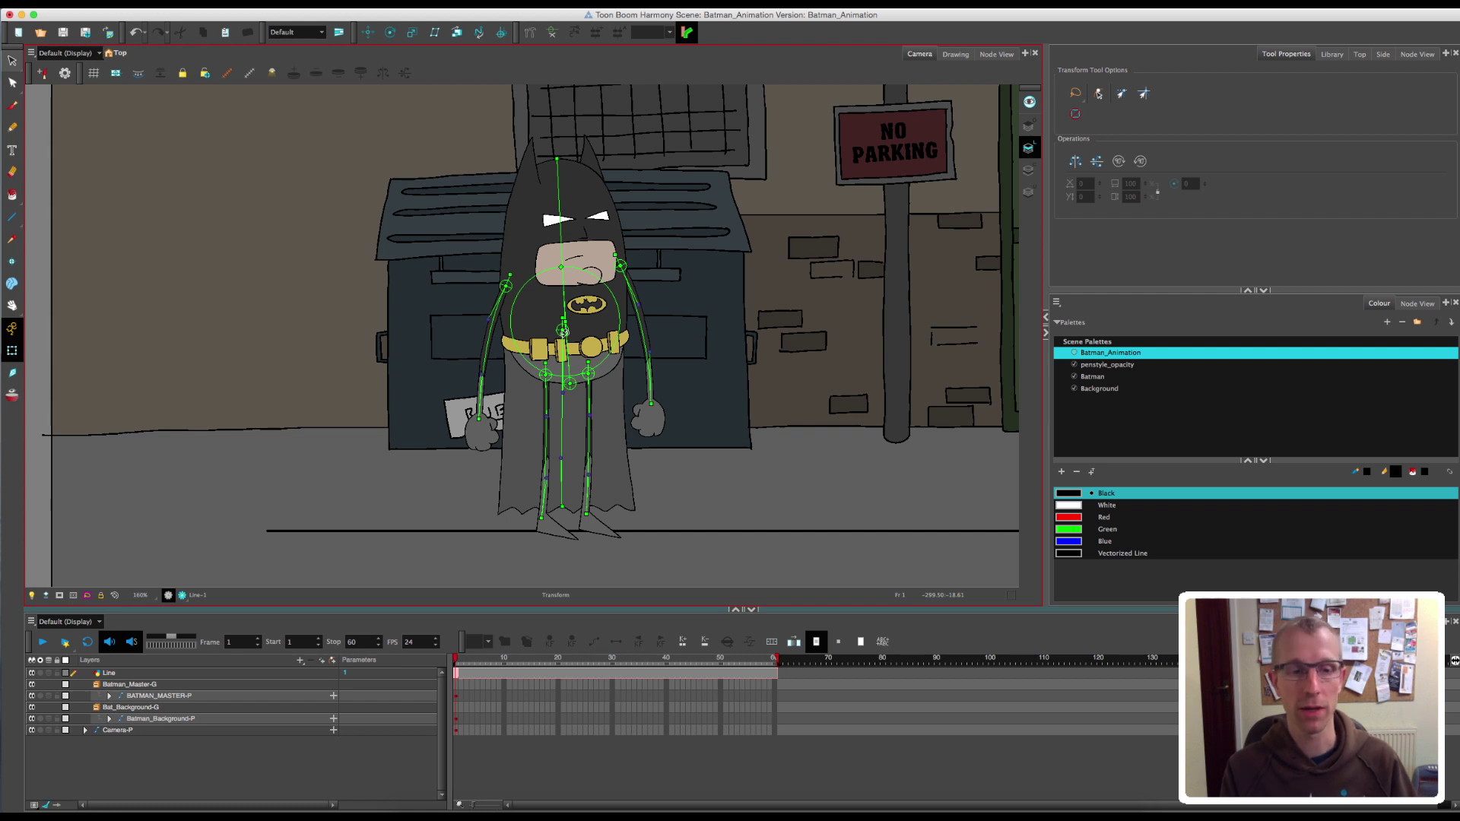
- Add a keyframe for BATMAN_MASTER-P at frame 2, compare it with frame 1, and clear the selection at frame 2
{"action": "left_click", "coordinate": [536, 777]}
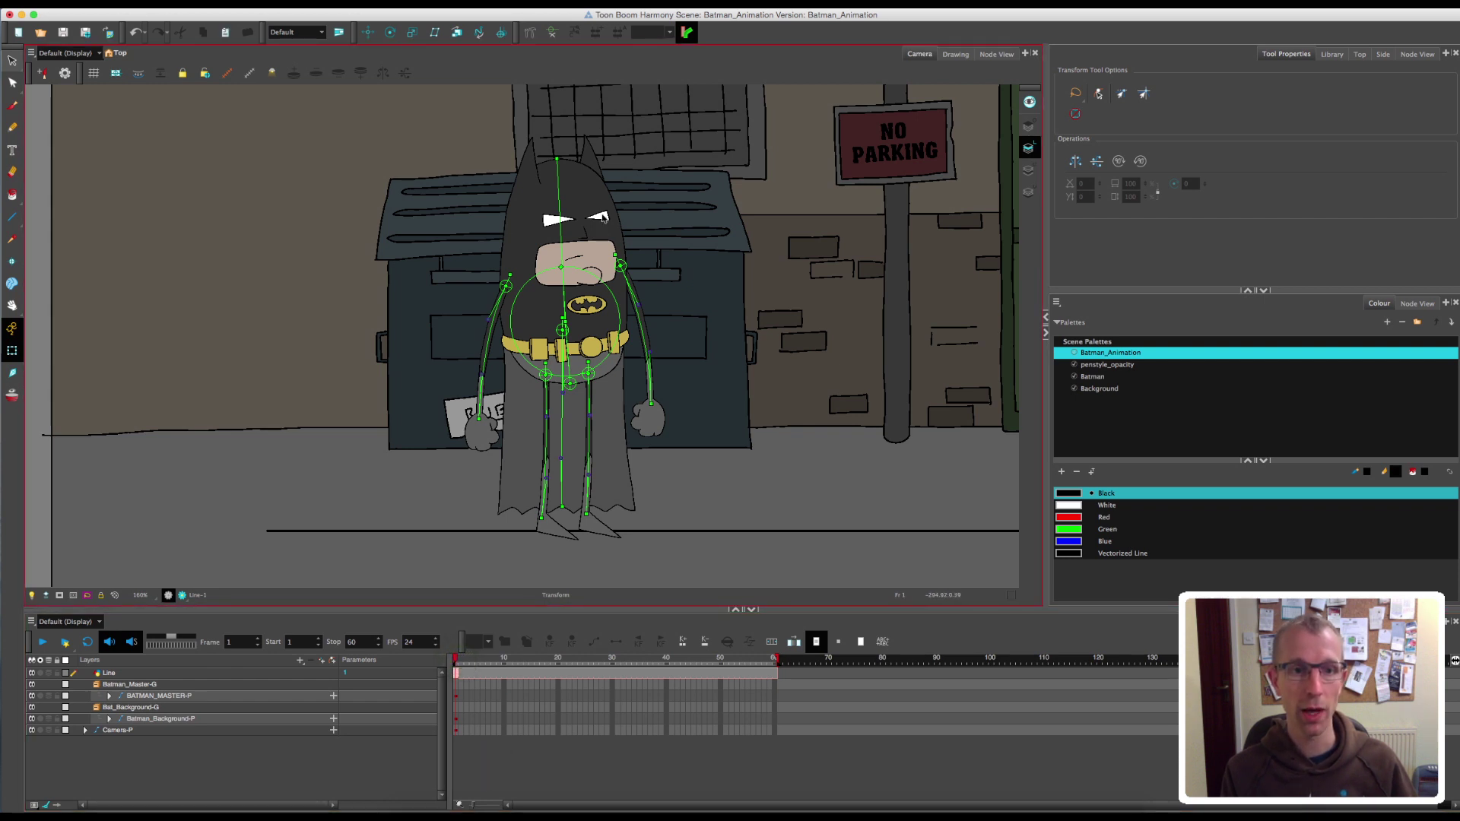
{"action": "left_click", "coordinate": [461, 695]}
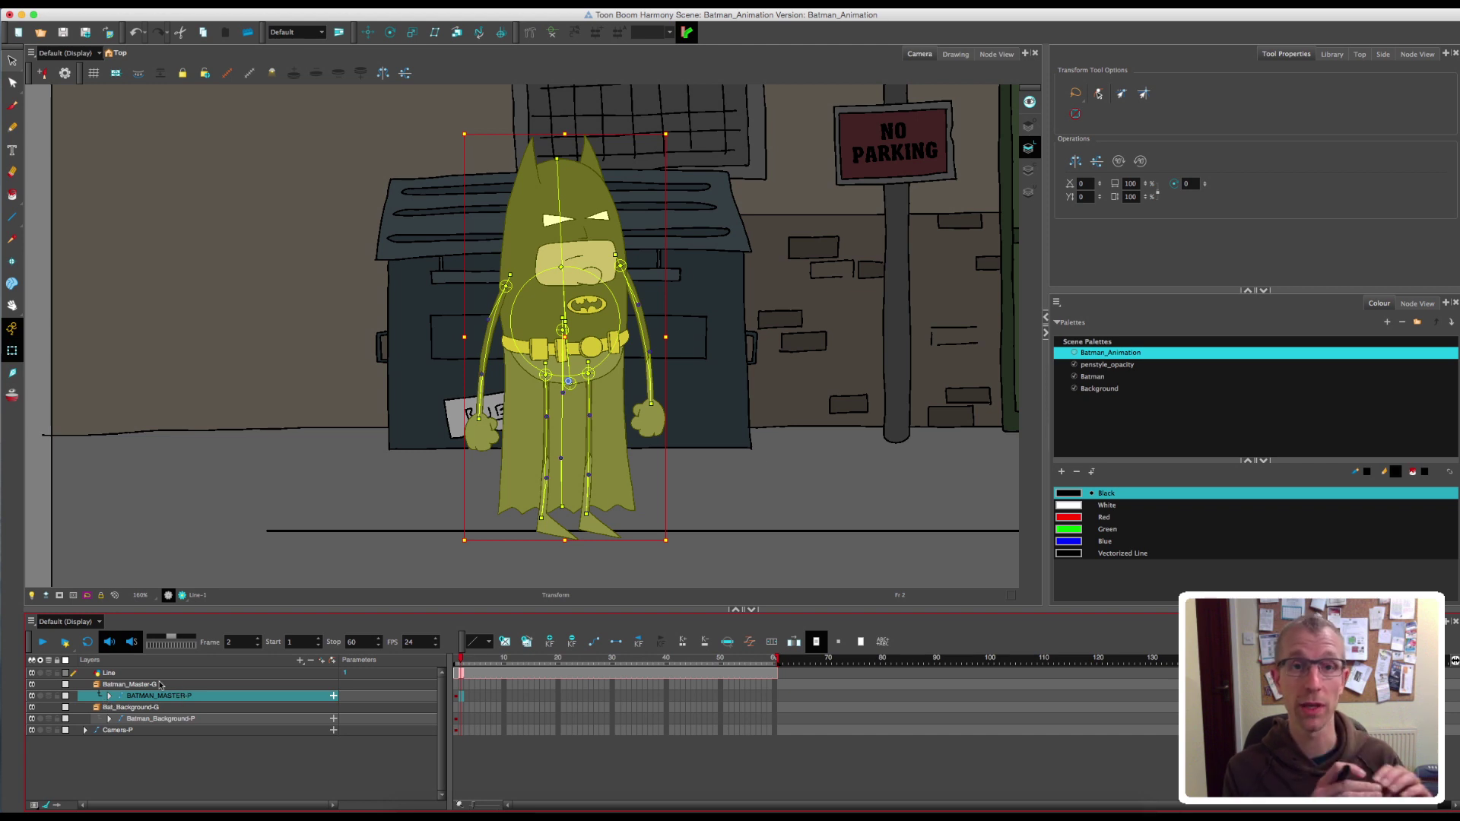
{"action": "left_click", "coordinate": [461, 696]}
{"action": "left_click", "coordinate": [495, 766]}
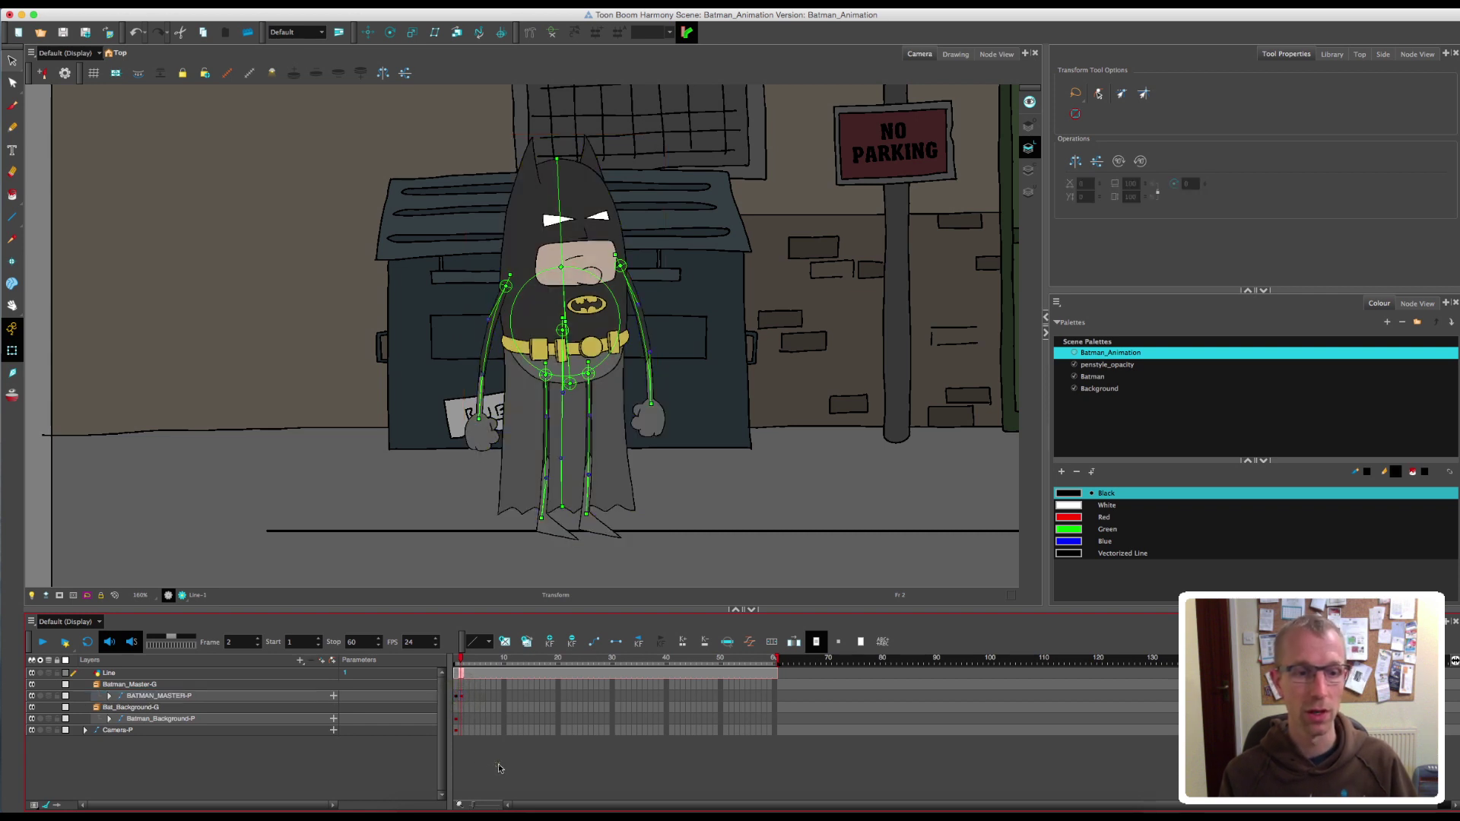
{"action": "left_click", "coordinate": [461, 697]}
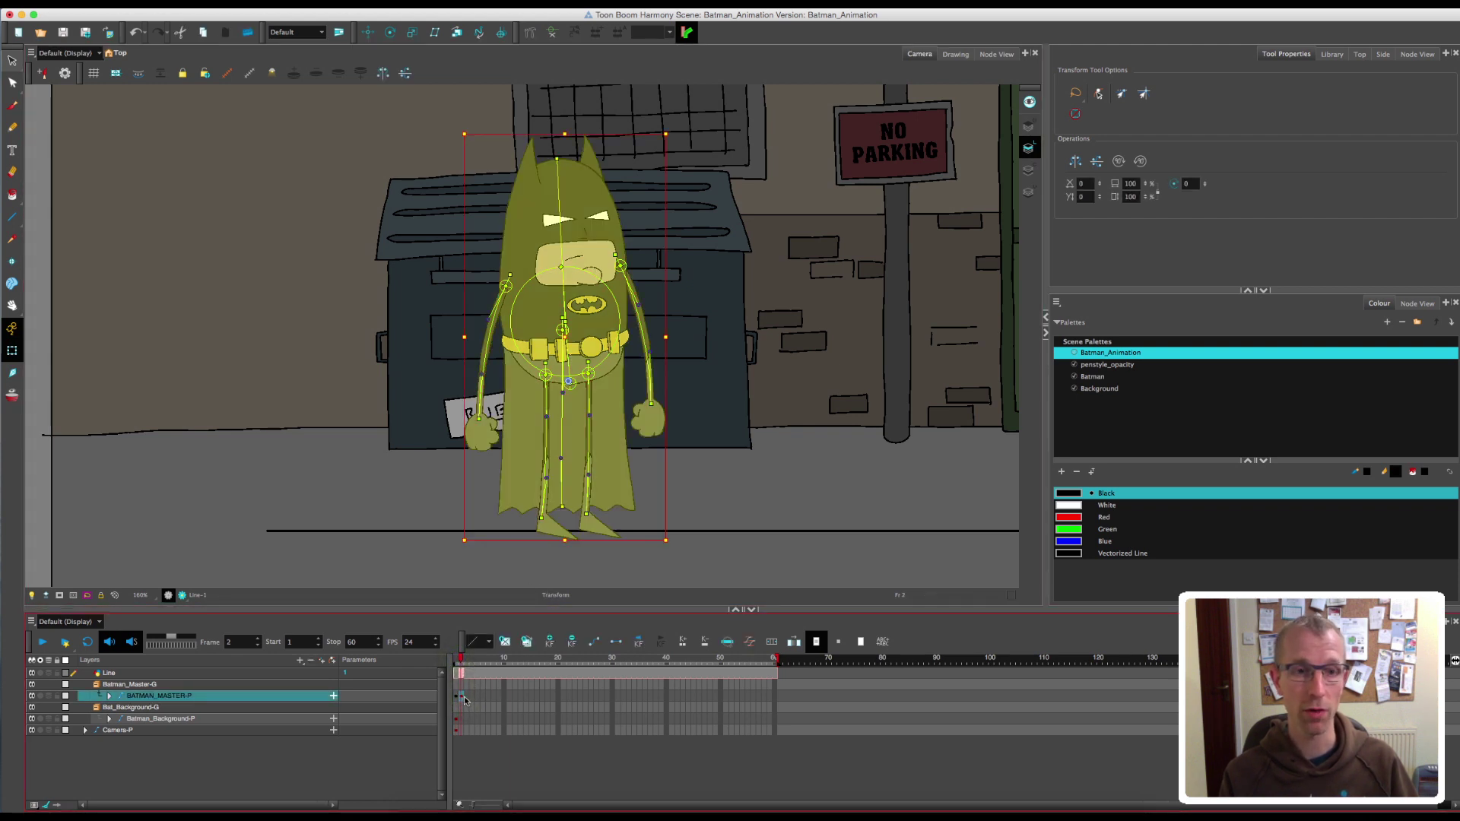
{"action": "left_click", "coordinate": [456, 660]}
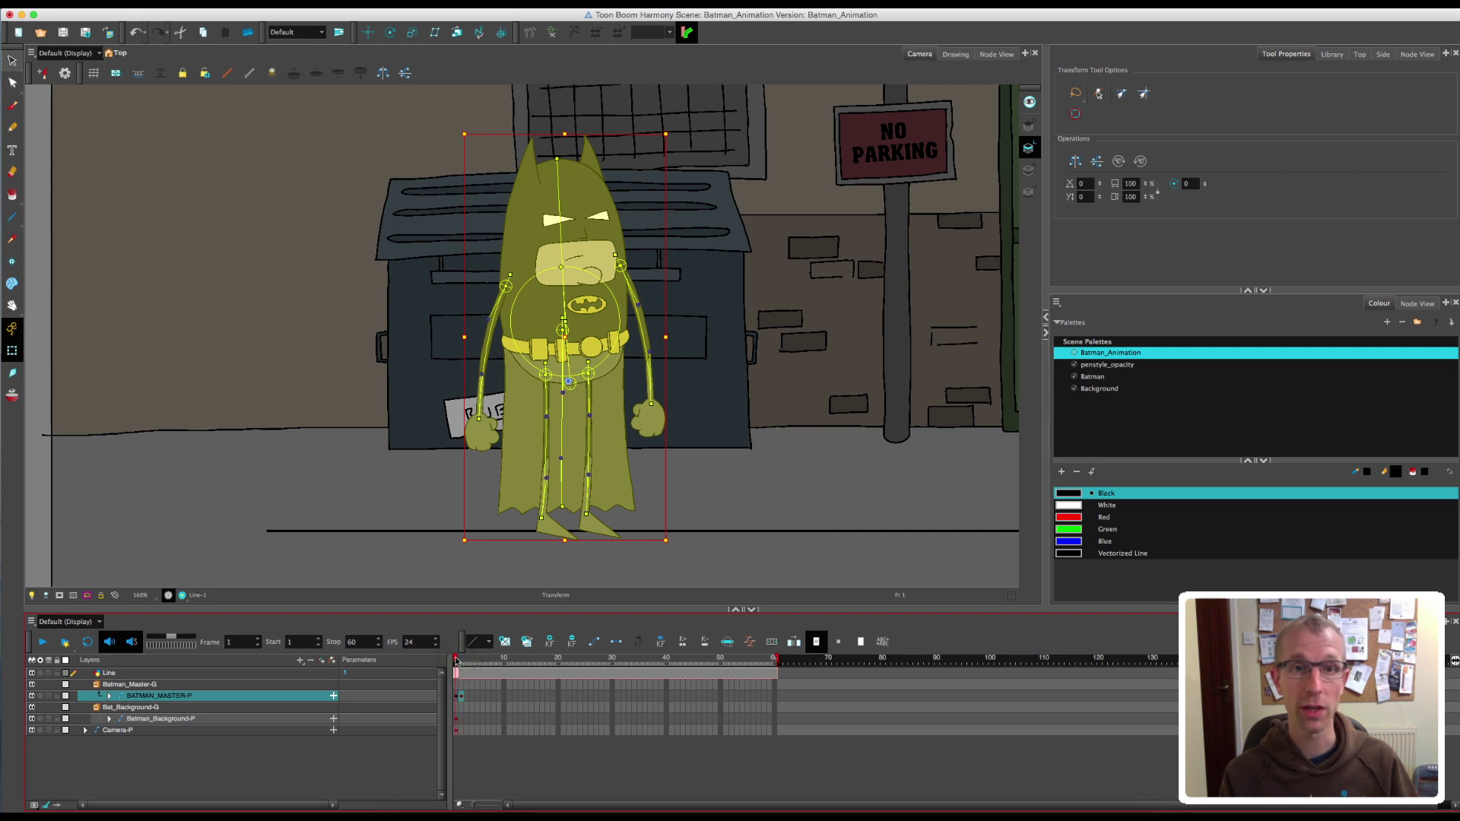
{"action": "left_click", "coordinate": [462, 672]}
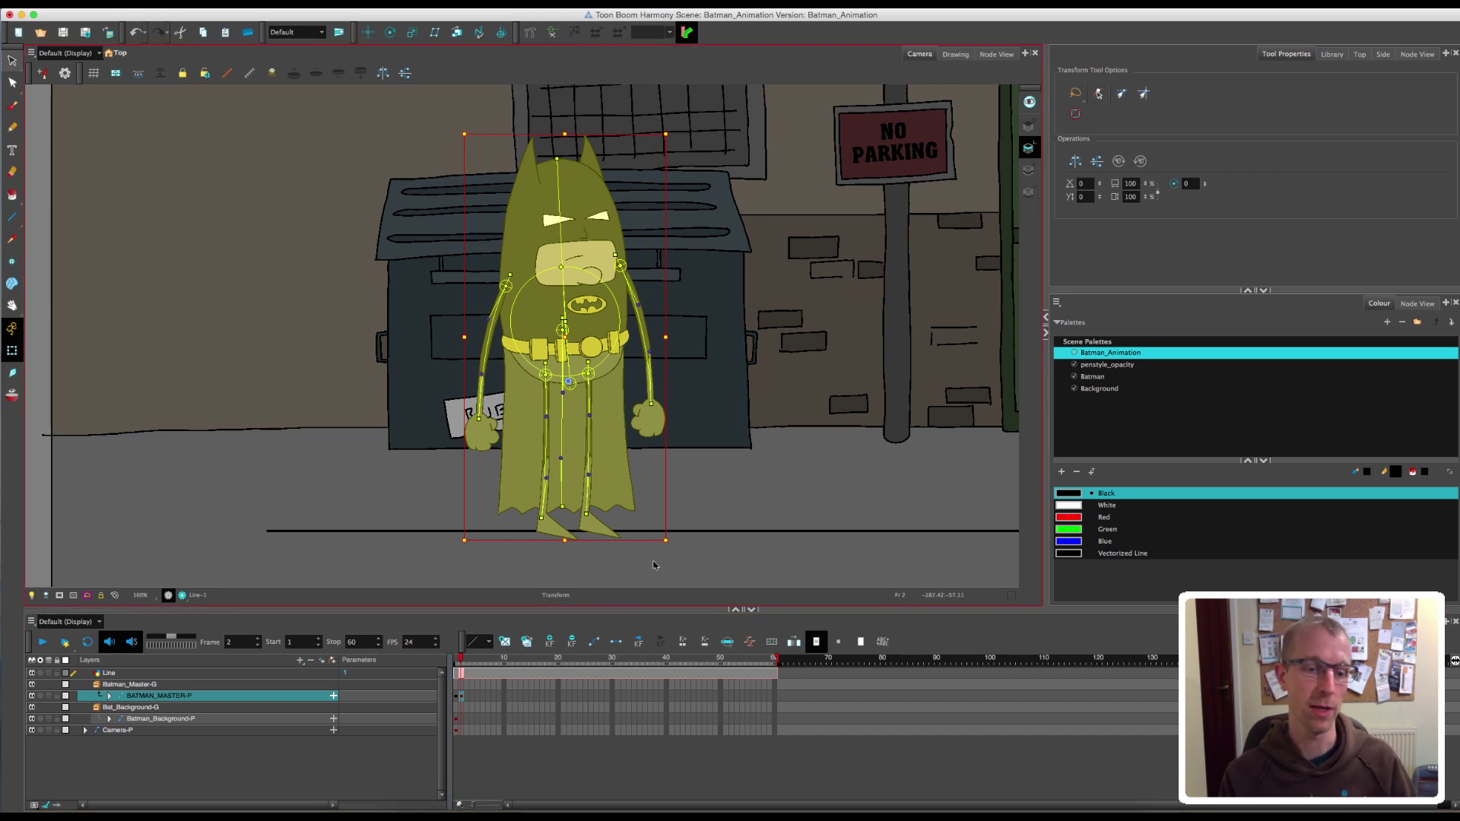
{"action": "left_click", "coordinate": [541, 780]}
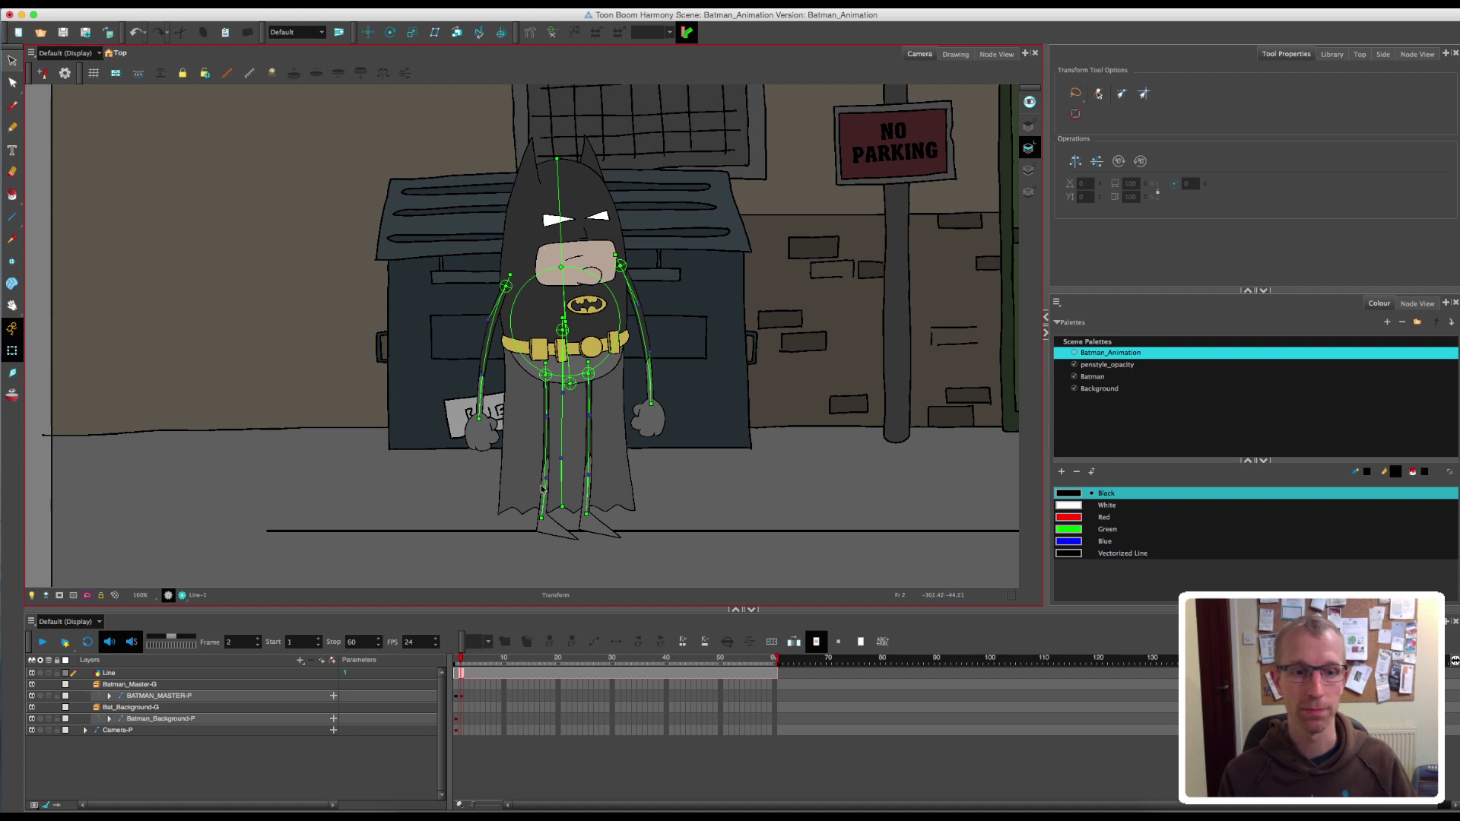
- At frame 2, lower the body and spread the legs into a running stride, with the back foot kicked up behind
{"action": "left_click", "coordinate": [587, 362]}
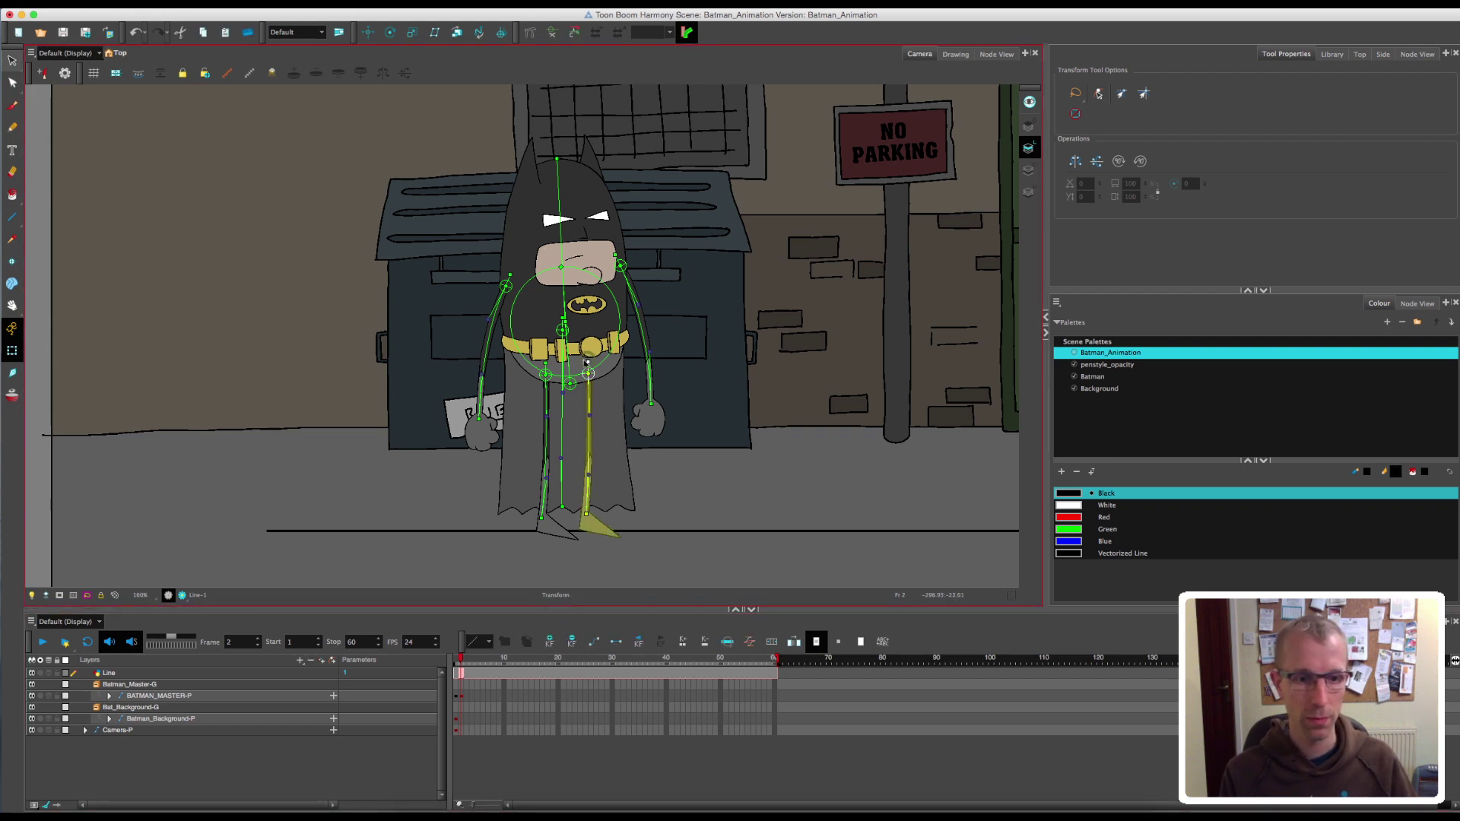
{"action": "left_click", "coordinate": [462, 695]}
{"action": "left_click_drag", "start_coordinate": [569, 373], "coordinate": [601, 381]}
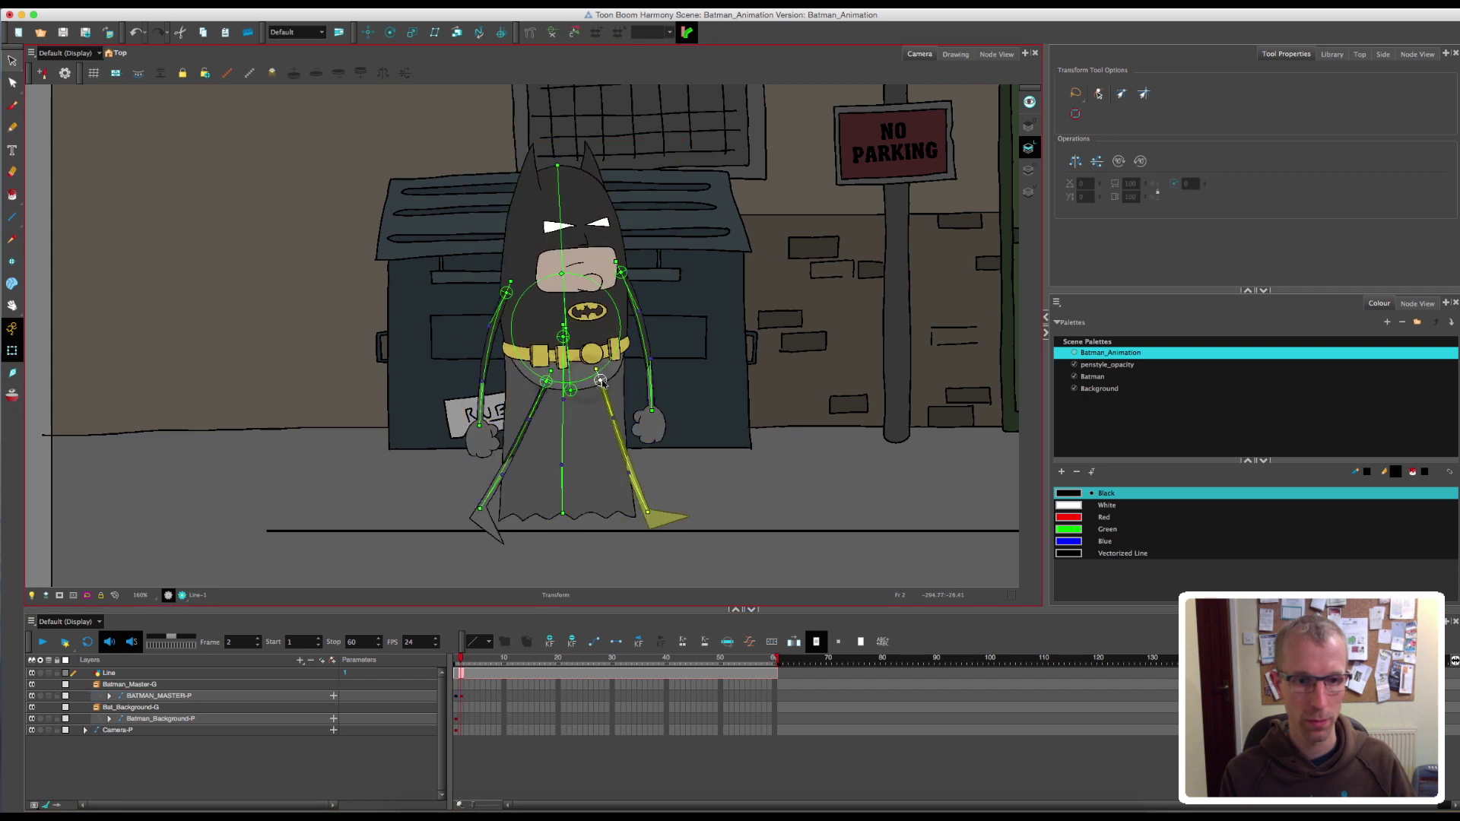
{"action": "left_click_drag", "start_coordinate": [490, 504], "coordinate": [536, 379]}
{"action": "left_click_drag", "start_coordinate": [541, 368], "coordinate": [544, 370]}
- Curl both arms around the front of the chest and lean the torso forward at frame 2
{"action": "left_click_drag", "start_coordinate": [639, 314], "coordinate": [611, 329]}
{"action": "left_click_drag", "start_coordinate": [651, 358], "coordinate": [639, 386]}
{"action": "left_click", "coordinate": [568, 355]}
{"action": "left_click_drag", "start_coordinate": [568, 355], "coordinate": [578, 356]}
{"action": "left_click_drag", "start_coordinate": [606, 237], "coordinate": [605, 186]}
{"action": "left_click_drag", "start_coordinate": [561, 251], "coordinate": [542, 261]}
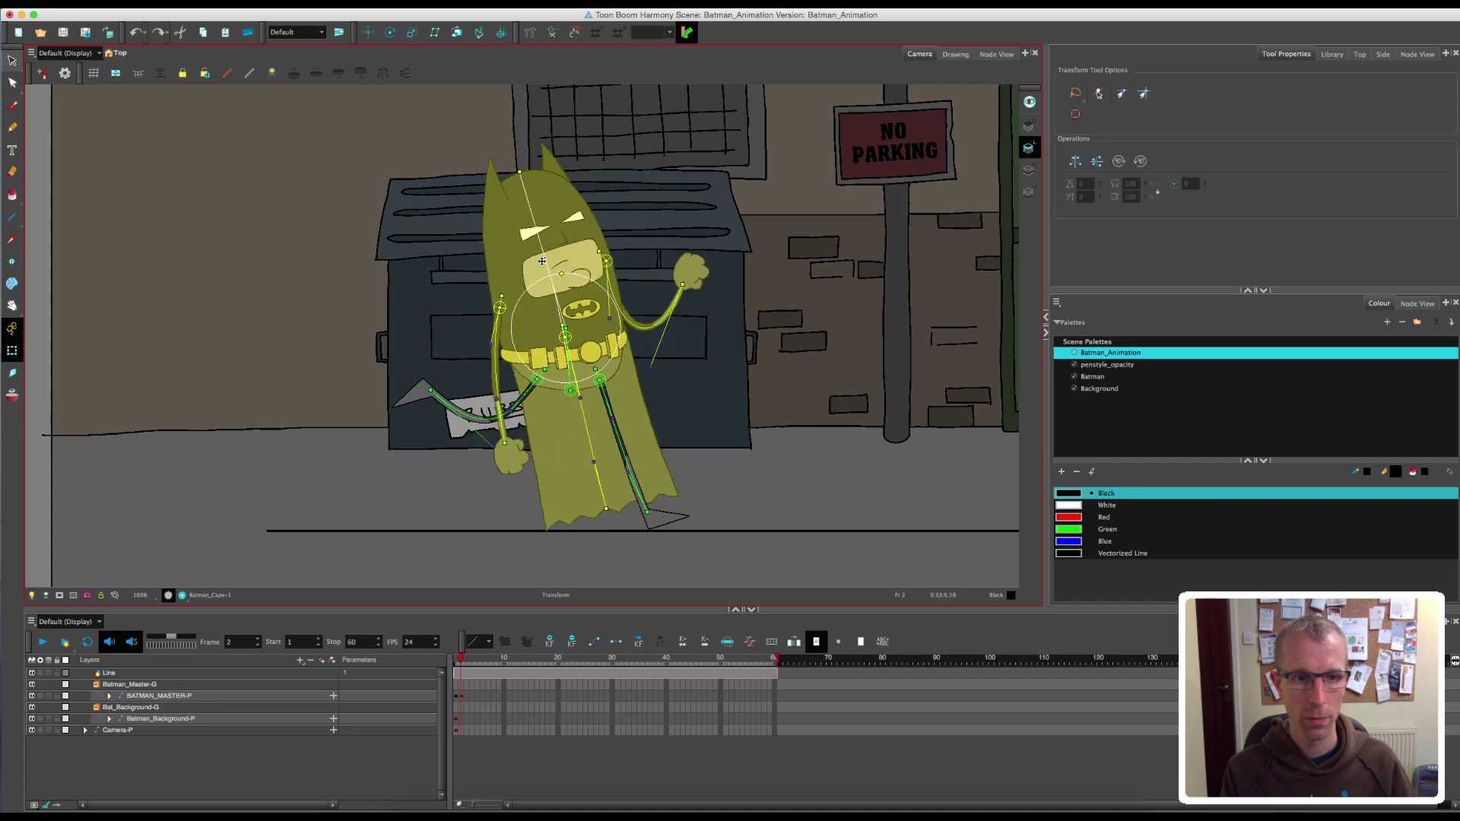
{"action": "left_click_drag", "start_coordinate": [568, 373], "coordinate": [577, 374]}
{"action": "left_click", "coordinate": [653, 290]}
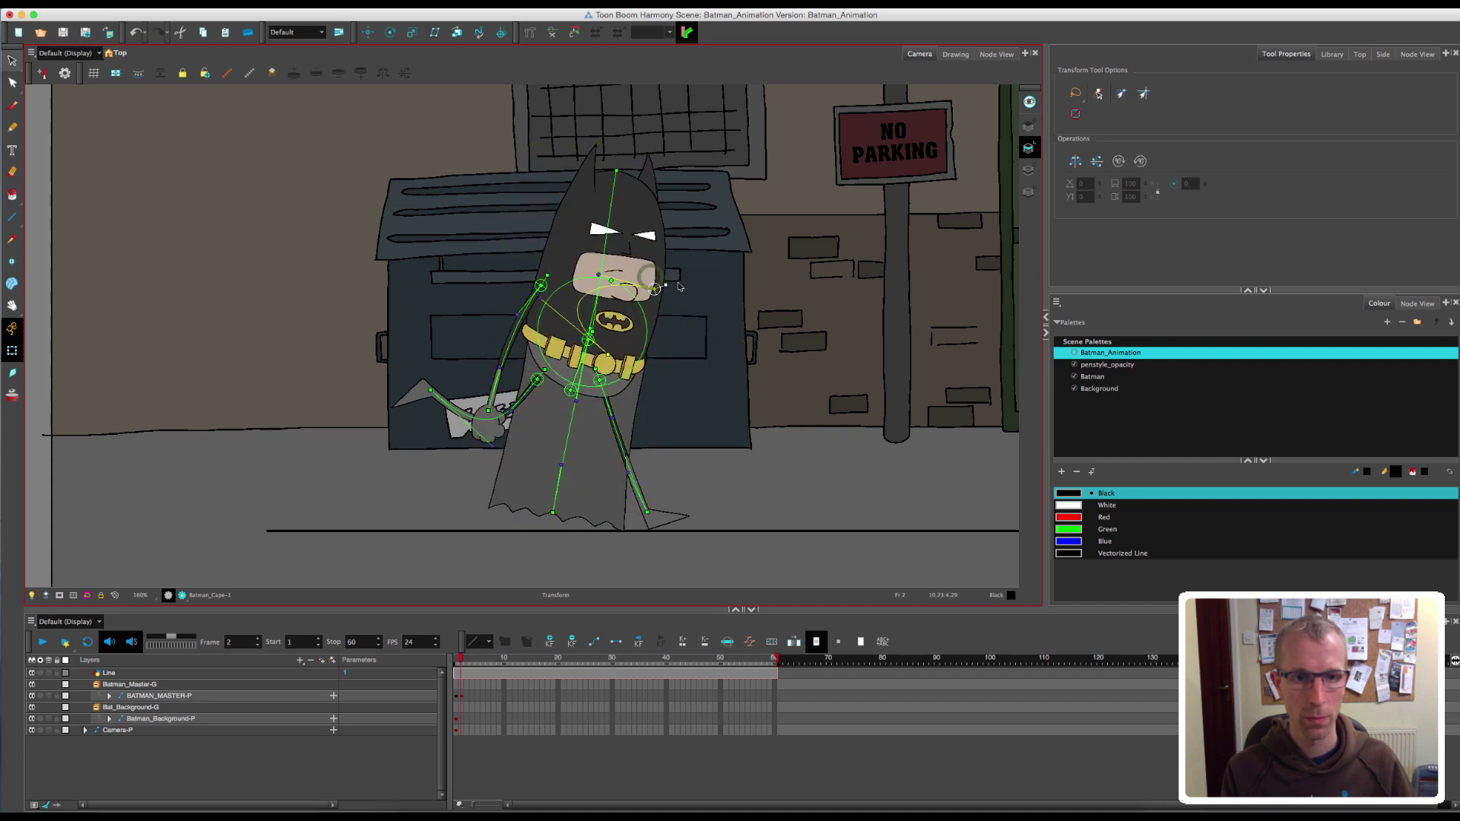
{"action": "left_click_drag", "start_coordinate": [589, 286], "coordinate": [616, 265]}
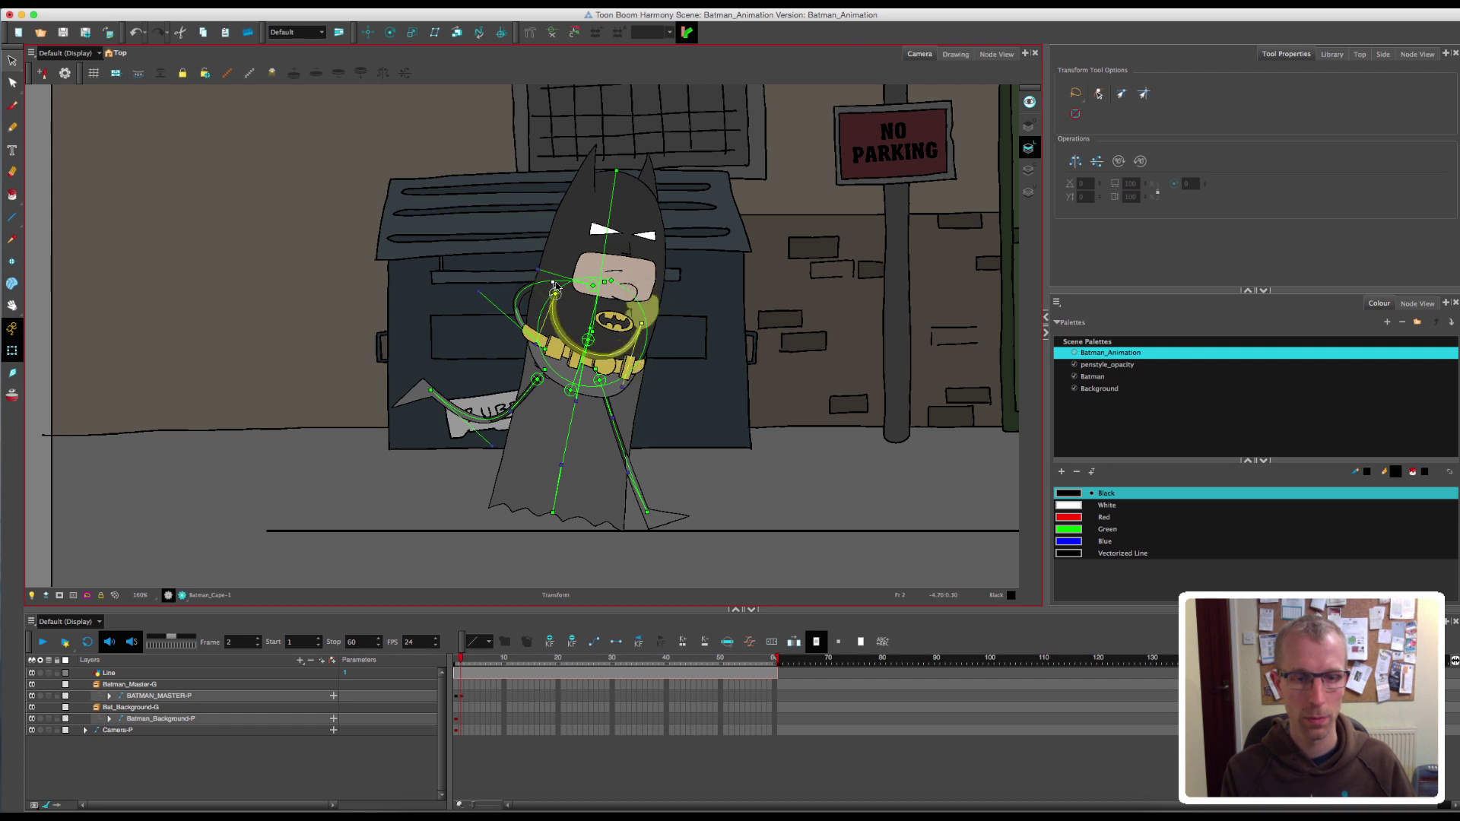
- Shift the eyes, nose, mouth, ears and chest badge forward so the character turns toward the running direction
{"action": "left_click", "coordinate": [639, 300]}
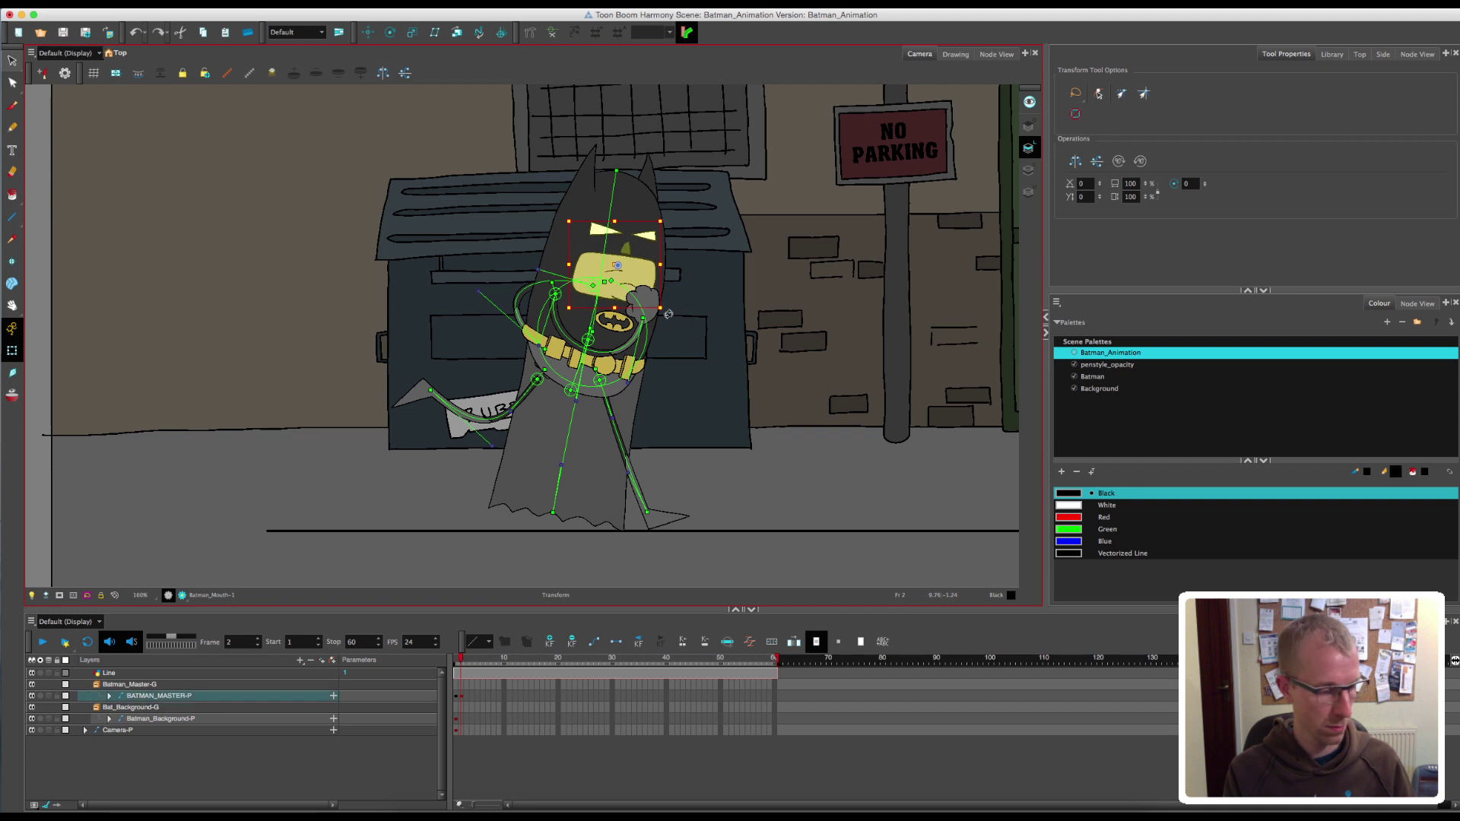
{"action": "left_click", "coordinate": [644, 283]}
{"action": "left_click", "coordinate": [598, 194]}
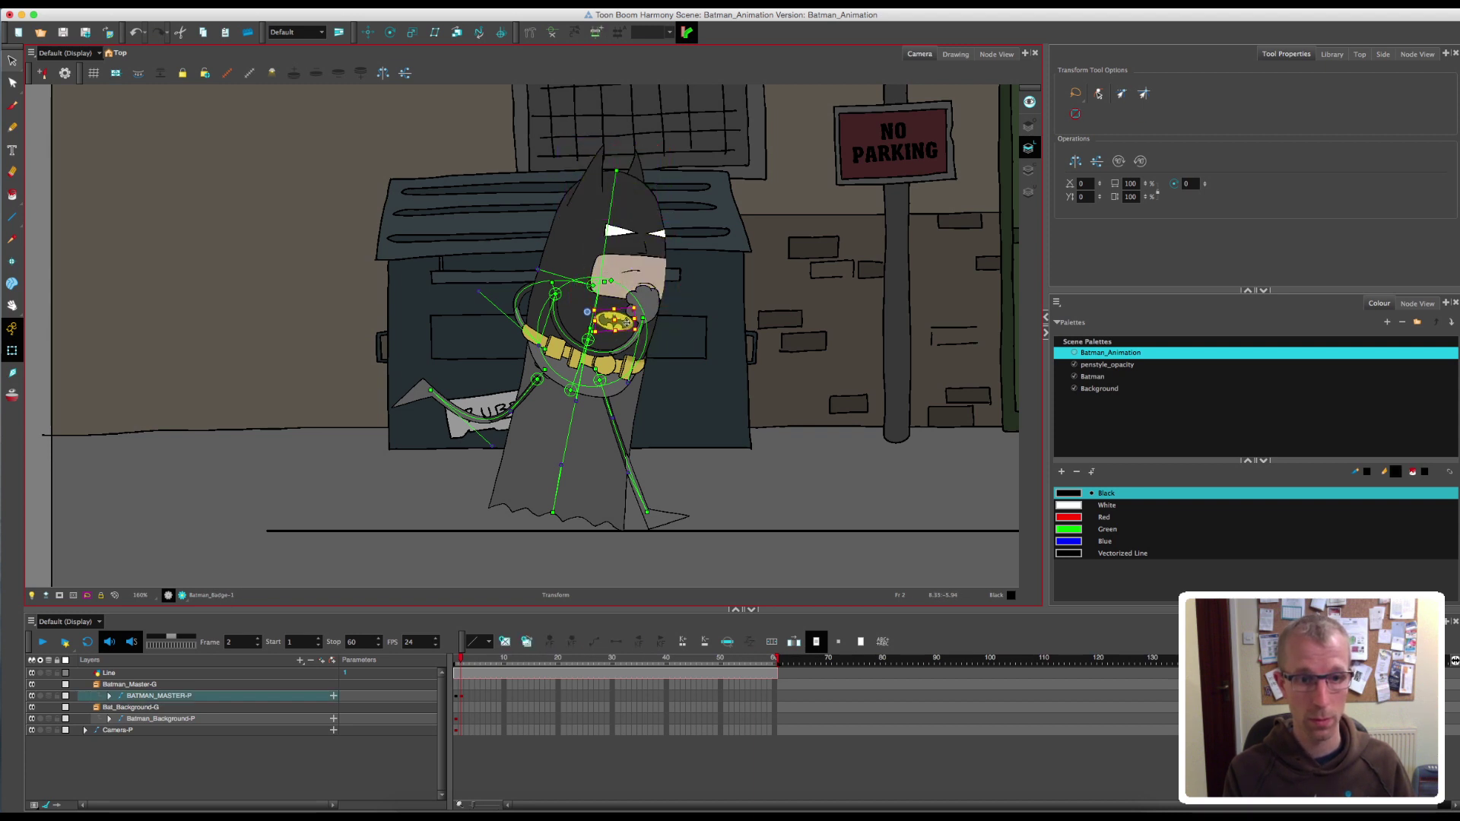
{"action": "key", "text": "alt+3"}
{"action": "key", "text": "shift+t"}
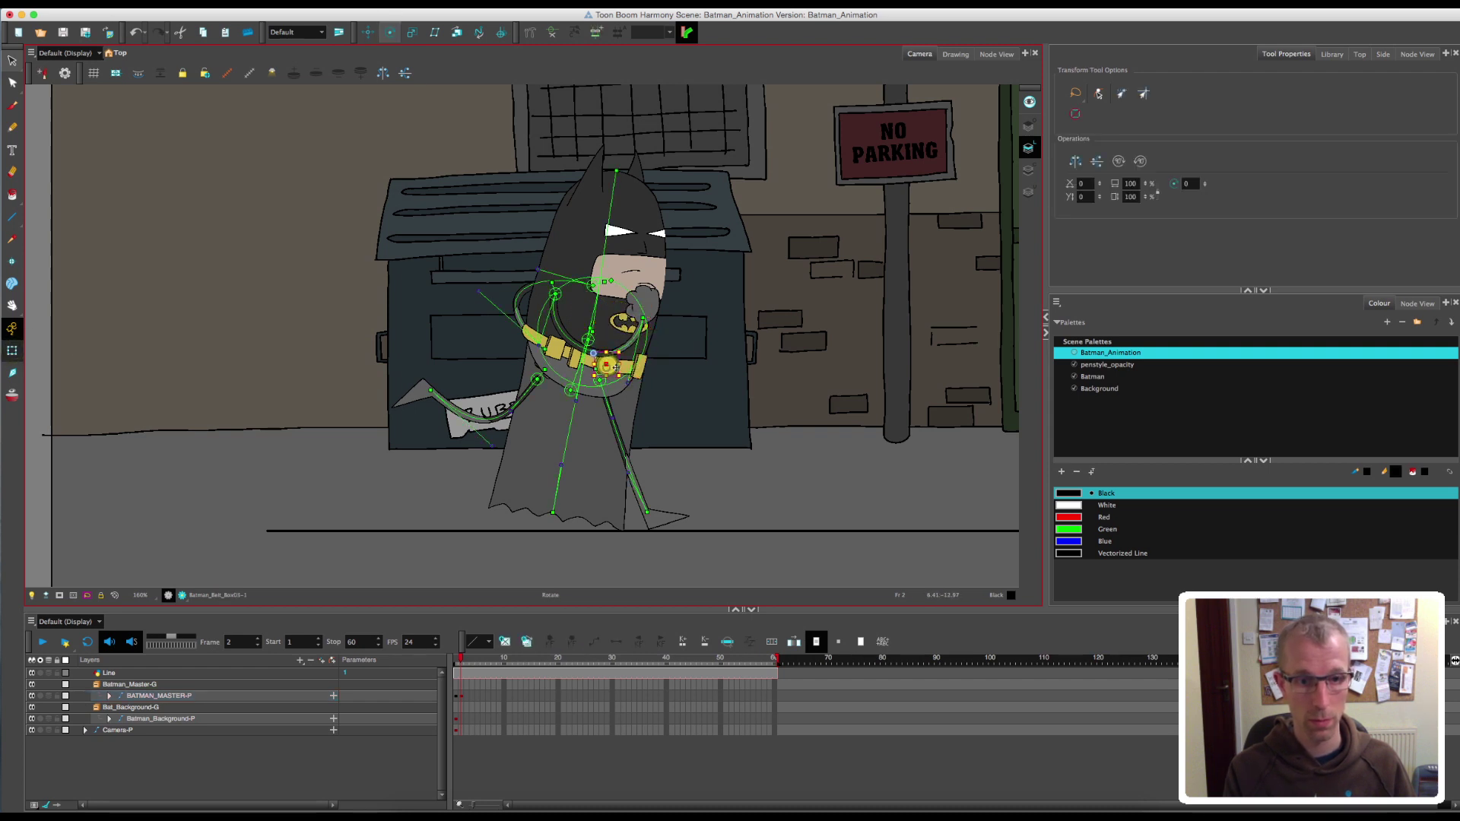
- Shift the belt boxes forward around the waist and move the back leg's hip joint slightly forward and up
{"action": "left_click_drag", "start_coordinate": [574, 363], "coordinate": [602, 370]}
{"action": "key", "text": "super+z"}
{"action": "key", "text": "super+z"}
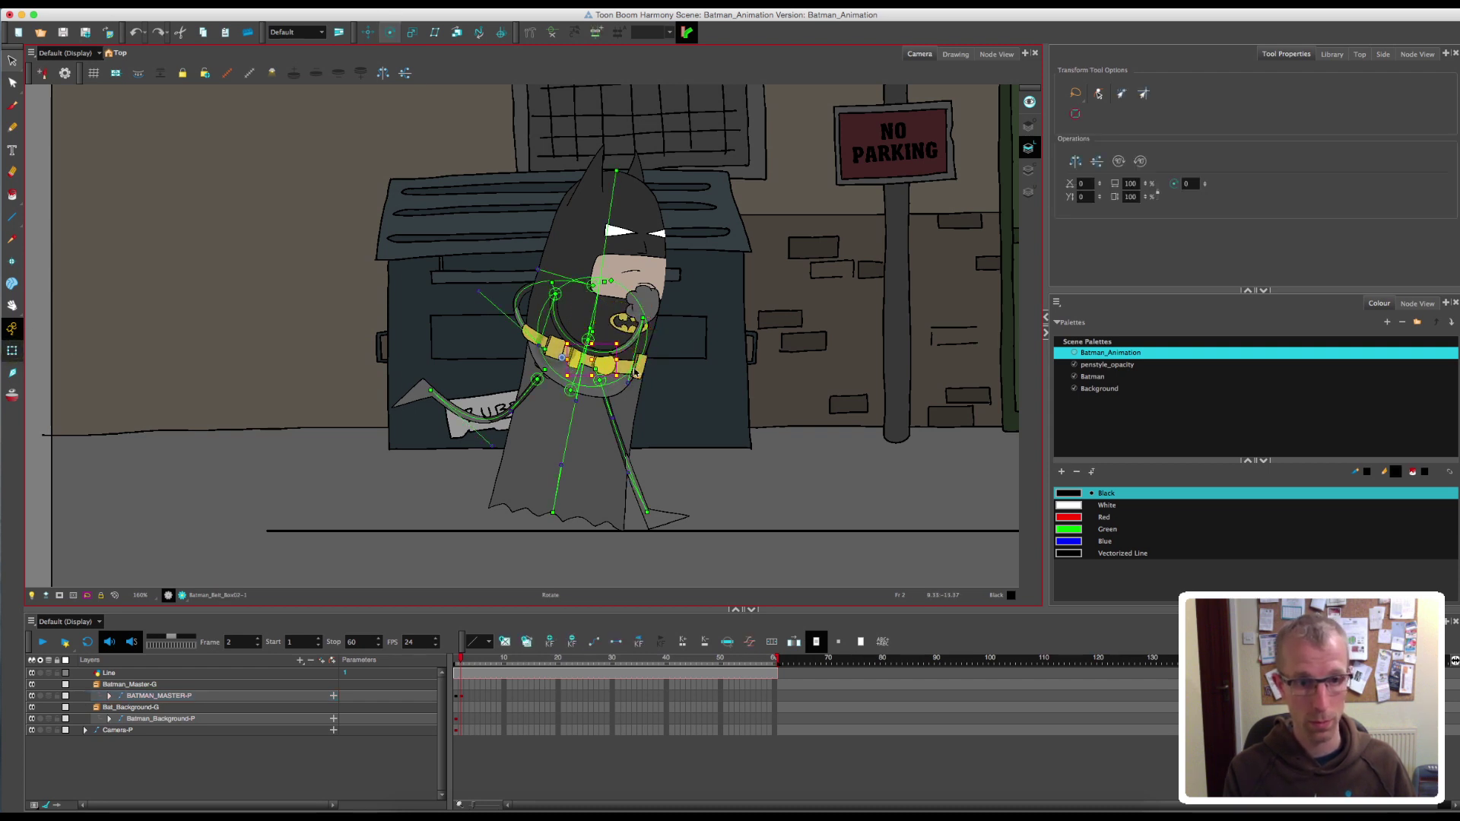
{"action": "key", "text": "2"}
{"action": "key", "text": "2"}
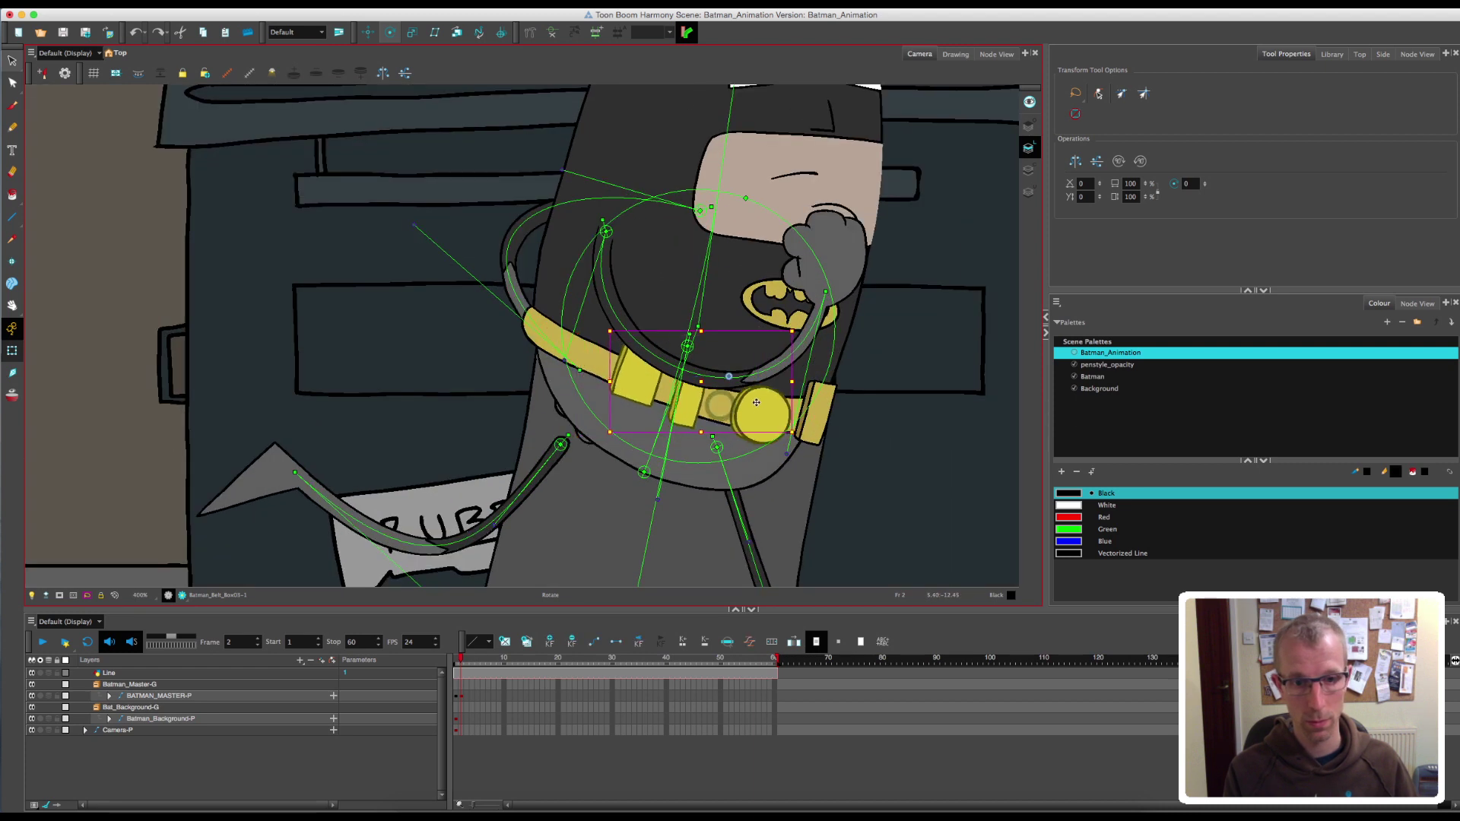
{"action": "left_click_drag", "start_coordinate": [562, 446], "coordinate": [580, 420]}
- Attach the cape higher on the back and swing it out behind the body at frame 2
{"action": "left_click", "coordinate": [599, 495]}
{"action": "key", "text": "1"}
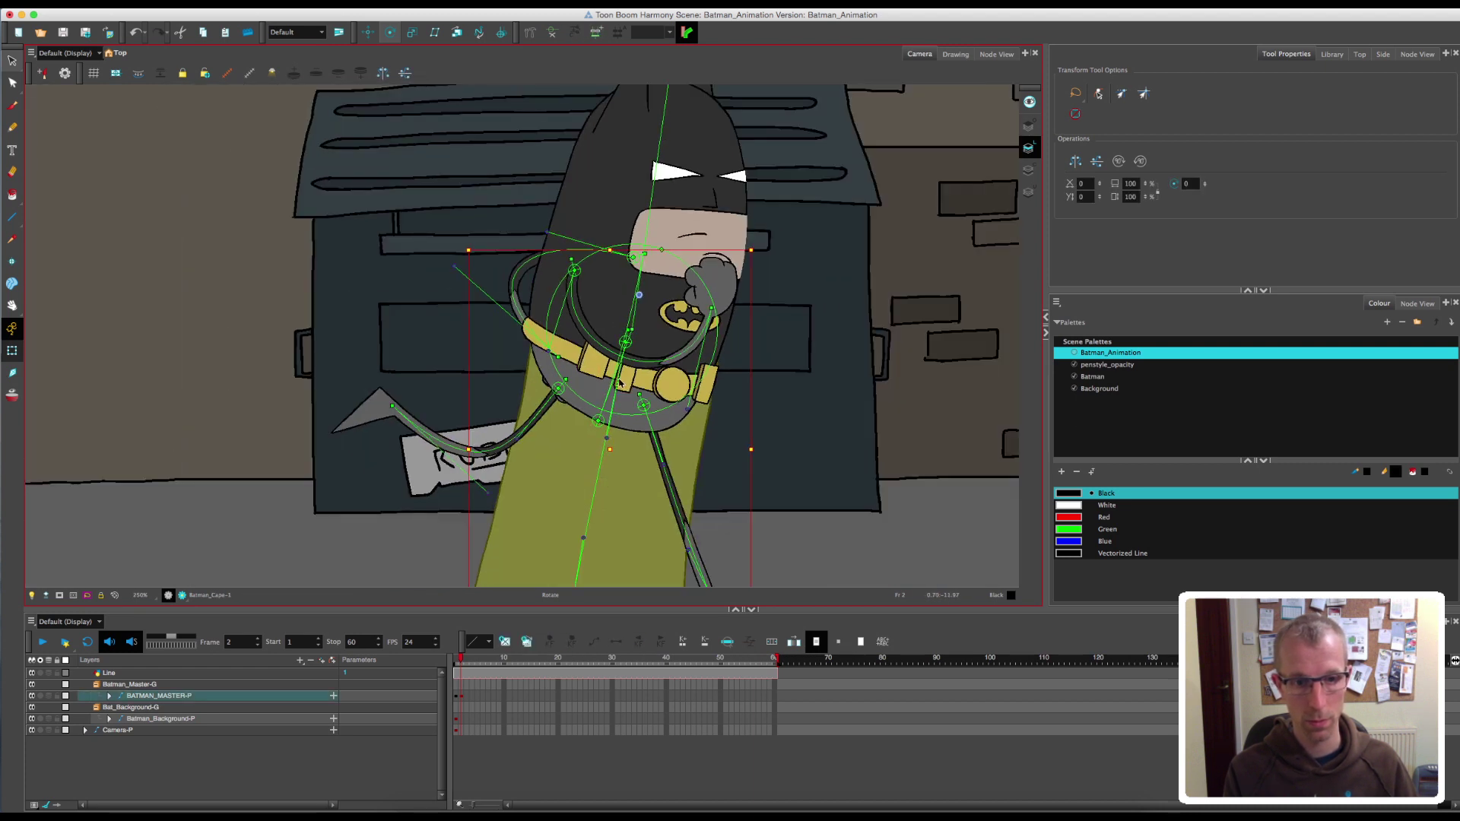
{"action": "left_click_drag", "start_coordinate": [629, 330], "coordinate": [641, 338]}
{"action": "left_click_drag", "start_coordinate": [625, 341], "coordinate": [617, 296]}
{"action": "key", "text": "1"}
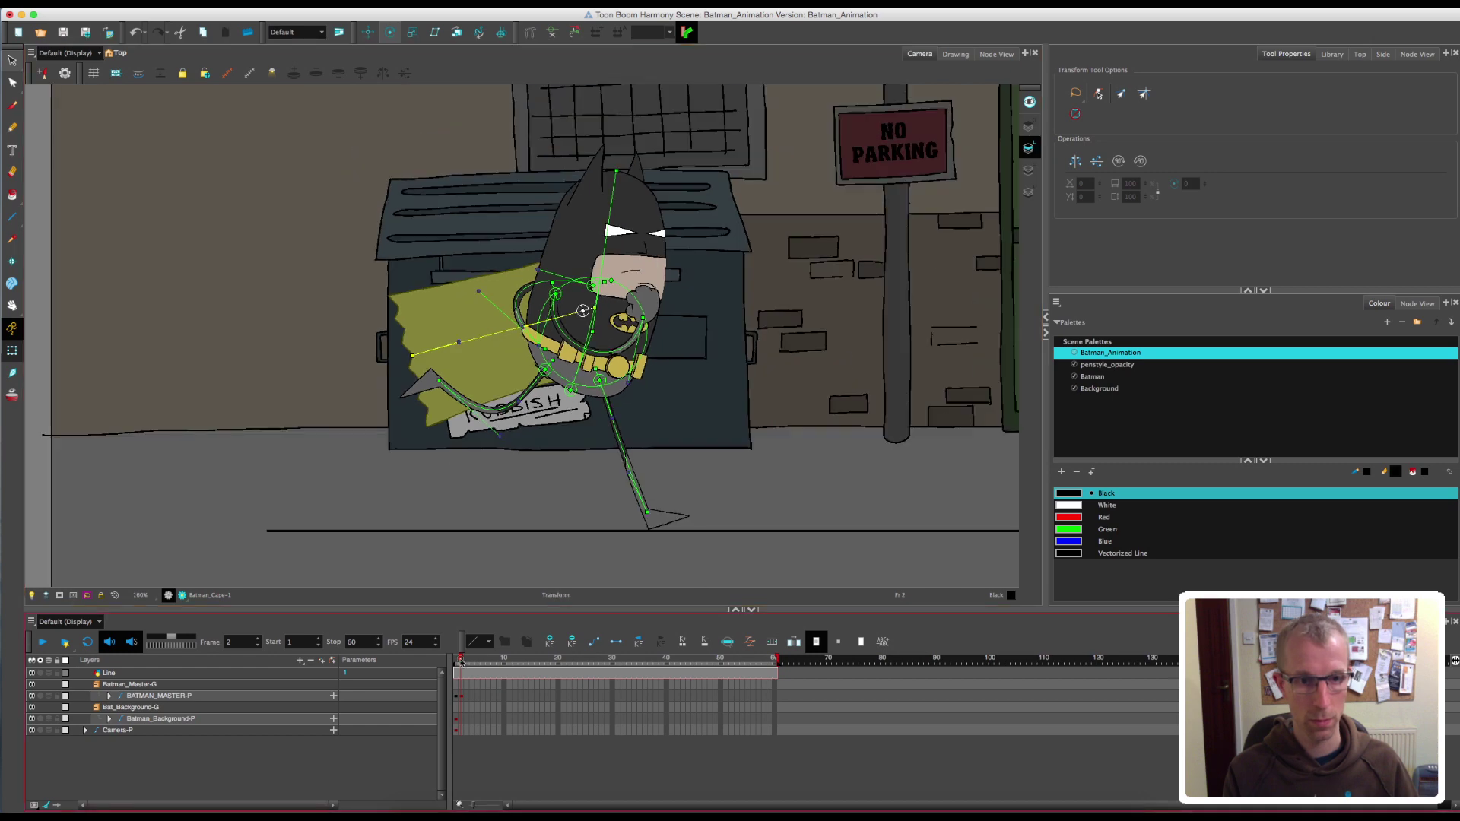
- Compare frames 1 and 2, and move the raised arm and chest badge forward at frame 2
{"action": "left_click_drag", "start_coordinate": [461, 662], "coordinate": [455, 662]}
{"action": "left_click_drag", "start_coordinate": [455, 662], "coordinate": [461, 662]}
{"action": "left_click_drag", "start_coordinate": [557, 294], "coordinate": [573, 297]}
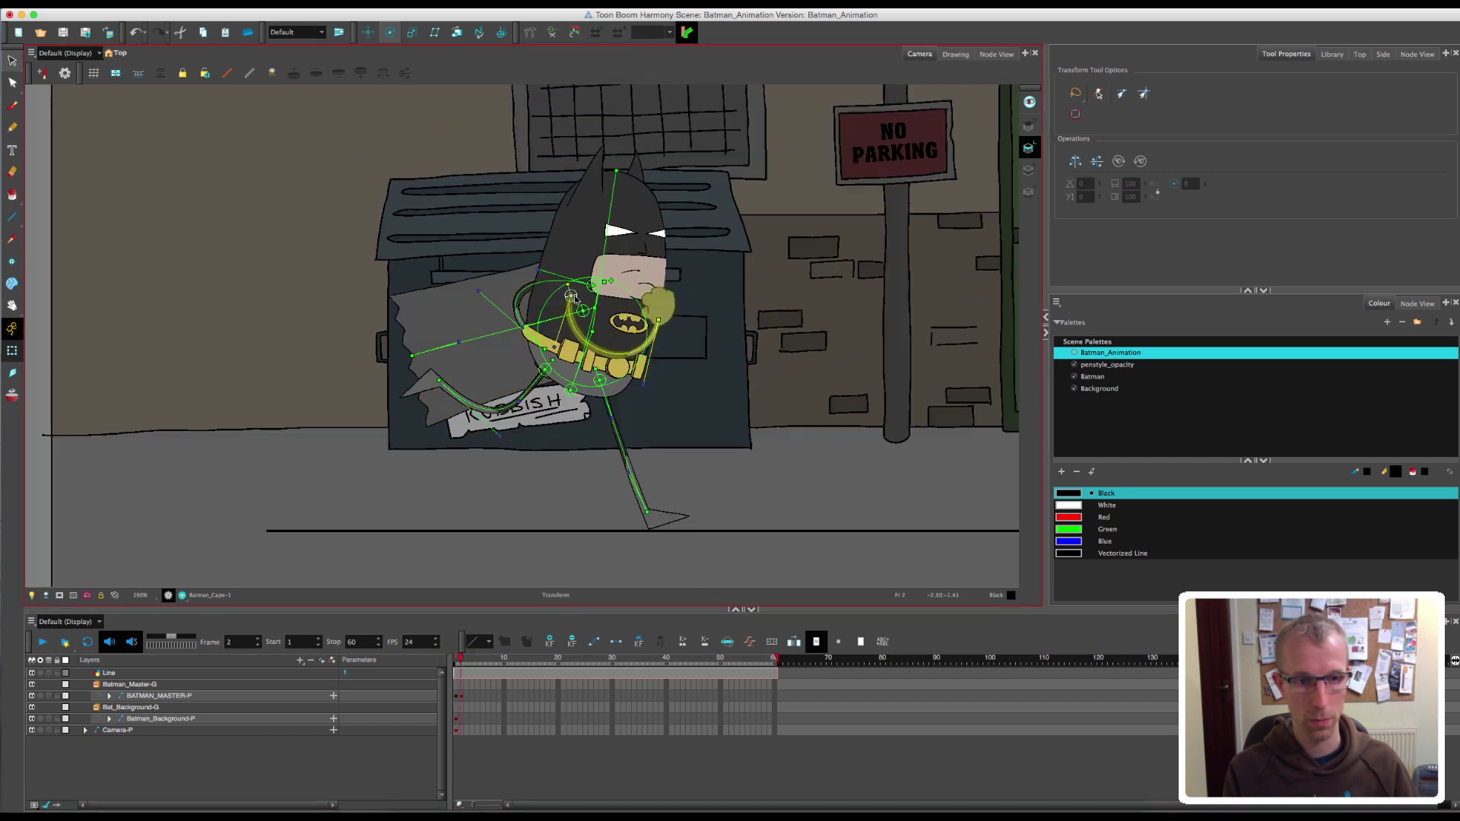
{"action": "left_click", "coordinate": [628, 324]}
- Add a keyframe for BATMAN_MASTER-P at frame 3
{"action": "left_click", "coordinate": [465, 664]}
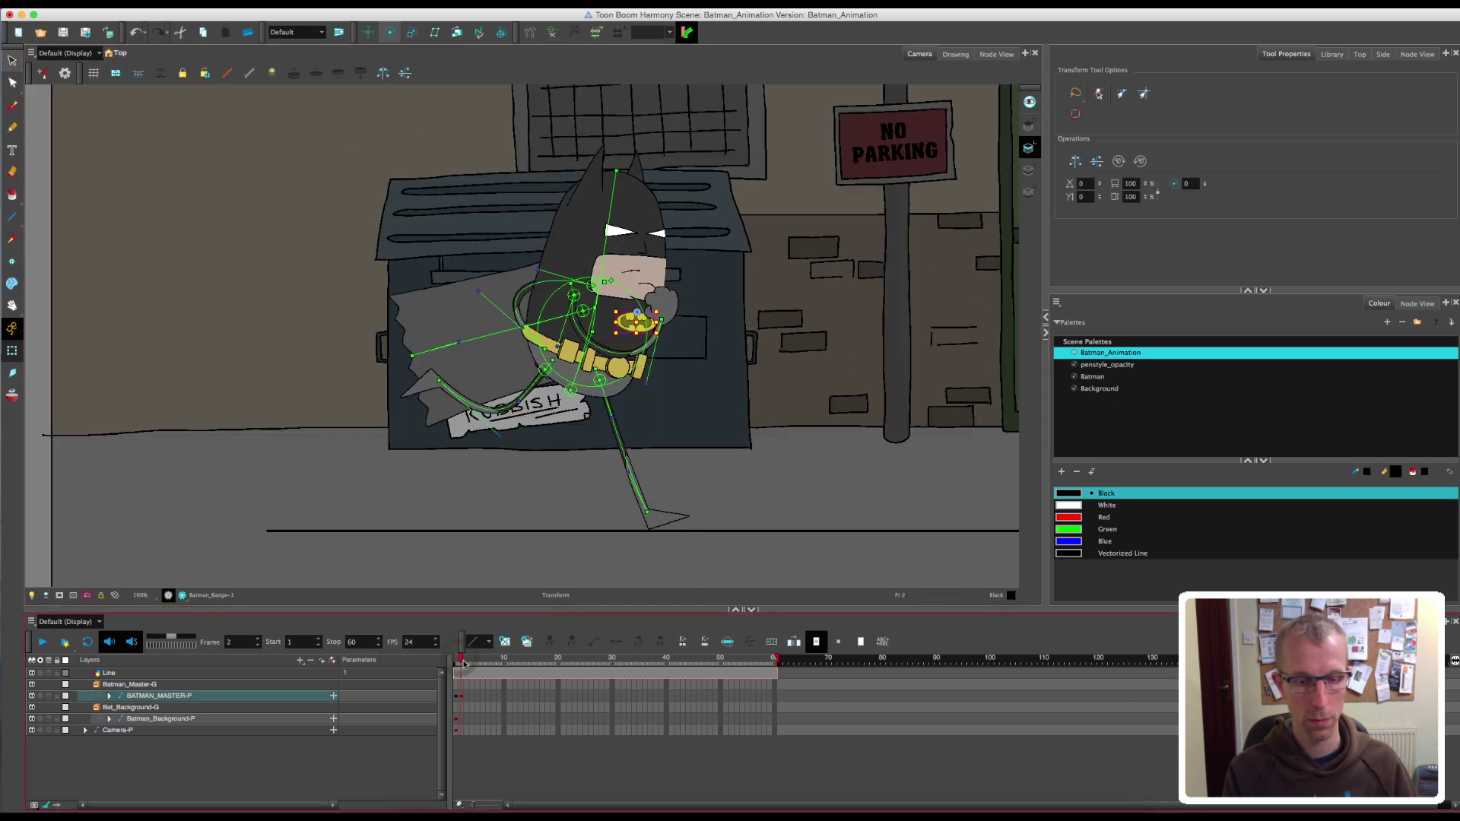
{"action": "left_click", "coordinate": [466, 663]}
{"action": "left_click", "coordinate": [466, 697]}
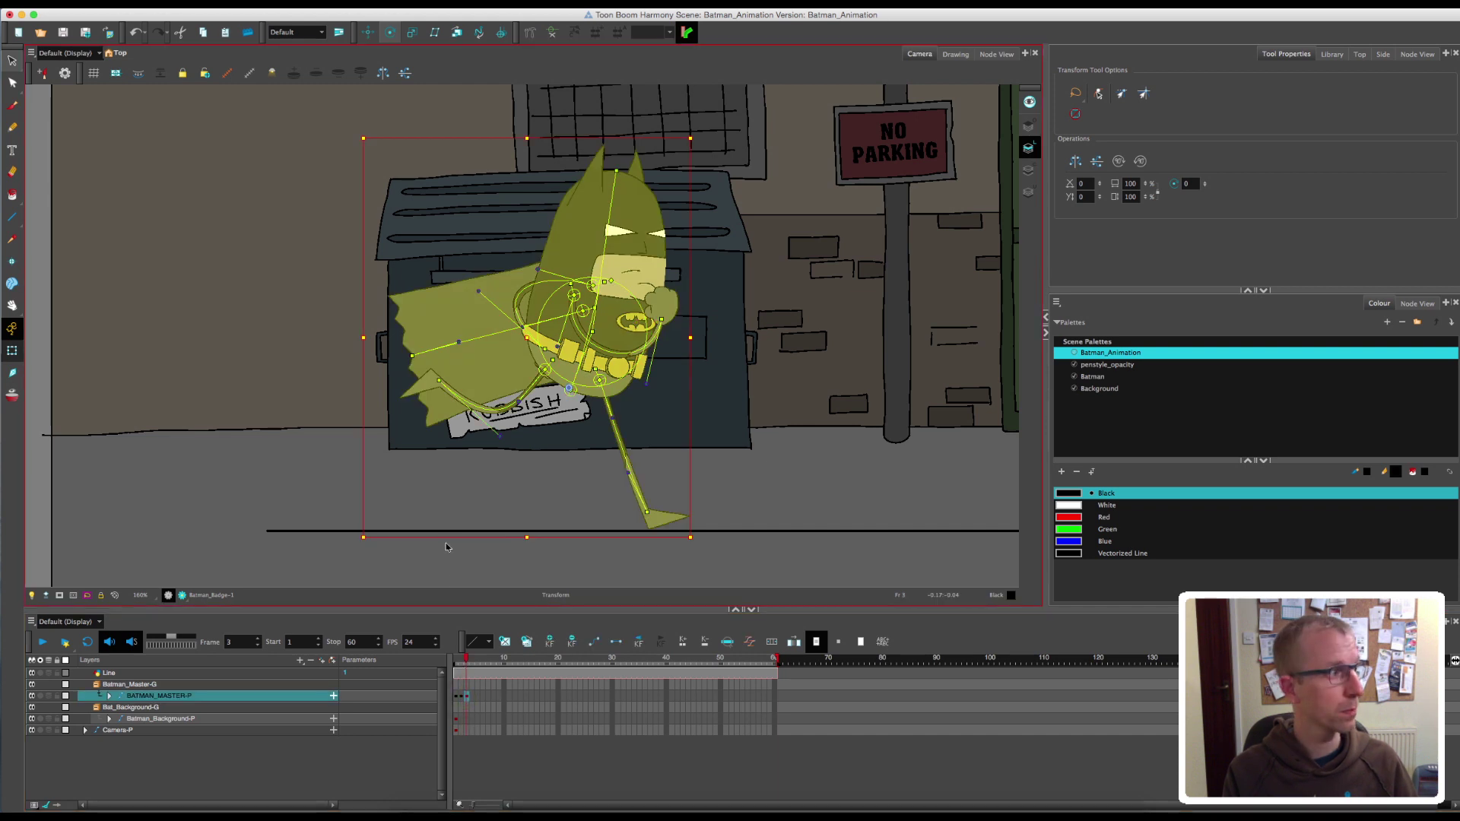
- At frame 3, move the body forward and down and bend the front leg with its foot flat on the ground line
{"action": "left_click_drag", "start_coordinate": [629, 473], "coordinate": [635, 469]}
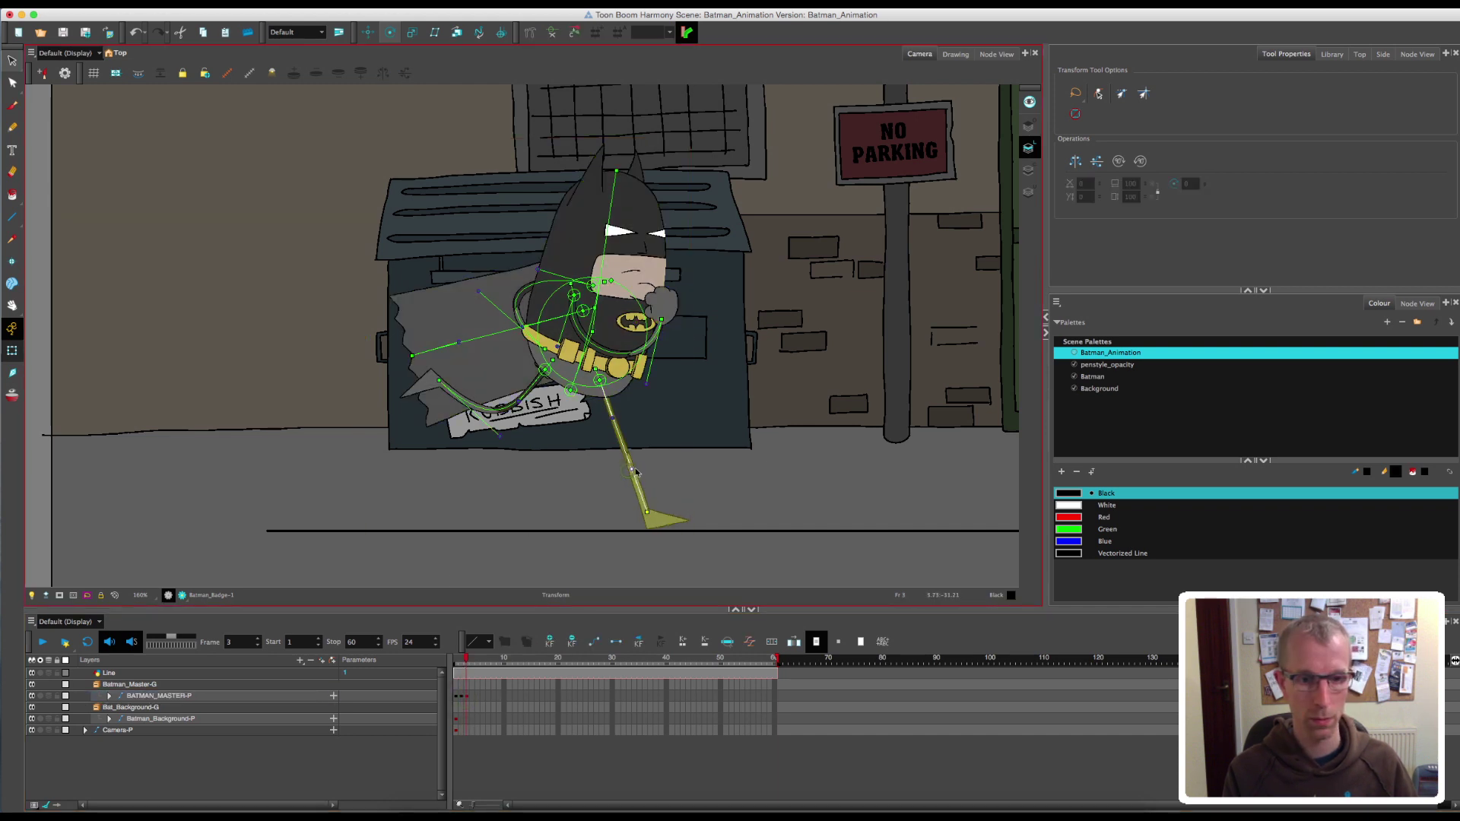
{"action": "left_click", "coordinate": [466, 696]}
{"action": "left_click_drag", "start_coordinate": [589, 335], "coordinate": [603, 352]}
{"action": "left_click_drag", "start_coordinate": [661, 529], "coordinate": [657, 515]}
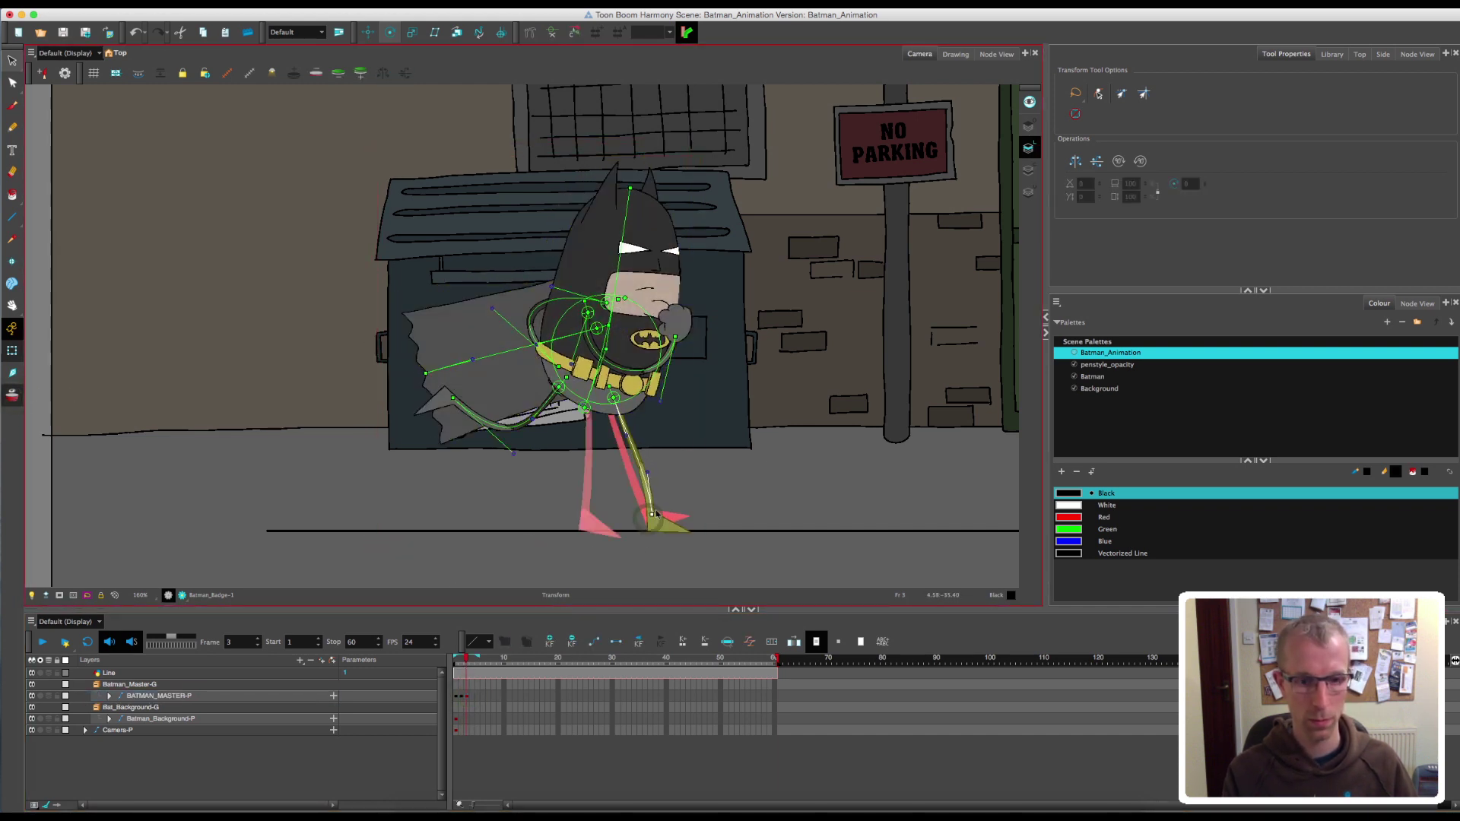
- Check frame 2 against frame 3 and move the back leg's hip joint forward under the body
{"action": "left_click_drag", "start_coordinate": [473, 661], "coordinate": [461, 666]}
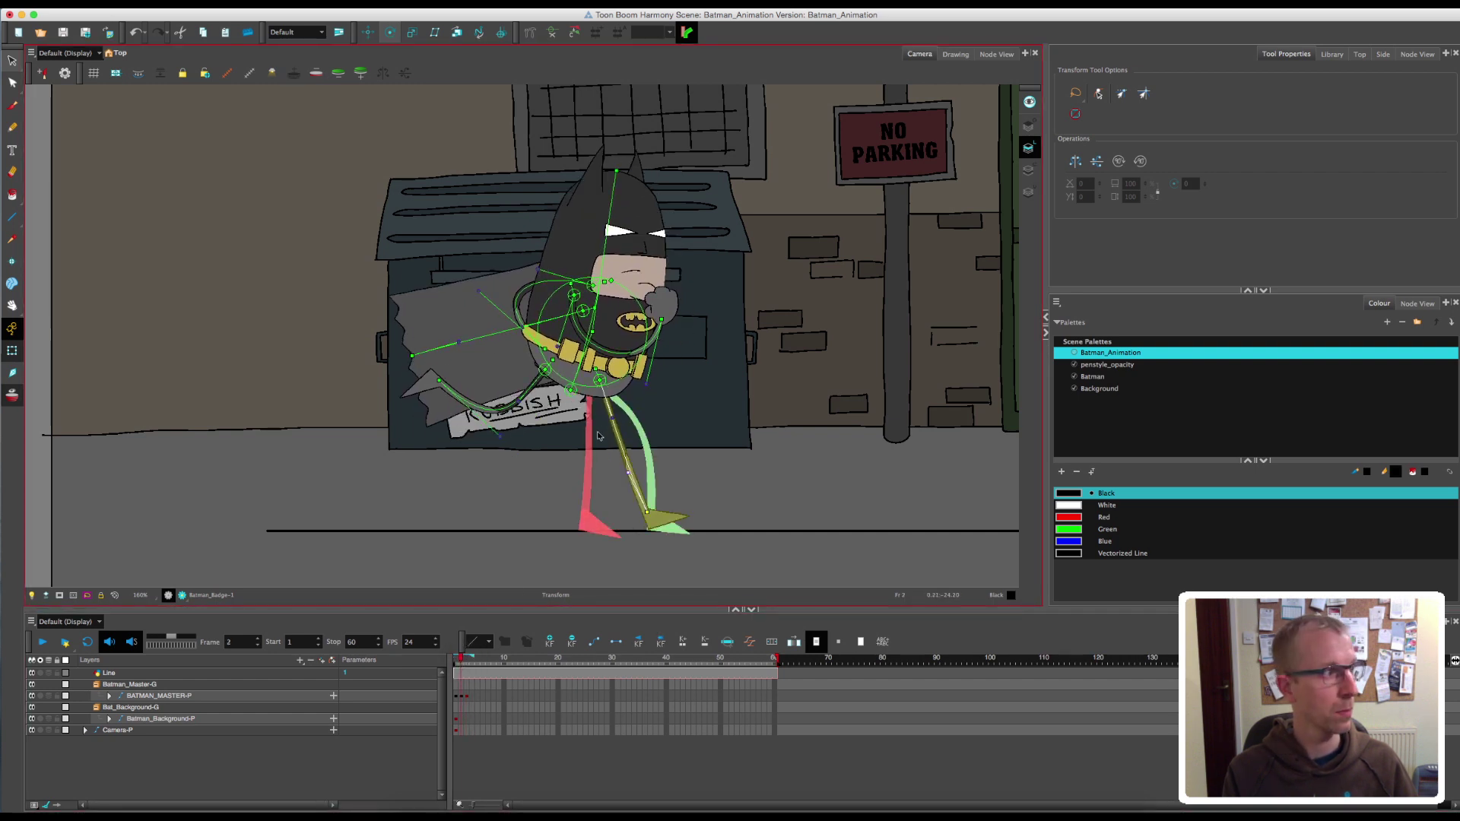
{"action": "left_click_drag", "start_coordinate": [545, 369], "coordinate": [576, 365]}
{"action": "left_click_drag", "start_coordinate": [459, 659], "coordinate": [466, 666]}
{"action": "left_click_drag", "start_coordinate": [584, 397], "coordinate": [581, 396]}
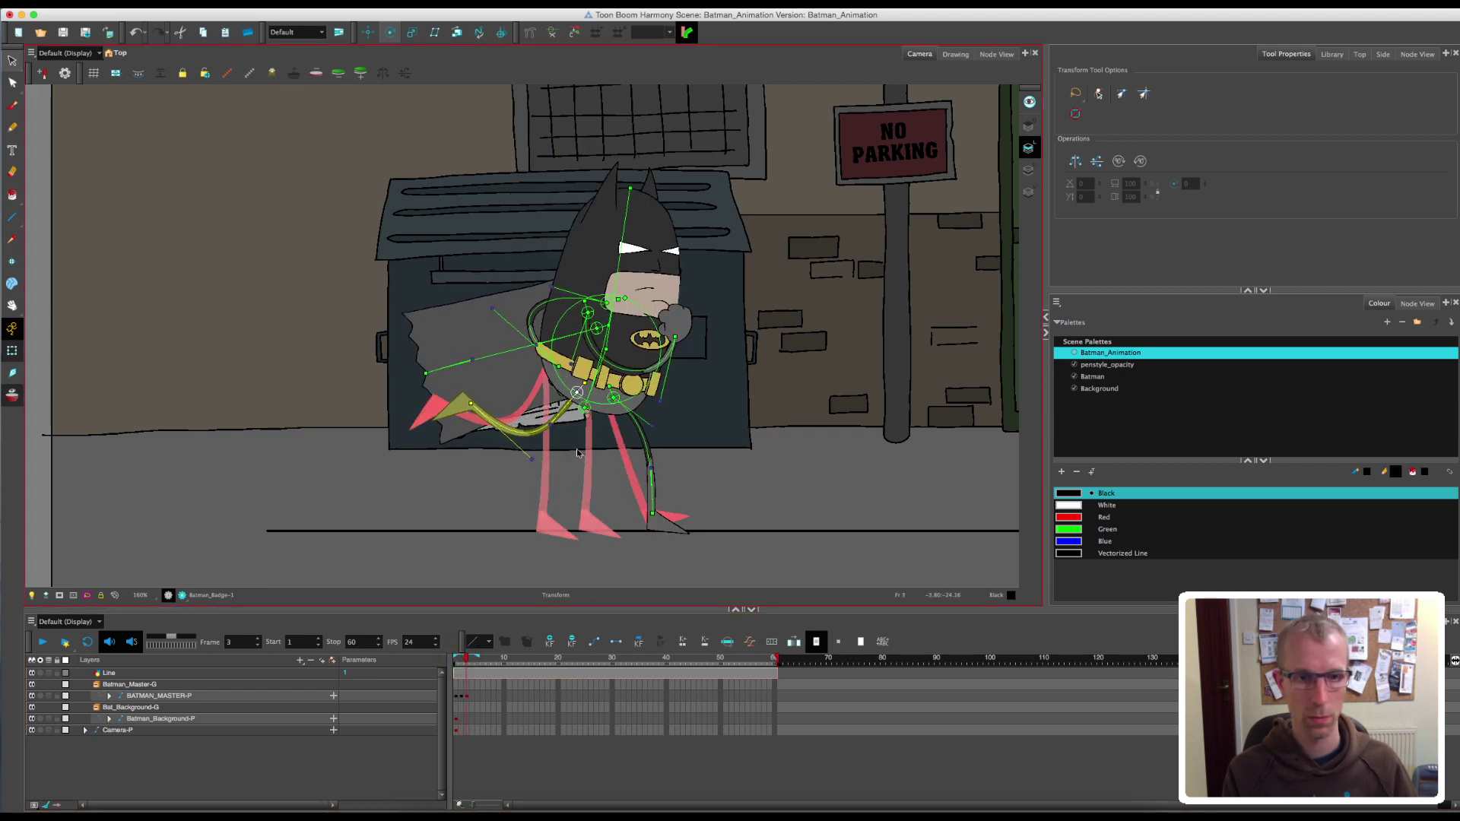
- Undo the frame 3 keyframe and pose together with the preceding cape, badge, belt and ear changes
{"action": "key", "text": "ctrl+z"}
{"action": "key", "text": "ctrl+z"}
{"action": "key", "text": "ctrl+z"}
{"action": "key", "text": "ctrl+z"}
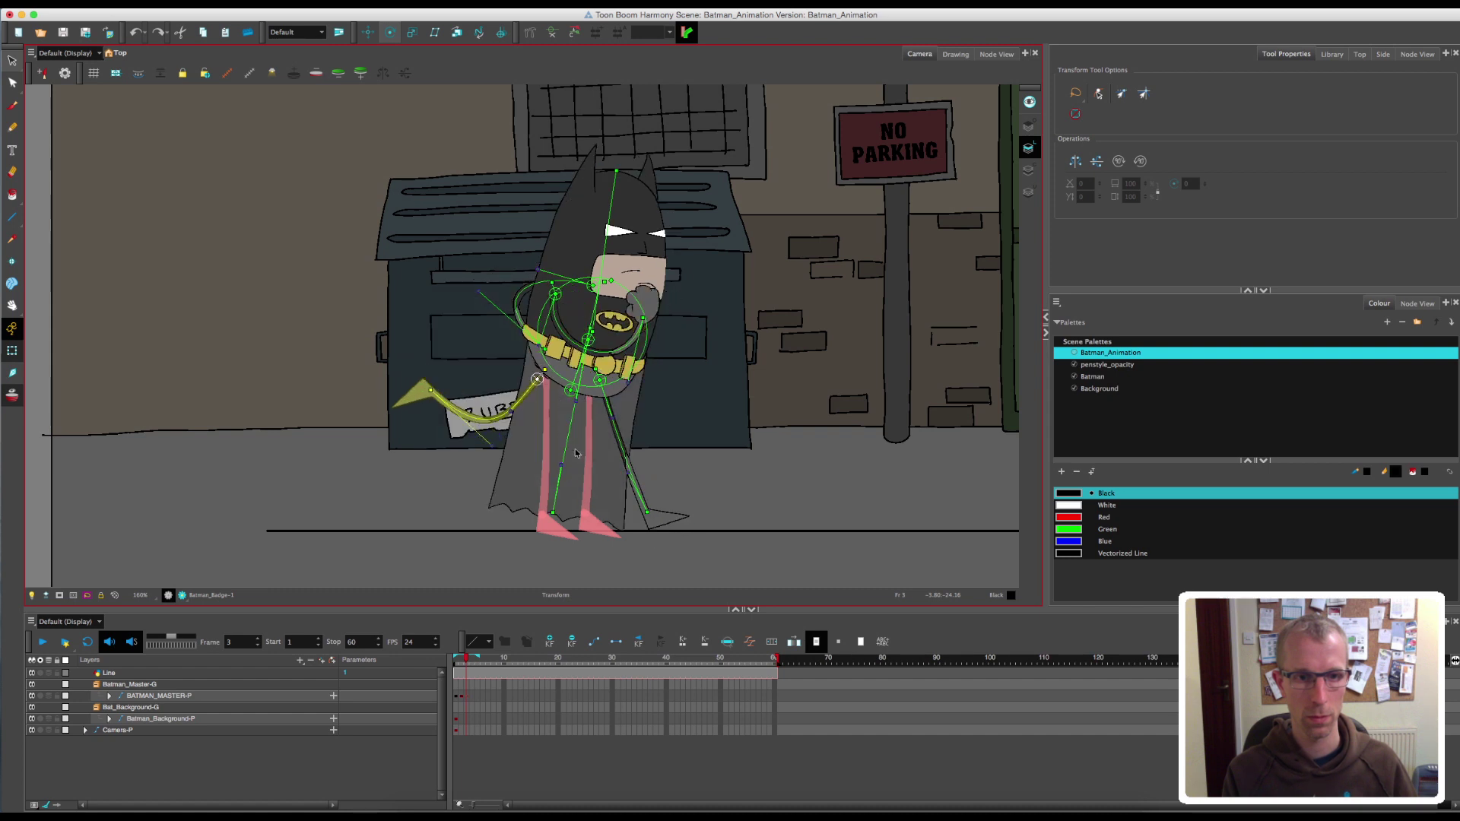
- Try repositioning an ear and the torso at frame 2, compare with frame 1, and undo the adjustments
{"action": "left_click", "coordinate": [555, 293]}
{"action": "left_click_drag", "start_coordinate": [619, 273], "coordinate": [624, 272]}
{"action": "left_click_drag", "start_coordinate": [577, 190], "coordinate": [649, 180]}
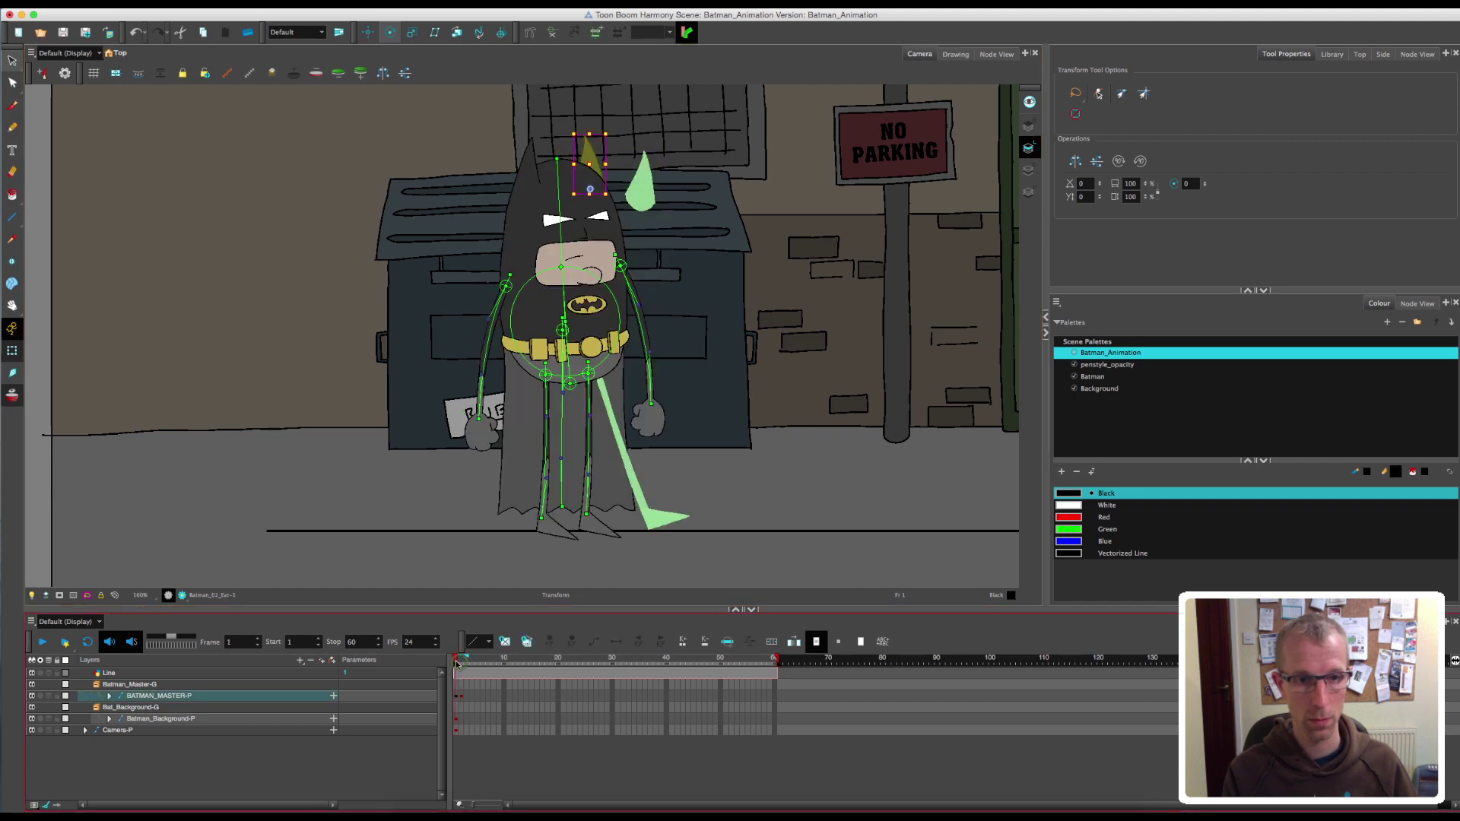
{"action": "left_click", "coordinate": [588, 380]}
{"action": "mouse_move", "coordinate": [578, 365]}
{"action": "left_mouse_down"}
{"action": "mouse_move", "coordinate": [573, 46]}
{"action": "mouse_move", "coordinate": [576, 366]}
{"action": "left_mouse_up"}
{"action": "key", "text": "ctrl+z"}
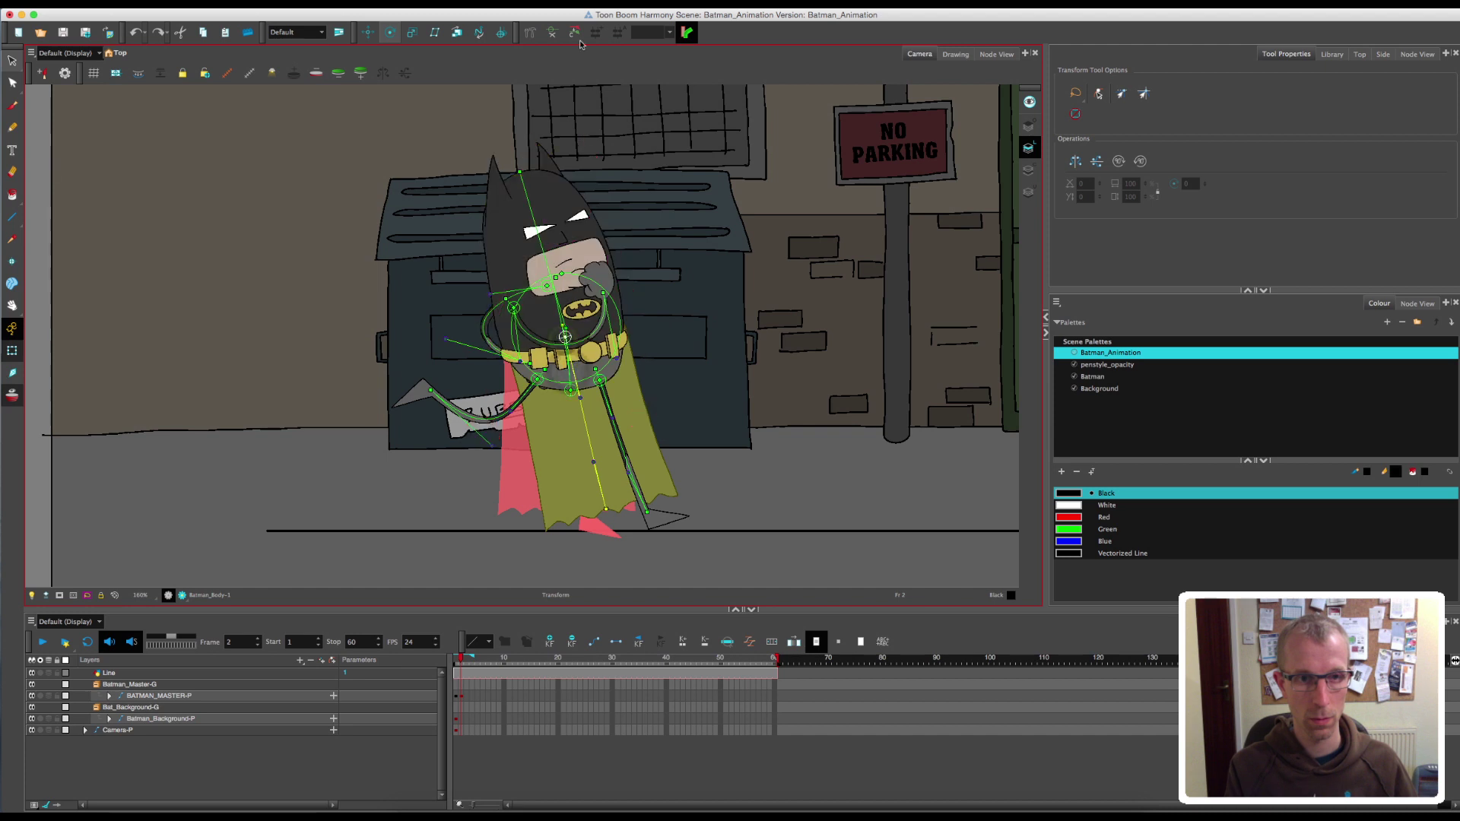
{"action": "key", "text": "ctrl+z"}
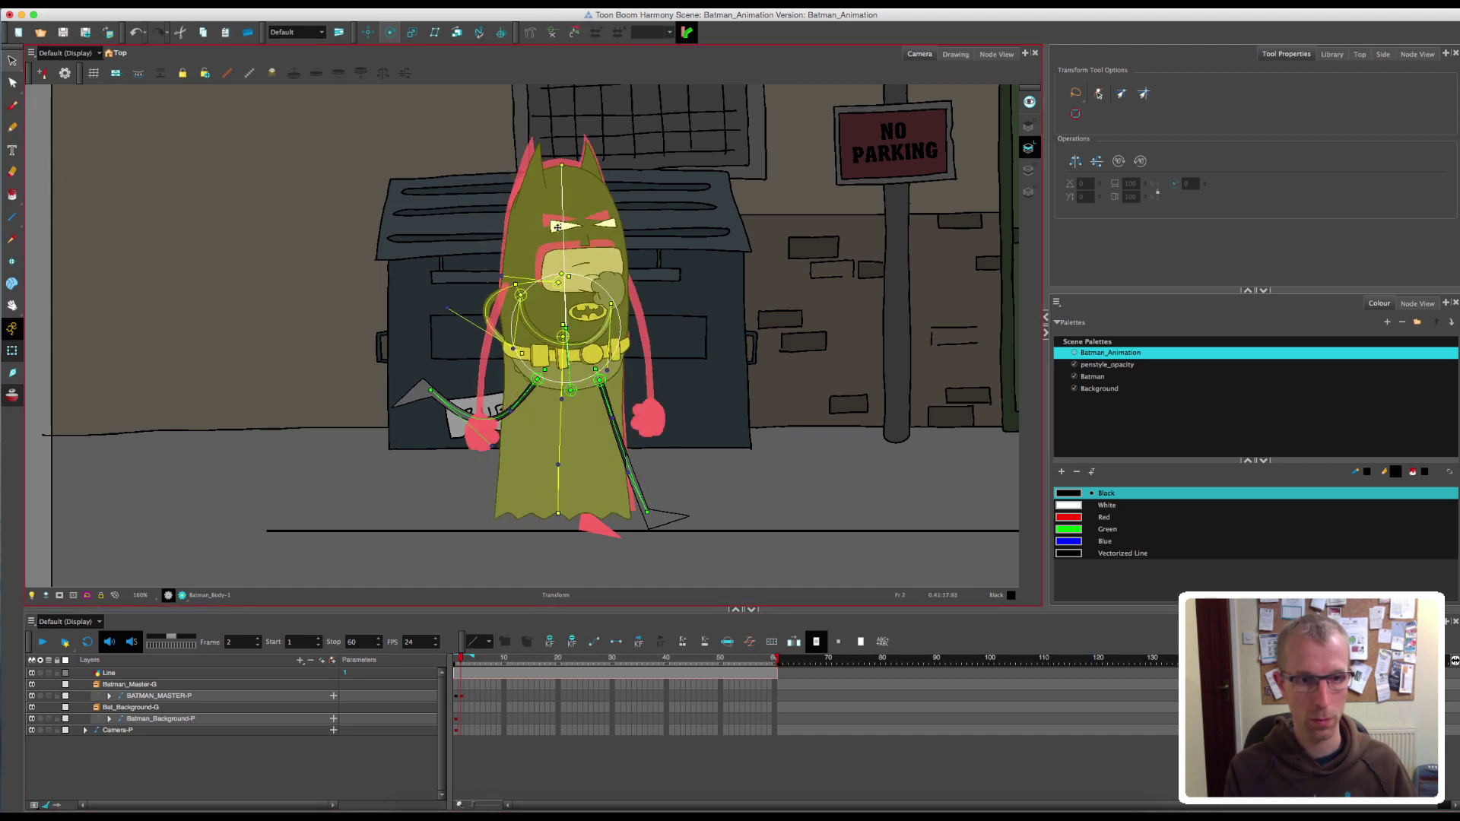
- Lean the torso slightly forward over the stride at frame 2 and clear the selection
{"action": "left_click", "coordinate": [561, 358]}
{"action": "left_click", "coordinate": [563, 404]}
{"action": "left_click_drag", "start_coordinate": [568, 372], "coordinate": [546, 377]}
{"action": "left_click", "coordinate": [552, 772]}
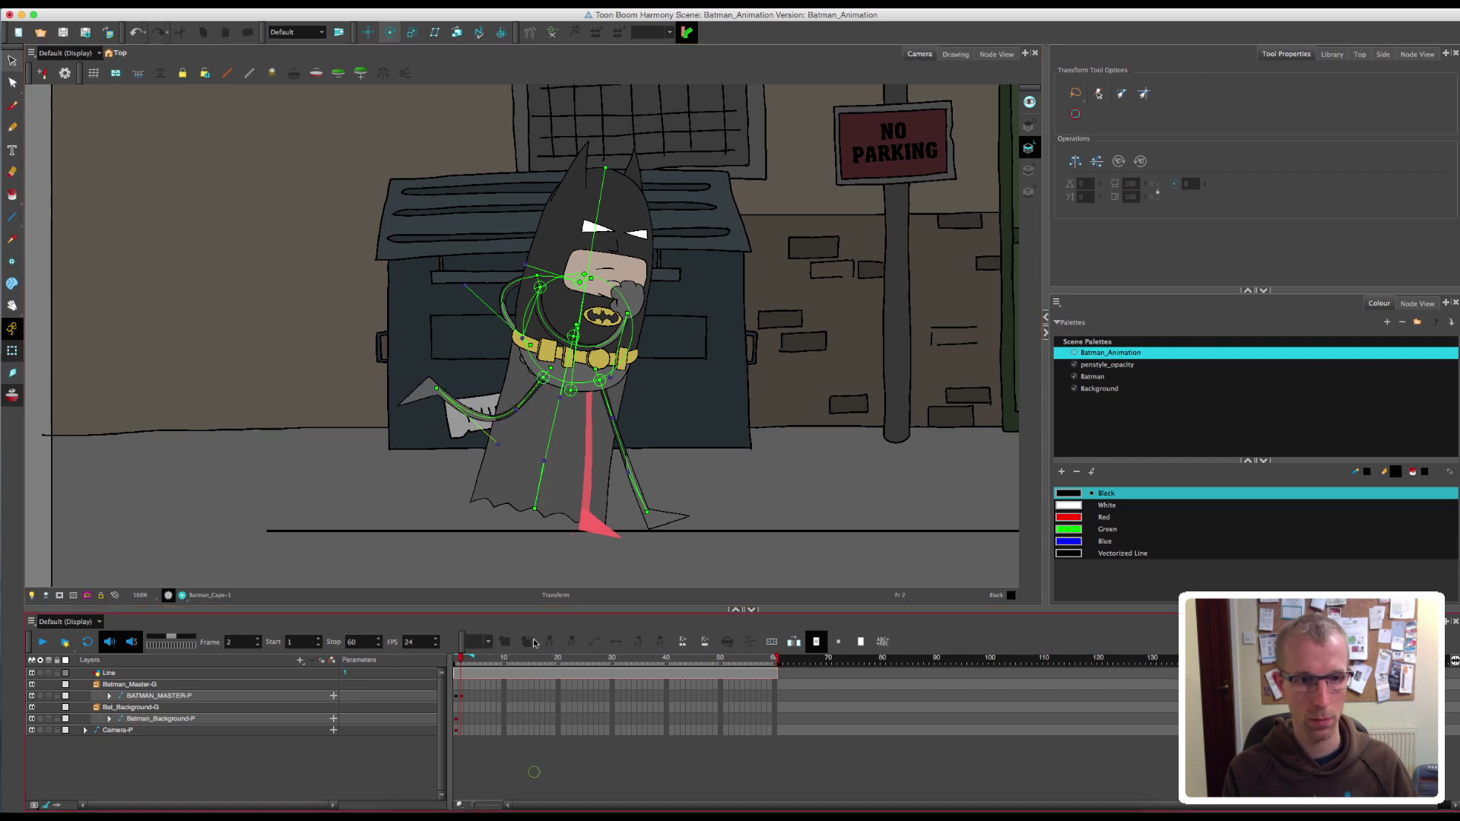
- Hide the Batman_Background-P layer and swing the cape out behind the body at frame 2
{"action": "left_click", "coordinate": [31, 719]}
{"action": "mouse_move", "coordinate": [575, 324]}
{"action": "left_mouse_down"}
{"action": "mouse_move", "coordinate": [585, 334]}
{"action": "mouse_move", "coordinate": [563, 308]}
{"action": "left_mouse_up"}
- Insert a keyframe on BATMAN_MASTER-P at frame 3
{"action": "left_click", "coordinate": [466, 660]}
{"action": "left_click", "coordinate": [467, 695]}
{"action": "key", "text": "F6"}
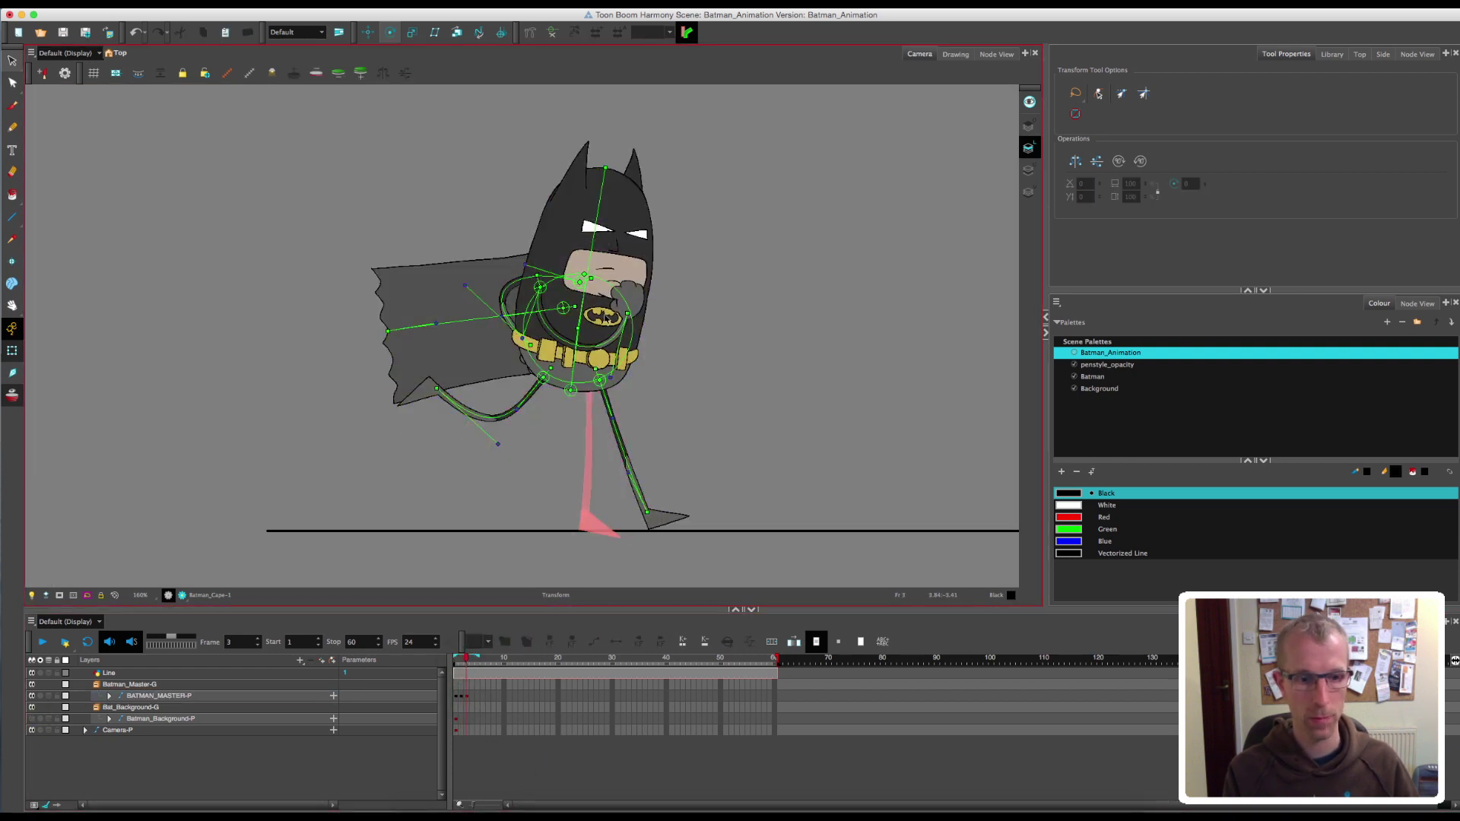
- At frame 3, move the whole character forward and down, bend the front leg onto the ground line, and reselect BATMAN_MASTER-P
{"action": "left_click", "coordinate": [570, 380]}
{"action": "left_click_drag", "start_coordinate": [594, 334], "coordinate": [620, 345]}
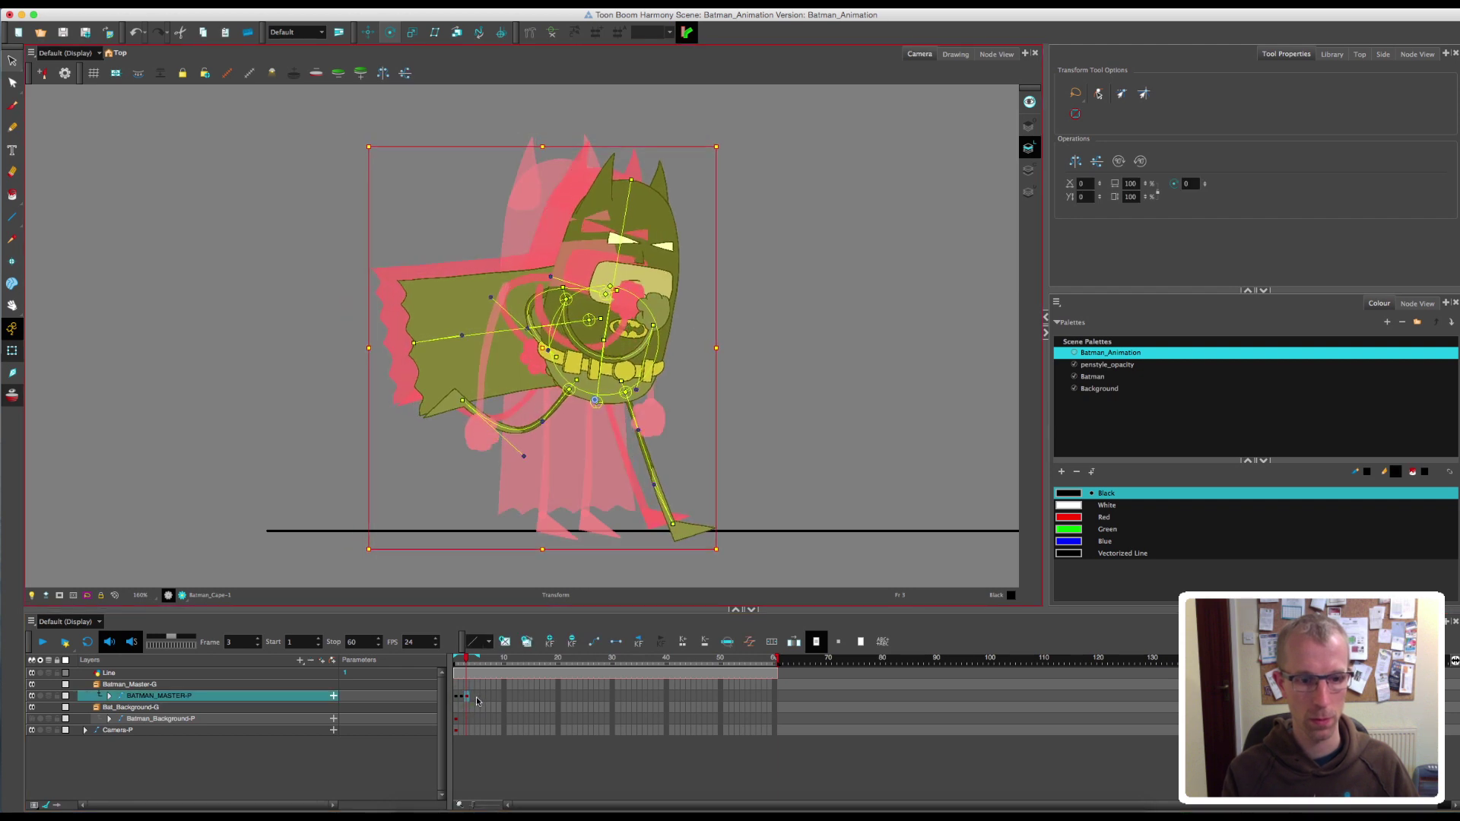
{"action": "left_click", "coordinate": [646, 517]}
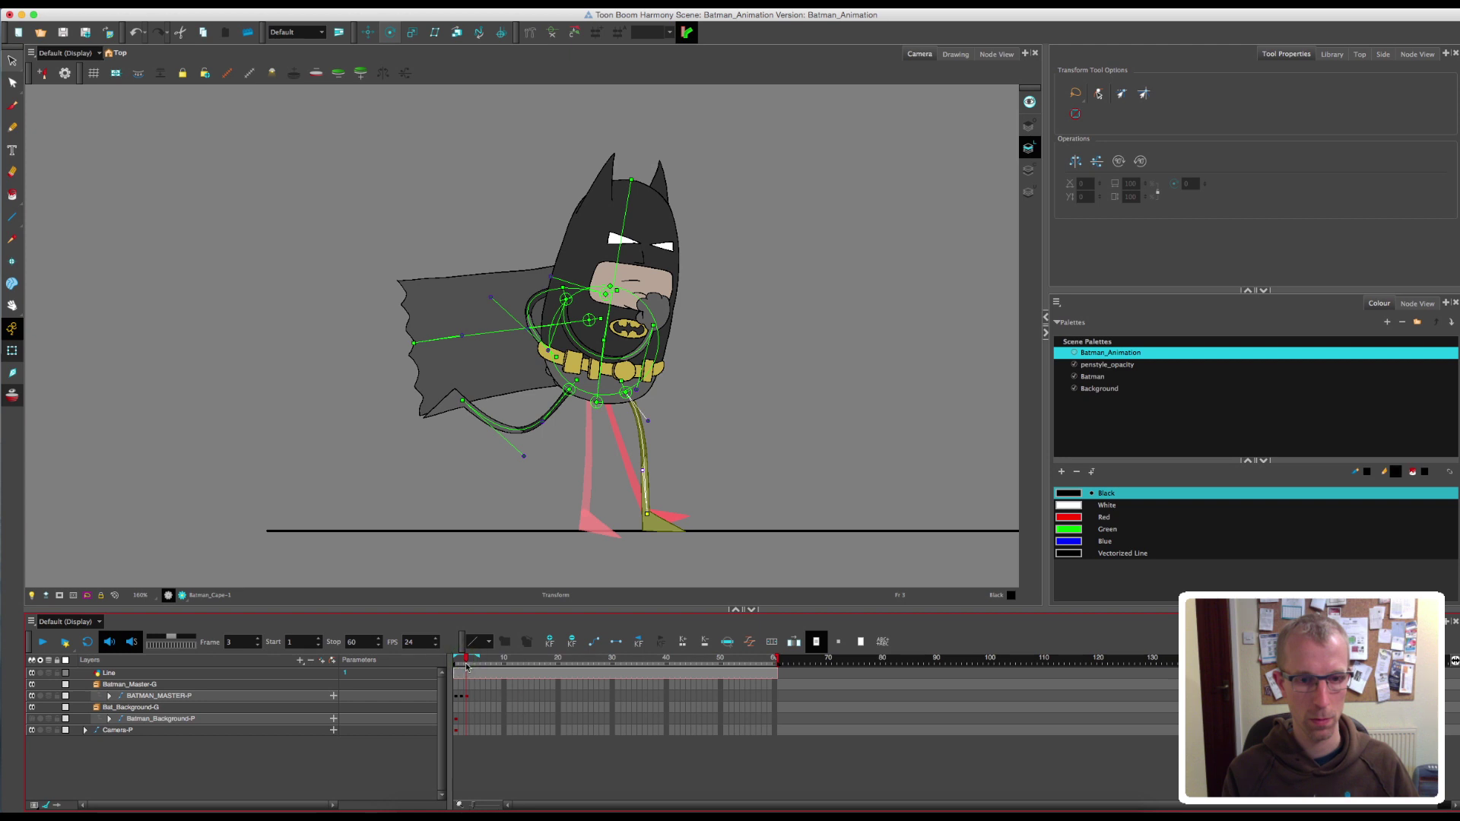
{"action": "left_click", "coordinate": [159, 695]}
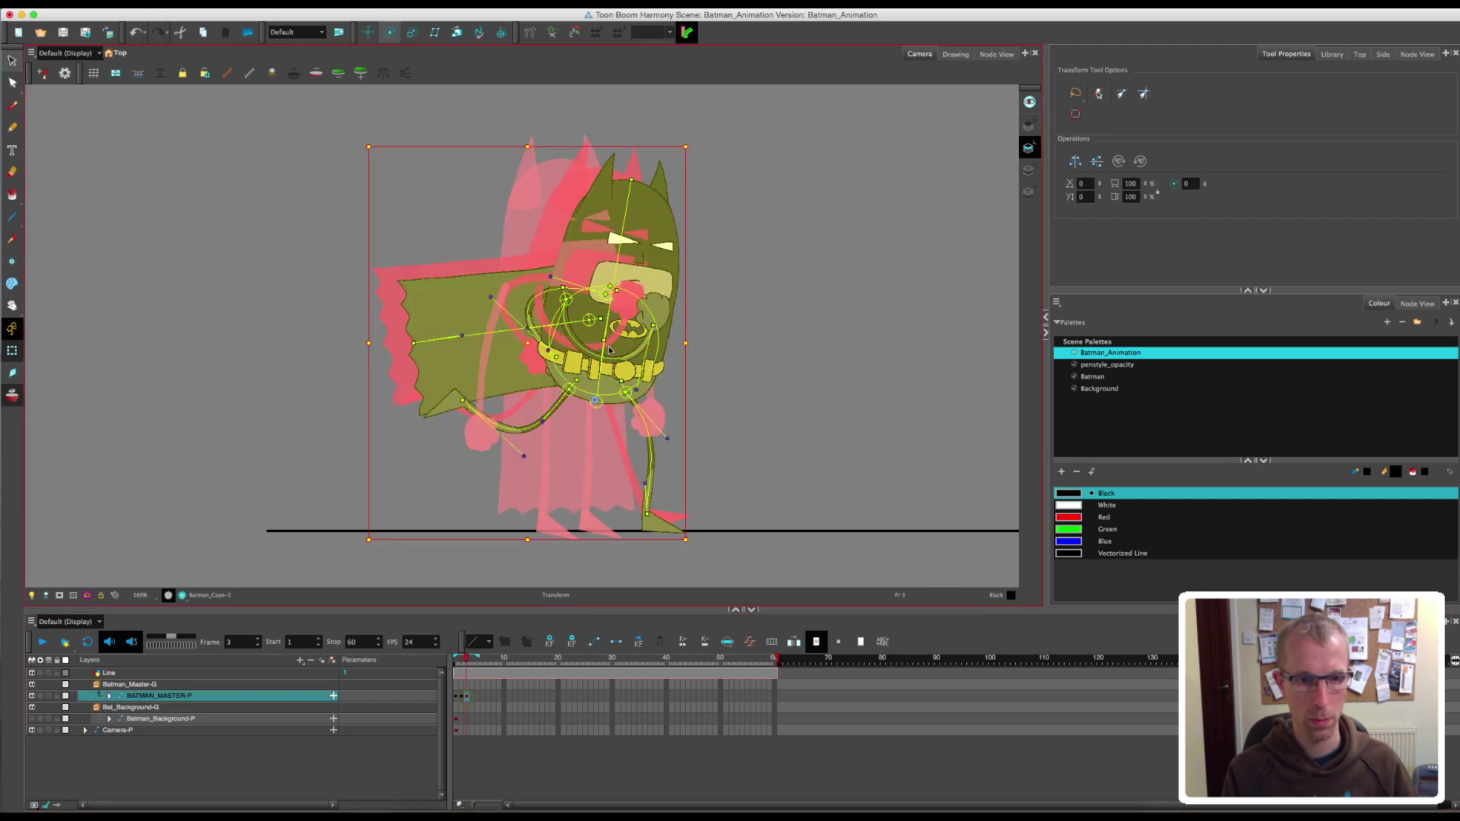
- Refine the frame 3 pose by adjusting the planted foot and the trailing leg, comparing it against frame 2
{"action": "left_click_drag", "start_coordinate": [605, 339], "coordinate": [613, 341]}
{"action": "left_click_drag", "start_coordinate": [654, 517], "coordinate": [650, 517]}
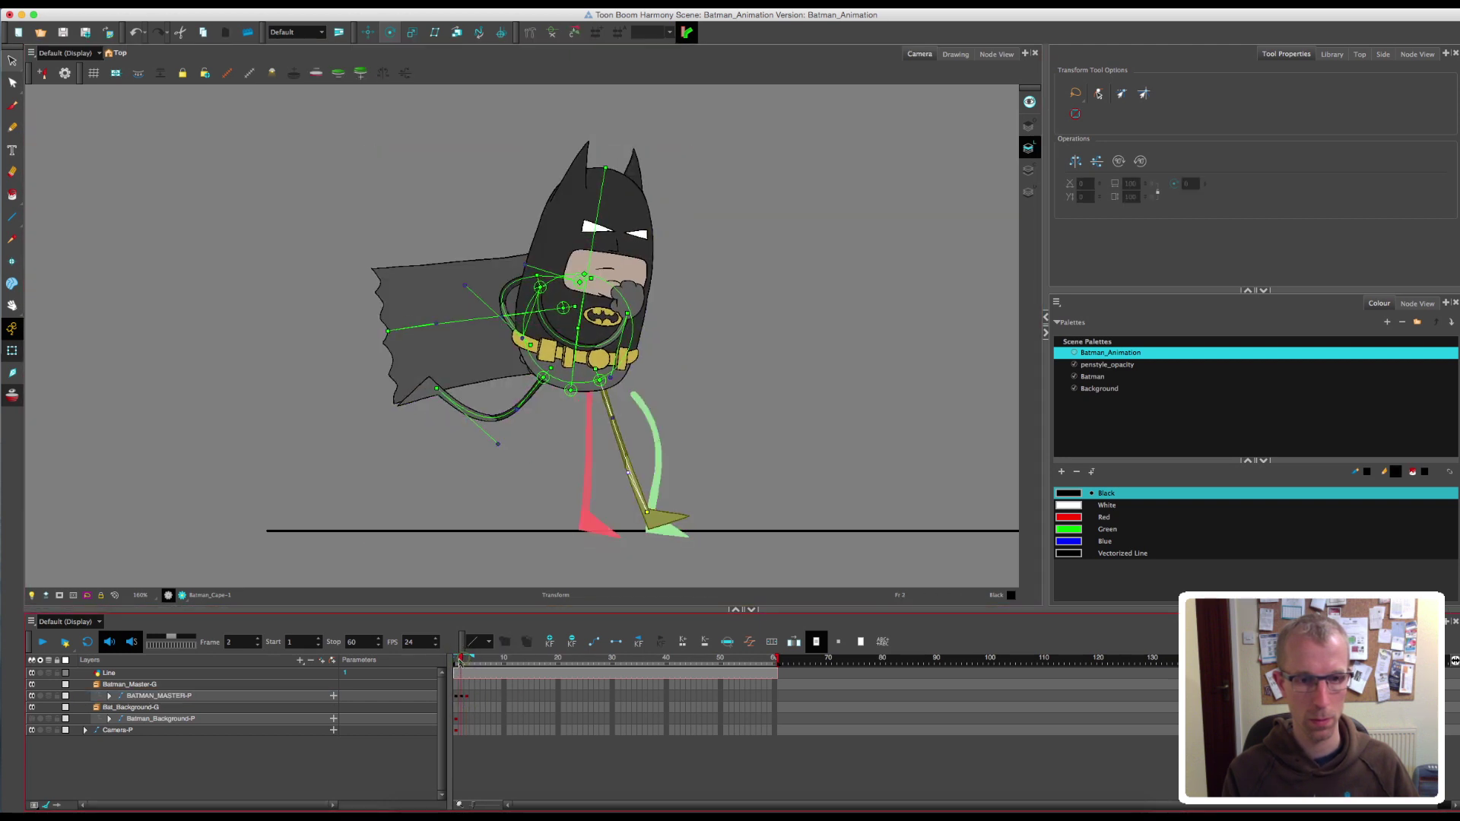
{"action": "left_click", "coordinate": [577, 393]}
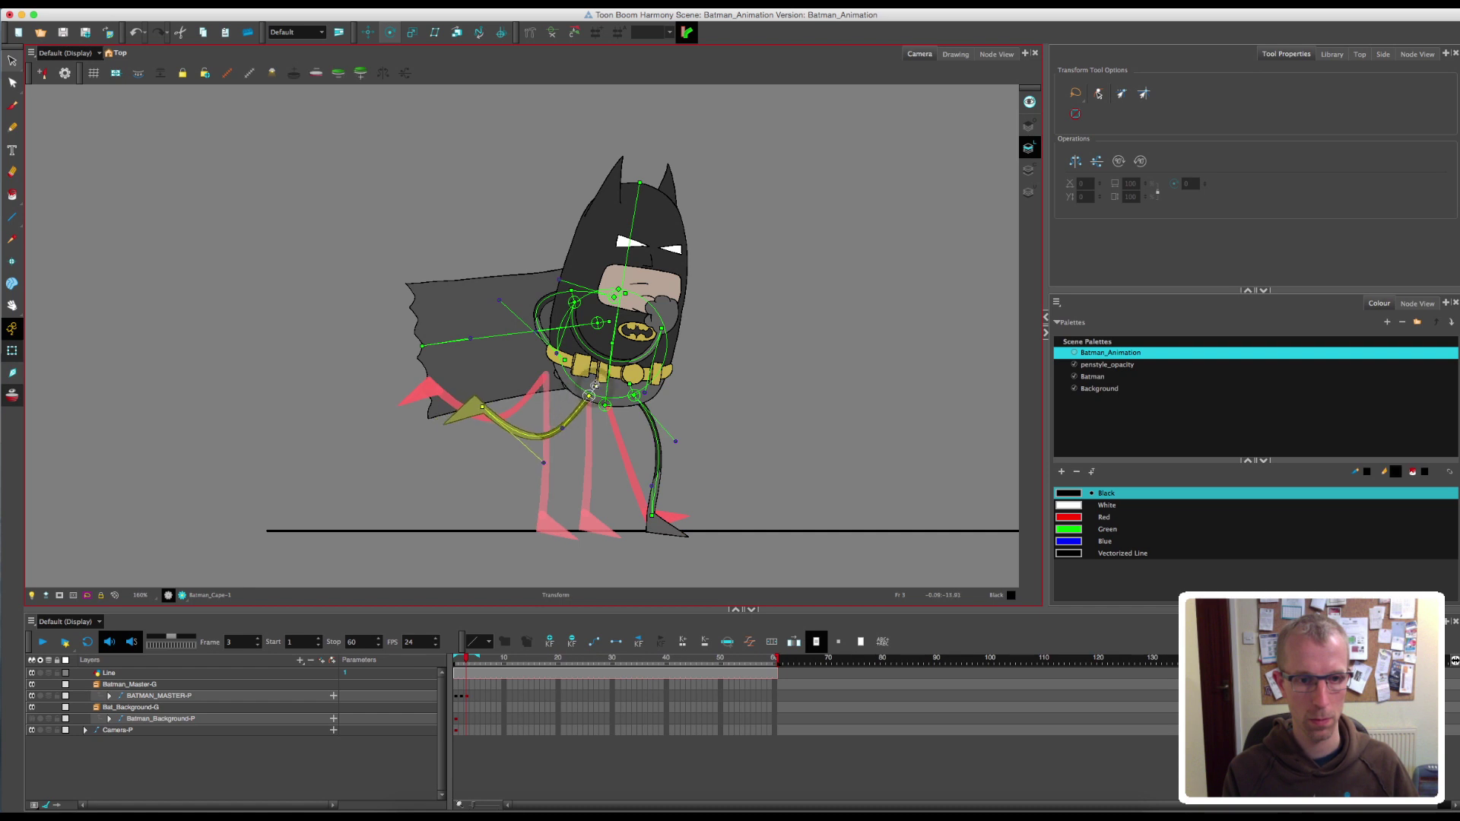
{"action": "left_click_drag", "start_coordinate": [596, 386], "coordinate": [594, 386]}
{"action": "left_click_drag", "start_coordinate": [466, 660], "coordinate": [466, 672]}
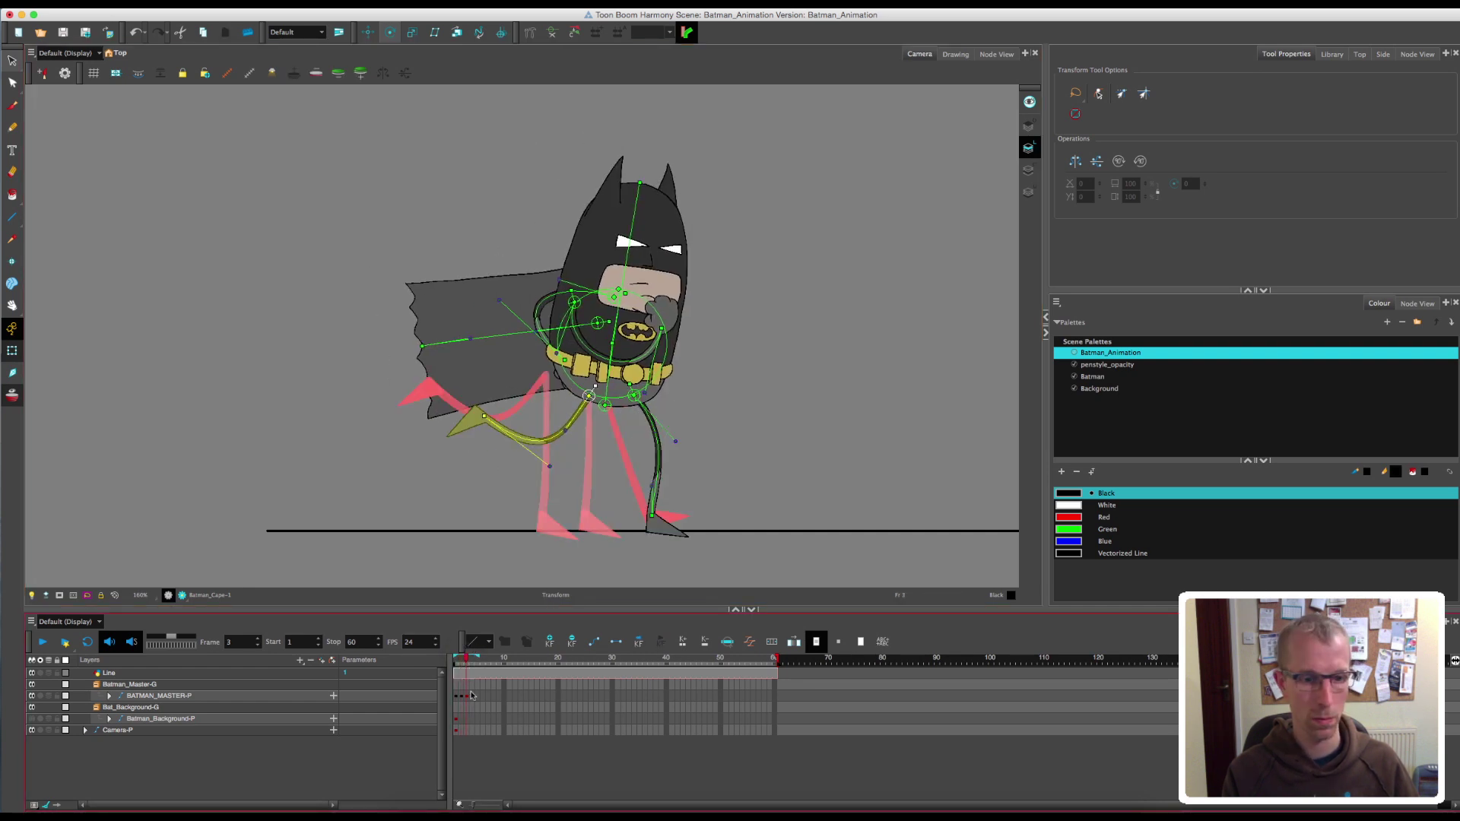
- Key BATMAN_MASTER-P at frame 4, move the character forward and up, and straighten the front leg over its planted foot
{"action": "left_click", "coordinate": [472, 695]}
{"action": "left_click_drag", "start_coordinate": [634, 401], "coordinate": [679, 380]}
{"action": "left_click_drag", "start_coordinate": [721, 426], "coordinate": [692, 441]}
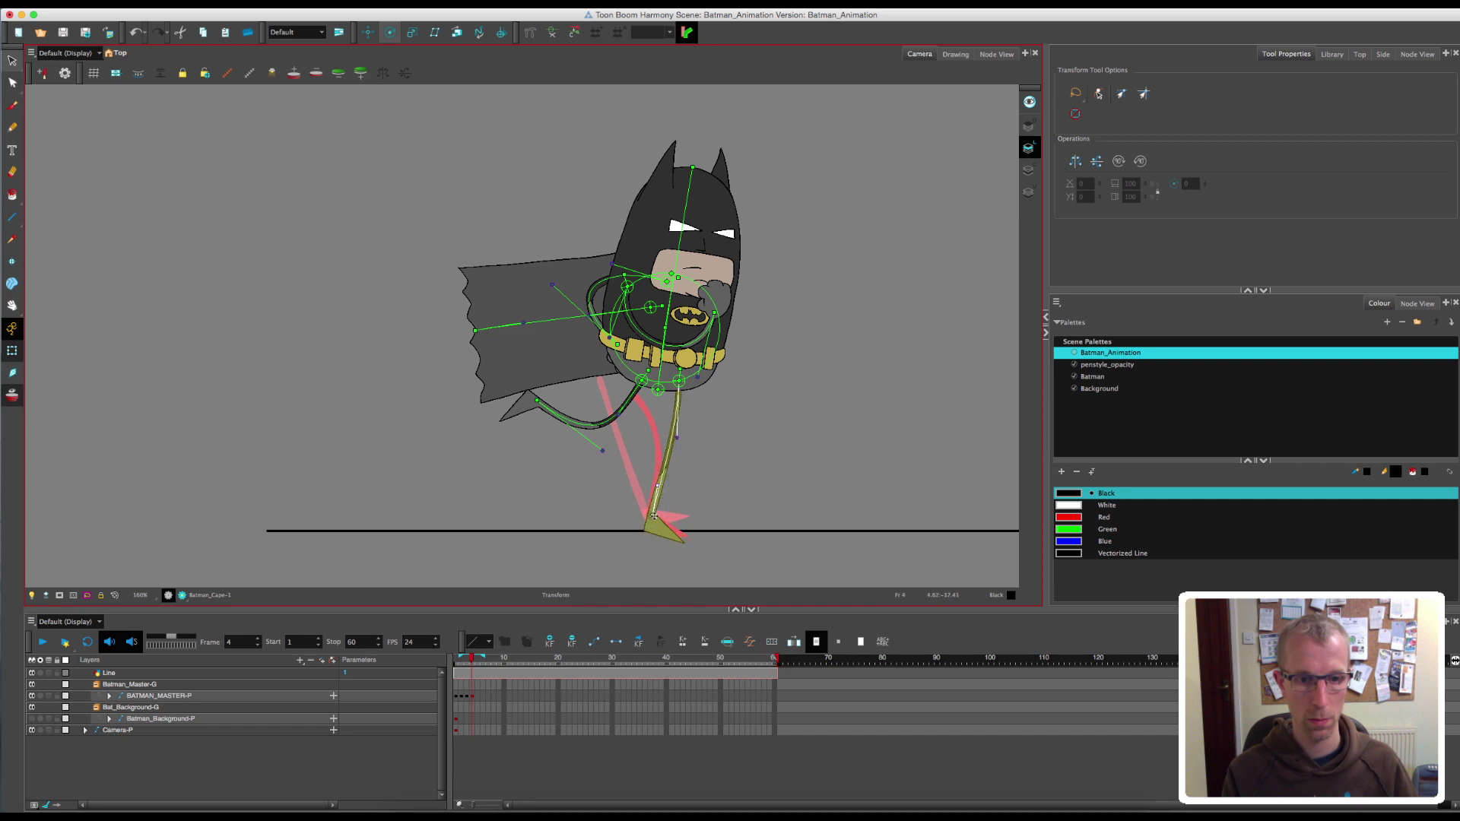
{"action": "left_click_drag", "start_coordinate": [654, 517], "coordinate": [655, 516]}
- Tuck the trailing leg forward beneath the body beside the planted leg at frame 4 and review the motion
{"action": "left_click_drag", "start_coordinate": [471, 662], "coordinate": [471, 663]}
{"action": "left_click_drag", "start_coordinate": [646, 381], "coordinate": [671, 377]}
{"action": "left_click", "coordinate": [159, 696]}
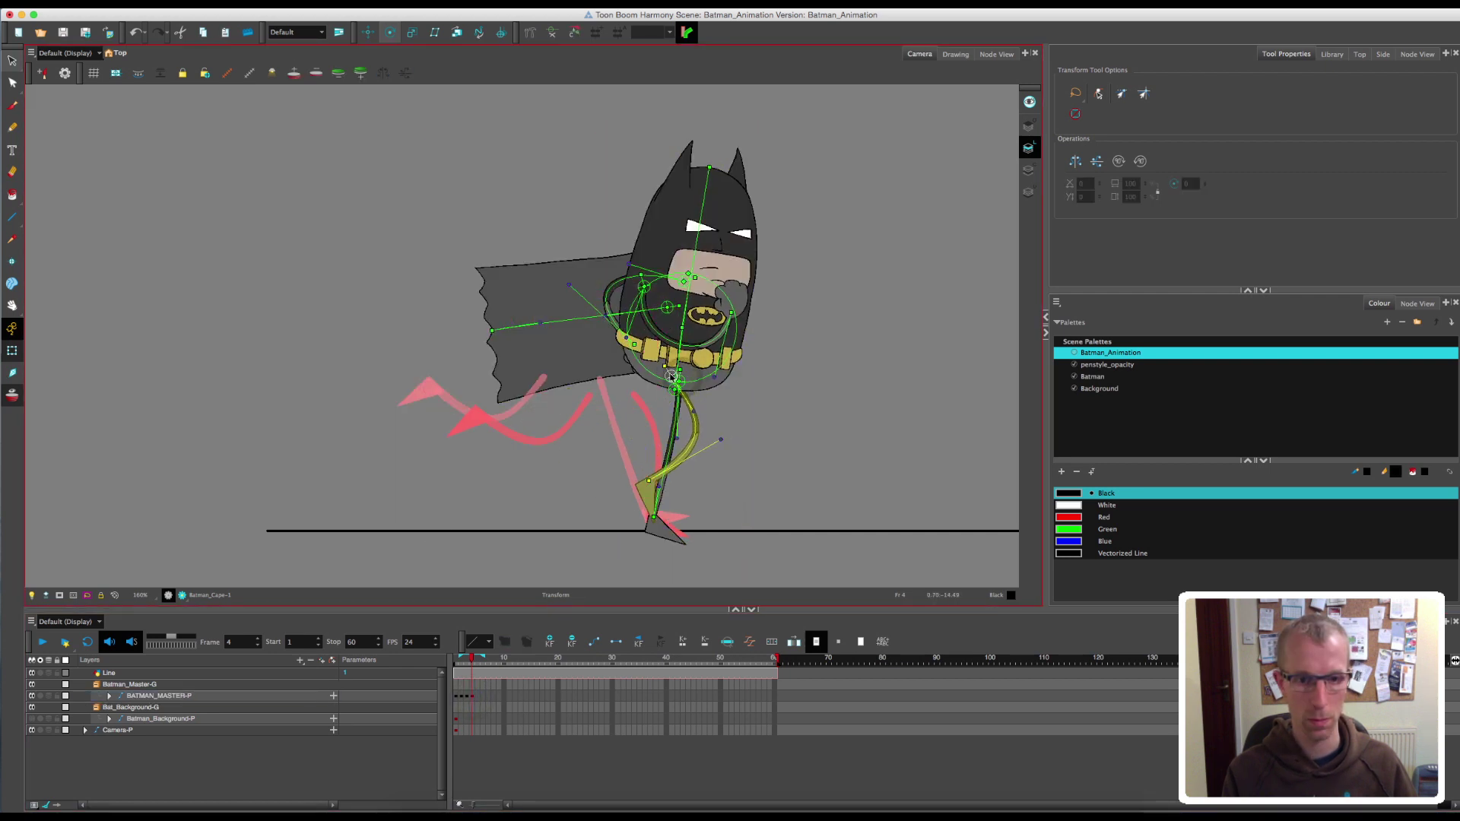
{"action": "left_click_drag", "start_coordinate": [471, 661], "coordinate": [473, 683]}
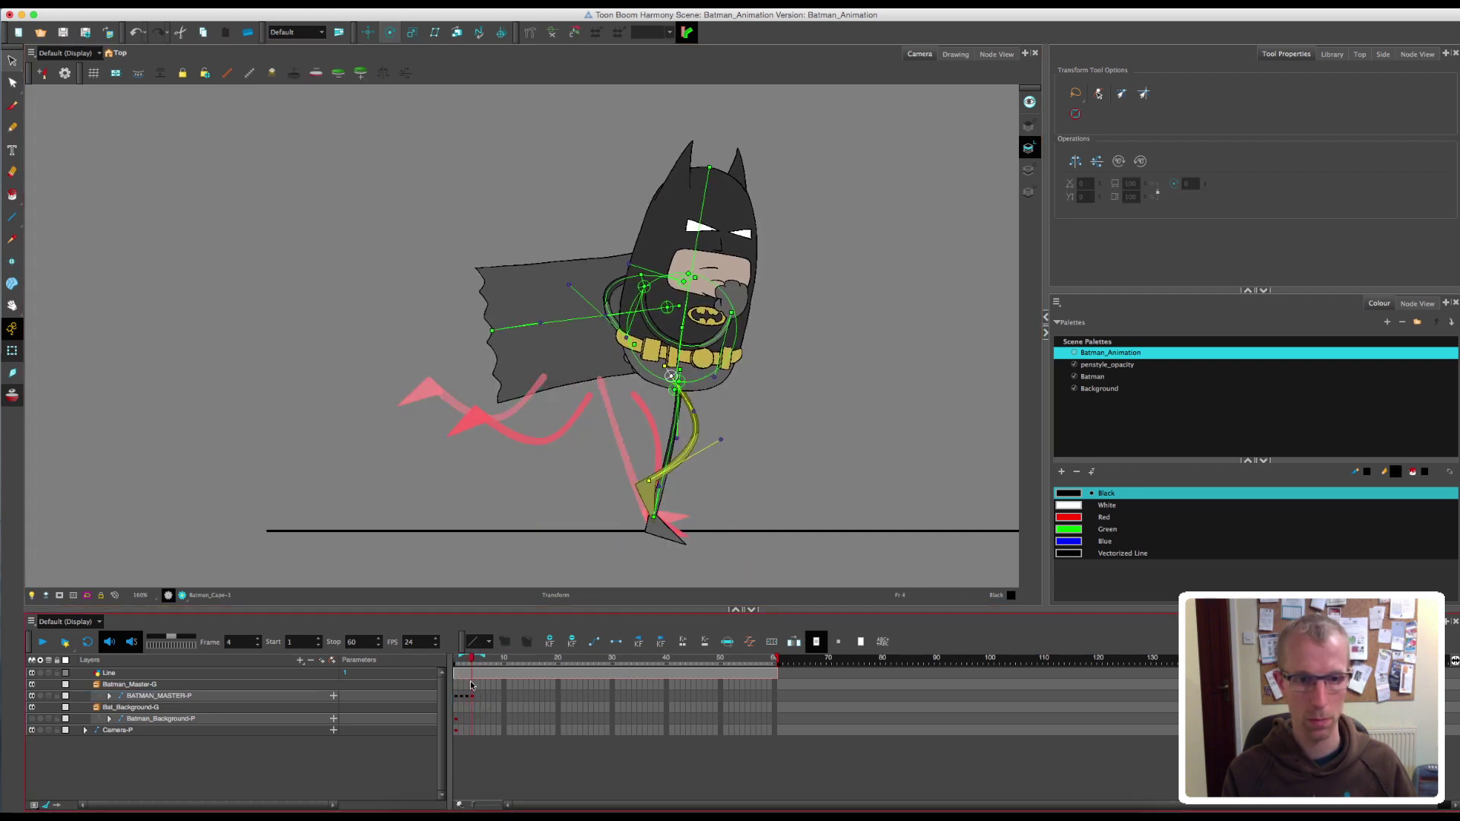
- At a new frame 5 key, lift the character up and forward into the air with one leg bent ahead and the other trailing
{"action": "left_click", "coordinate": [478, 696]}
{"action": "left_click_drag", "start_coordinate": [686, 341], "coordinate": [673, 415]}
{"action": "left_click_drag", "start_coordinate": [728, 476], "coordinate": [730, 434]}
{"action": "left_click_drag", "start_coordinate": [752, 382], "coordinate": [751, 380]}
{"action": "mouse_move", "coordinate": [788, 338]}
{"action": "left_mouse_down"}
{"action": "mouse_move", "coordinate": [775, 335]}
{"action": "mouse_move", "coordinate": [808, 350]}
{"action": "left_mouse_up"}
{"action": "left_click_drag", "start_coordinate": [865, 415], "coordinate": [908, 361]}
{"action": "left_click_drag", "start_coordinate": [895, 419], "coordinate": [895, 423]}
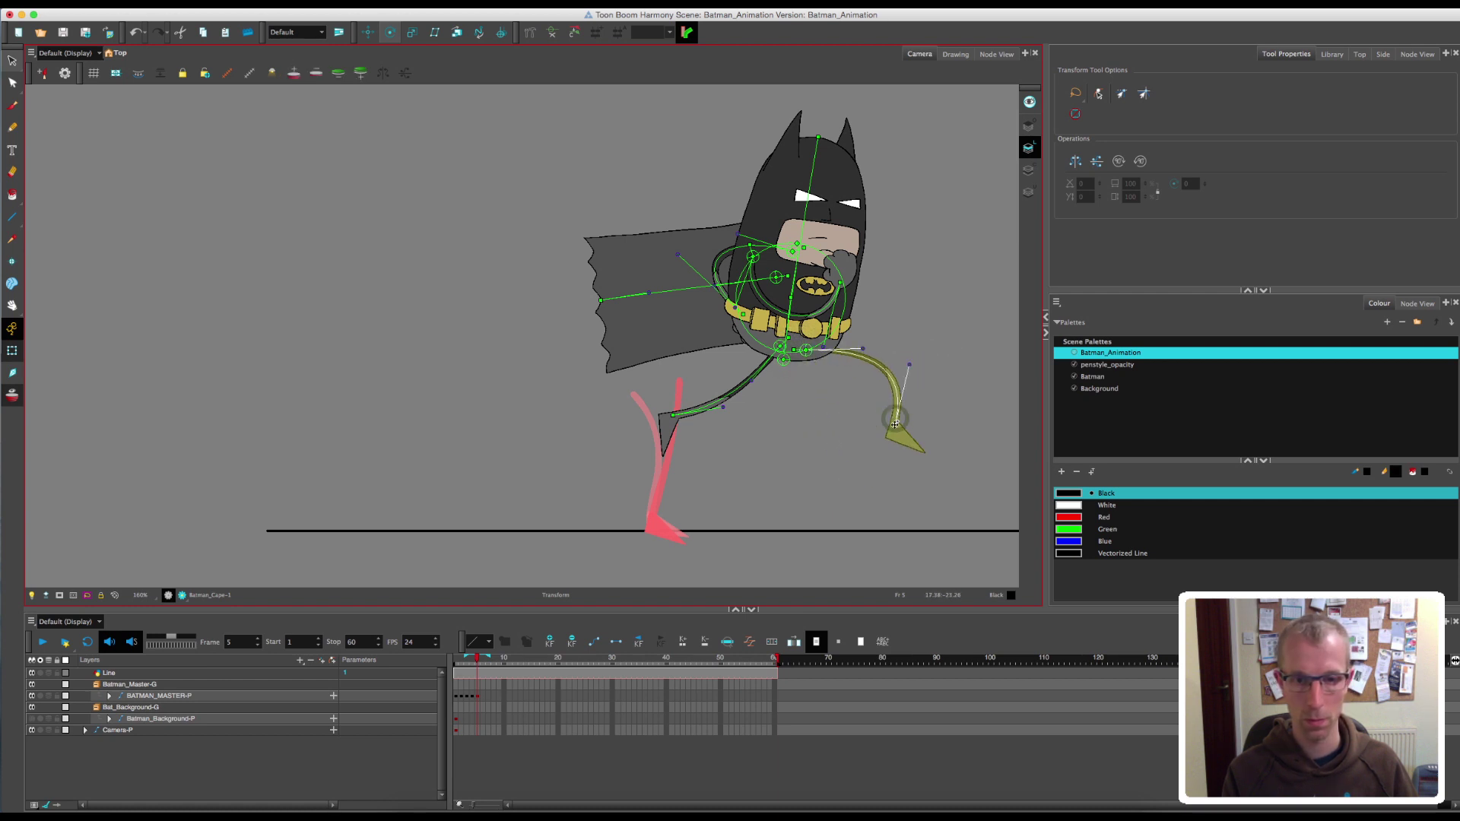
{"action": "mouse_move", "coordinate": [780, 346]}
{"action": "left_mouse_down"}
{"action": "mouse_move", "coordinate": [759, 346]}
{"action": "mouse_move", "coordinate": [772, 333]}
{"action": "left_mouse_up"}
{"action": "left_click_drag", "start_coordinate": [478, 660], "coordinate": [477, 695]}
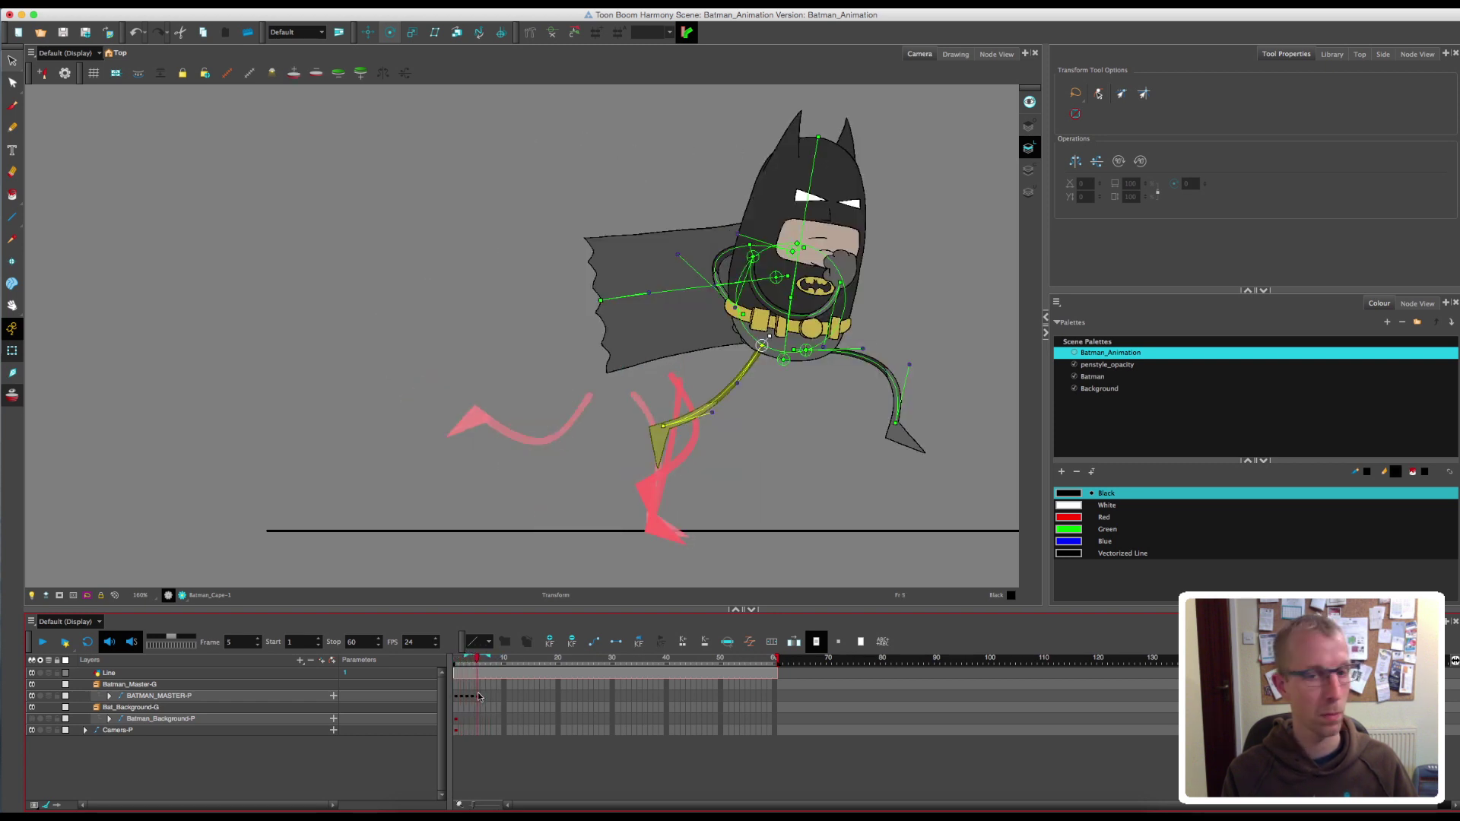
- Swing the far arm forward at frame 5 and begin swinging the near arm back at frame 4
{"action": "left_click_drag", "start_coordinate": [750, 246], "coordinate": [826, 256]}
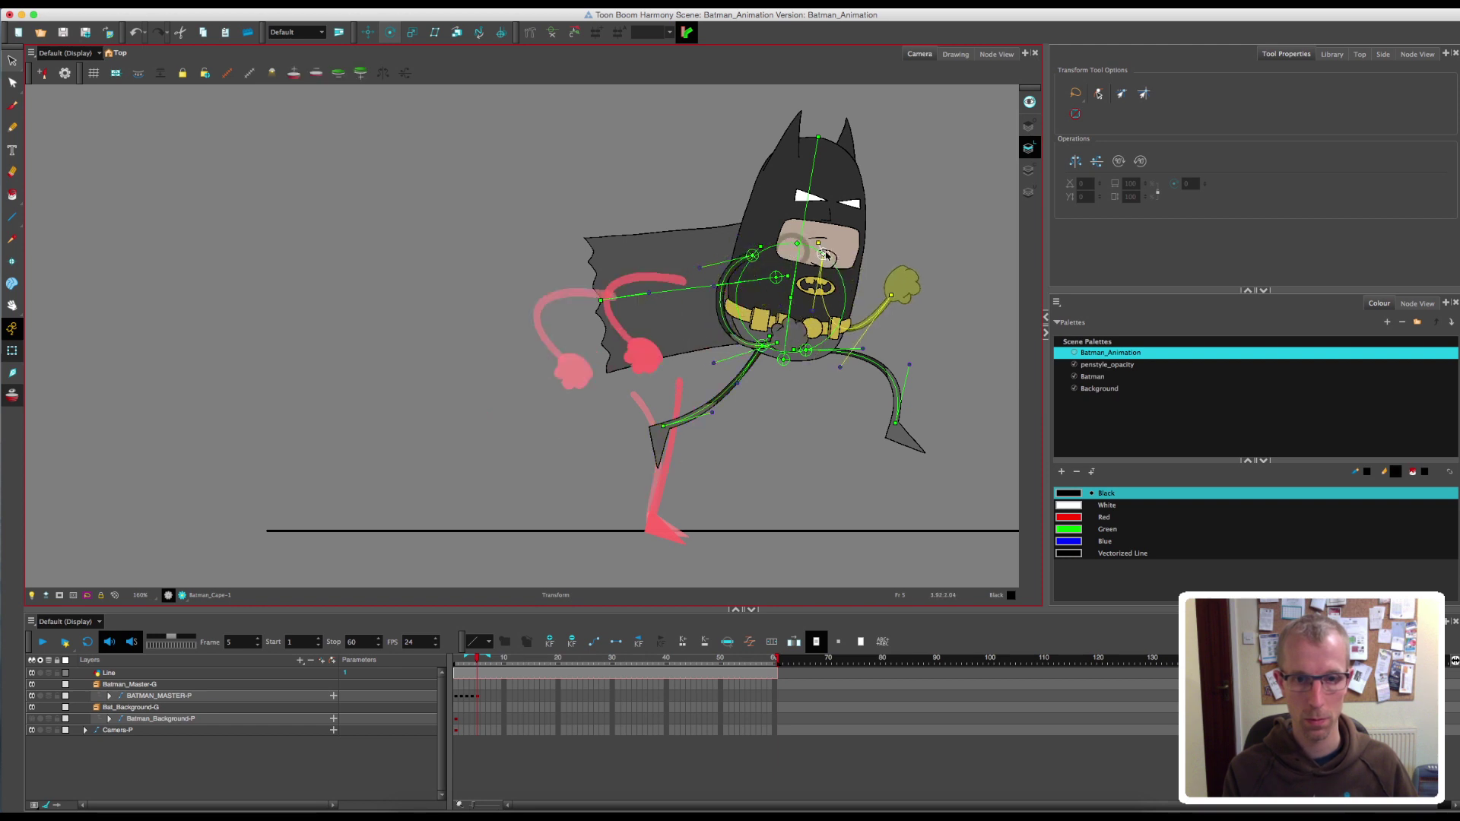
{"action": "left_click_drag", "start_coordinate": [478, 663], "coordinate": [467, 667]}
{"action": "left_click", "coordinate": [11, 396]}
{"action": "key", "text": "Escape"}
{"action": "left_click", "coordinate": [572, 313]}
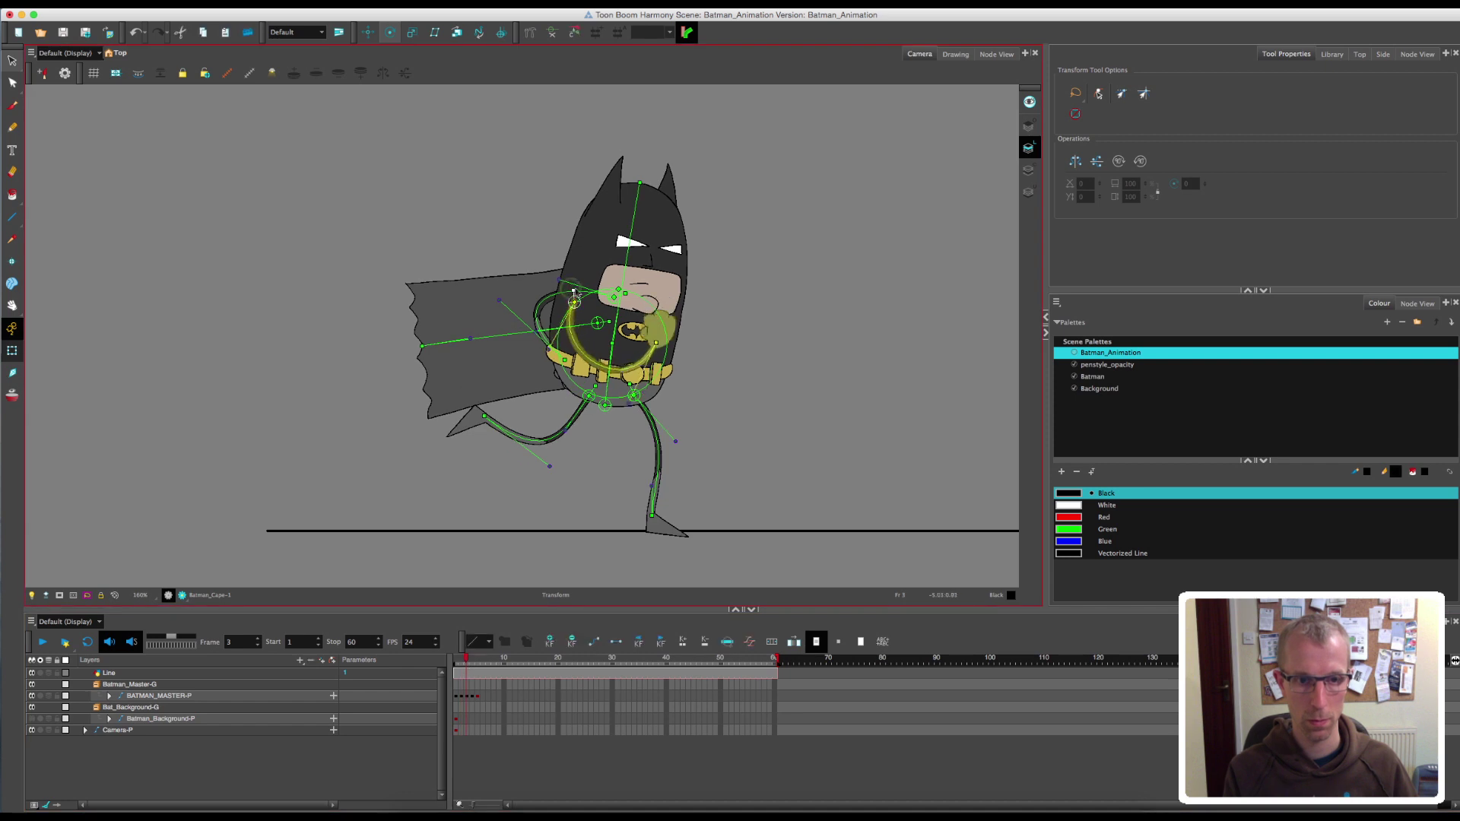
{"action": "left_click", "coordinate": [472, 667]}
{"action": "left_click_drag", "start_coordinate": [636, 305], "coordinate": [630, 303]}
- Bend the near arm back behind the body at frame 5, checking its arc against frame 4 with onion skinning
{"action": "mouse_move", "coordinate": [478, 666]}
{"action": "left_mouse_down"}
{"action": "mouse_move", "coordinate": [456, 666]}
{"action": "mouse_move", "coordinate": [478, 667]}
{"action": "left_mouse_up"}
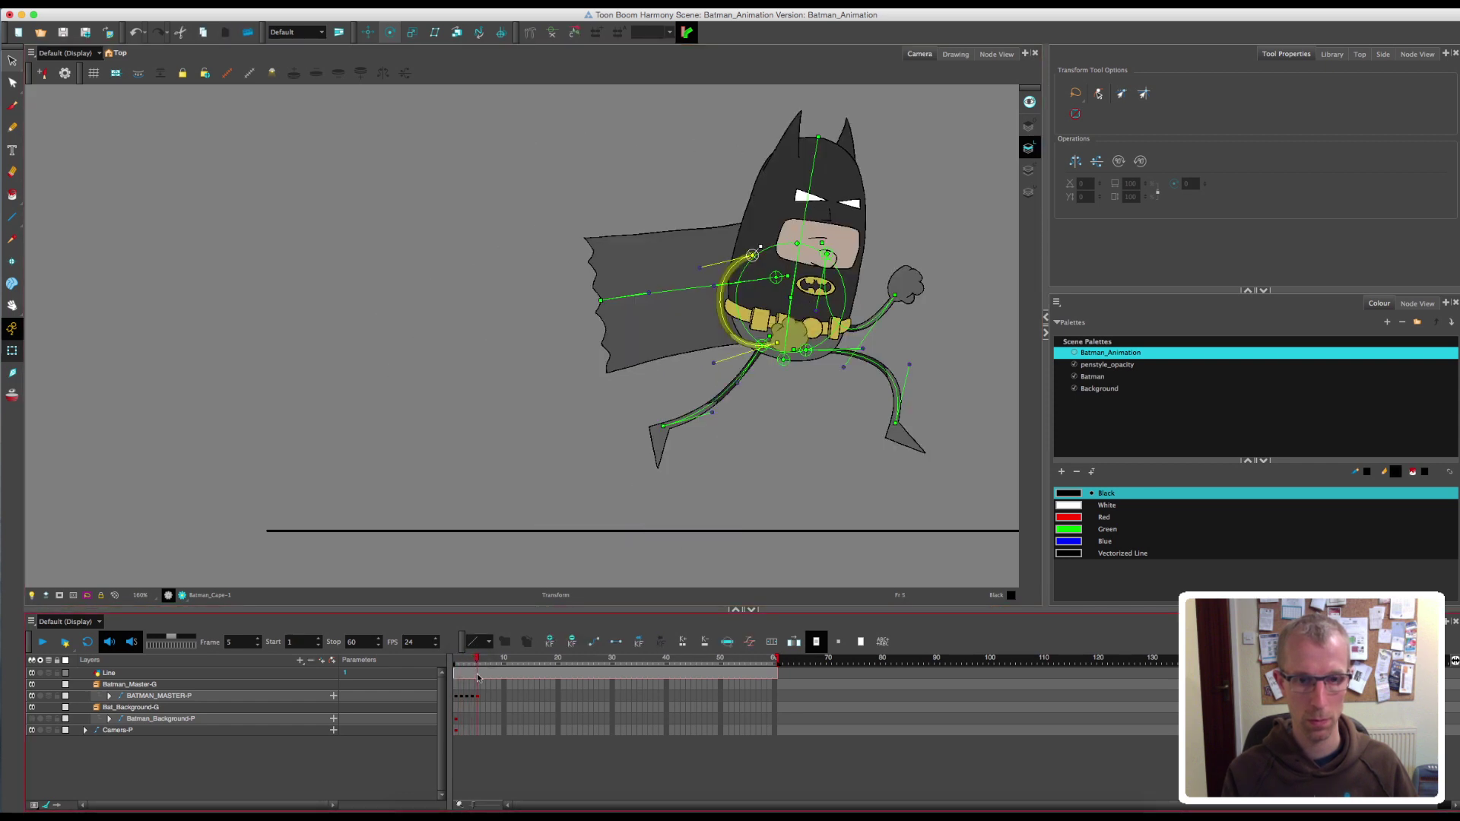
{"action": "mouse_move", "coordinate": [761, 246]}
{"action": "left_mouse_down"}
{"action": "mouse_move", "coordinate": [763, 259]}
{"action": "mouse_move", "coordinate": [816, 248]}
{"action": "mouse_move", "coordinate": [761, 263]}
{"action": "left_mouse_up"}
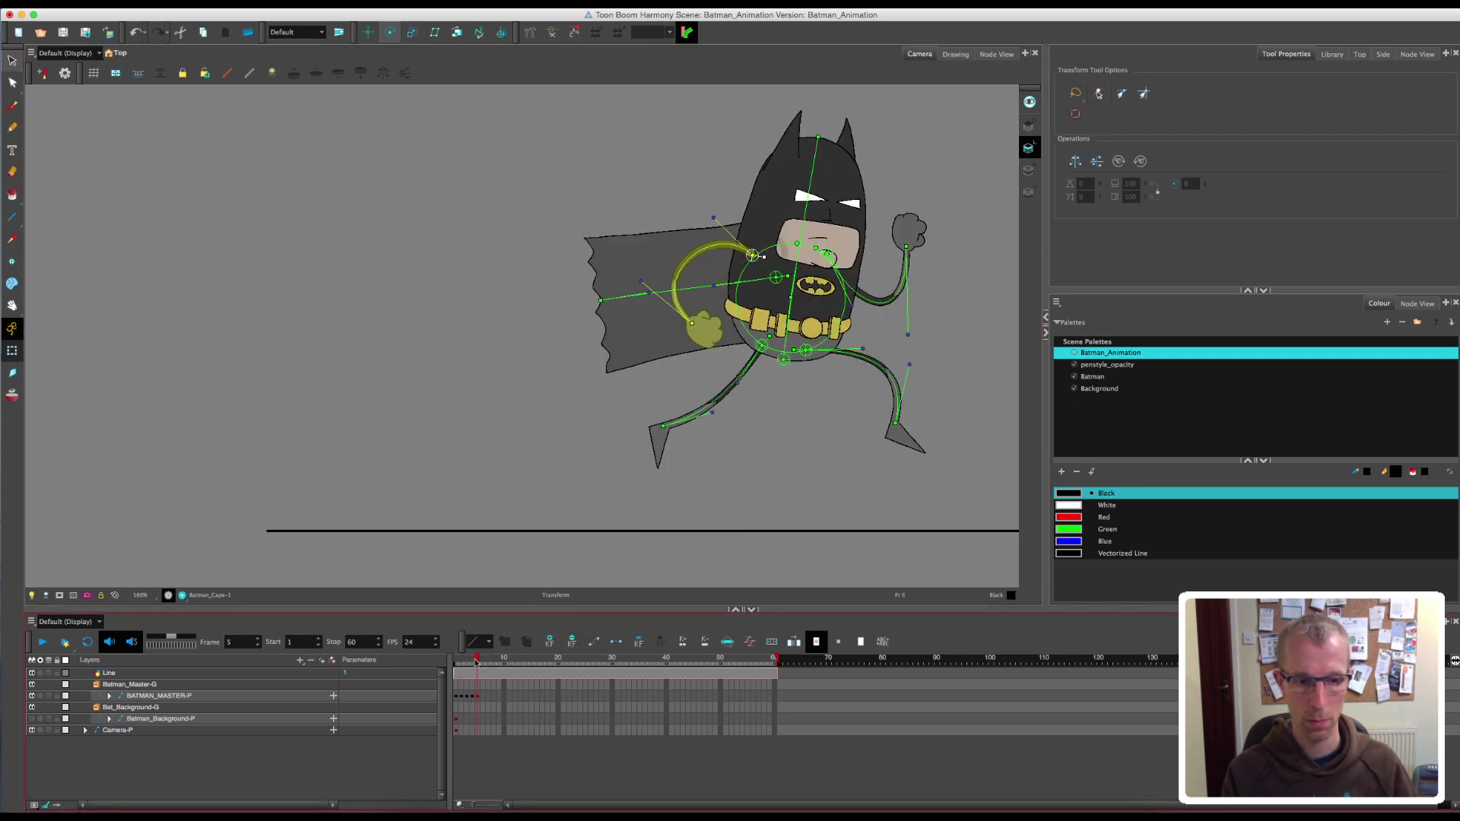
{"action": "left_click", "coordinate": [472, 667]}
{"action": "left_click", "coordinate": [11, 397]}
{"action": "left_click", "coordinate": [478, 666]}
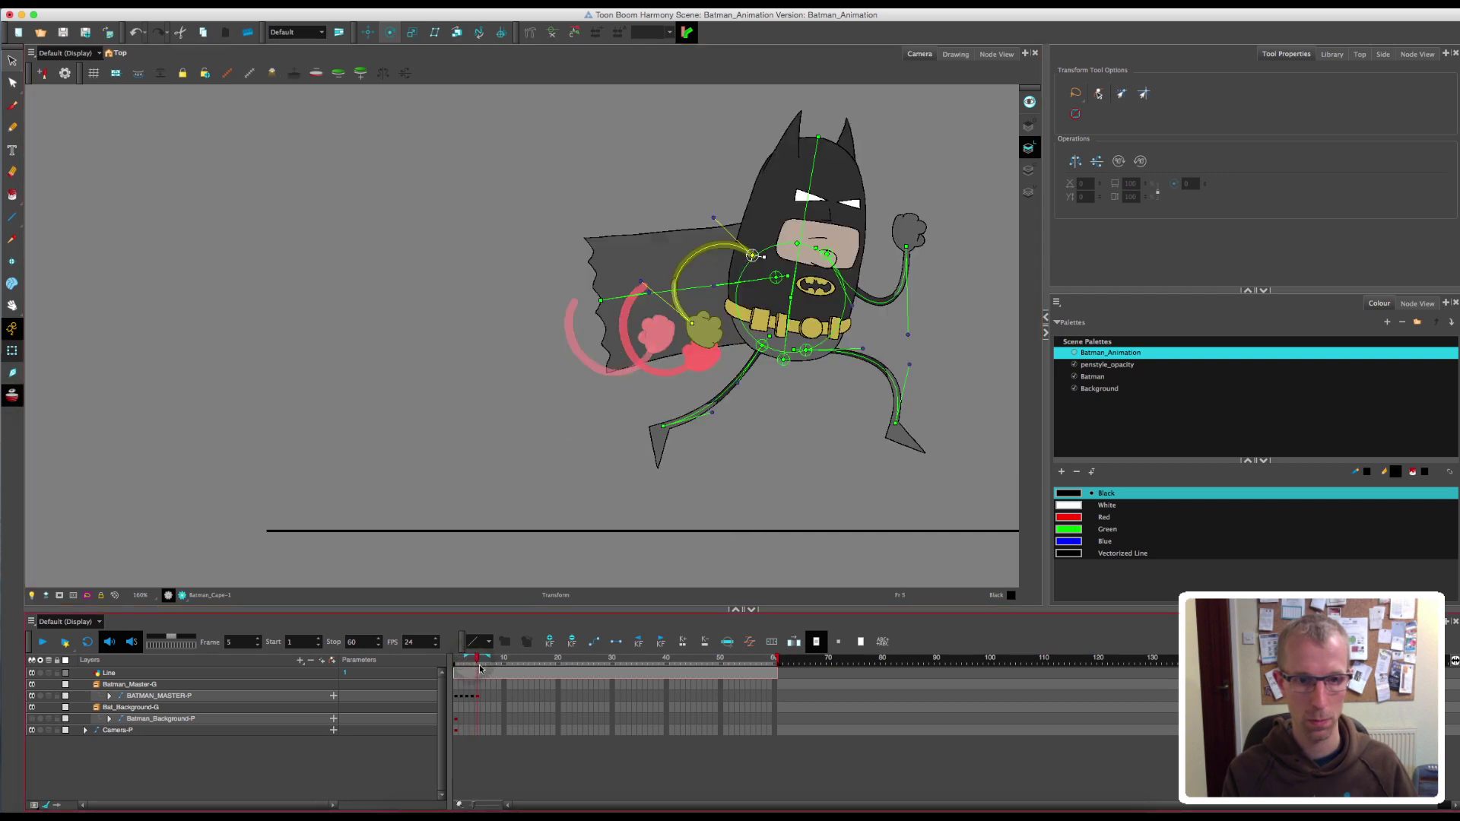
{"action": "mouse_move", "coordinate": [481, 682]}
{"action": "left_mouse_down"}
{"action": "mouse_move", "coordinate": [463, 684]}
{"action": "mouse_move", "coordinate": [476, 690]}
{"action": "left_mouse_up"}
- Key BATMAN_MASTER-P at frame 6, move the character forward and slightly down, and stretch the front leg ahead
{"action": "left_click", "coordinate": [481, 695]}
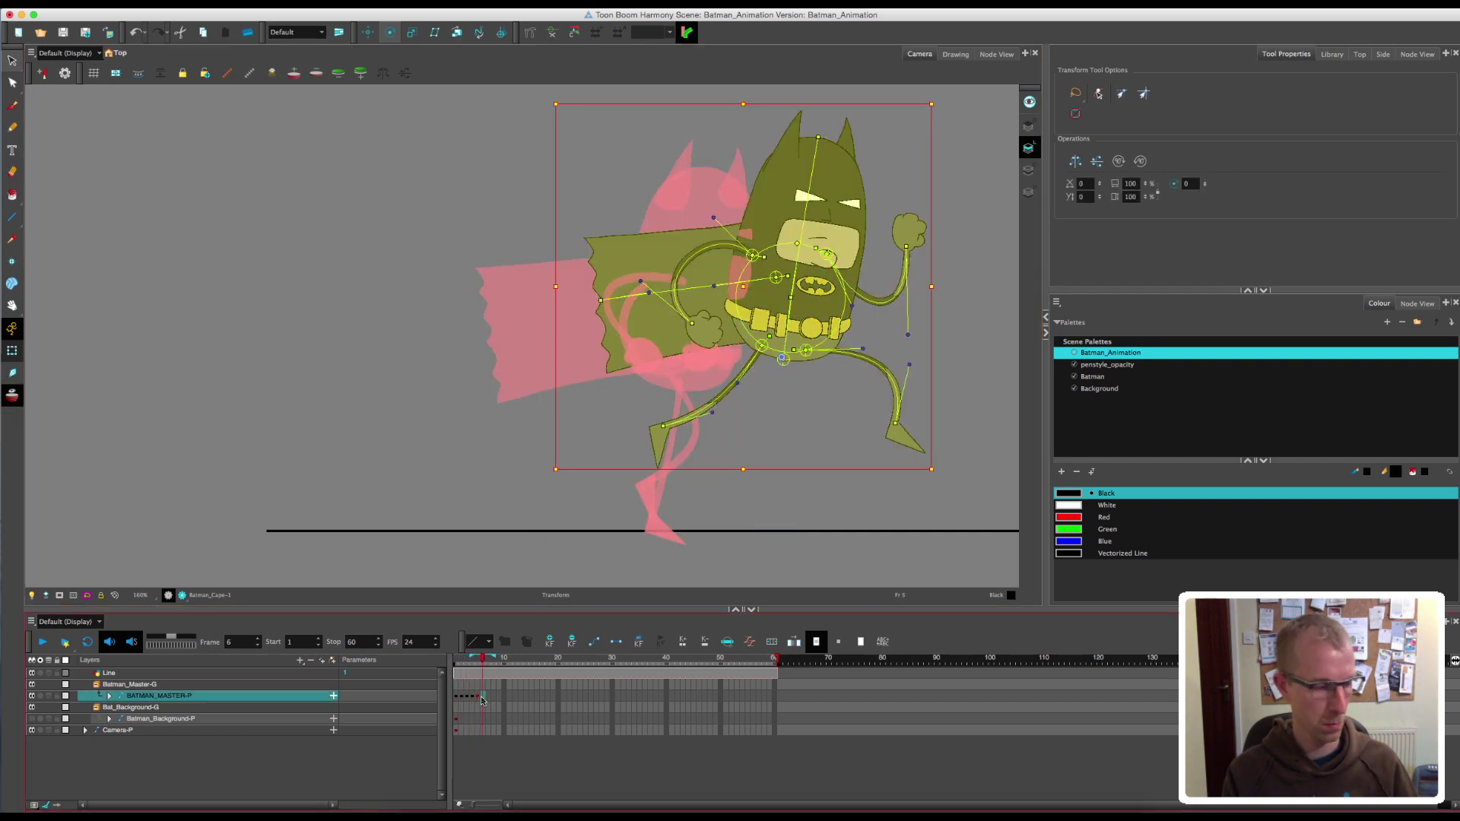
{"action": "left_click_drag", "start_coordinate": [821, 286], "coordinate": [724, 317]}
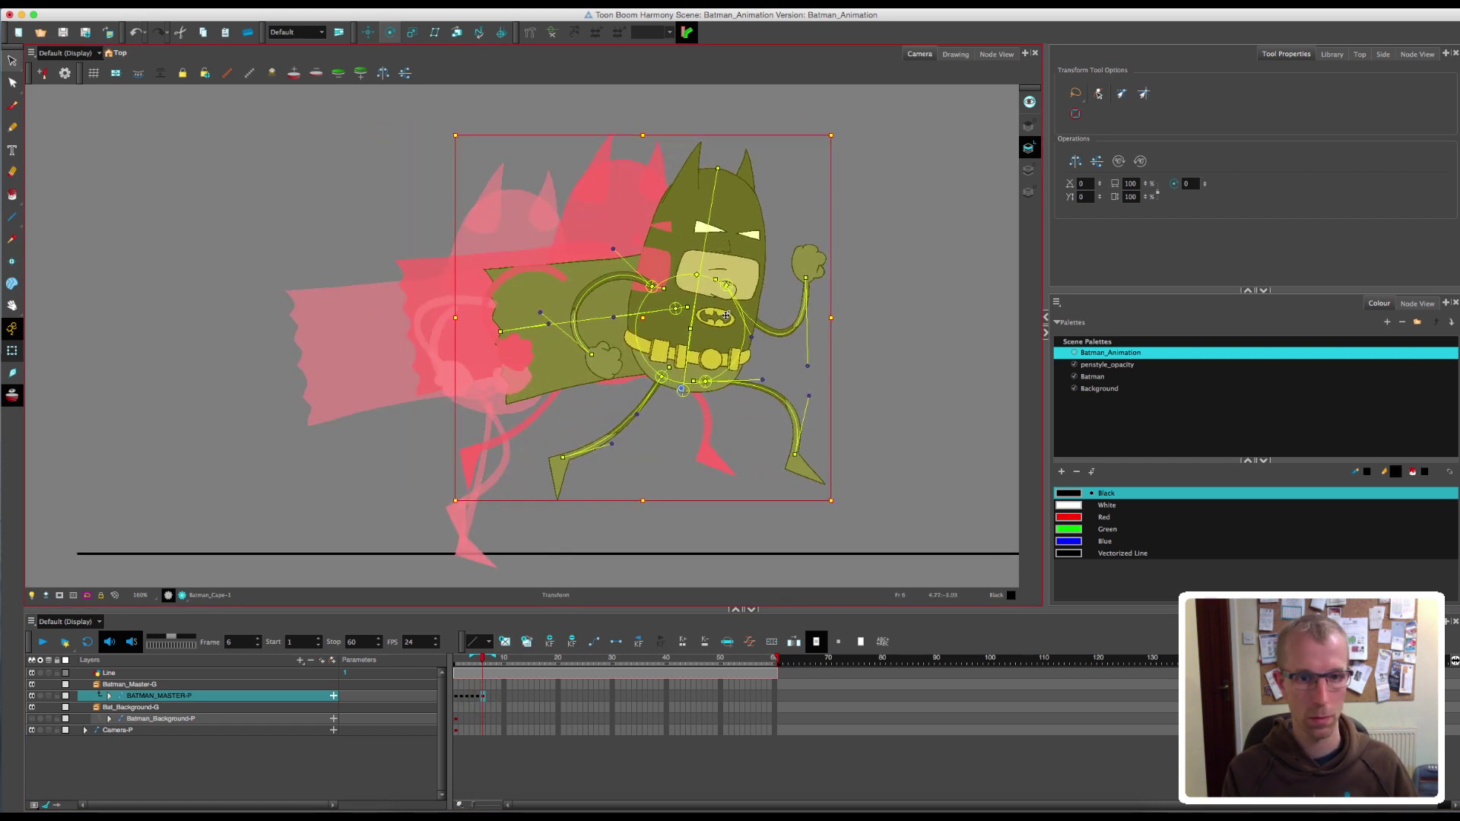
{"action": "key", "text": "Escape"}
{"action": "left_click_drag", "start_coordinate": [751, 485], "coordinate": [752, 407]}
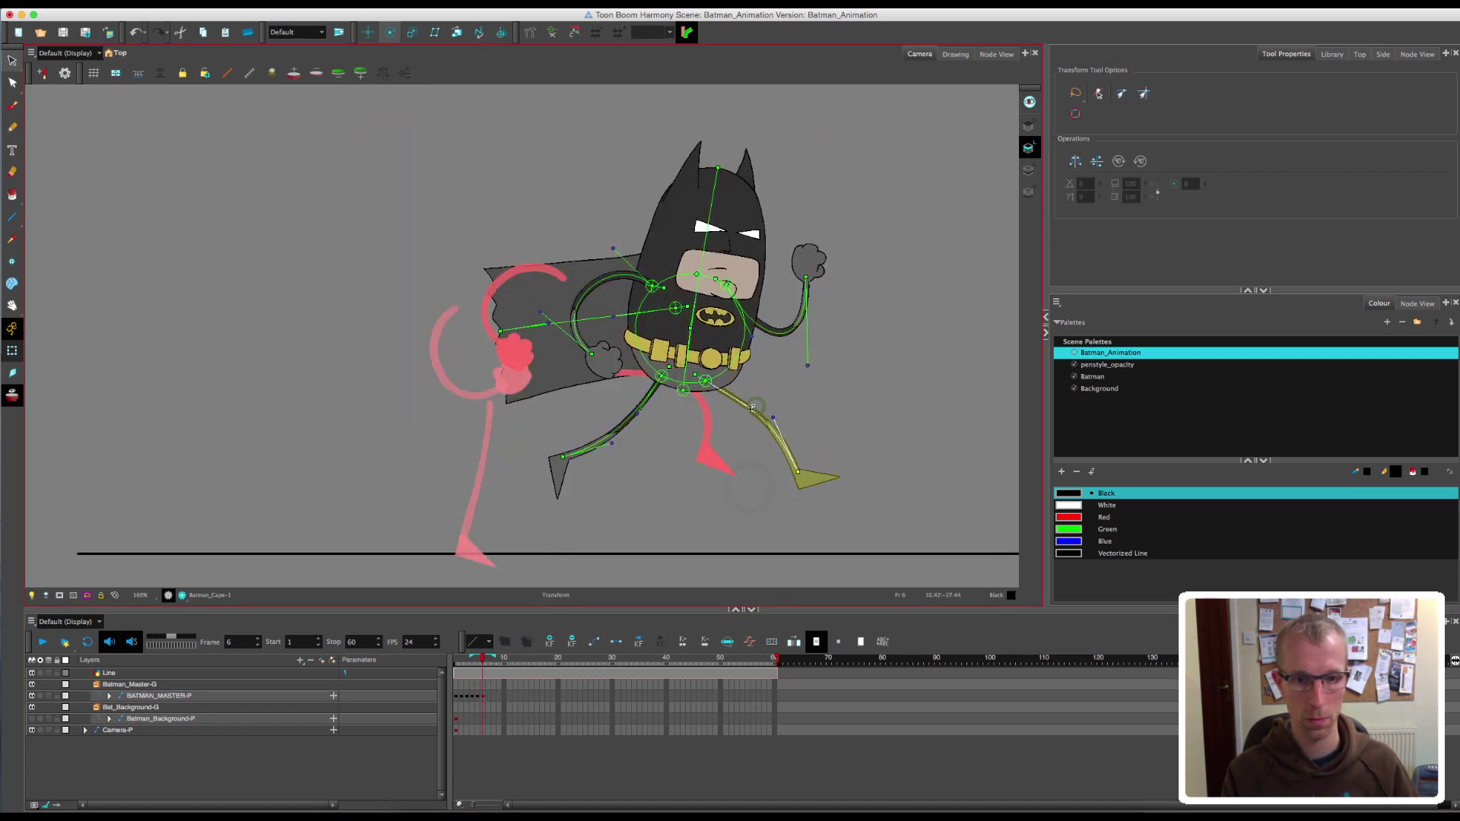
{"action": "left_click_drag", "start_coordinate": [797, 473], "coordinate": [799, 474]}
- Bend the rear leg up behind the body at frame 6, scrub through the motion and turn off onion skinning
{"action": "left_click_drag", "start_coordinate": [561, 457], "coordinate": [581, 403]}
{"action": "left_click_drag", "start_coordinate": [628, 389], "coordinate": [625, 415]}
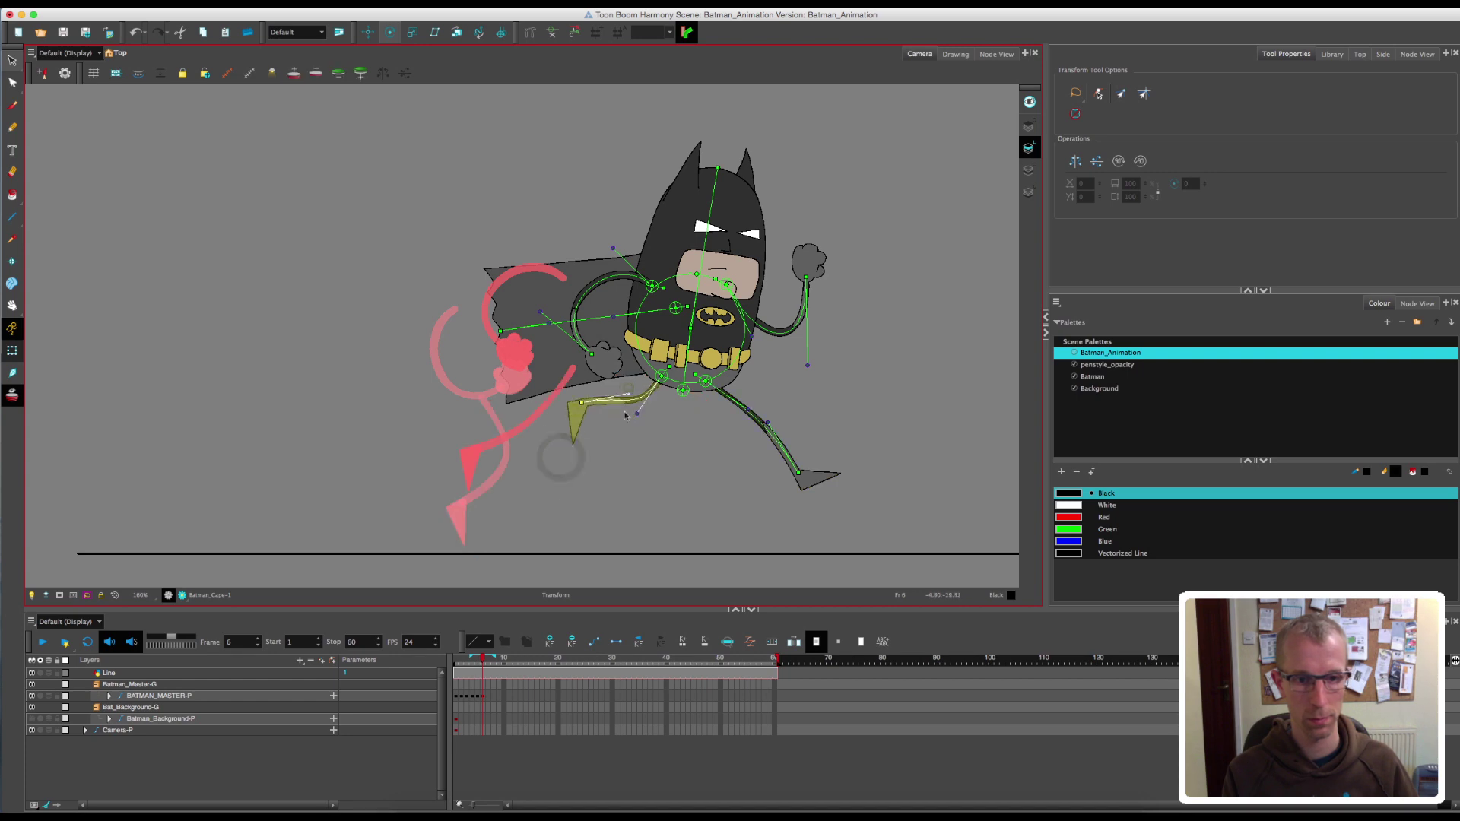
{"action": "left_click_drag", "start_coordinate": [670, 367], "coordinate": [673, 372]}
{"action": "left_click_drag", "start_coordinate": [483, 662], "coordinate": [492, 715]}
{"action": "left_click", "coordinate": [12, 395]}
- Key frame 7, move the character forward and down, and pose the front leg onto the ground line with the rear leg trailing
{"action": "left_click", "coordinate": [488, 697]}
{"action": "key", "text": "alt+o"}
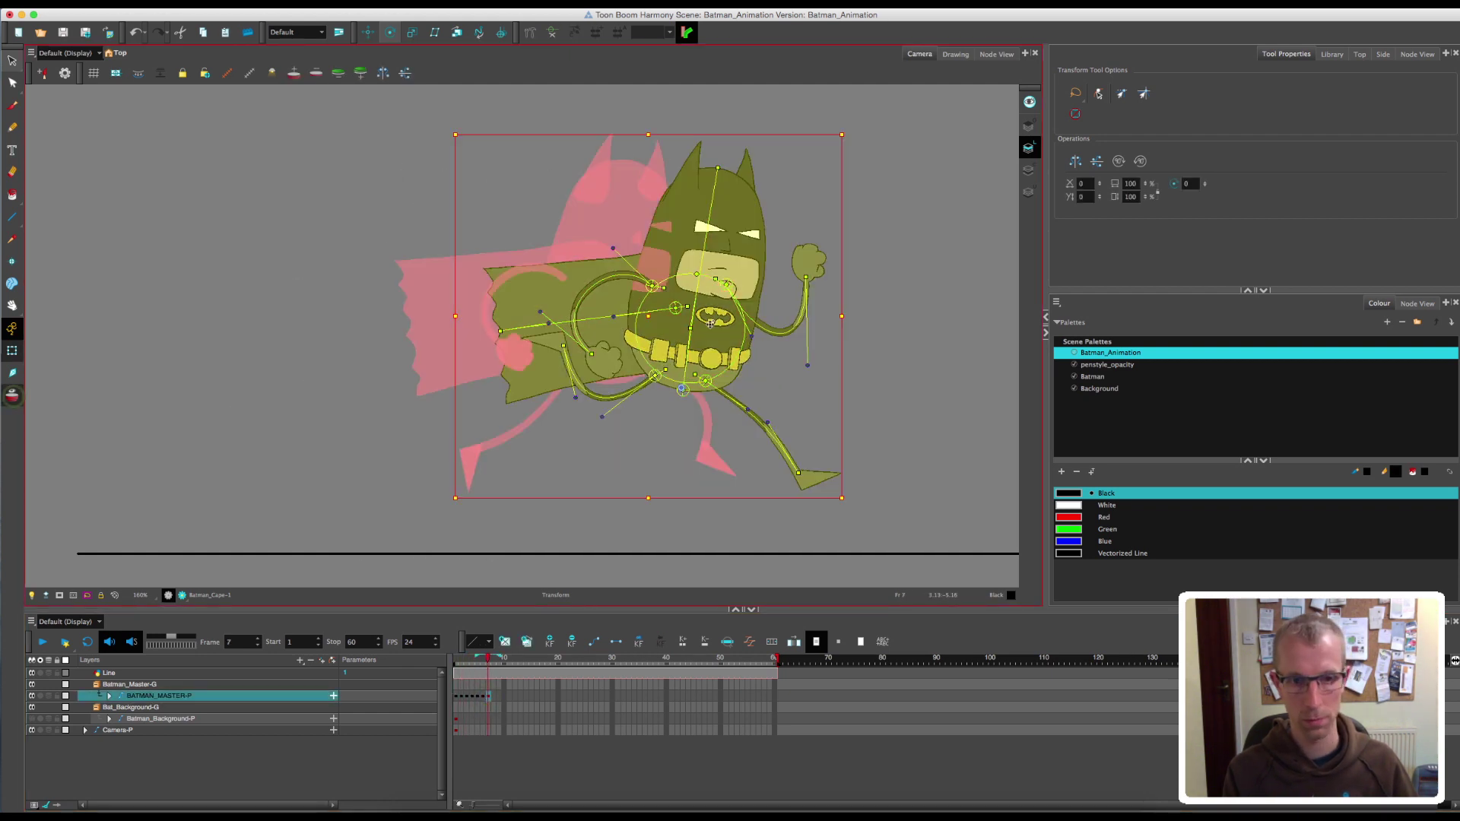
{"action": "left_click_drag", "start_coordinate": [693, 346], "coordinate": [765, 393]}
{"action": "left_click", "coordinate": [768, 421]}
{"action": "left_click_drag", "start_coordinate": [814, 462], "coordinate": [803, 473]}
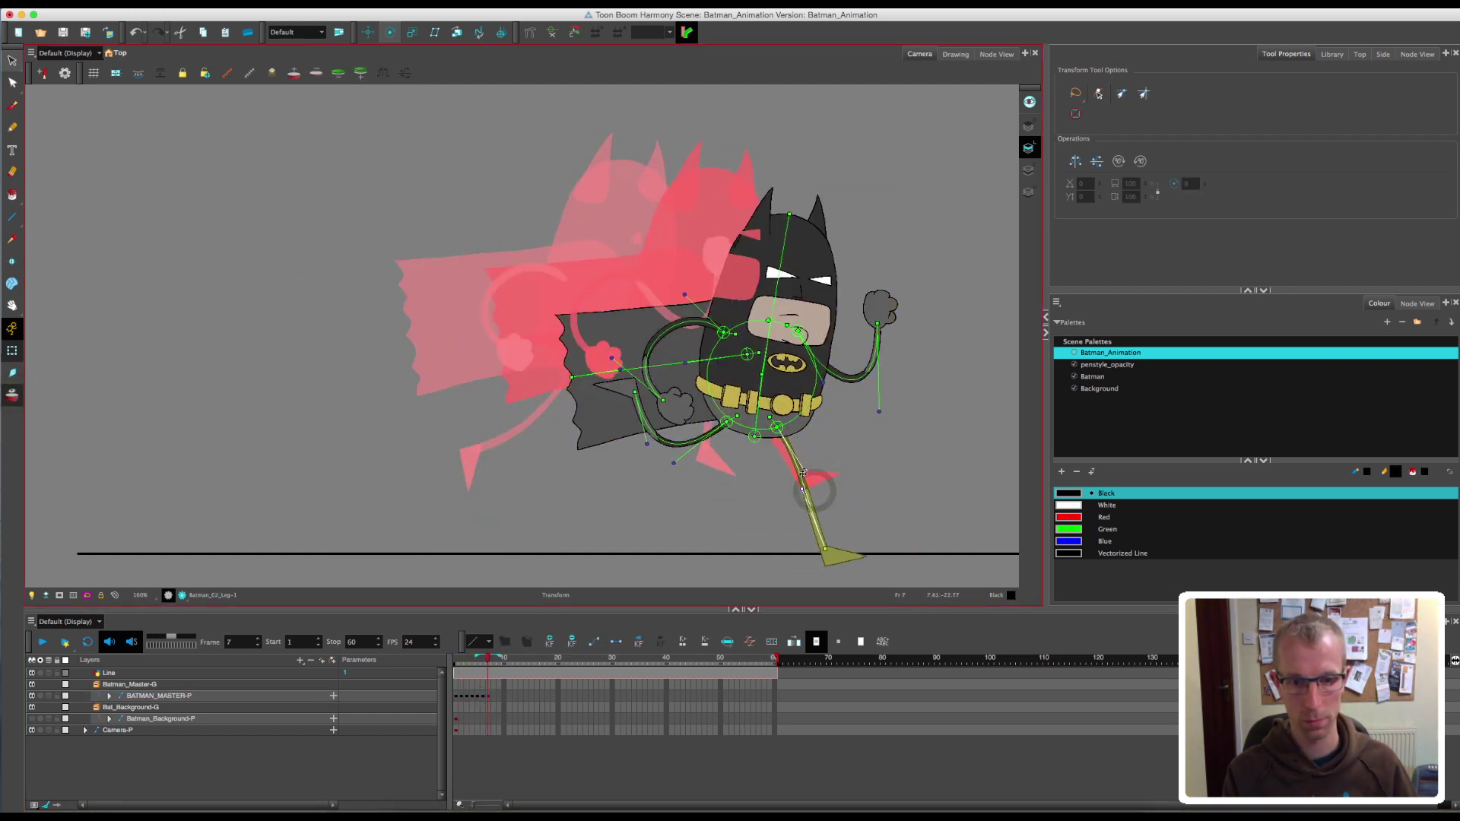
{"action": "left_click_drag", "start_coordinate": [768, 421], "coordinate": [738, 419]}
{"action": "left_click_drag", "start_coordinate": [463, 663], "coordinate": [488, 669]}
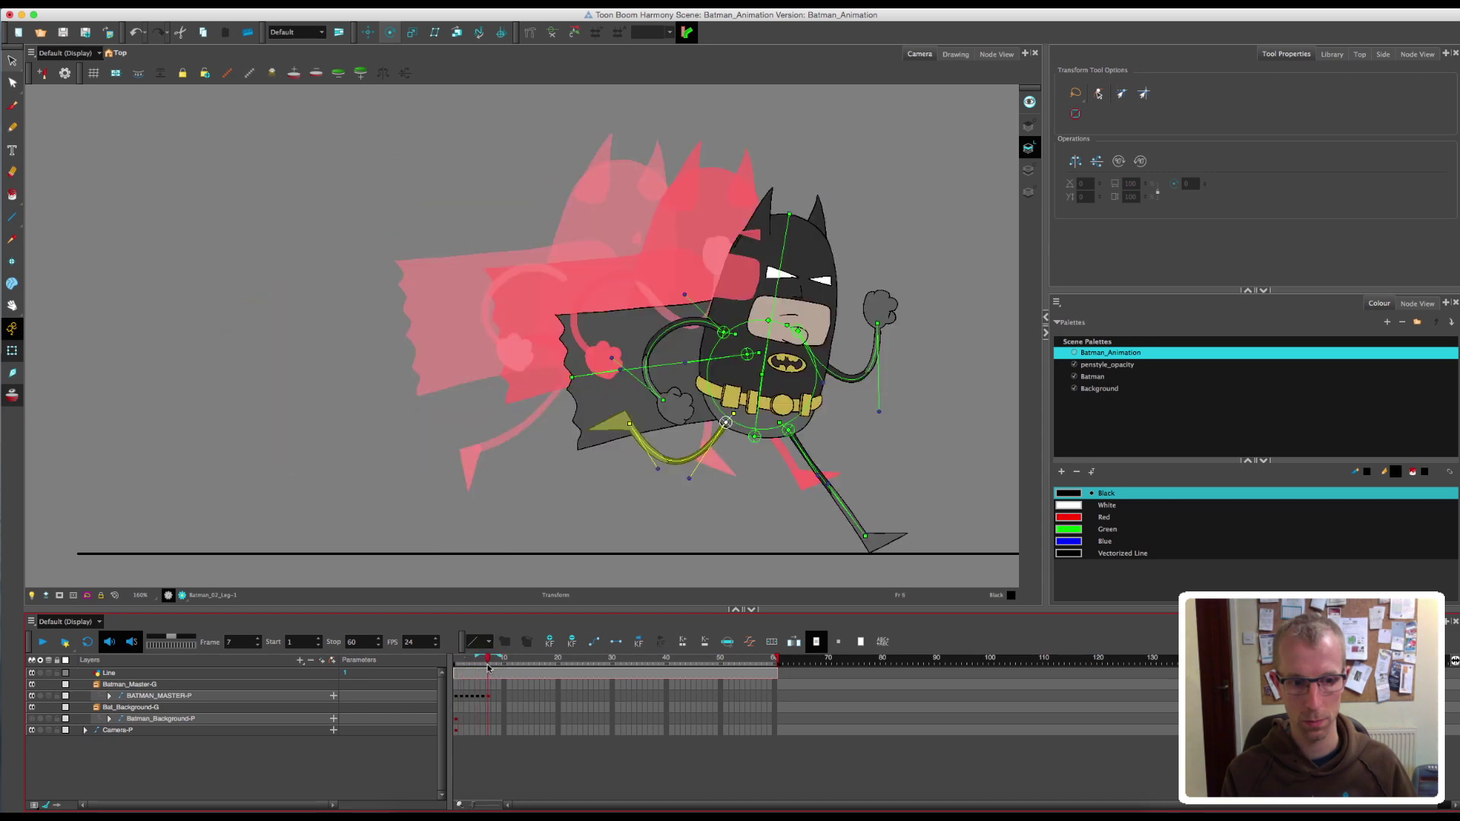
- Try copying only the BATMAN_MASTER-P keyframe from frame 2 to frame 7 and moving the character forward
{"action": "left_click", "coordinate": [461, 696]}
{"action": "key", "text": "f"}
{"action": "left_click", "coordinate": [488, 696]}
{"action": "left_click_drag", "start_coordinate": [415, 370], "coordinate": [751, 369]}
{"action": "left_click", "coordinate": [462, 664]}
{"action": "left_click", "coordinate": [492, 666]}
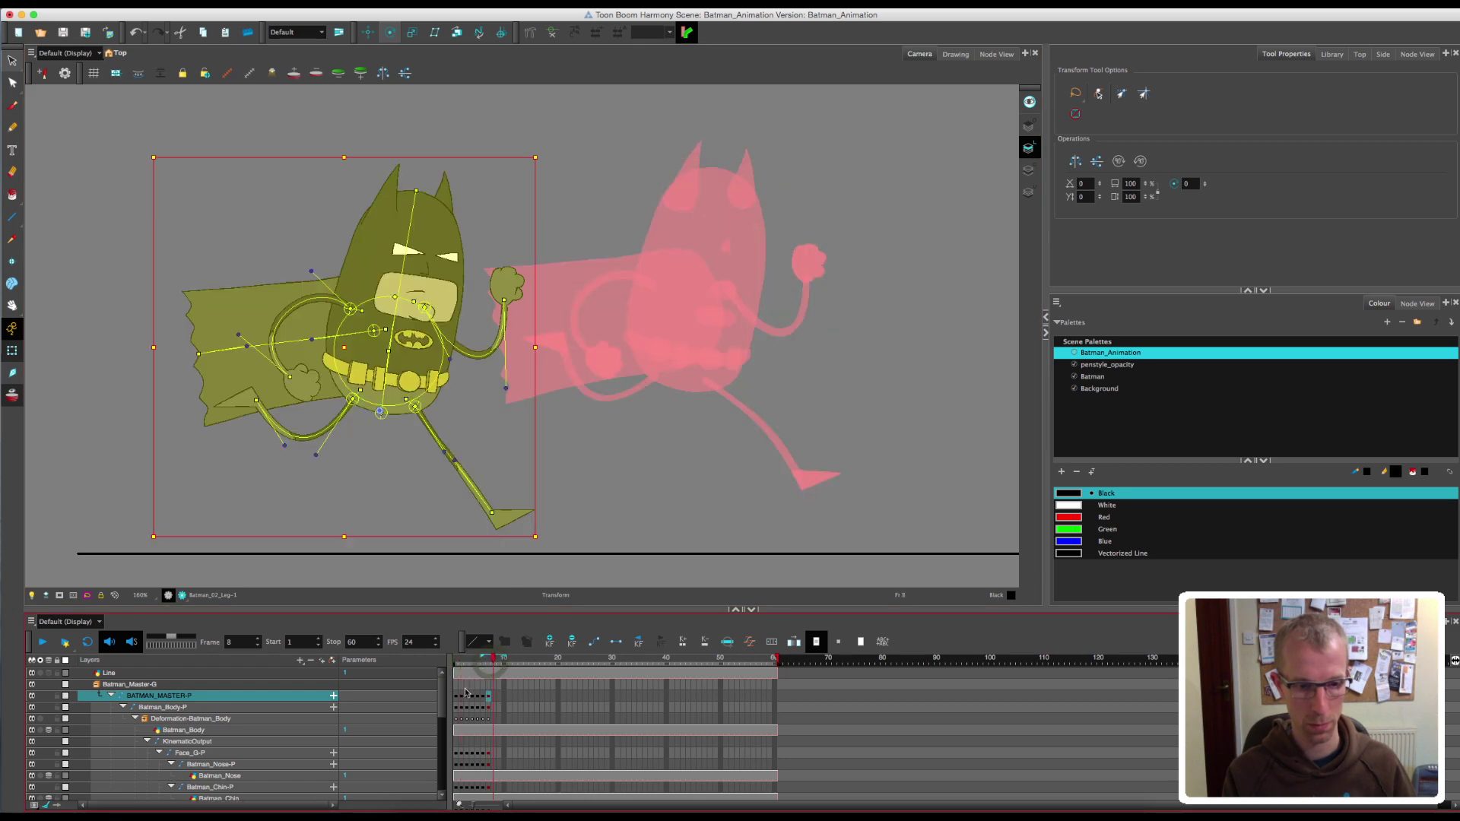
{"action": "left_click", "coordinate": [461, 699]}
{"action": "left_click", "coordinate": [111, 696]}
{"action": "left_click", "coordinate": [488, 697]}
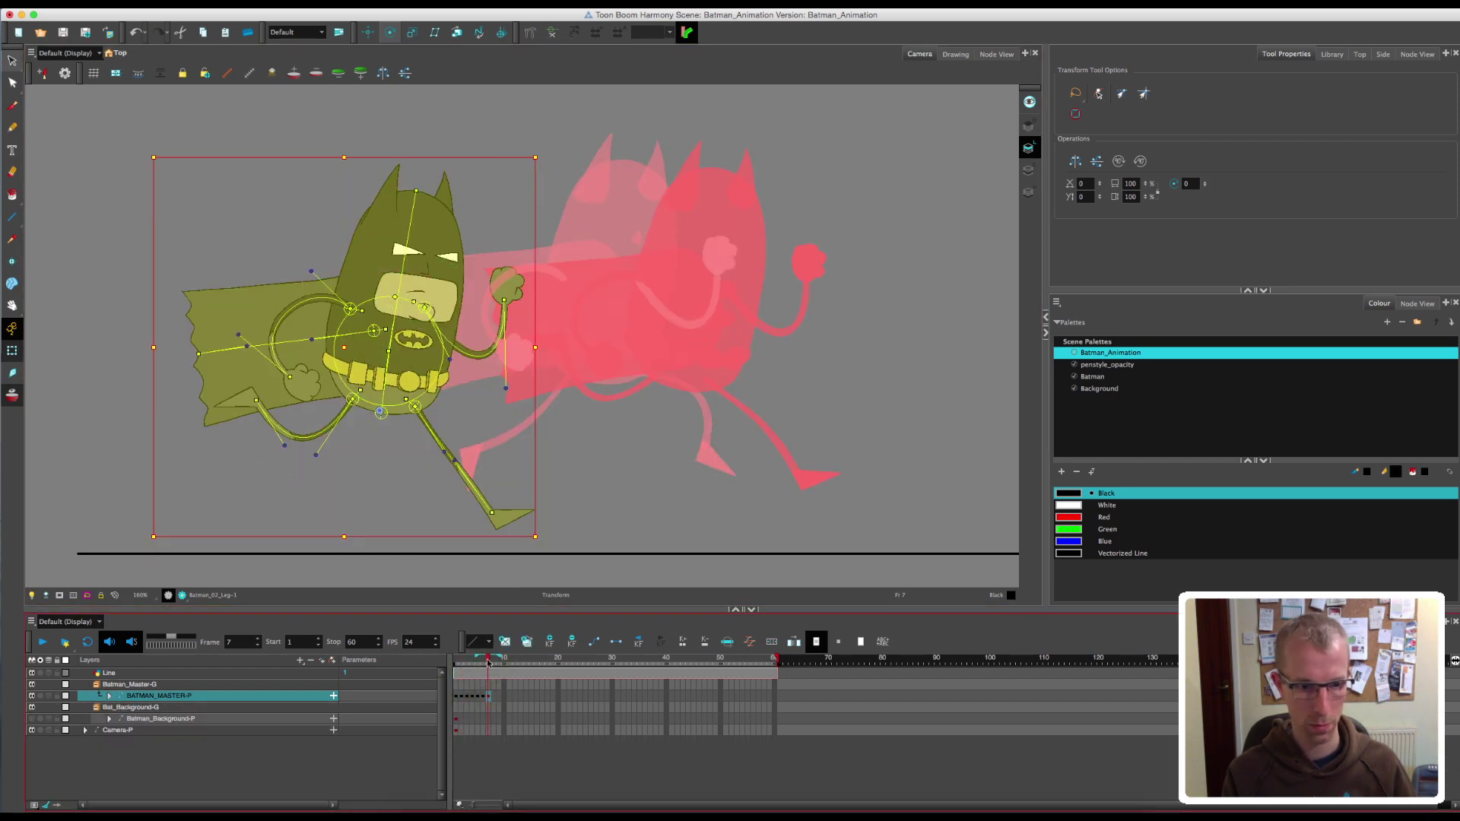
- Copy the whole BATMAN_MASTER-P pose from frame 2 to frame 7 and move the character forward, just ahead of frame 6
{"action": "left_click", "coordinate": [462, 698]}
{"action": "left_click", "coordinate": [488, 698]}
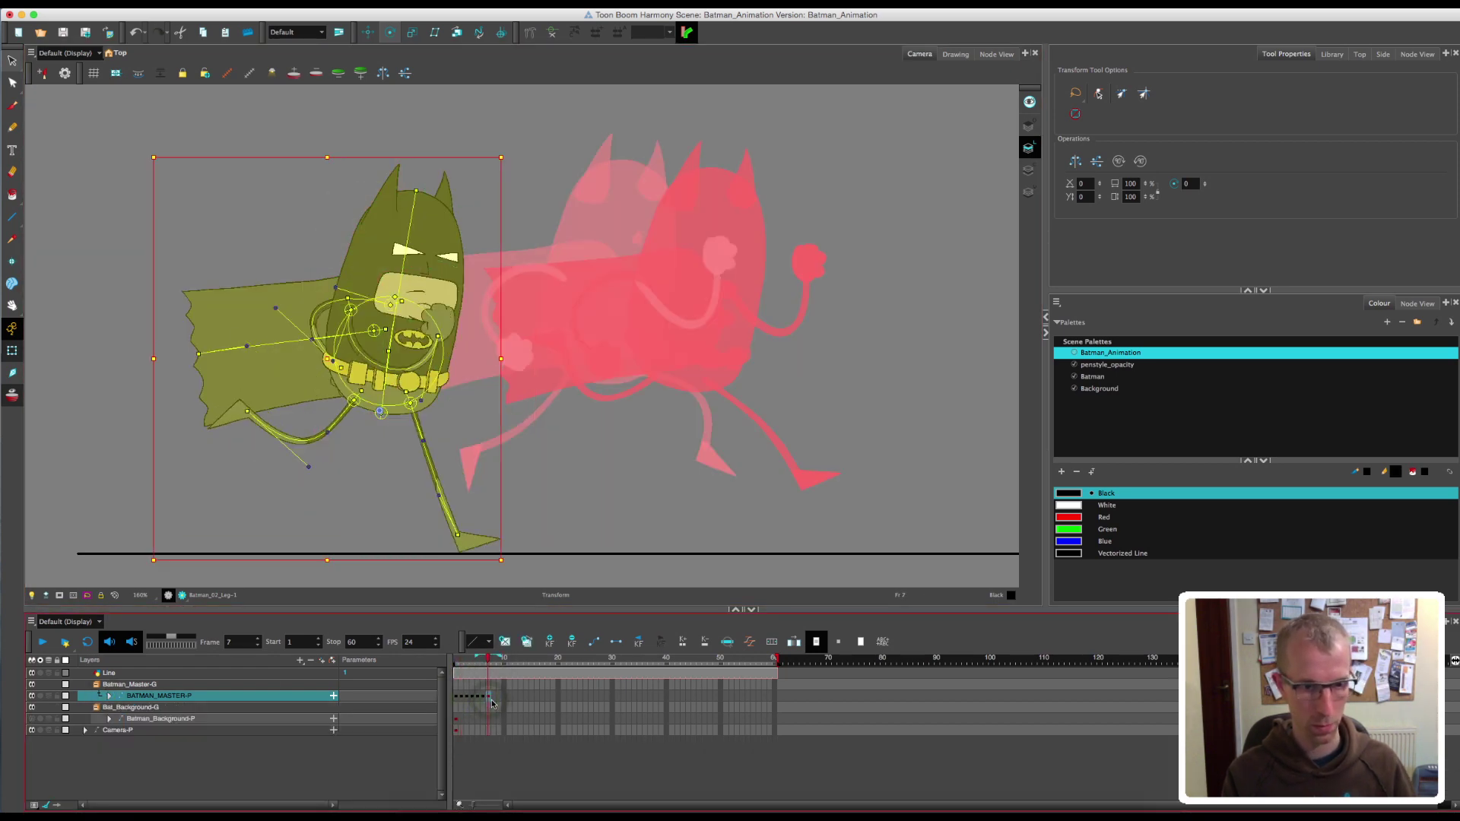
{"action": "key", "text": "super+z"}
{"action": "key", "text": "comma"}
{"action": "key", "text": "period"}
{"action": "key", "text": "super+z"}
{"action": "left_click", "coordinate": [461, 699]}
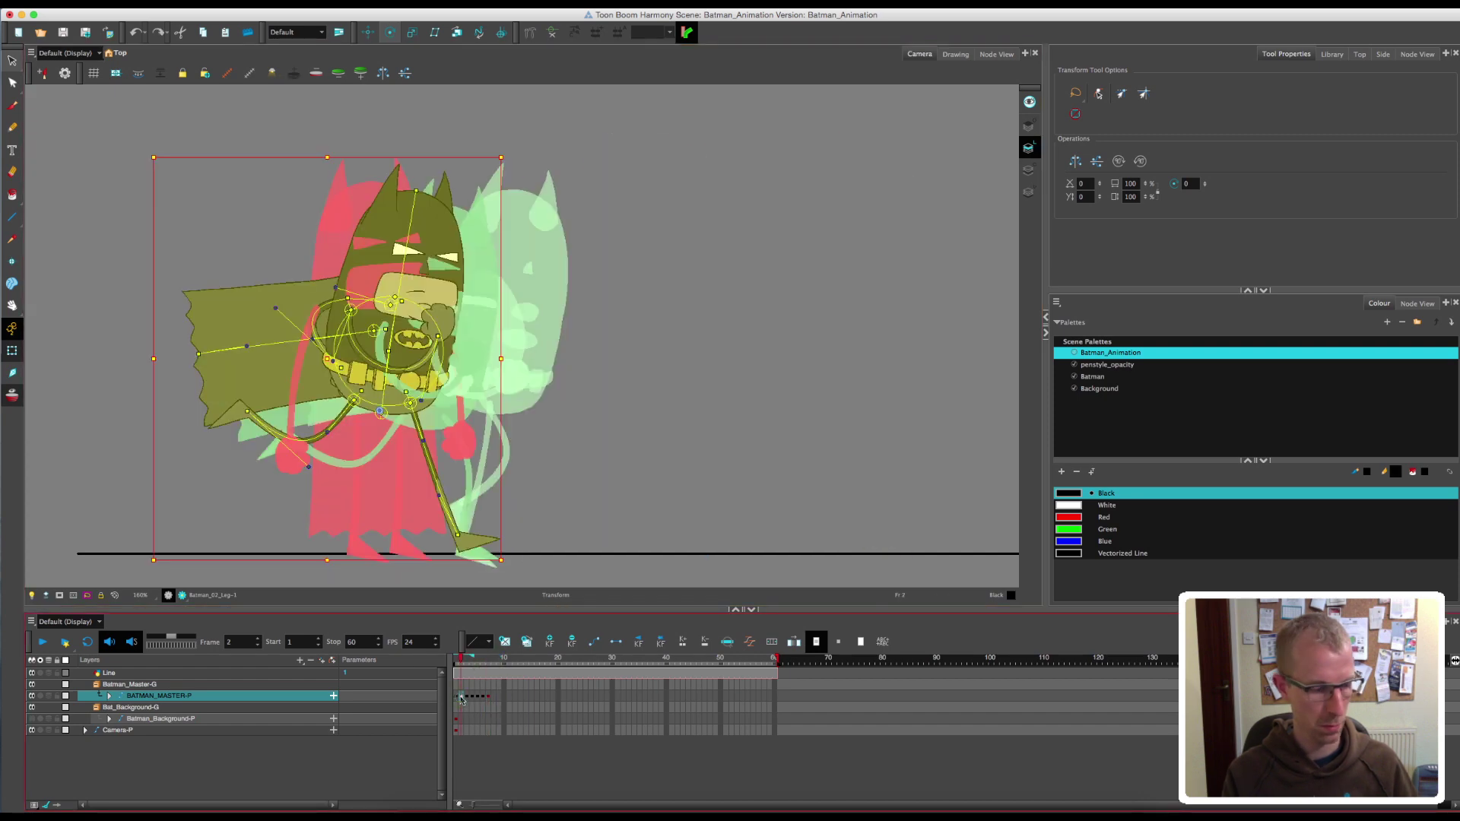
{"action": "left_click", "coordinate": [489, 697]}
{"action": "left_click_drag", "start_coordinate": [407, 344], "coordinate": [790, 370]}
{"action": "left_click_drag", "start_coordinate": [457, 346], "coordinate": [821, 350]}
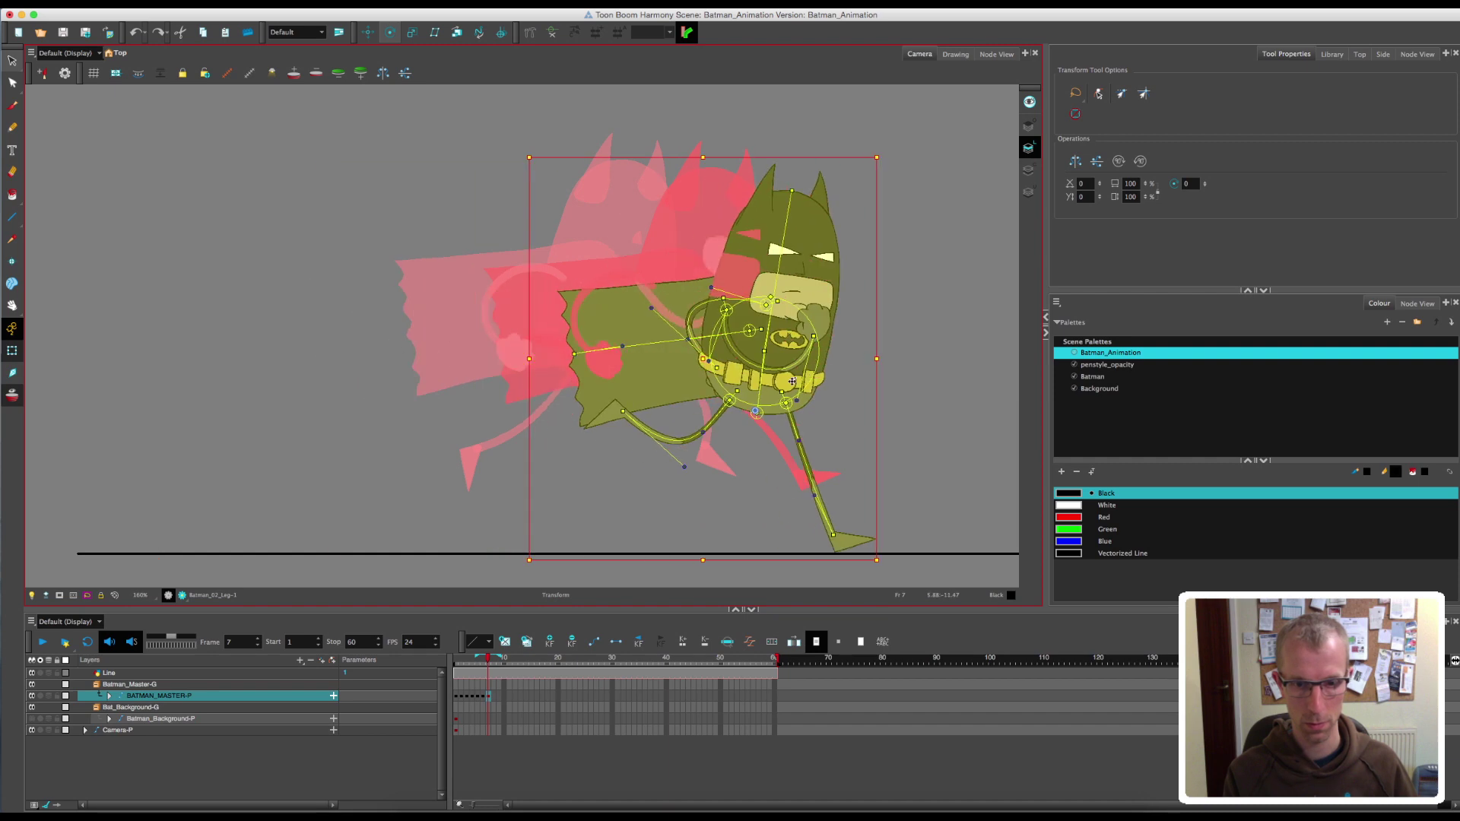
- Rework the legs at frame 5, swinging the rear leg forward beneath the body to swap the leading leg
{"action": "left_click", "coordinate": [821, 430]}
{"action": "left_click_drag", "start_coordinate": [489, 664], "coordinate": [478, 667]}
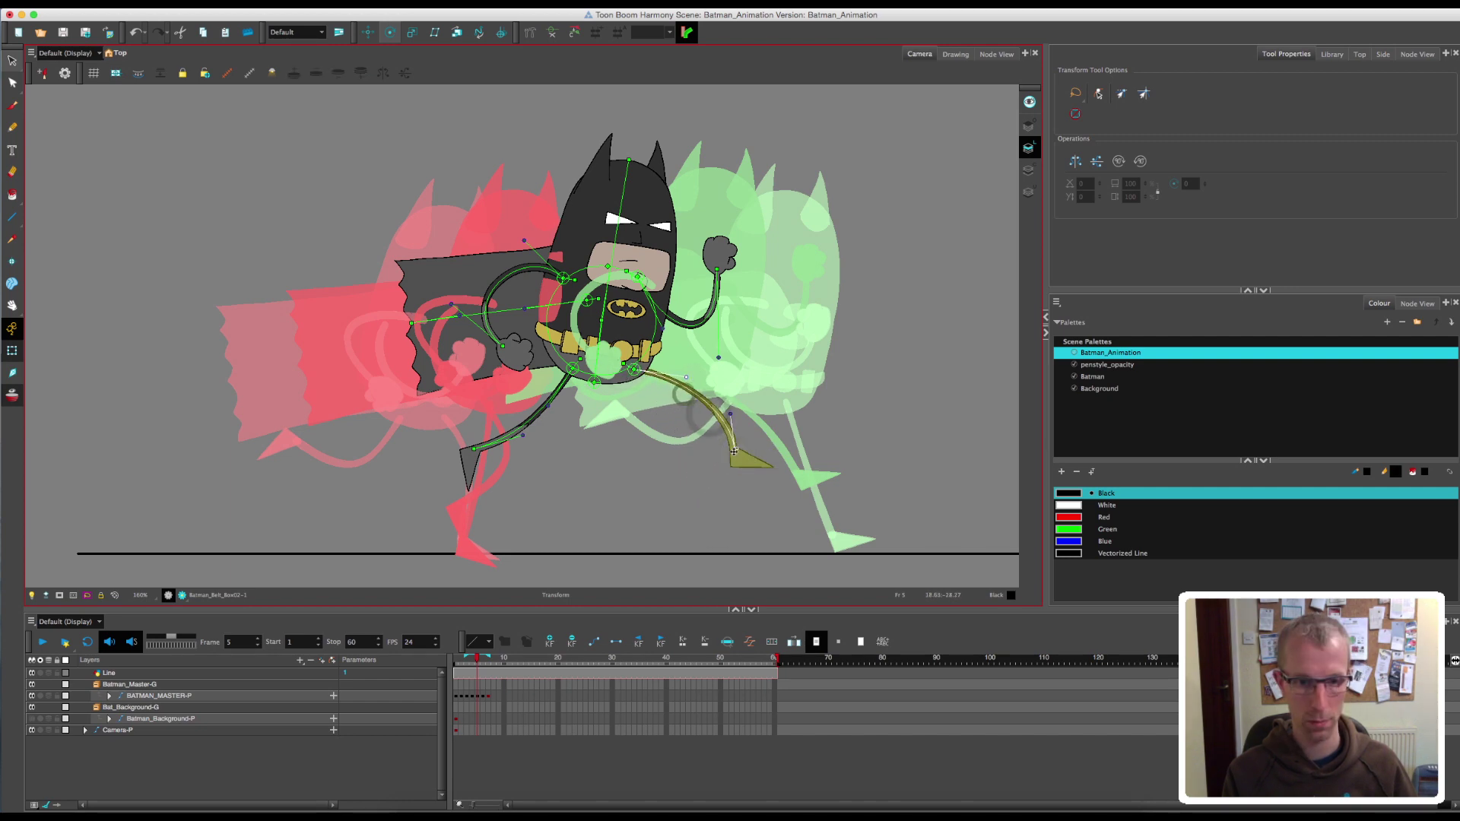
{"action": "key", "text": "alt+o"}
{"action": "mouse_move", "coordinate": [477, 664]}
{"action": "left_mouse_down"}
{"action": "mouse_move", "coordinate": [456, 673]}
{"action": "mouse_move", "coordinate": [477, 667]}
{"action": "left_mouse_up"}
{"action": "left_click", "coordinate": [388, 434]}
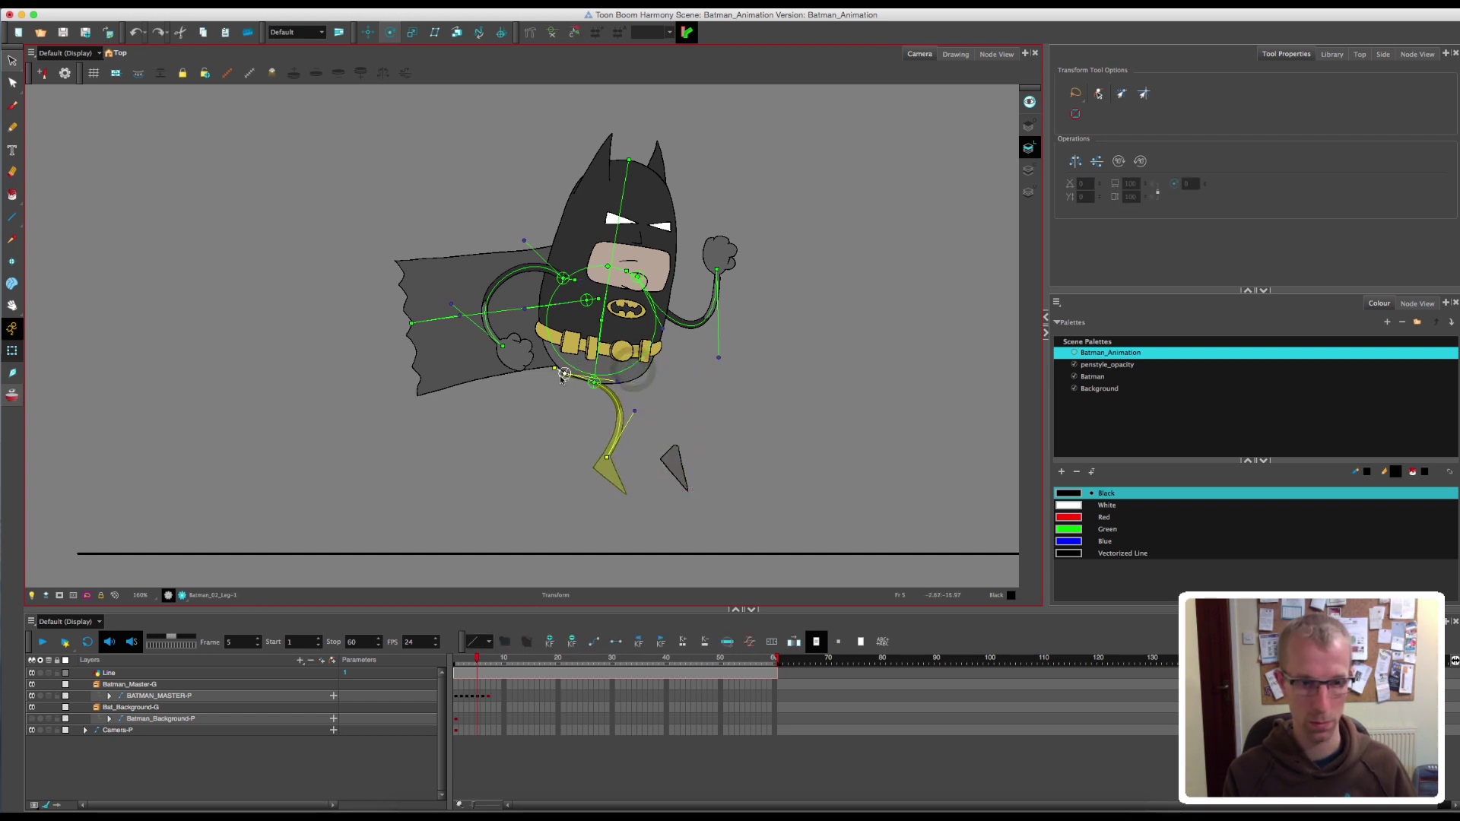
- Examine the leg group nodes inside Batman_Master-G in the Node View, and return to the Camera view
{"action": "left_click", "coordinate": [996, 54]}
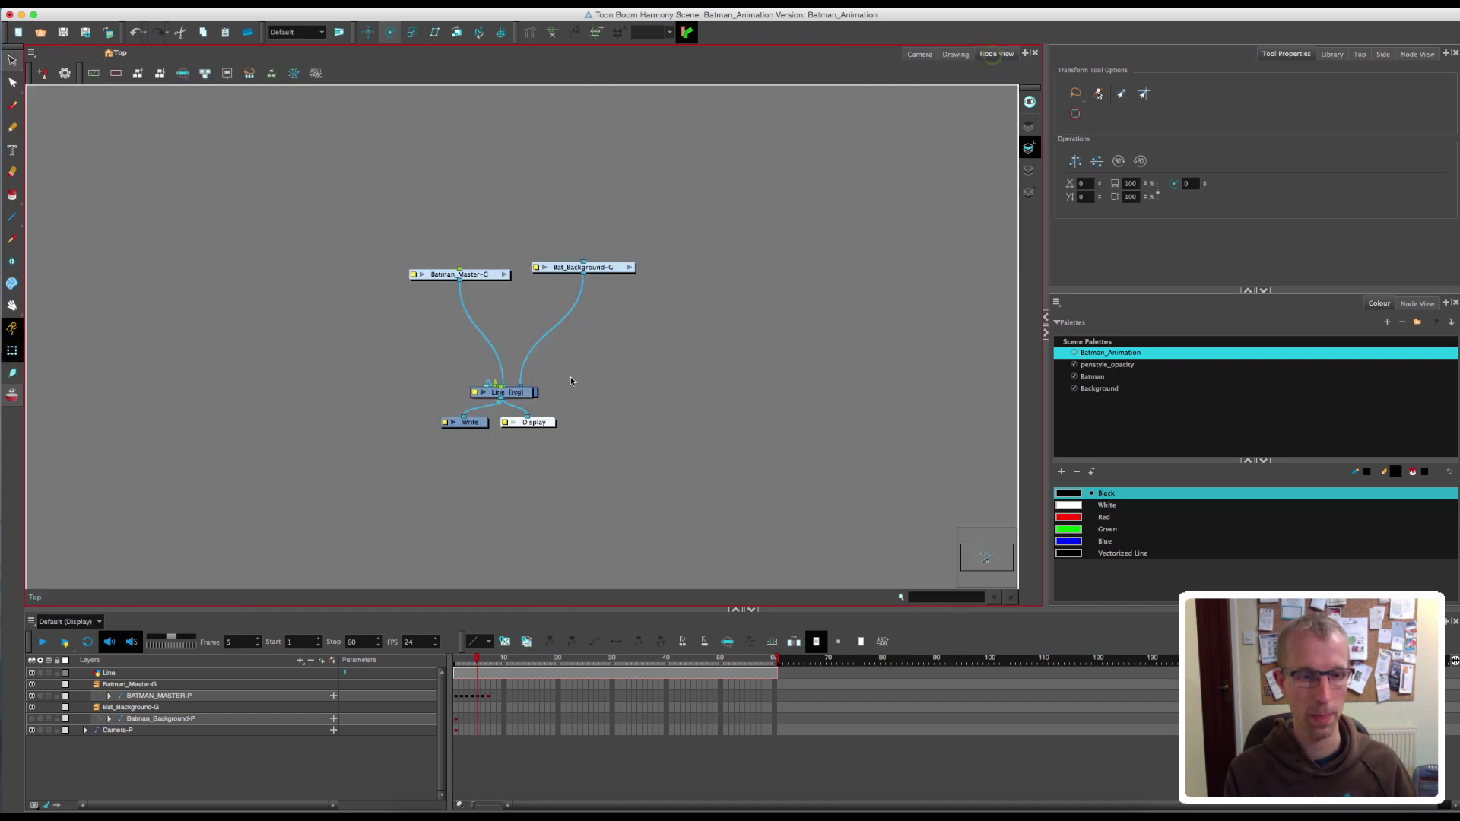
{"action": "left_click", "coordinate": [504, 276]}
{"action": "left_click", "coordinate": [860, 330]}
{"action": "left_click", "coordinate": [521, 102]}
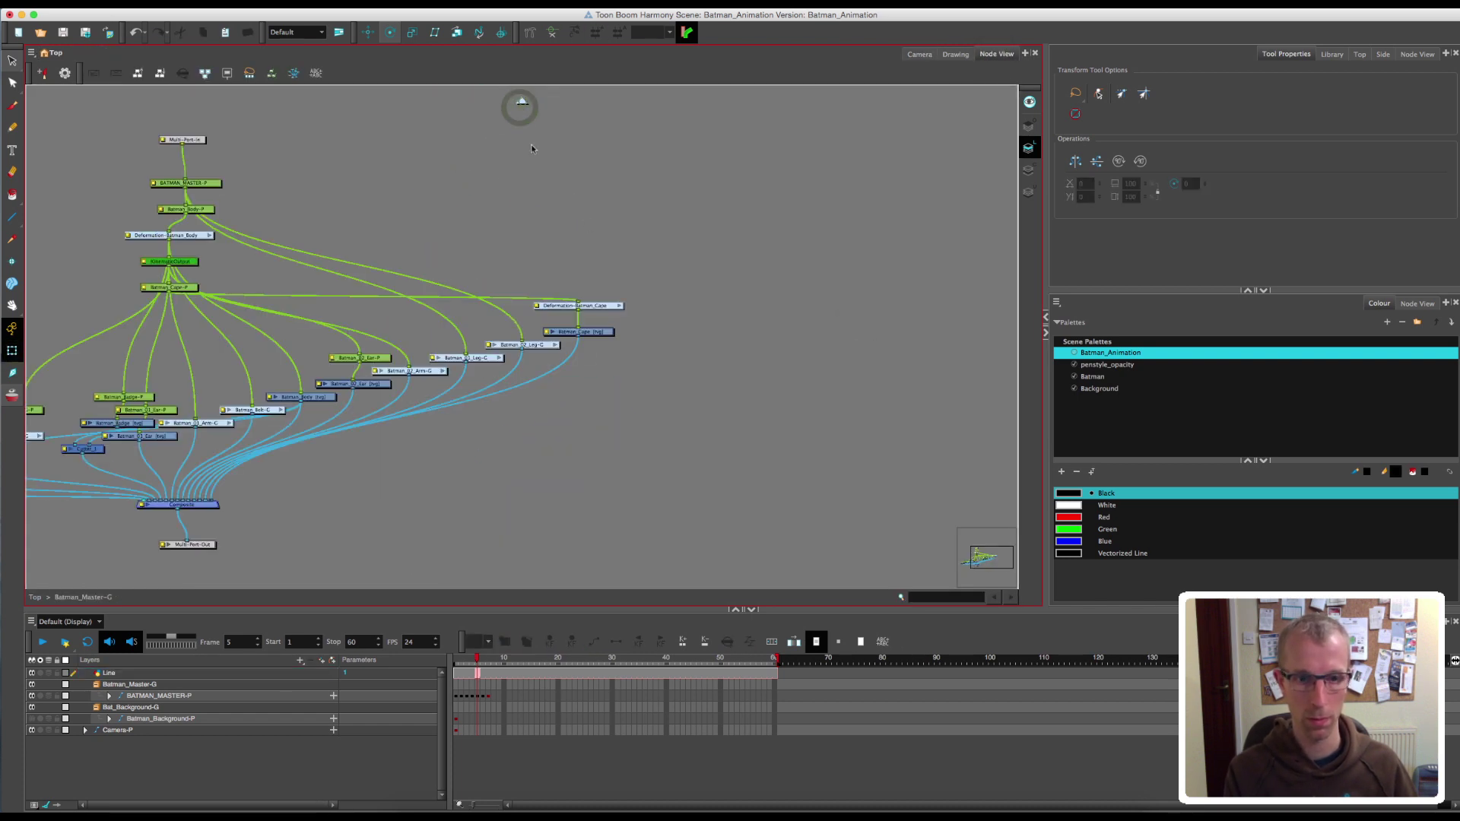
{"action": "left_click", "coordinate": [499, 359]}
{"action": "left_click", "coordinate": [920, 54]}
- At frame 6, swap the leading and trailing legs and adjust the front foot's position
{"action": "left_click", "coordinate": [744, 419]}
{"action": "left_click_drag", "start_coordinate": [477, 660], "coordinate": [482, 690]}
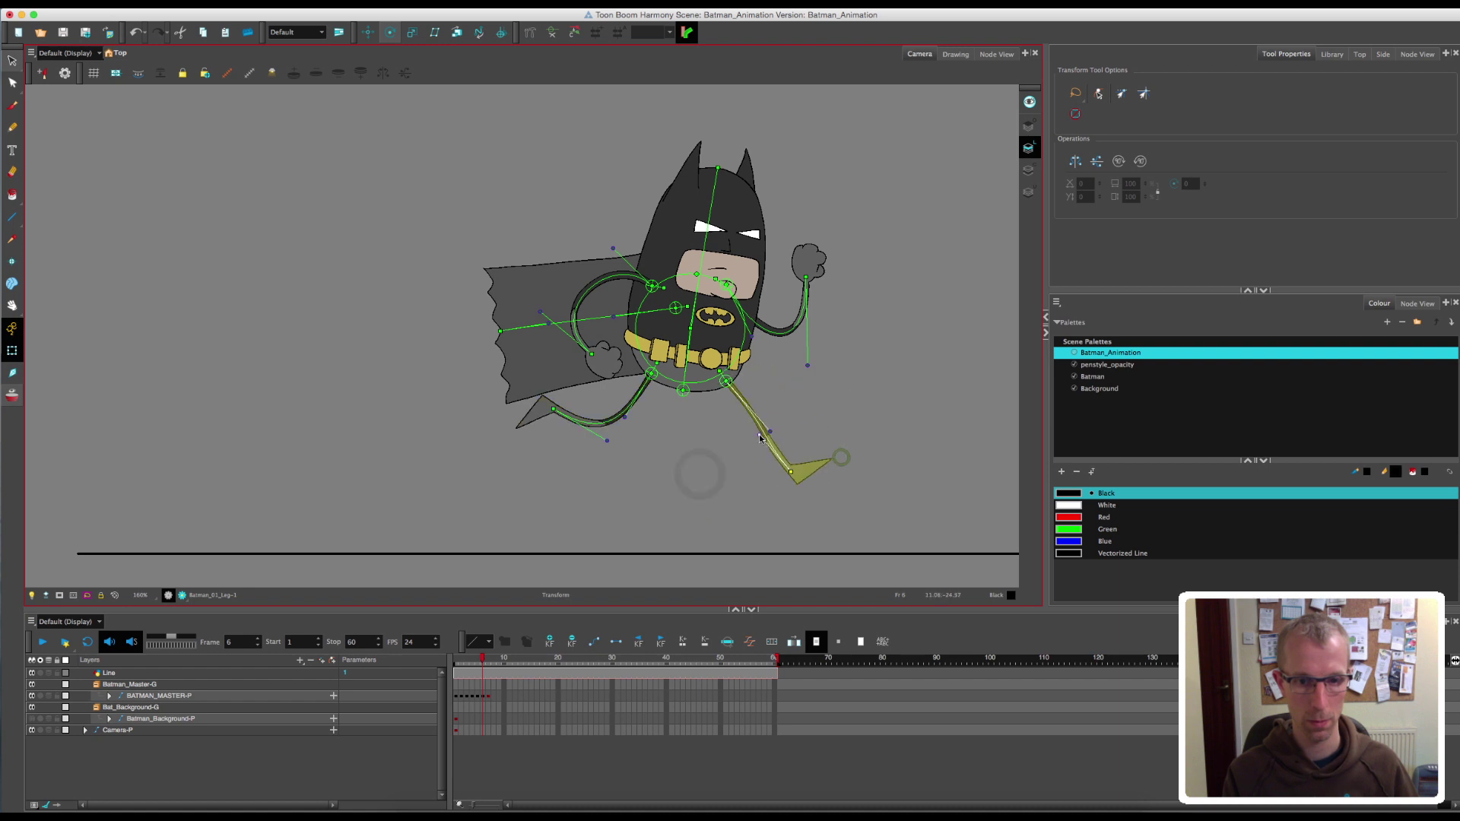
{"action": "left_click_drag", "start_coordinate": [794, 485], "coordinate": [795, 491]}
{"action": "left_click_drag", "start_coordinate": [482, 663], "coordinate": [483, 672]}
{"action": "left_click_drag", "start_coordinate": [794, 488], "coordinate": [804, 498]}
{"action": "left_click", "coordinate": [478, 665]}
- Move the front leg back under the hips at frame 7 and stretch the rear leg out behind the body at frame 5
{"action": "left_click_drag", "start_coordinate": [479, 663], "coordinate": [488, 671]}
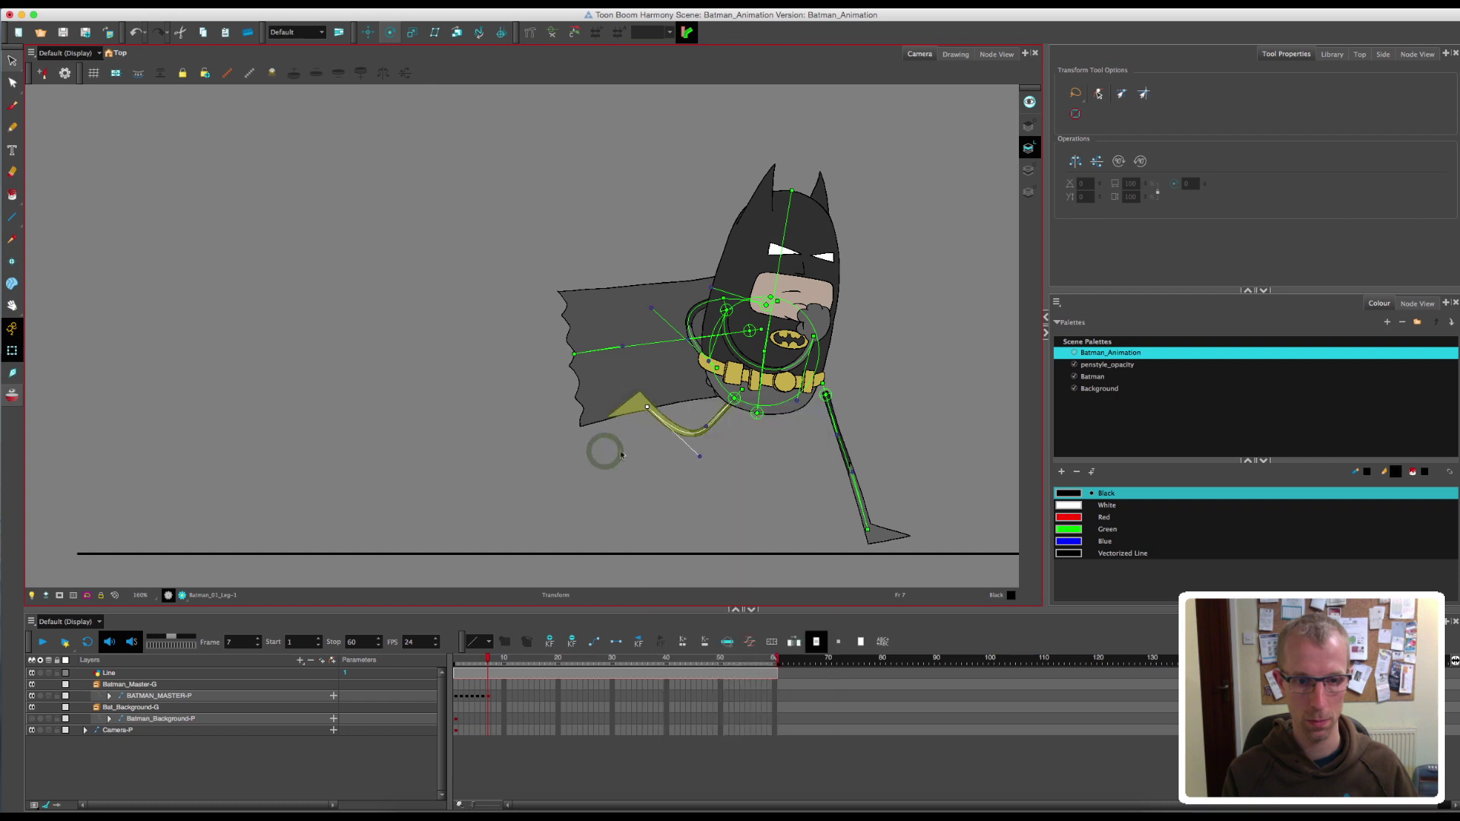
{"action": "key", "text": "alt+o"}
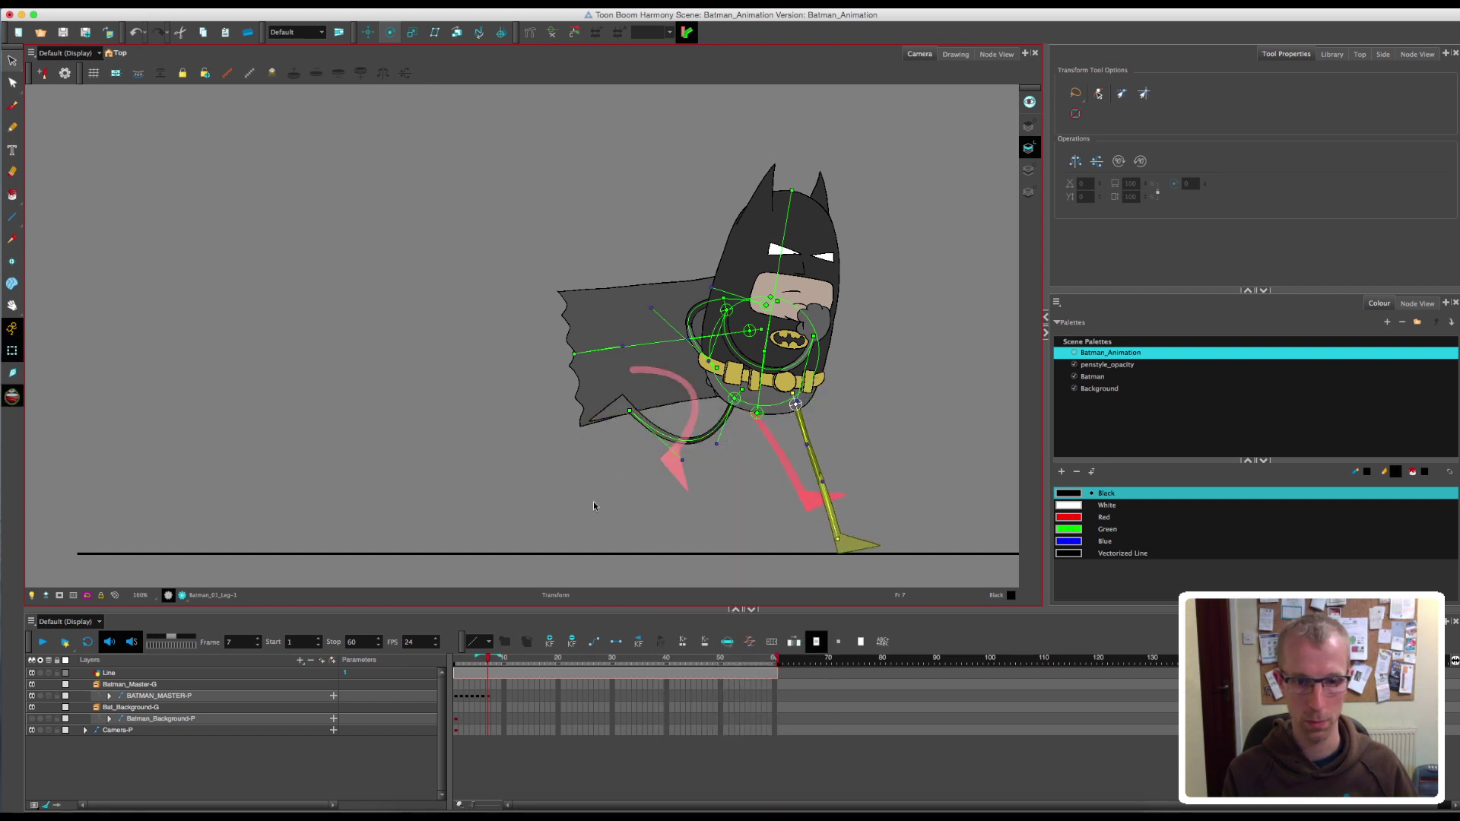
{"action": "left_click", "coordinate": [476, 667]}
{"action": "left_click_drag", "start_coordinate": [675, 456], "coordinate": [489, 480]}
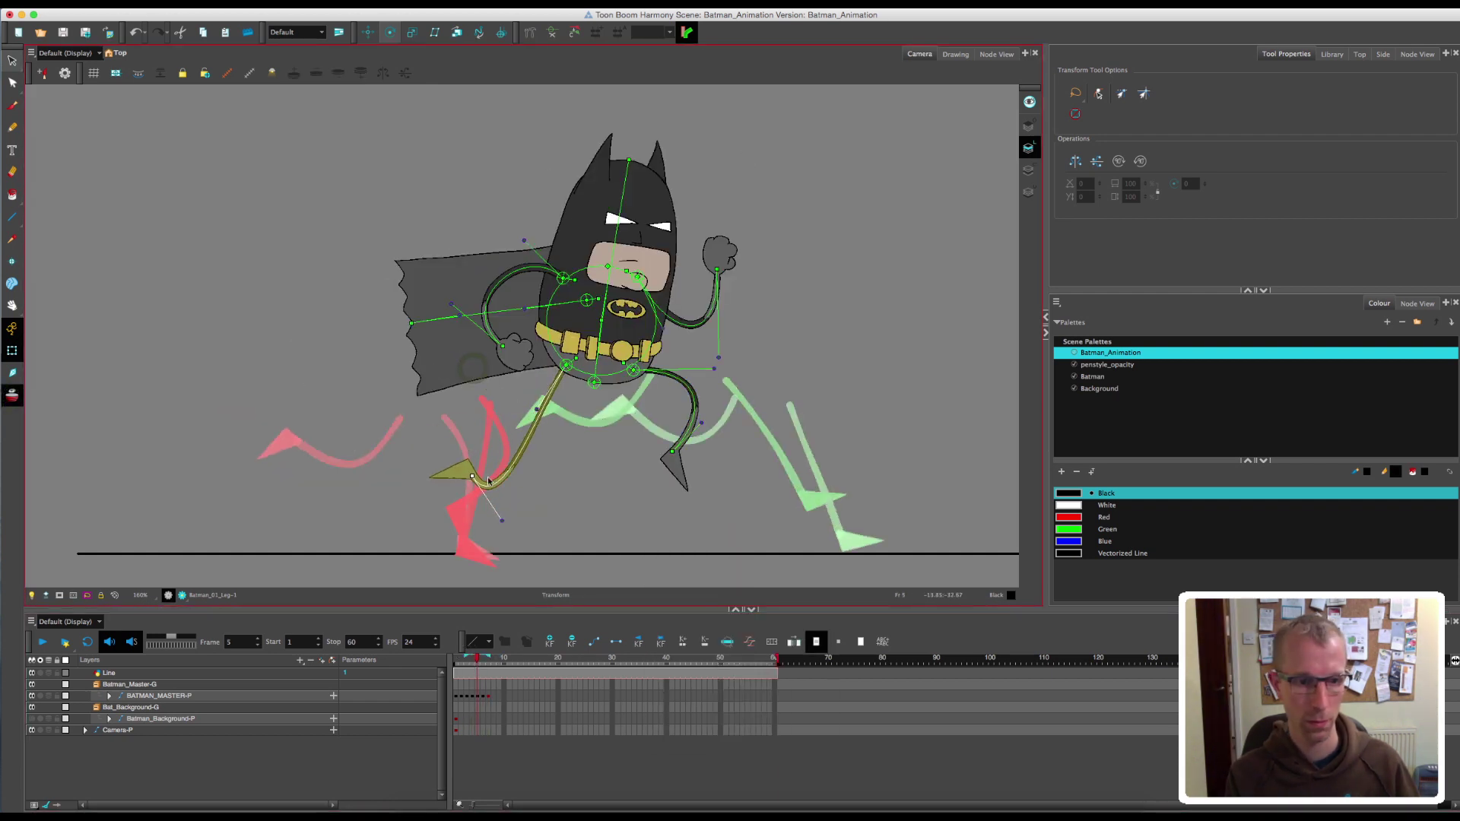
- Turn off onion skinning and insert a keyframe on BATMAN_MASTER-P at frame 8
{"action": "mouse_move", "coordinate": [477, 661]}
{"action": "left_mouse_down"}
{"action": "mouse_move", "coordinate": [456, 669]}
{"action": "mouse_move", "coordinate": [489, 679]}
{"action": "mouse_move", "coordinate": [460, 686]}
{"action": "mouse_move", "coordinate": [493, 689]}
{"action": "mouse_move", "coordinate": [455, 692]}
{"action": "mouse_move", "coordinate": [491, 704]}
{"action": "mouse_move", "coordinate": [458, 708]}
{"action": "mouse_move", "coordinate": [493, 706]}
{"action": "mouse_move", "coordinate": [461, 667]}
{"action": "mouse_move", "coordinate": [494, 669]}
{"action": "left_mouse_up"}
{"action": "left_click", "coordinate": [12, 396]}
{"action": "left_click", "coordinate": [493, 695]}
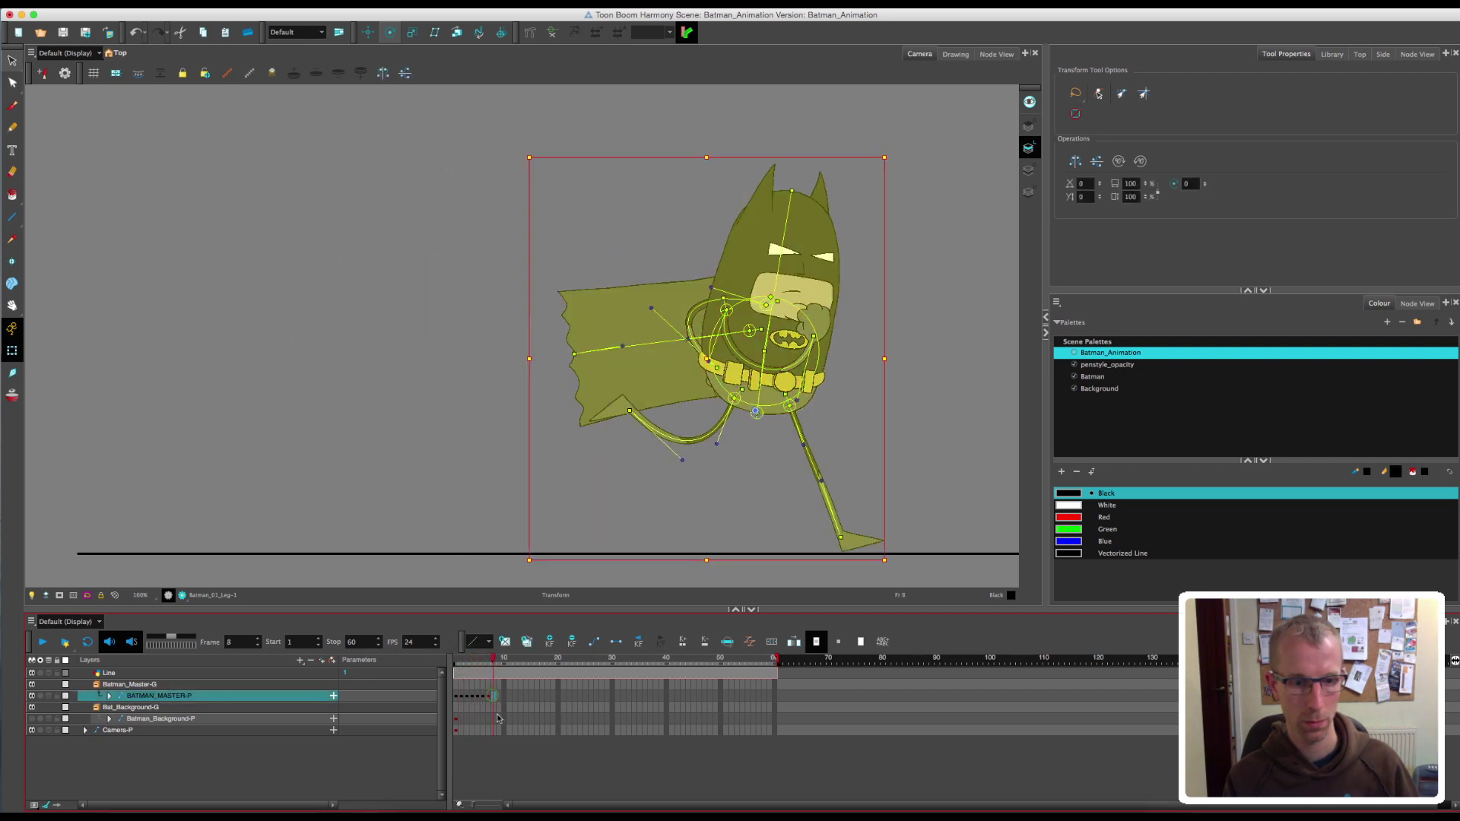
{"action": "left_click_drag", "start_coordinate": [710, 508], "coordinate": [722, 378]}
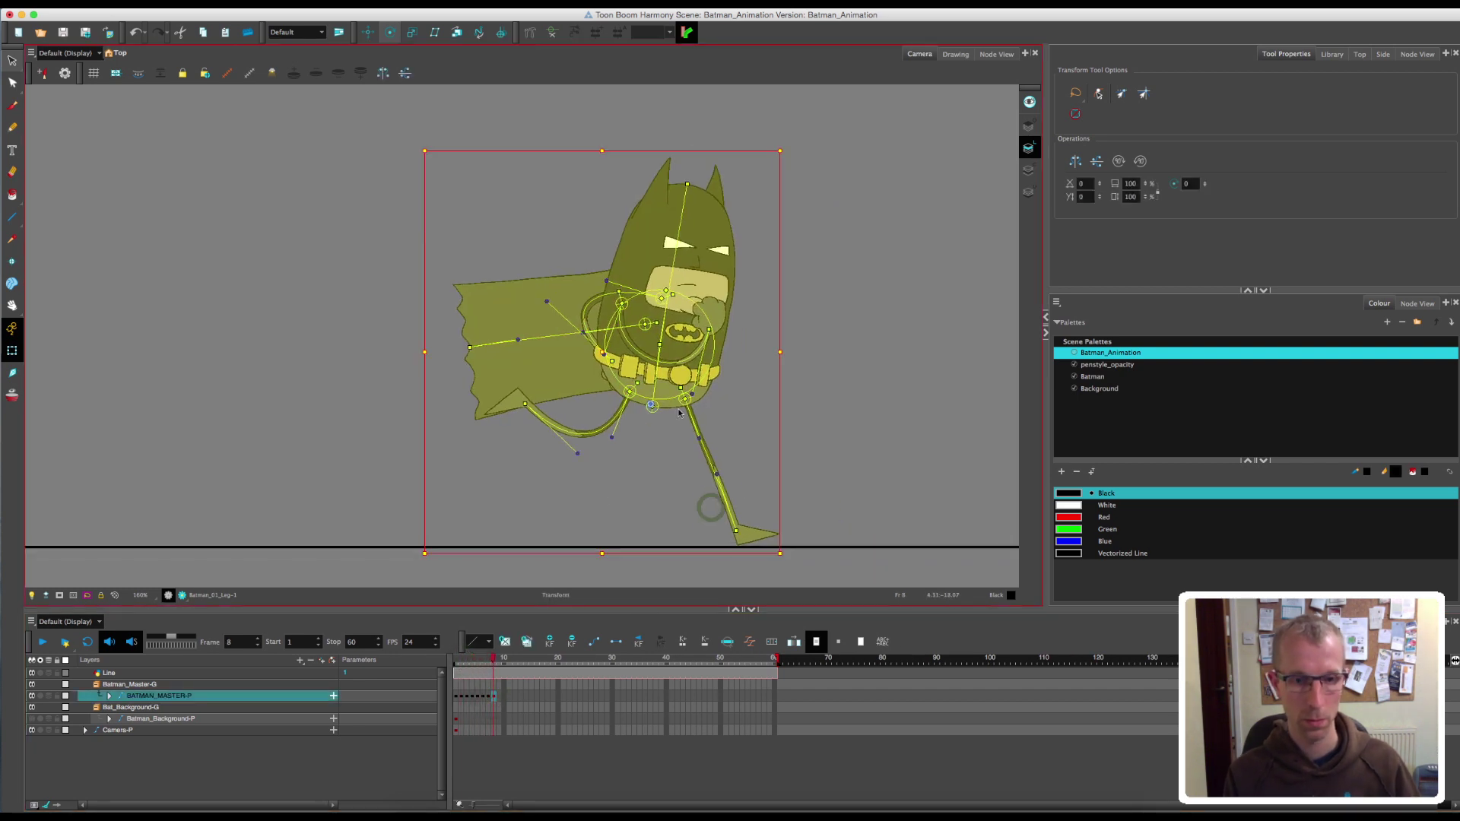
- At frame 8, plant the front leg with a bent knee on the ground line, using onion skinning and frame 3 as reference
{"action": "left_click", "coordinate": [688, 414]}
{"action": "left_click", "coordinate": [494, 695]}
{"action": "left_click", "coordinate": [11, 395]}
{"action": "left_click", "coordinate": [467, 701]}
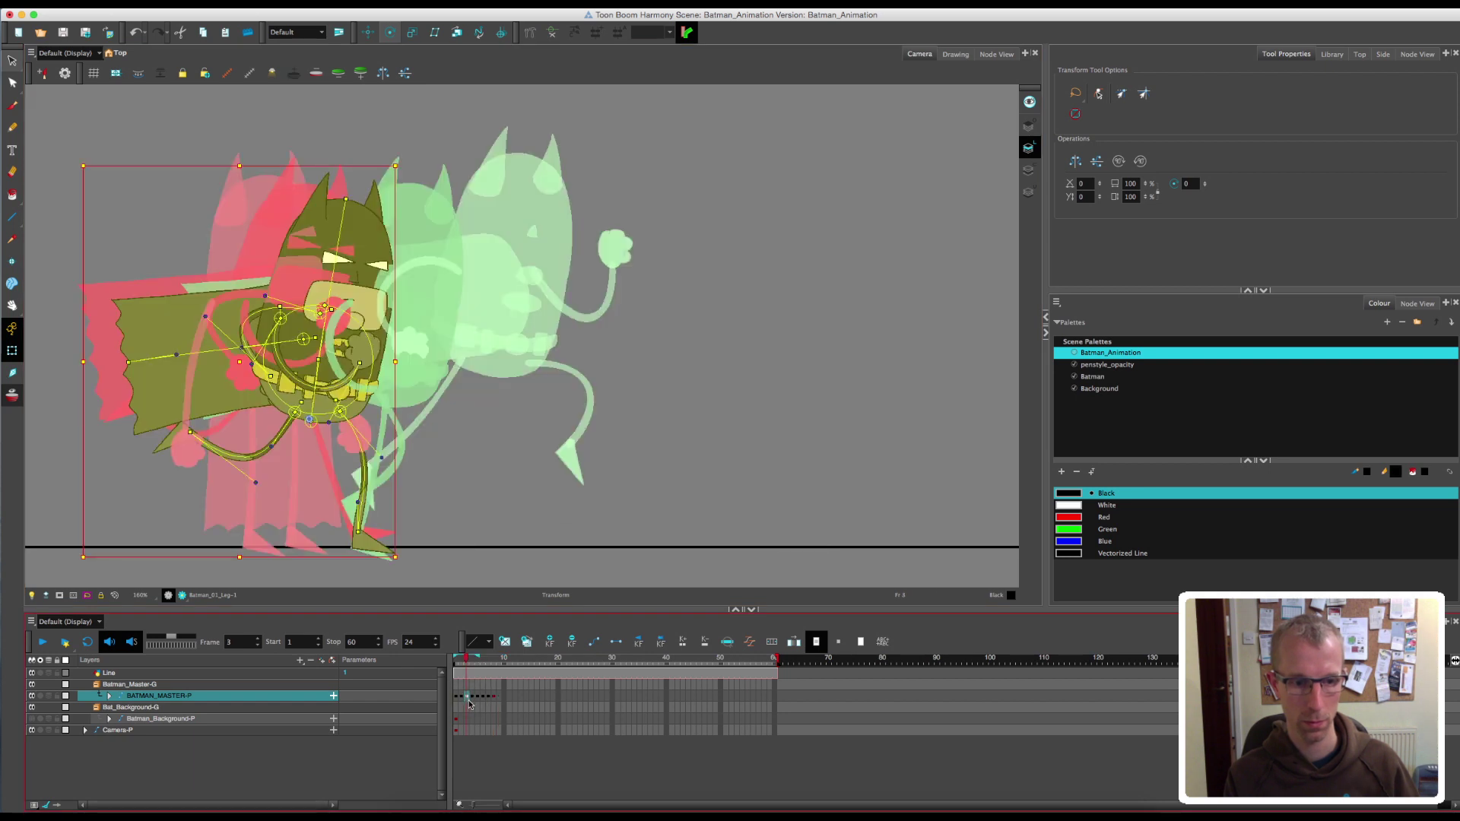
{"action": "left_click", "coordinate": [493, 695]}
{"action": "left_click", "coordinate": [780, 542]}
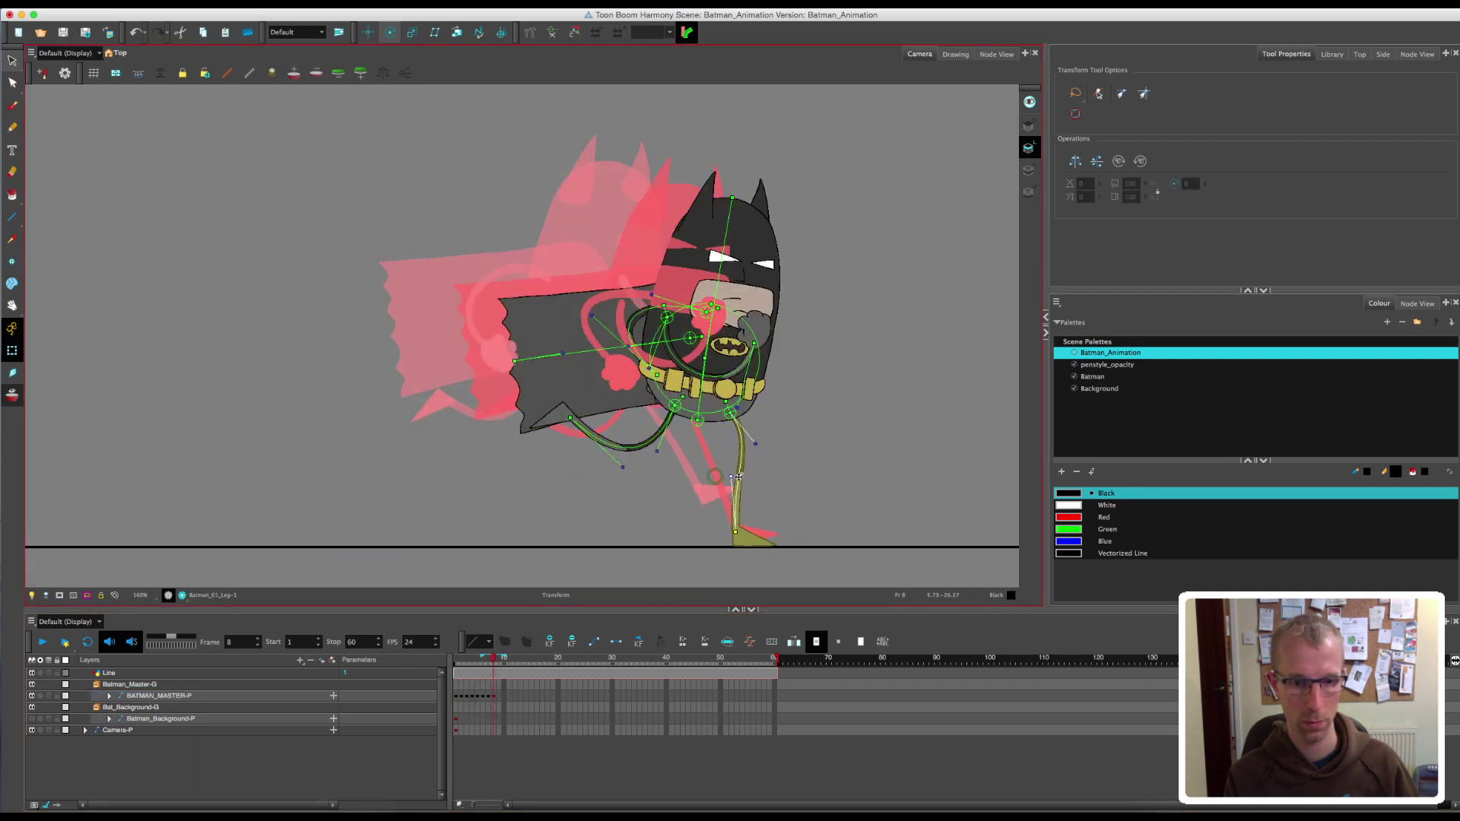
{"action": "left_click_drag", "start_coordinate": [744, 532], "coordinate": [740, 535]}
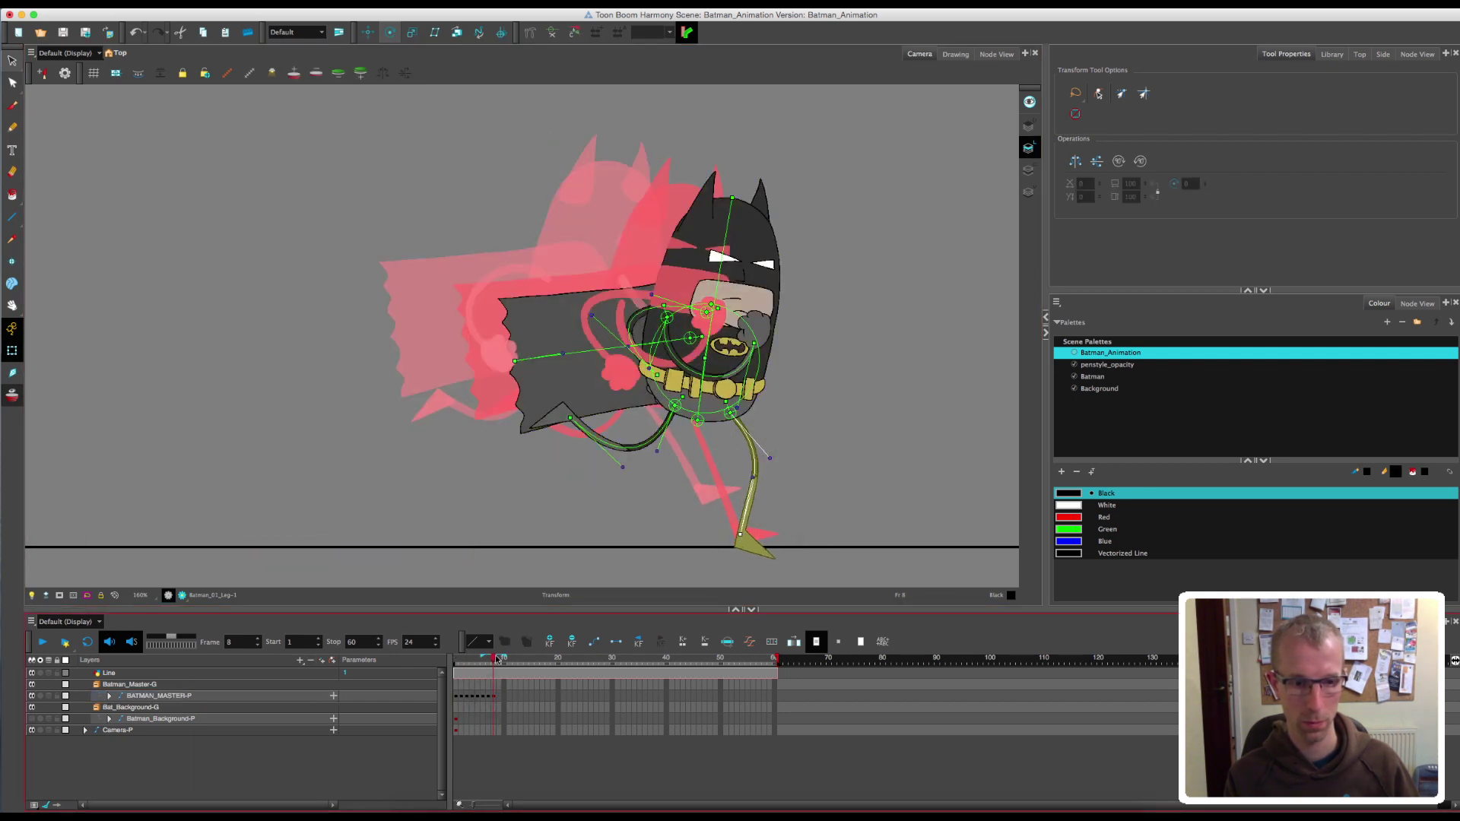
{"action": "left_click", "coordinate": [466, 698]}
{"action": "left_click", "coordinate": [494, 697]}
- Insert a keyframe on BATMAN_MASTER-P at frame 9 and move the whole rig forward and up, using frame 4 as reference
{"action": "left_click", "coordinate": [500, 698]}
{"action": "key", "text": "F6"}
{"action": "left_click", "coordinate": [472, 698]}
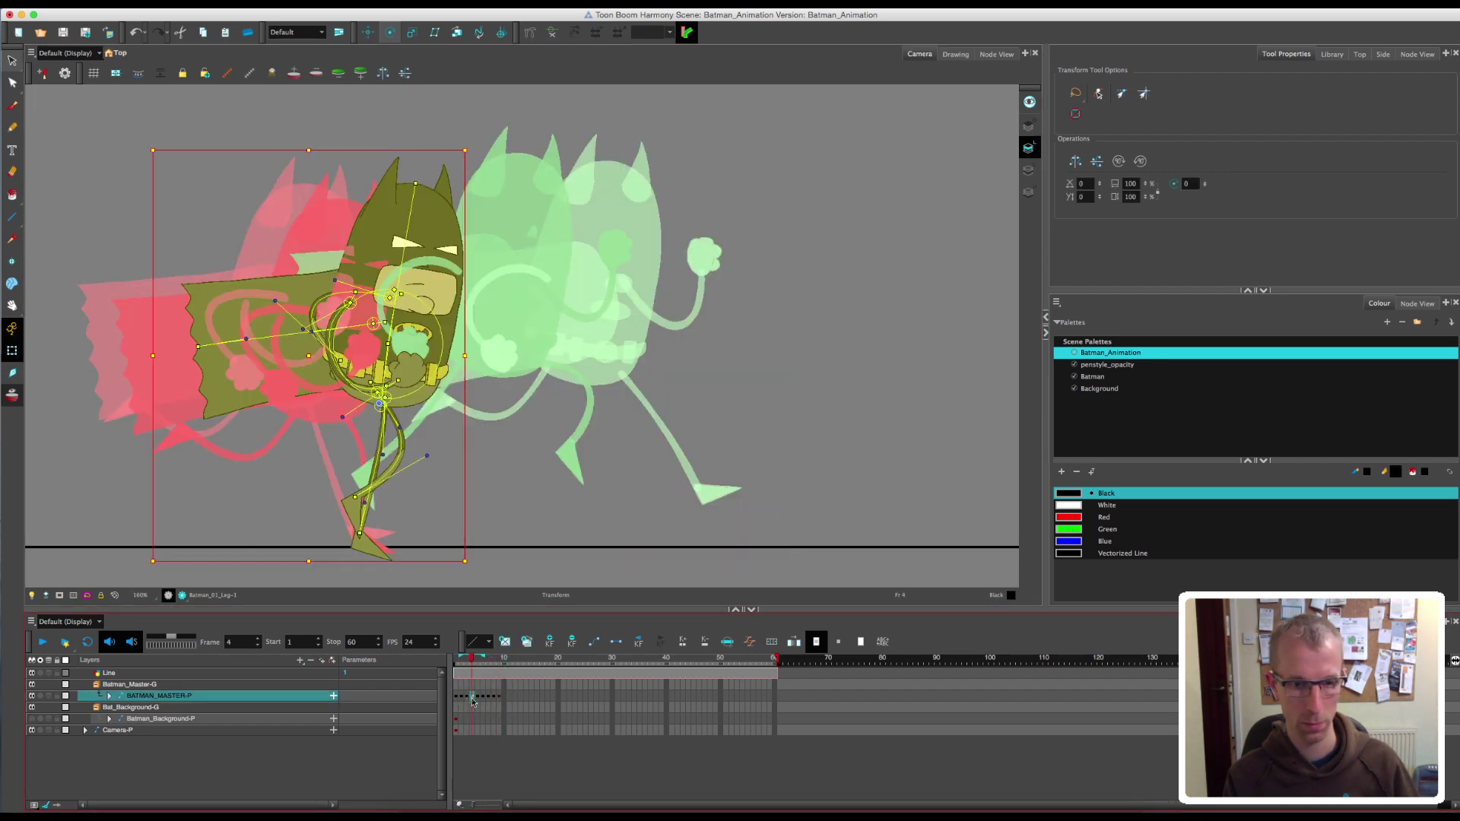
{"action": "left_click_drag", "start_coordinate": [470, 661], "coordinate": [499, 661]}
{"action": "left_click_drag", "start_coordinate": [737, 345], "coordinate": [788, 327]}
{"action": "left_click", "coordinate": [473, 698]}
{"action": "left_click", "coordinate": [499, 698]}
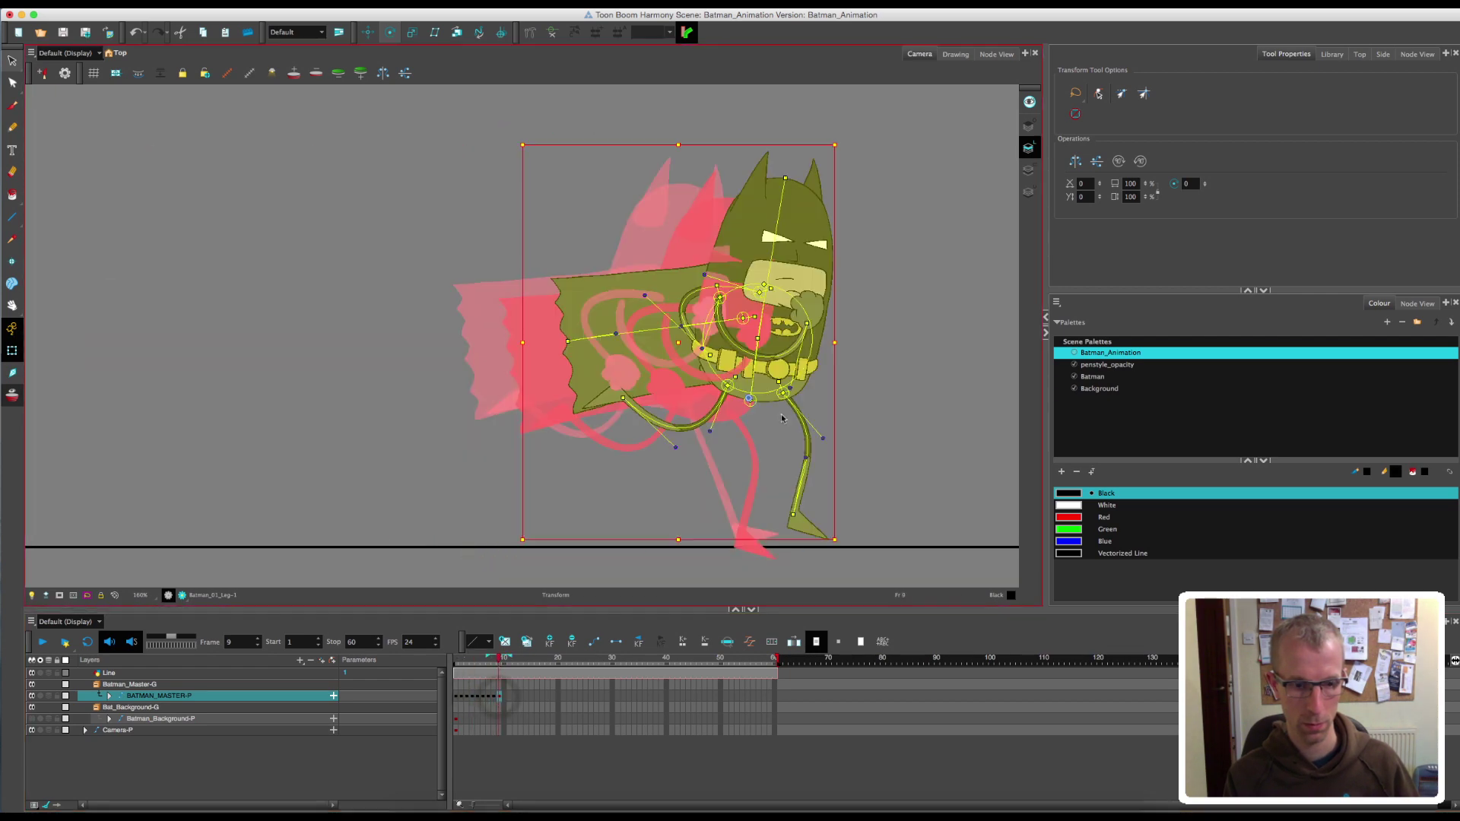
- At frame 9, plant one leg straight under the hips and bring the other through bent, with its foot lifted behind the planted leg
{"action": "left_click", "coordinate": [472, 697]}
{"action": "left_click", "coordinate": [499, 697]}
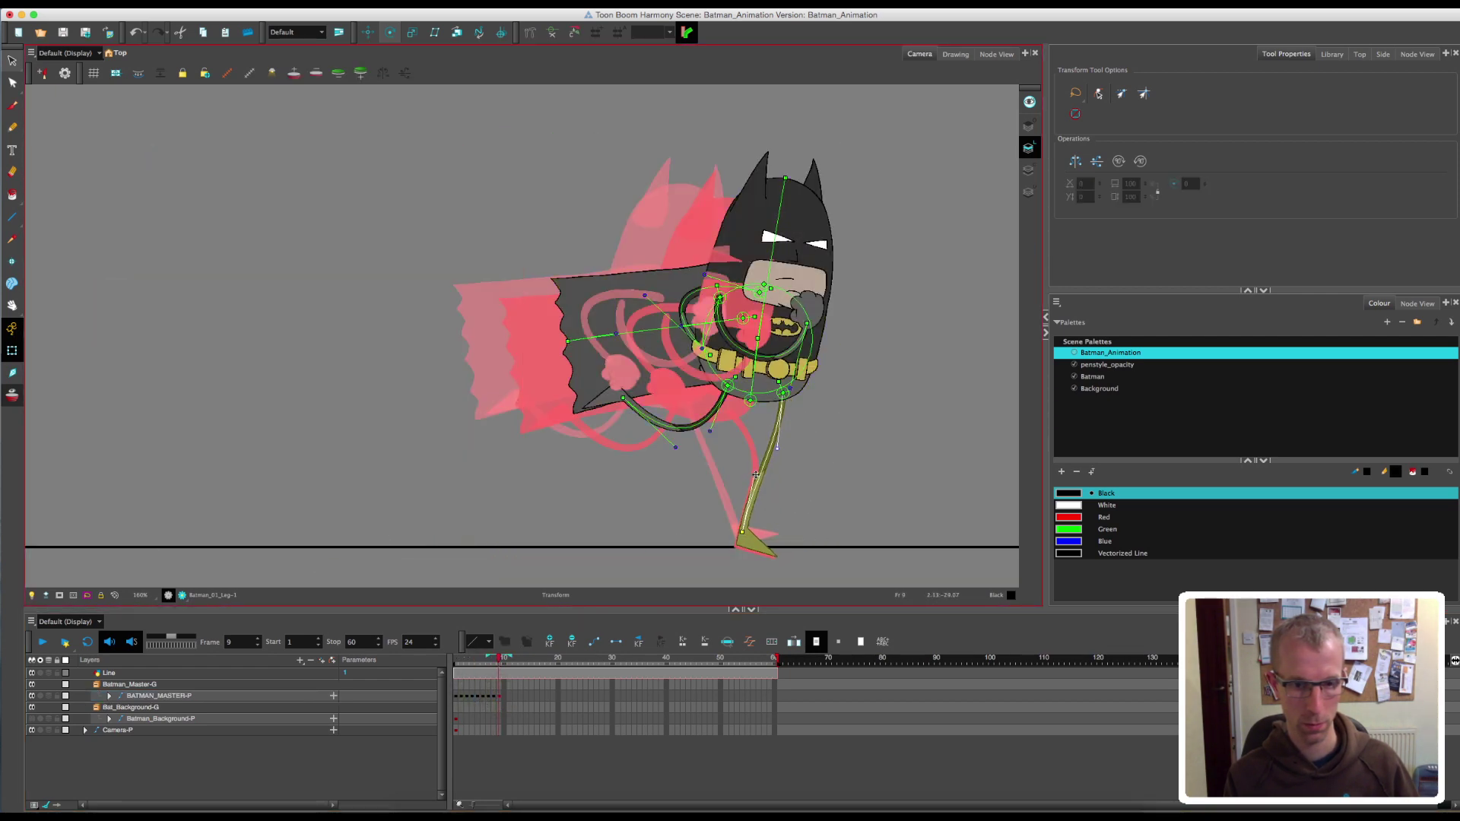
{"action": "left_click", "coordinate": [775, 343]}
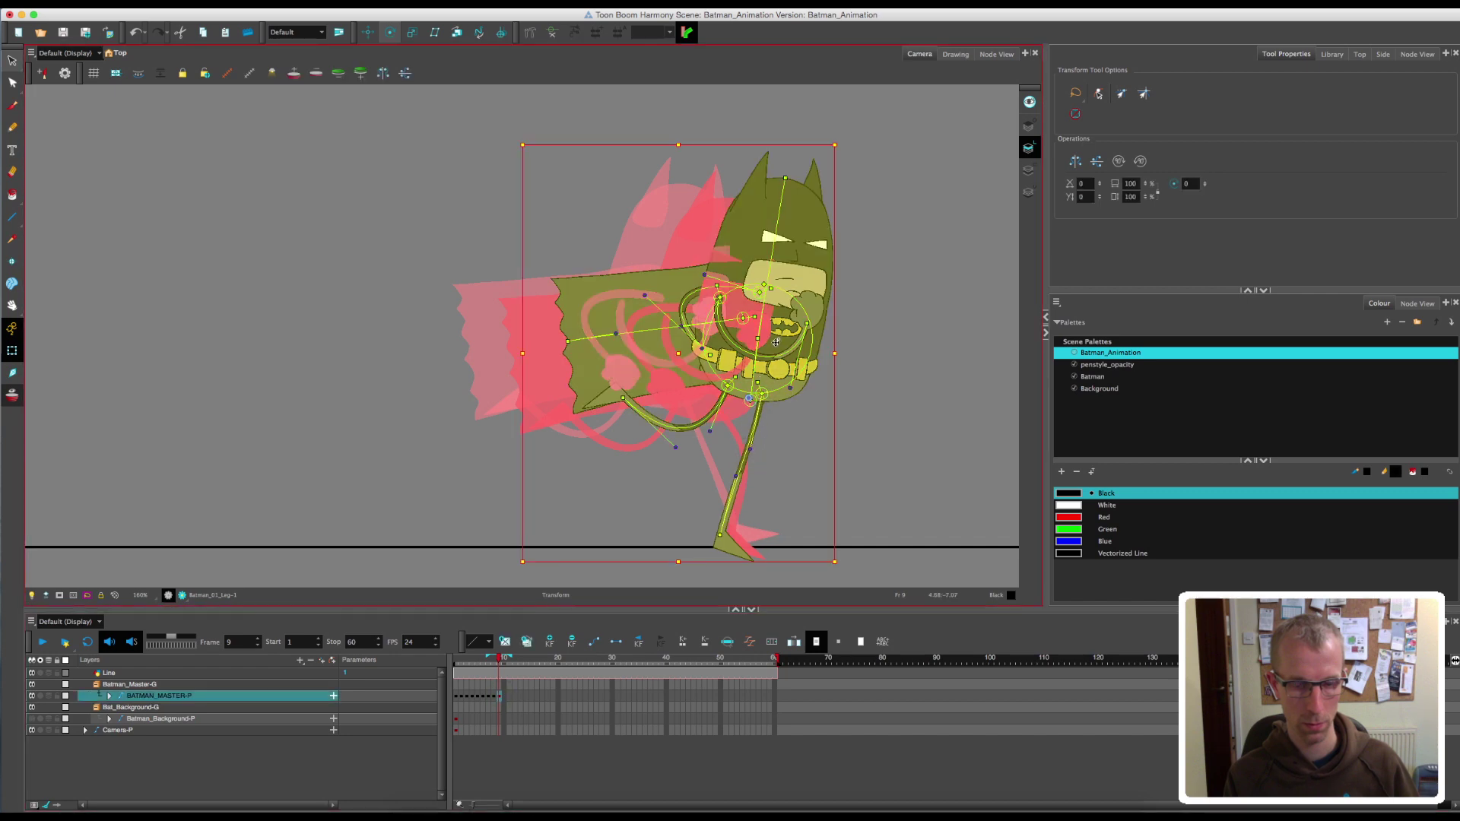
{"action": "left_click_drag", "start_coordinate": [750, 400], "coordinate": [759, 399]}
{"action": "left_click", "coordinate": [494, 696]}
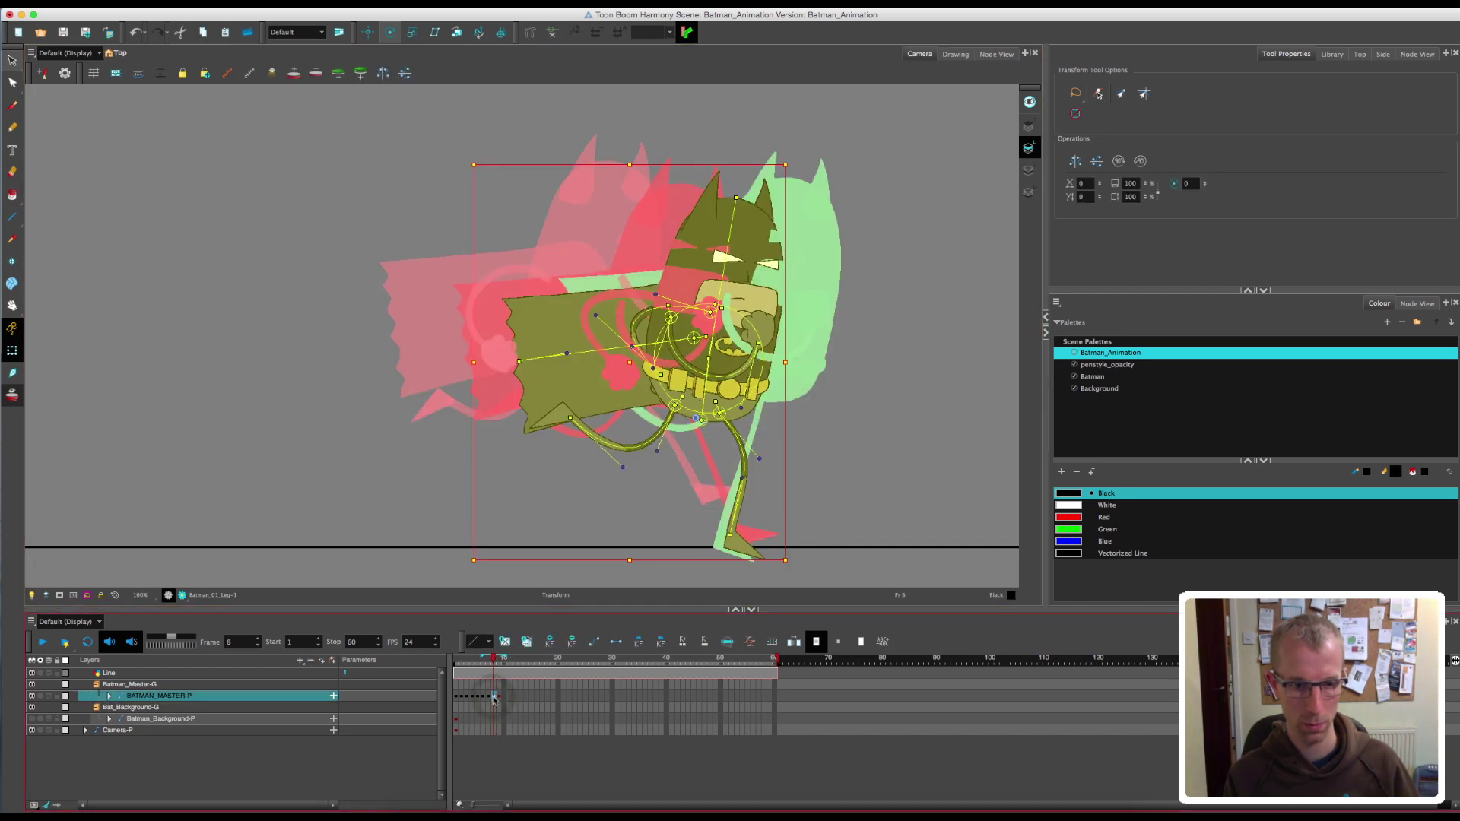
{"action": "left_click", "coordinate": [472, 696]}
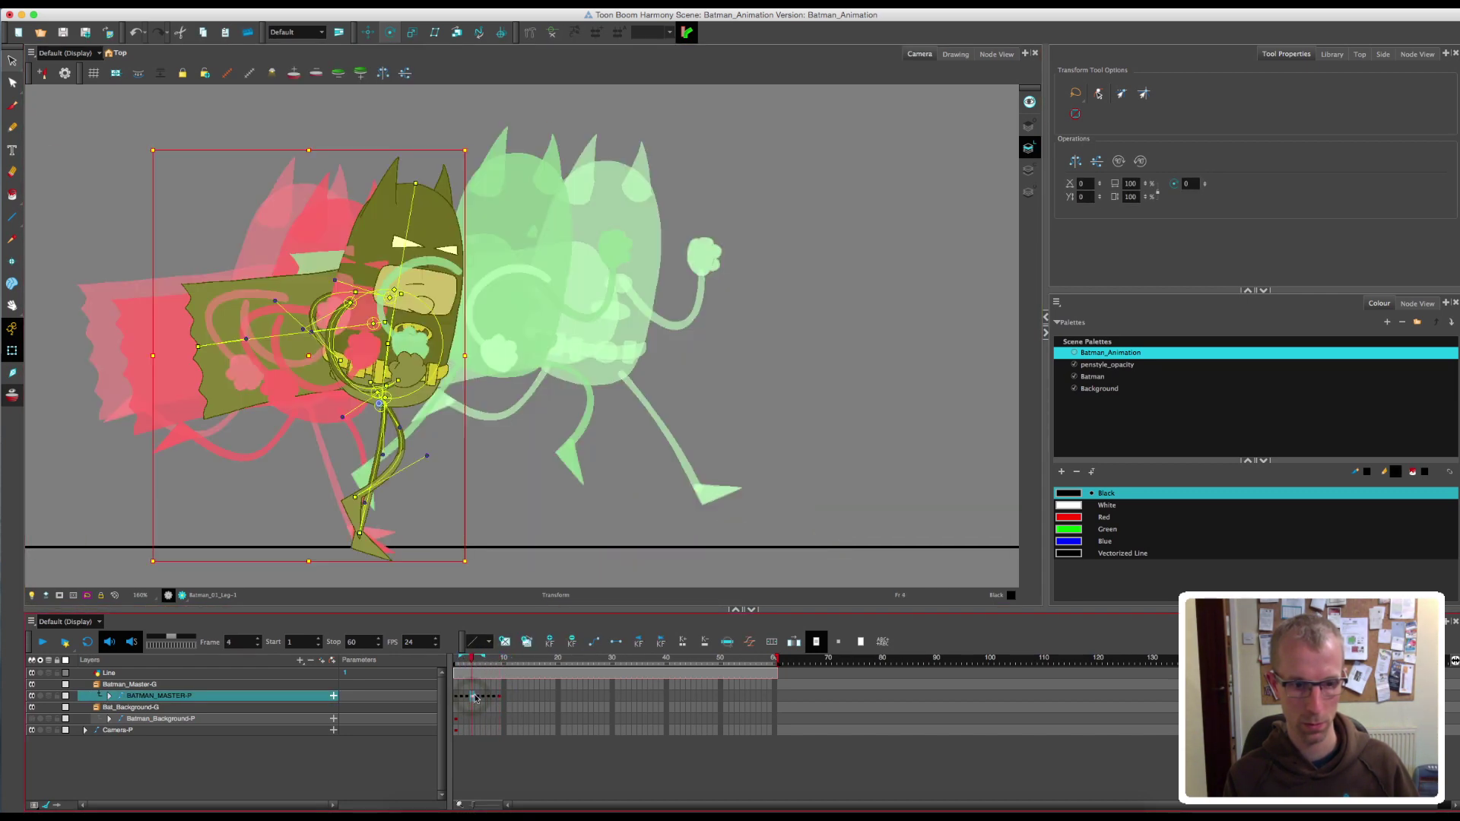
{"action": "left_click", "coordinate": [499, 695]}
{"action": "left_click", "coordinate": [734, 376]}
{"action": "mouse_move", "coordinate": [499, 660]}
{"action": "left_mouse_down"}
{"action": "mouse_move", "coordinate": [503, 673]}
{"action": "mouse_move", "coordinate": [457, 686]}
{"action": "mouse_move", "coordinate": [499, 688]}
{"action": "left_mouse_up"}
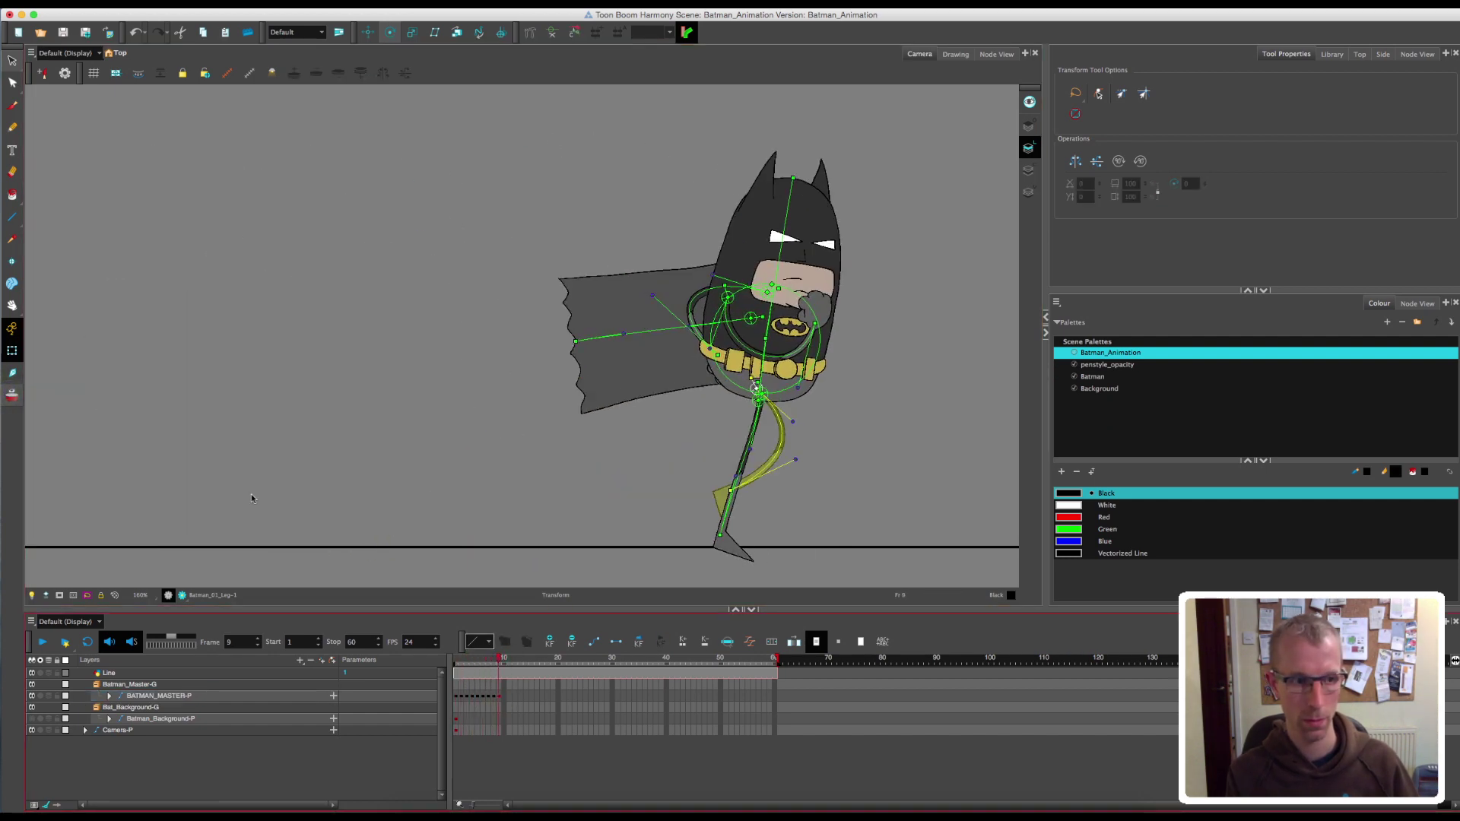
- Rotate the planted foot at frame 9 flatter against the ground line and align it with the onion-skinned frame 8 foot
{"action": "left_click", "coordinate": [13, 396]}
{"action": "left_click", "coordinate": [719, 536]}
{"action": "left_click", "coordinate": [741, 557]}
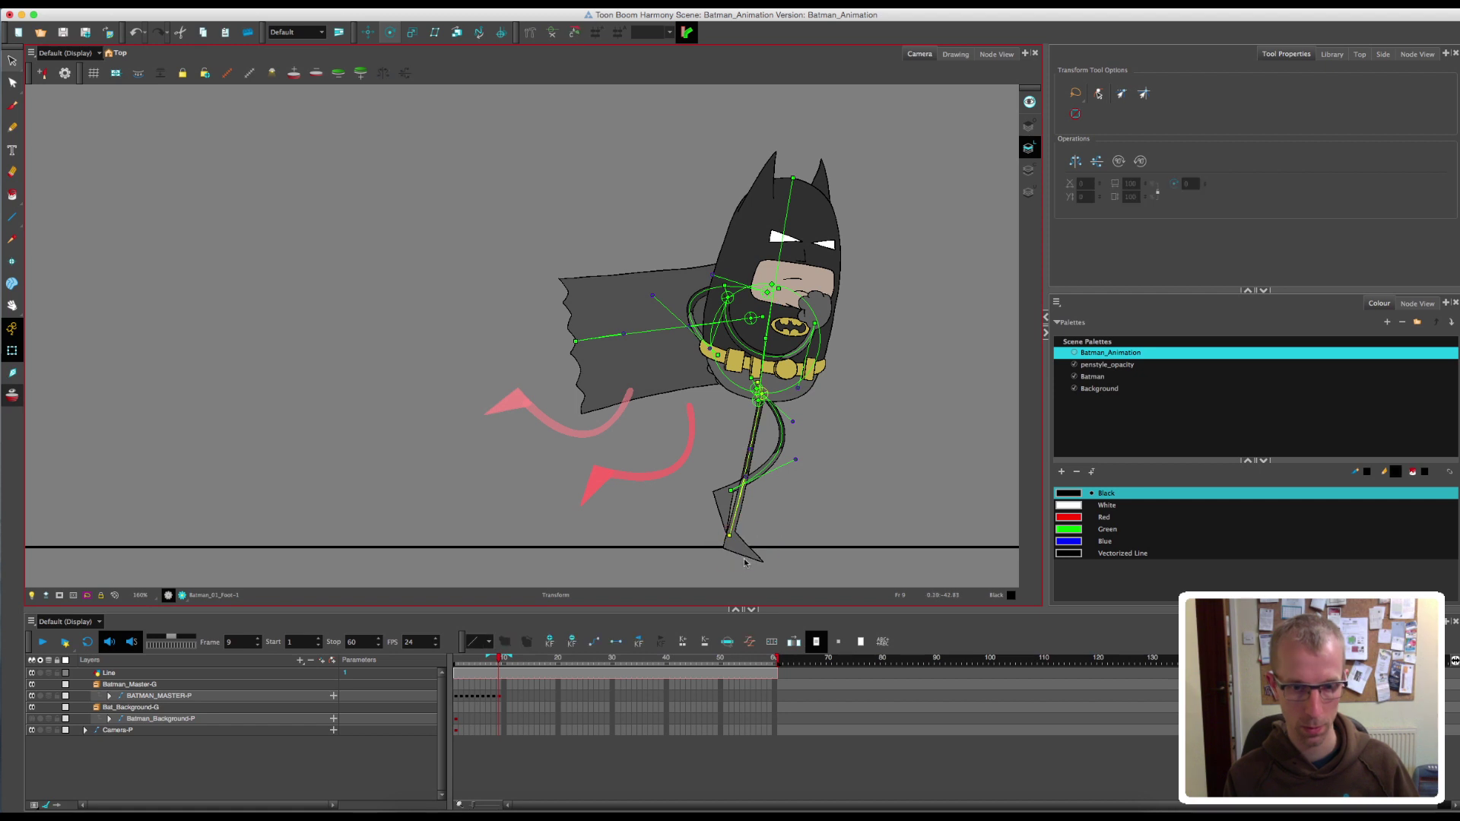
{"action": "left_click", "coordinate": [390, 32]}
{"action": "scroll", "coordinate": [764, 419], "scroll_direction": "up", "scroll_amount": 8}
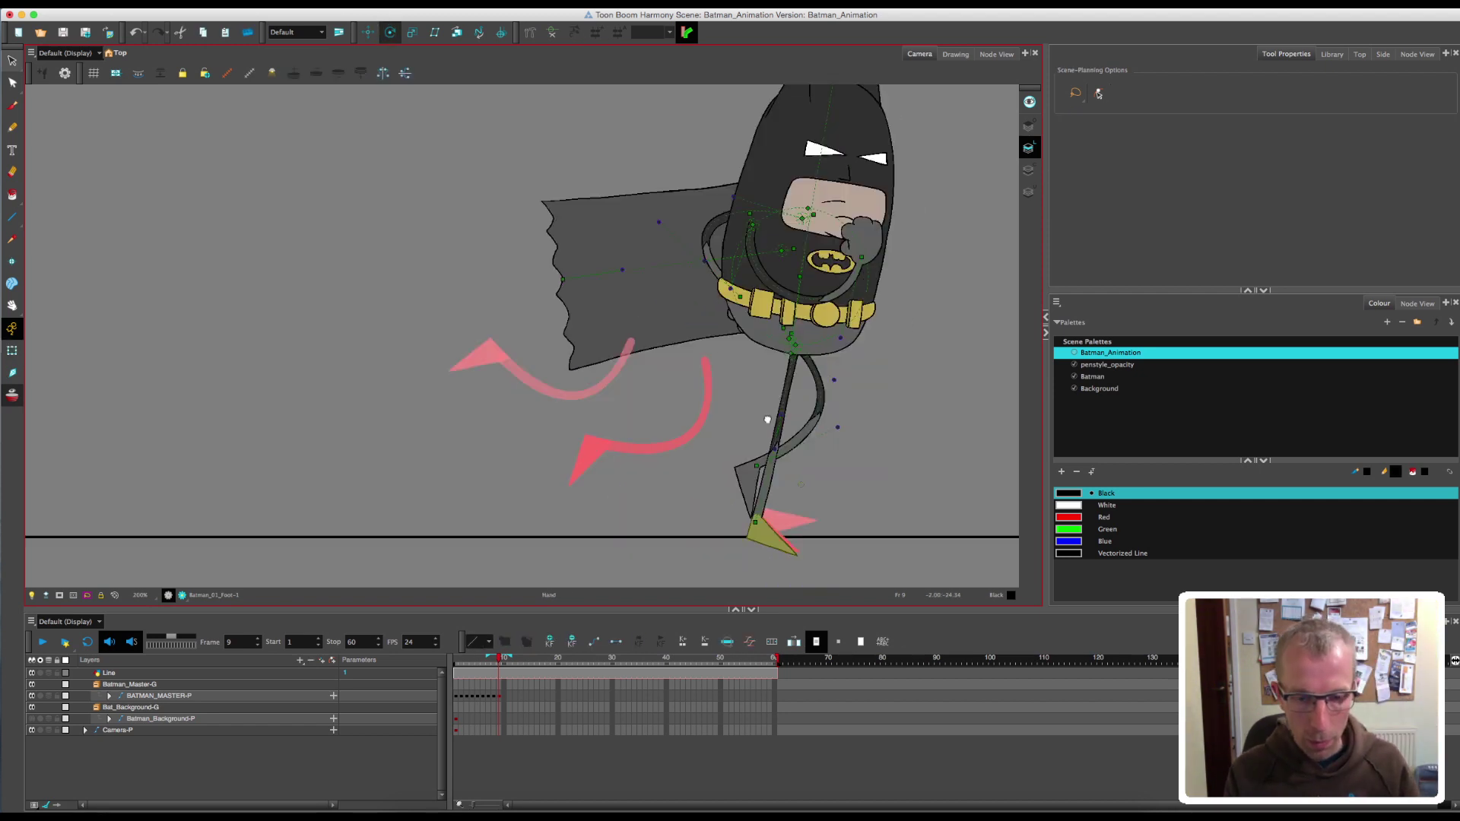
{"action": "left_click_drag", "start_coordinate": [739, 518], "coordinate": [579, 414]}
{"action": "key", "text": "2"}
{"action": "key", "text": "2"}
{"action": "left_click", "coordinate": [606, 773]}
{"action": "key", "text": "1"}
{"action": "key", "text": "1"}
{"action": "key", "text": "1"}
{"action": "left_click", "coordinate": [650, 476]}
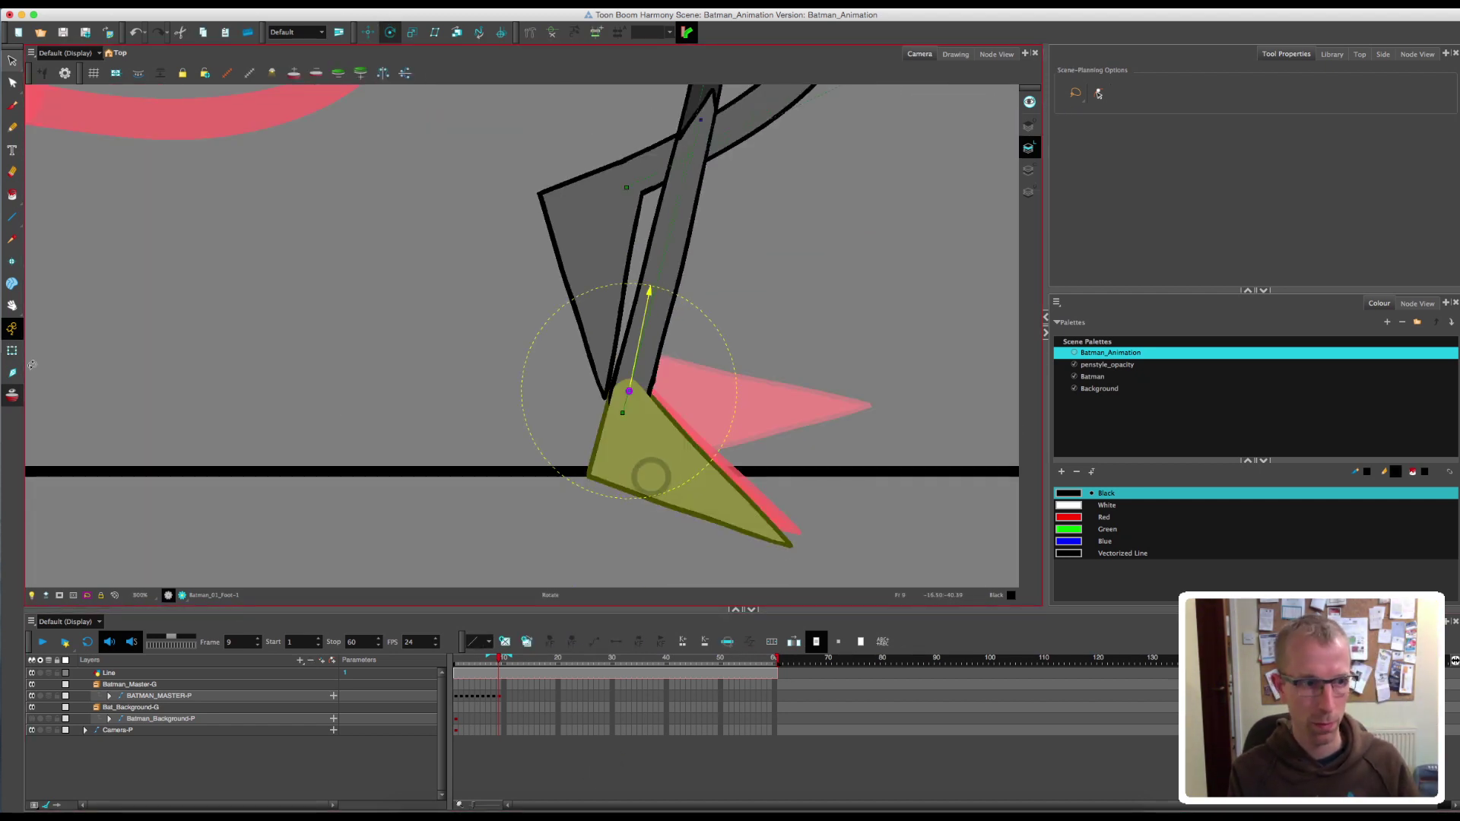
{"action": "left_click", "coordinate": [12, 351]}
{"action": "left_click_drag", "start_coordinate": [822, 560], "coordinate": [822, 522]}
{"action": "left_click", "coordinate": [495, 696]}
{"action": "left_click", "coordinate": [651, 474]}
{"action": "left_click", "coordinate": [501, 658]}
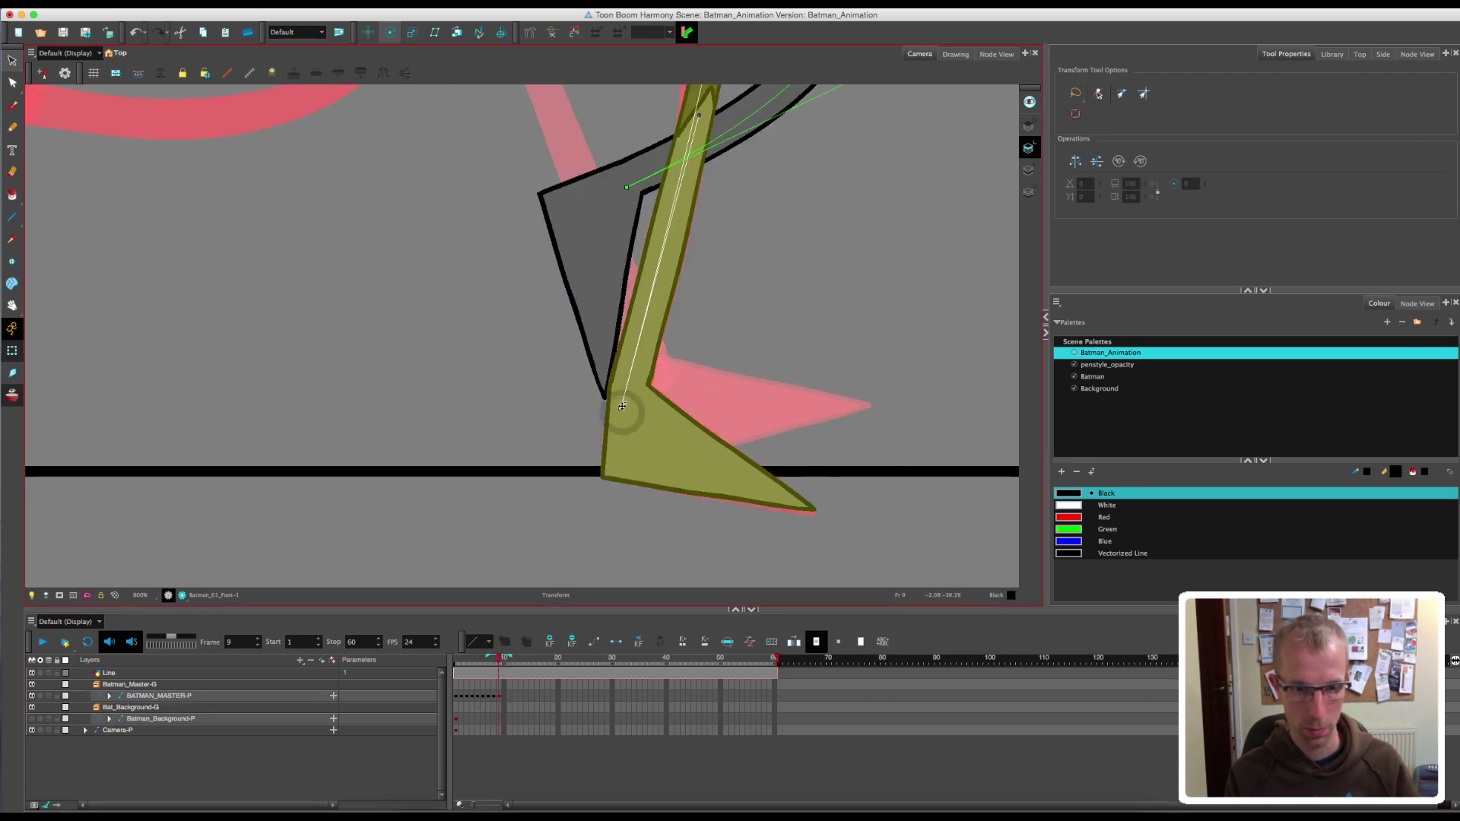
- Compare the planted foot's angle and ground contact between frames 3 and 4
{"action": "left_click_drag", "start_coordinate": [500, 659], "coordinate": [471, 658]}
{"action": "key", "text": "1"}
{"action": "key", "text": "1"}
{"action": "key", "text": "1"}
{"action": "key", "text": "space"}
{"action": "left_click_drag", "start_coordinate": [584, 365], "coordinate": [626, 410]}
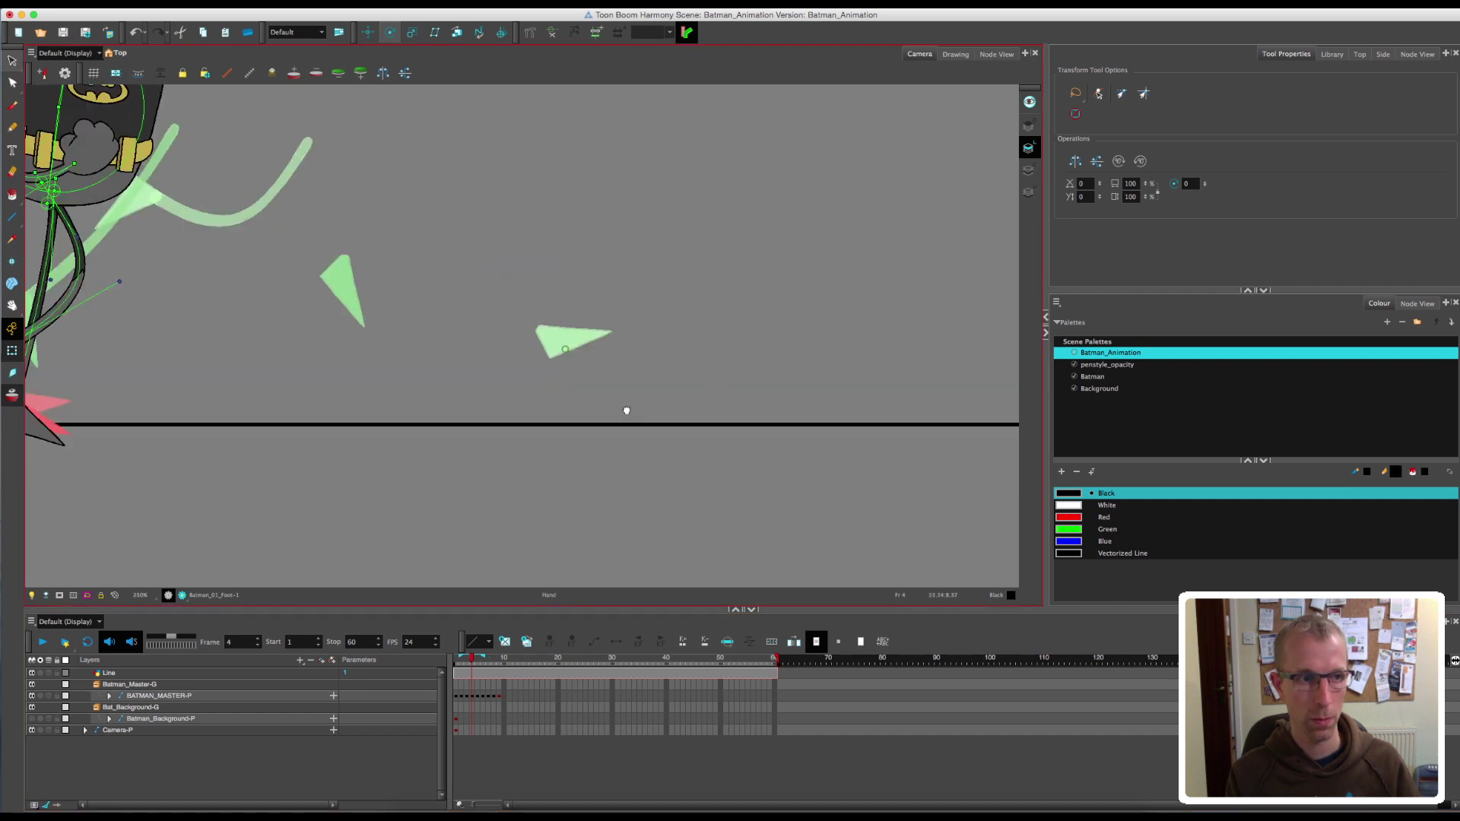
{"action": "key", "text": "1"}
{"action": "left_click_drag", "start_coordinate": [587, 325], "coordinate": [603, 365]}
{"action": "mouse_move", "coordinate": [472, 659]}
{"action": "left_mouse_down"}
{"action": "mouse_move", "coordinate": [494, 673]}
{"action": "mouse_move", "coordinate": [467, 682]}
{"action": "mouse_move", "coordinate": [497, 694]}
{"action": "mouse_move", "coordinate": [471, 707]}
{"action": "mouse_move", "coordinate": [471, 665]}
{"action": "mouse_move", "coordinate": [497, 673]}
{"action": "mouse_move", "coordinate": [466, 673]}
{"action": "left_mouse_up"}
{"action": "left_click", "coordinate": [355, 453]}
{"action": "left_click", "coordinate": [389, 32]}
{"action": "left_click_drag", "start_coordinate": [436, 469], "coordinate": [601, 407]}
{"action": "key", "text": "2"}
{"action": "key", "text": "2"}
{"action": "key", "text": "2"}
{"action": "key", "text": "2"}
{"action": "key", "text": "2"}
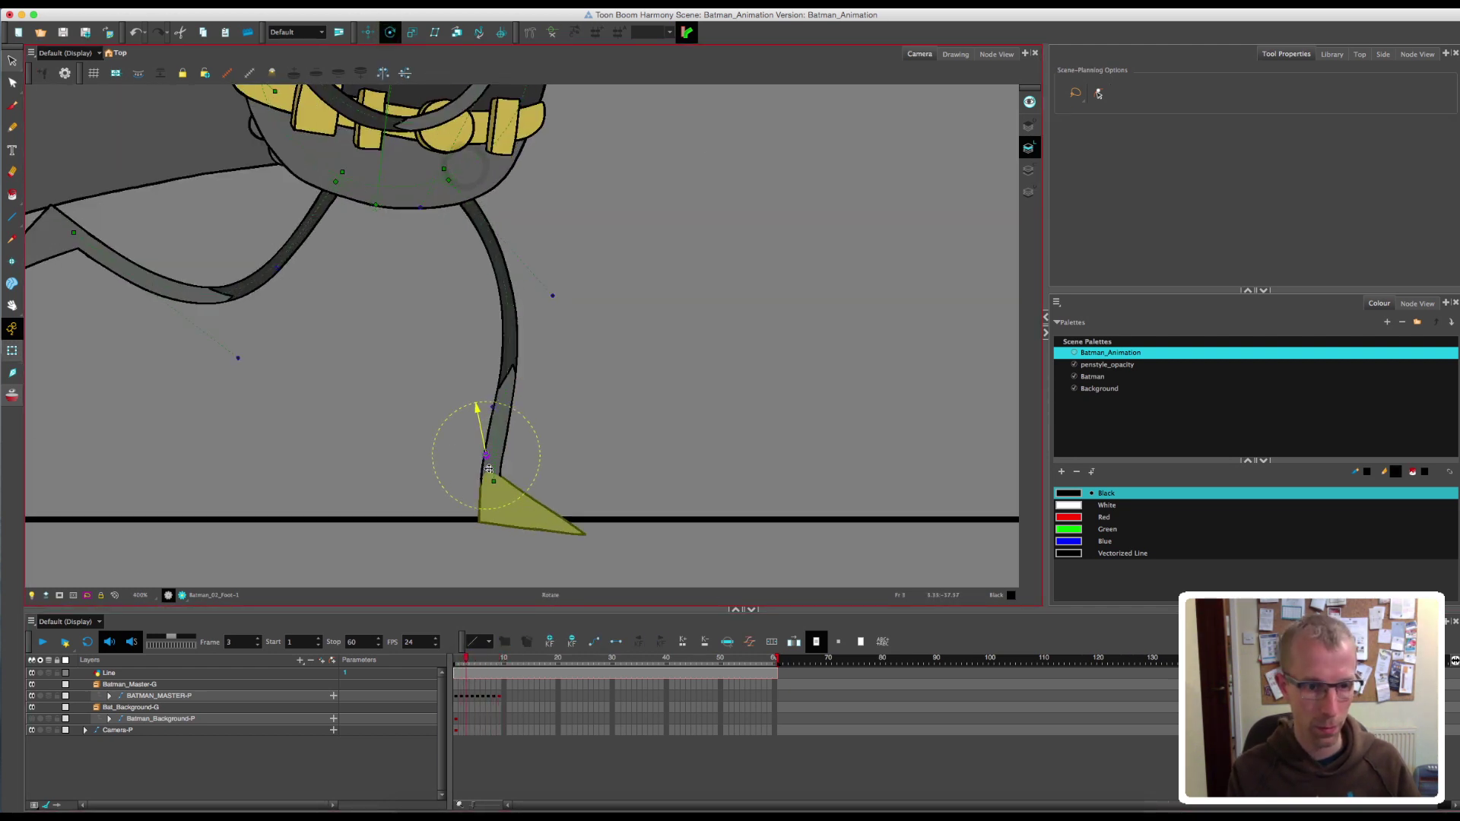
{"action": "left_click", "coordinate": [13, 351]}
{"action": "left_click", "coordinate": [471, 697]}
{"action": "left_click", "coordinate": [534, 525]}
{"action": "left_click", "coordinate": [466, 697]}
{"action": "left_click", "coordinate": [472, 698]}
- Rotate the planted foot at frame 4 flatter on the ground and align it with the onion-skinned frame 3 foot
{"action": "left_click", "coordinate": [543, 534]}
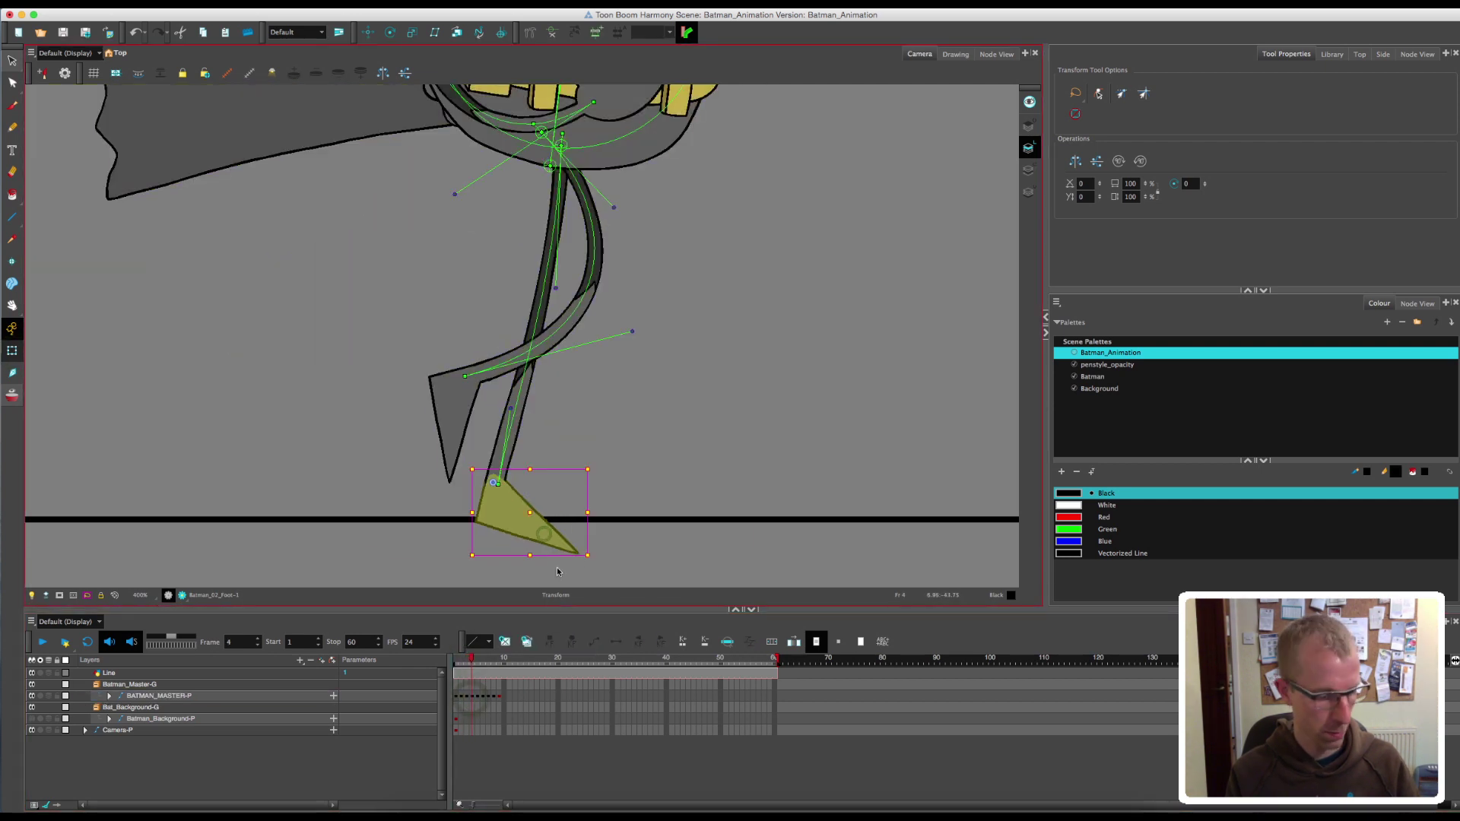
{"action": "left_click", "coordinate": [12, 397]}
{"action": "left_click_drag", "start_coordinate": [374, 567], "coordinate": [408, 476]}
{"action": "key", "text": "2"}
{"action": "key", "text": "2"}
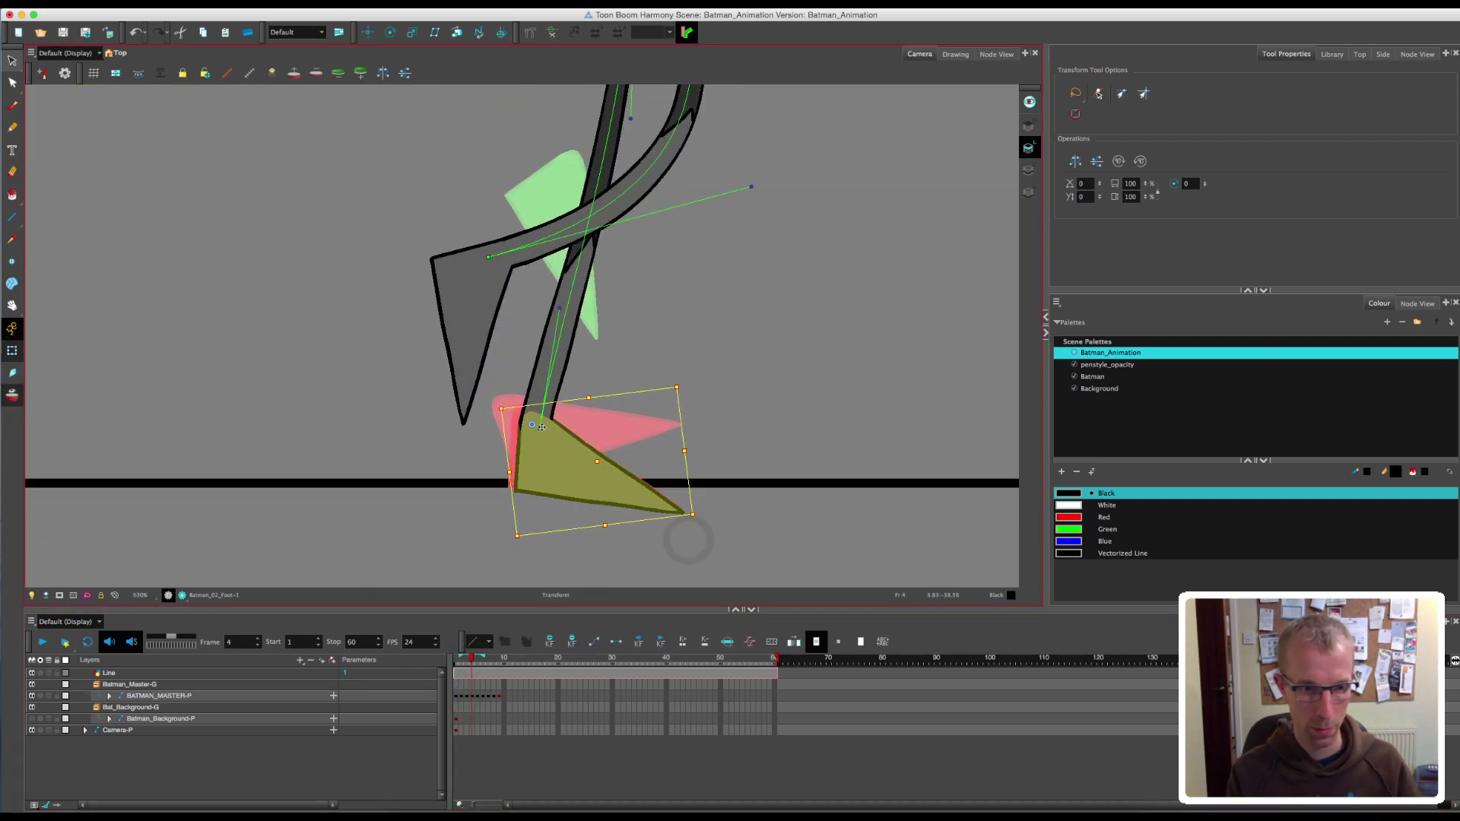
{"action": "key", "text": "."}
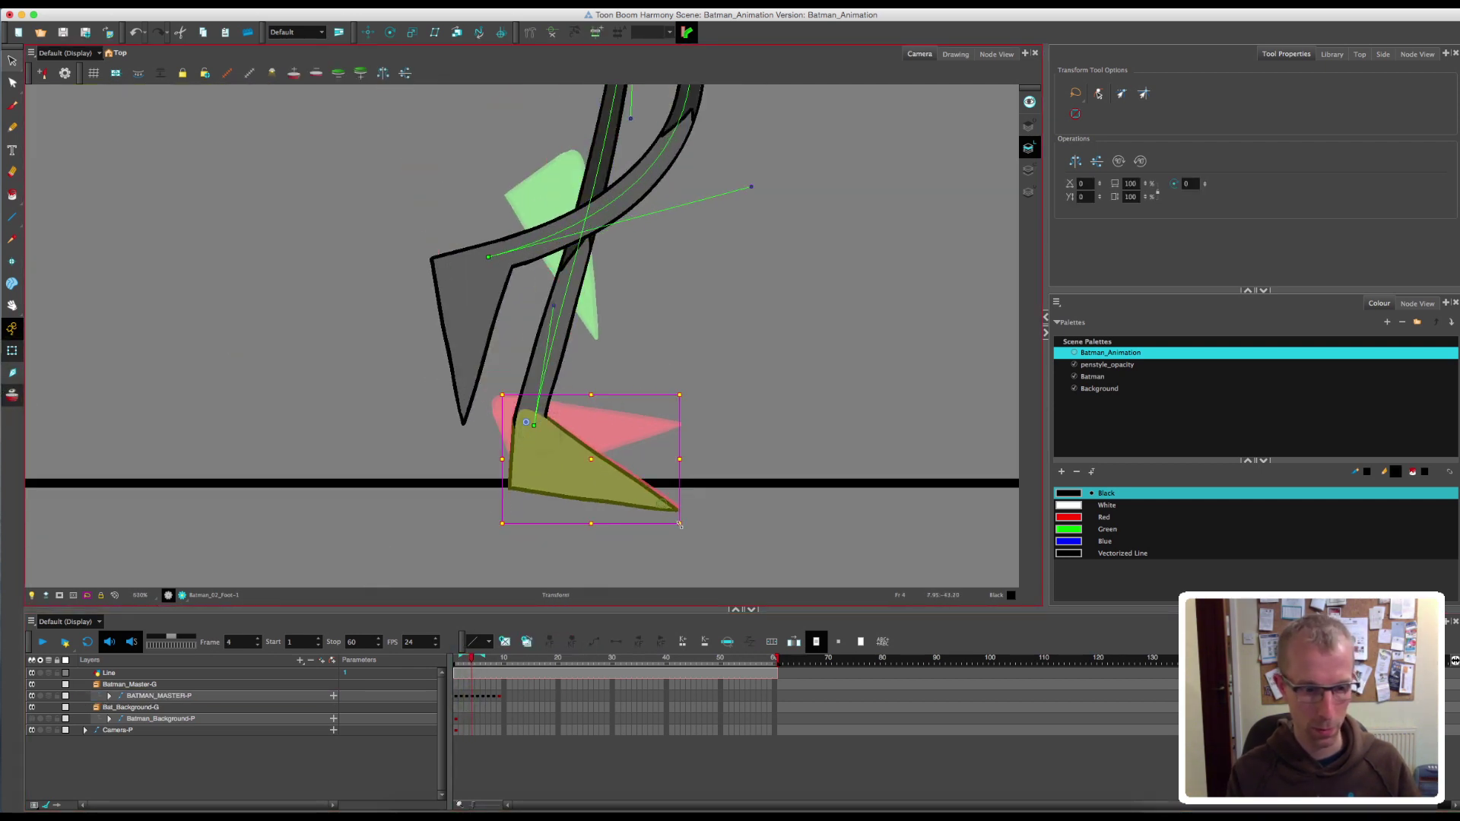
- Review the full-figure poses from frame 6 to frame 9 with onion skinning turned off
{"action": "left_click_drag", "start_coordinate": [471, 660], "coordinate": [482, 660]}
{"action": "key", "text": "1"}
{"action": "key", "text": "1"}
{"action": "key", "text": "1"}
{"action": "key", "text": "1"}
{"action": "key", "text": "1"}
{"action": "left_click_drag", "start_coordinate": [654, 389], "coordinate": [500, 556]}
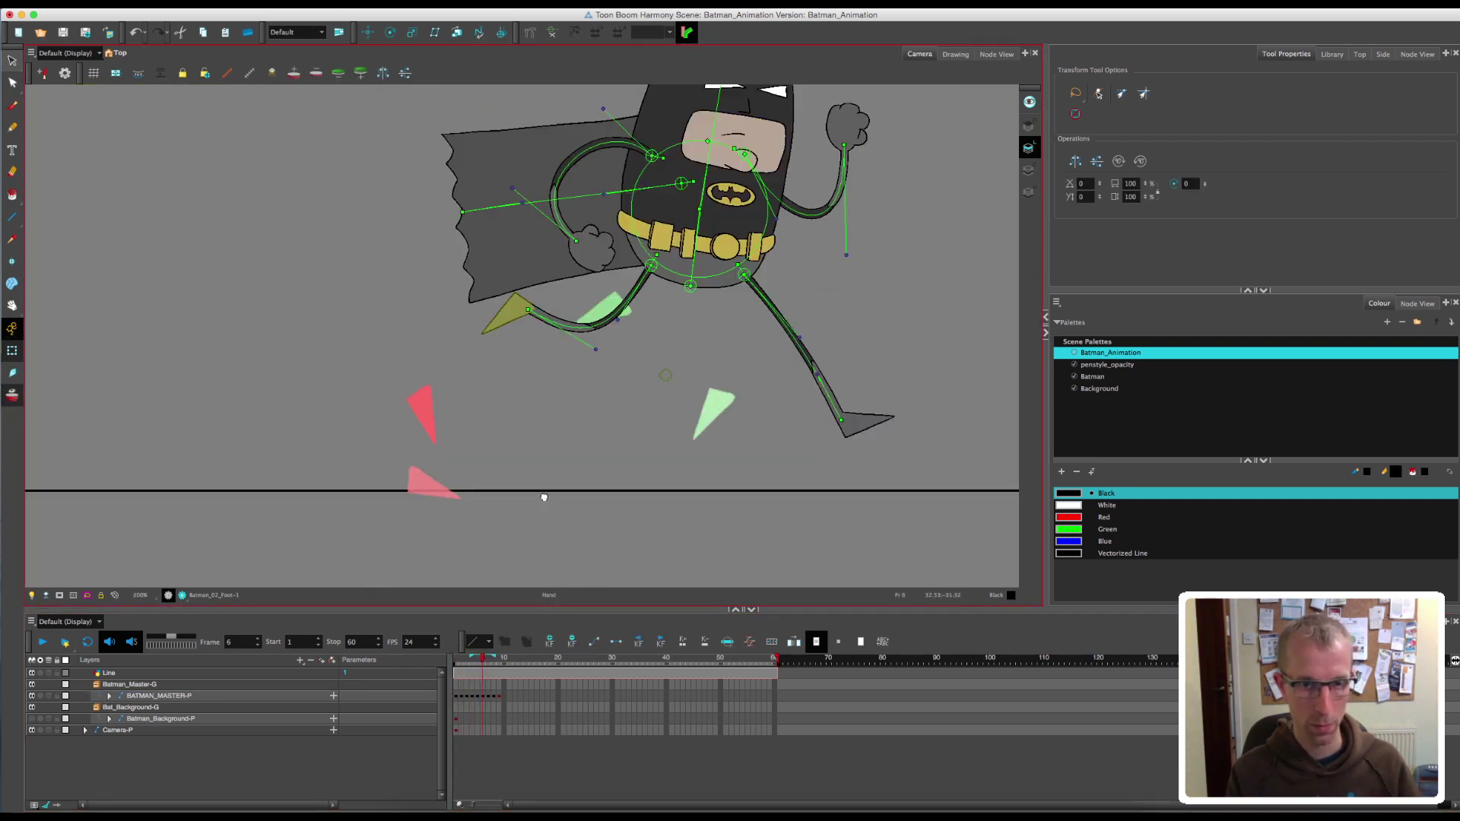
{"action": "key", "text": "1"}
{"action": "left_click", "coordinate": [12, 395]}
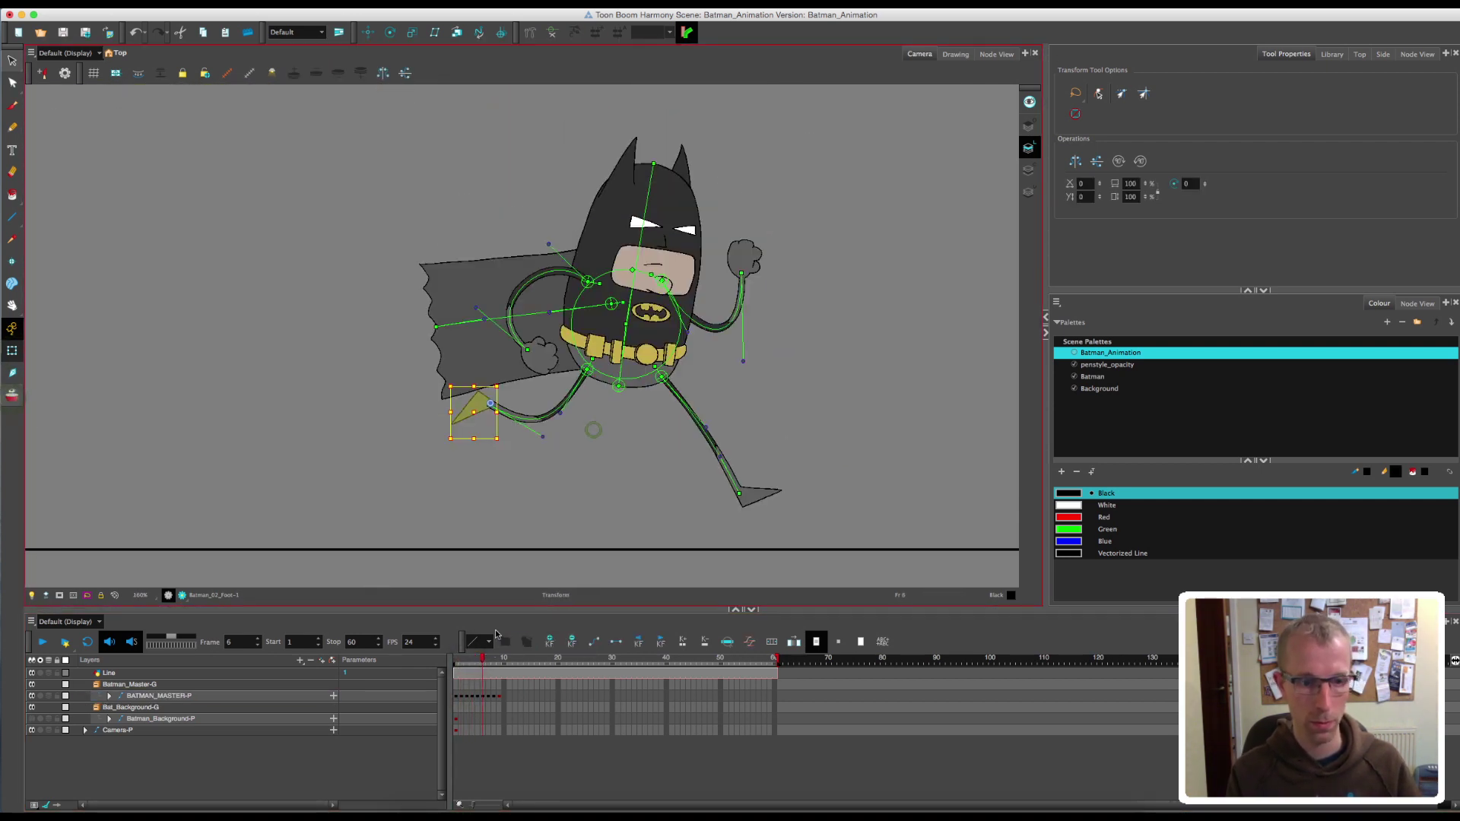
{"action": "left_click_drag", "start_coordinate": [482, 660], "coordinate": [500, 709]}
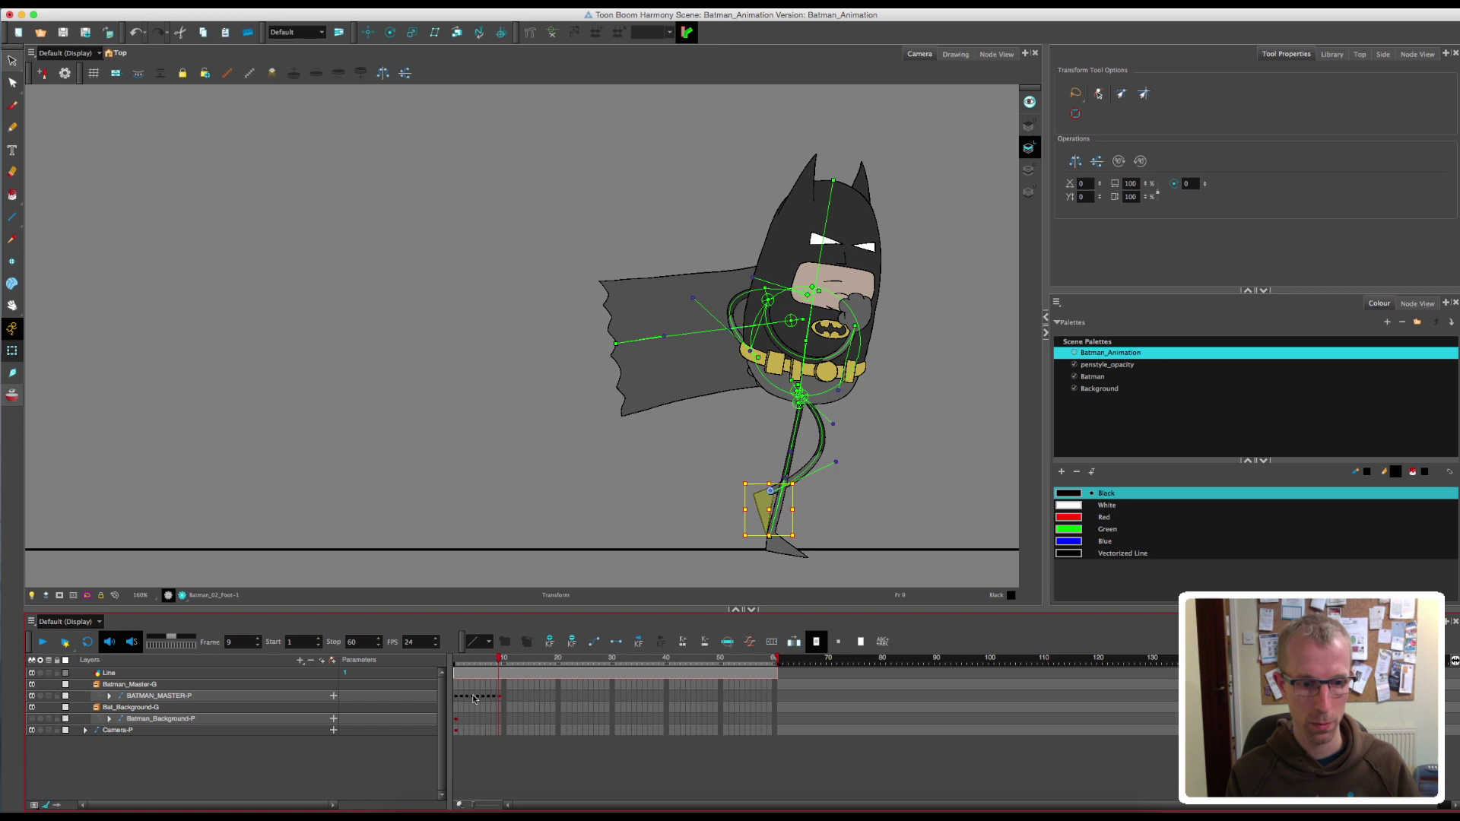
- Insert a keyframe on BATMAN_MASTER-P at frame 10 and move the rig forward and up with onion skinning on
{"action": "left_click", "coordinate": [474, 698]}
{"action": "left_click", "coordinate": [485, 698]}
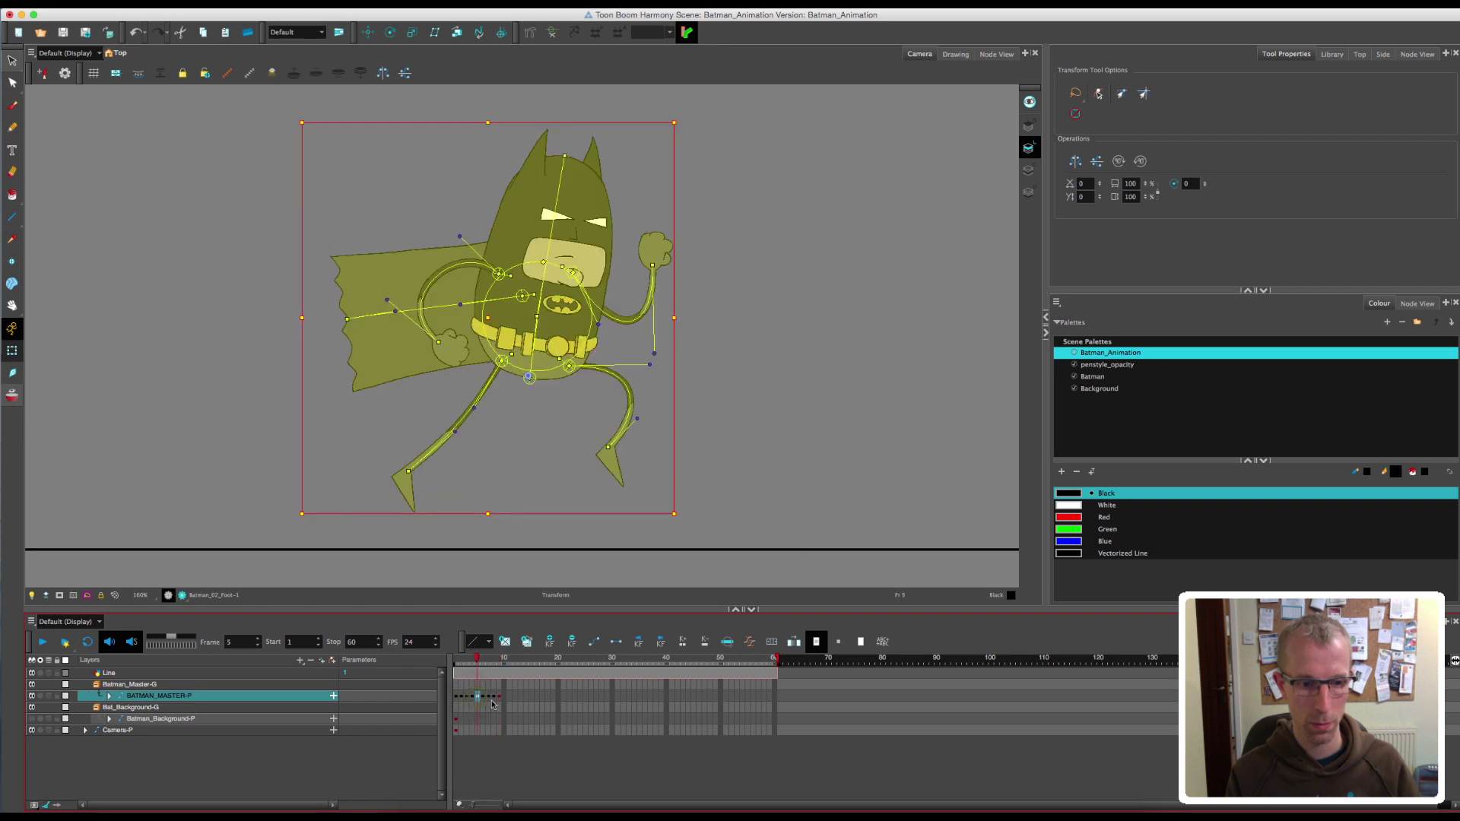
{"action": "left_click", "coordinate": [504, 698]}
{"action": "key", "text": "F6"}
{"action": "left_click_drag", "start_coordinate": [717, 475], "coordinate": [539, 499]}
{"action": "left_click", "coordinate": [88, 485]}
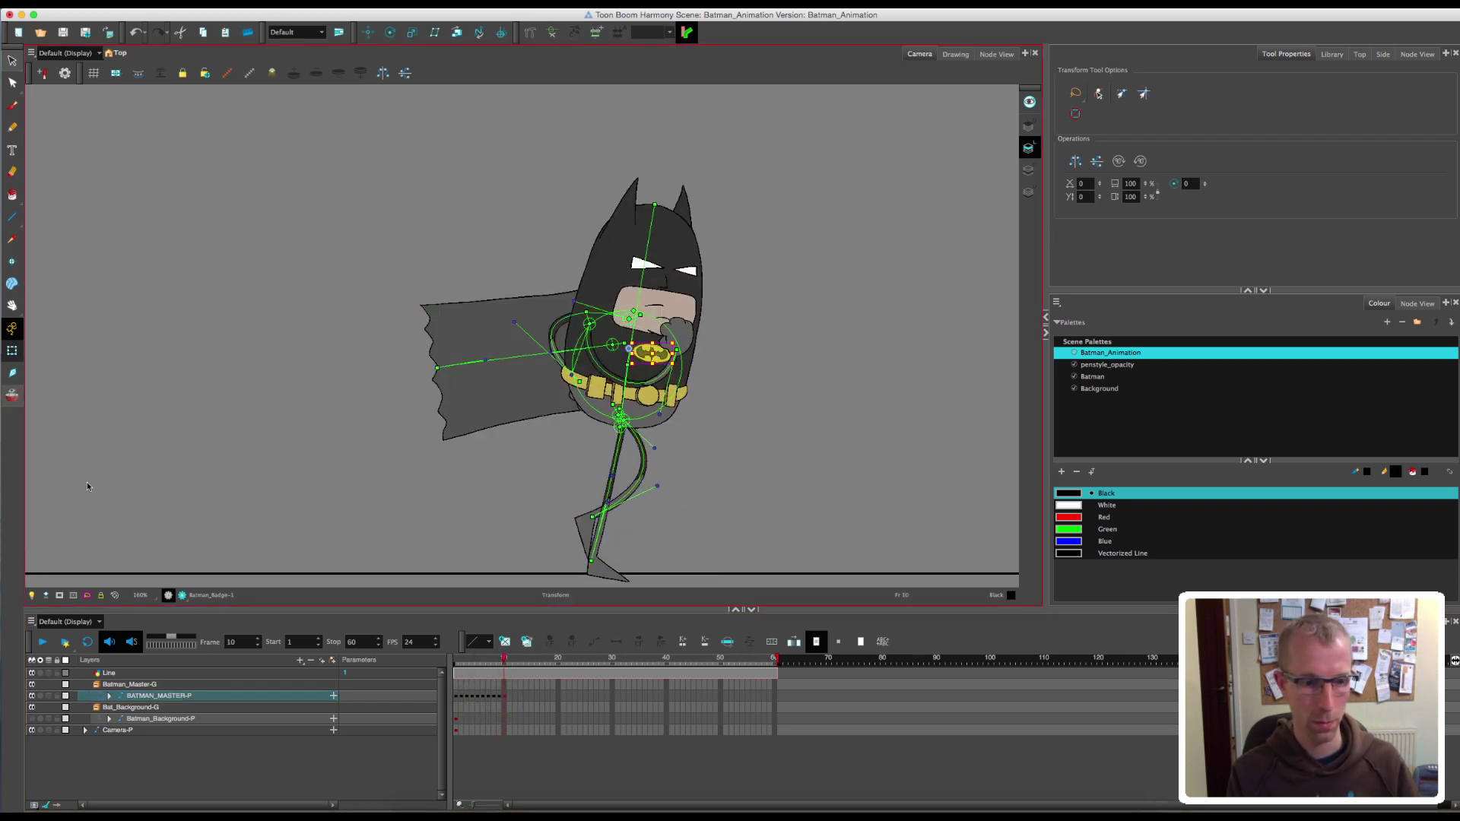
{"action": "left_click", "coordinate": [138, 73]}
{"action": "left_click", "coordinate": [651, 356]}
{"action": "left_click_drag", "start_coordinate": [651, 355], "coordinate": [727, 330]}
{"action": "left_click", "coordinate": [477, 697]}
{"action": "left_click", "coordinate": [505, 698]}
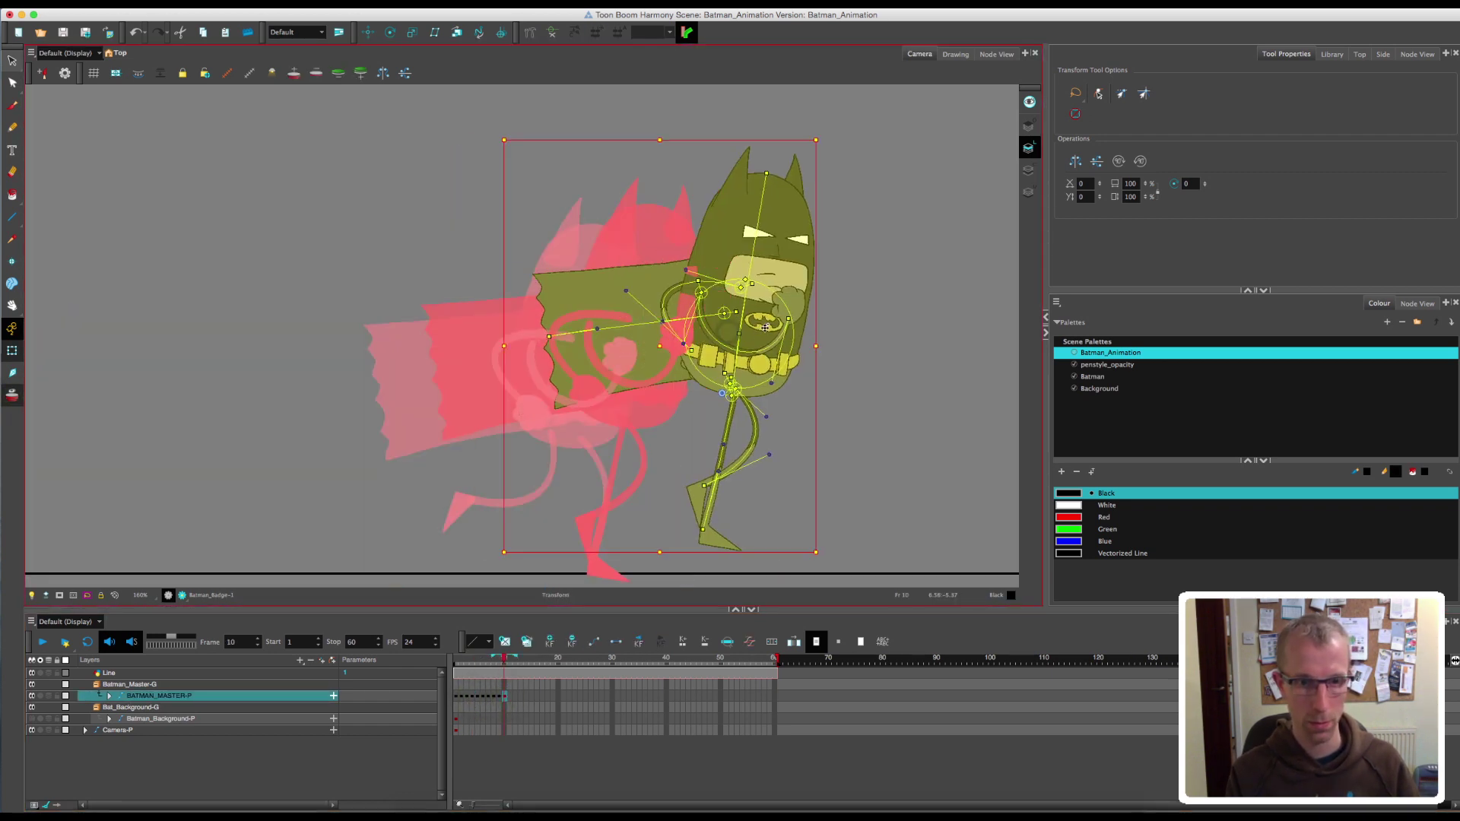
- At frame 10, swing the bent leg out in front of the body and angle the straight leg back from the rear hip
{"action": "left_click", "coordinate": [584, 533]}
{"action": "left_click", "coordinate": [500, 697]}
{"action": "left_click", "coordinate": [584, 534]}
{"action": "left_click", "coordinate": [503, 665]}
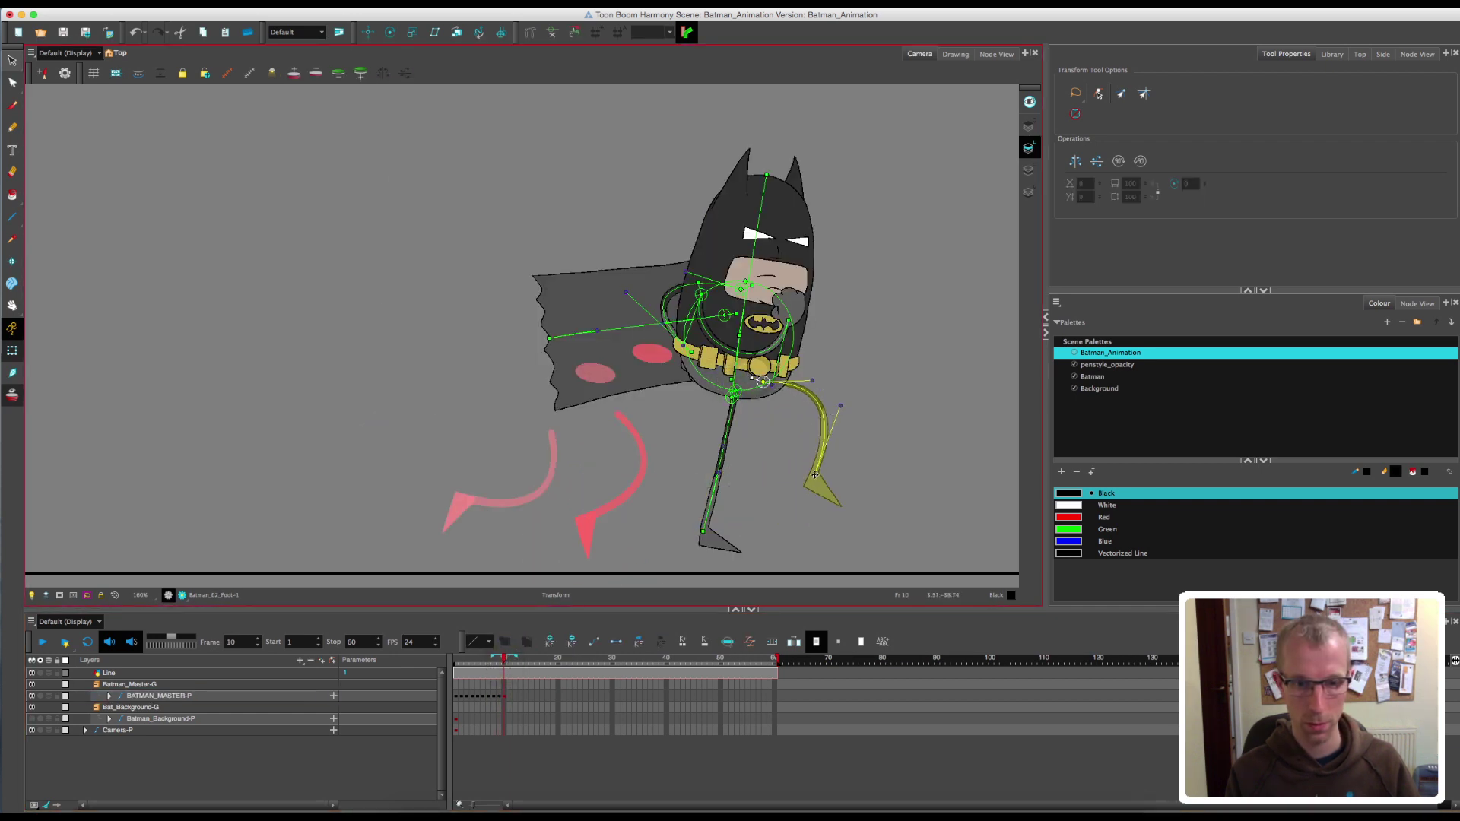
{"action": "scroll", "coordinate": [753, 429], "scroll_direction": "up", "scroll_amount": 4}
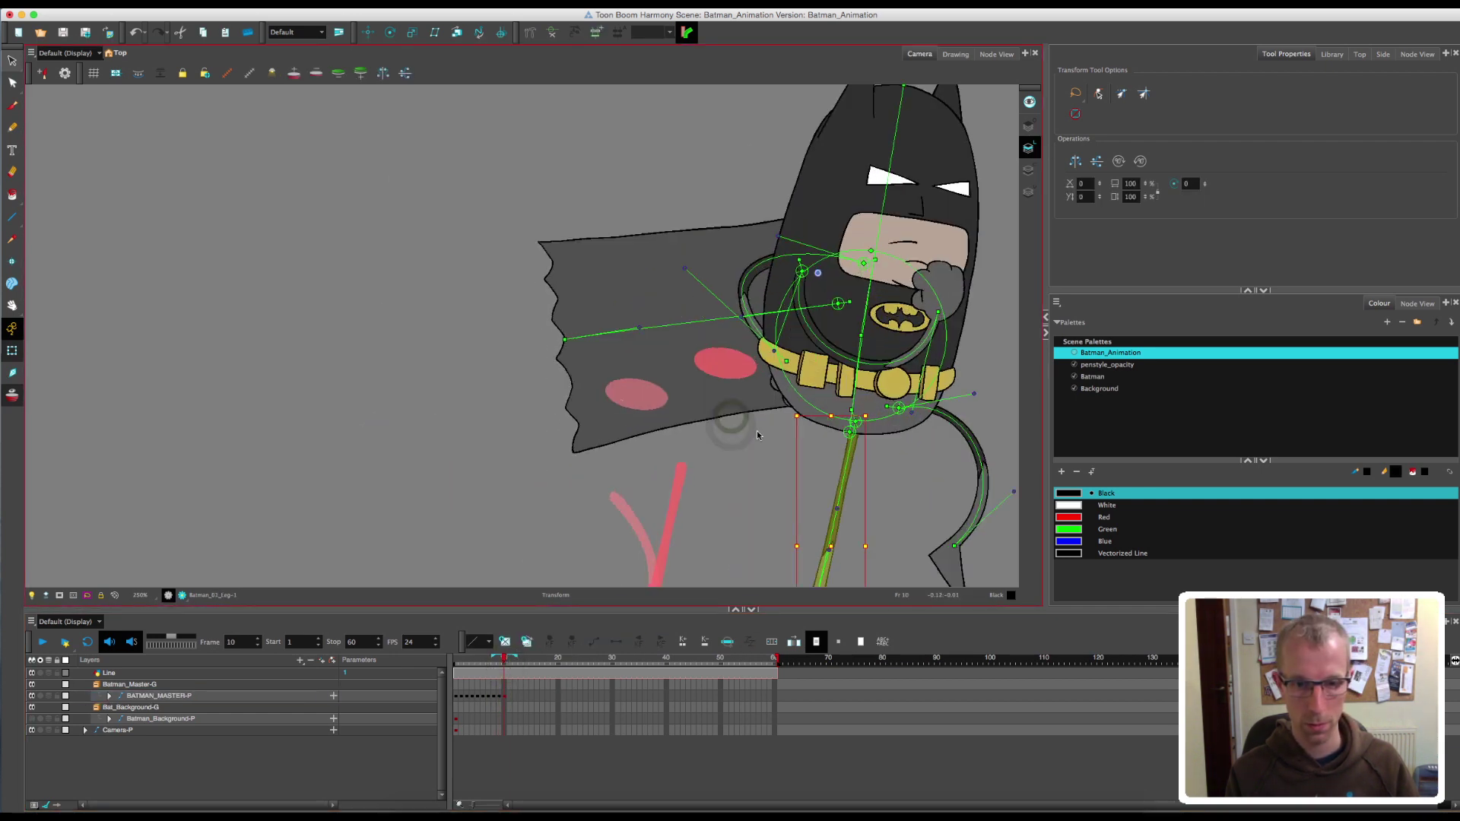
{"action": "left_click", "coordinate": [699, 367]}
{"action": "left_click_drag", "start_coordinate": [695, 380], "coordinate": [669, 380]}
{"action": "left_click_drag", "start_coordinate": [696, 358], "coordinate": [673, 344]}
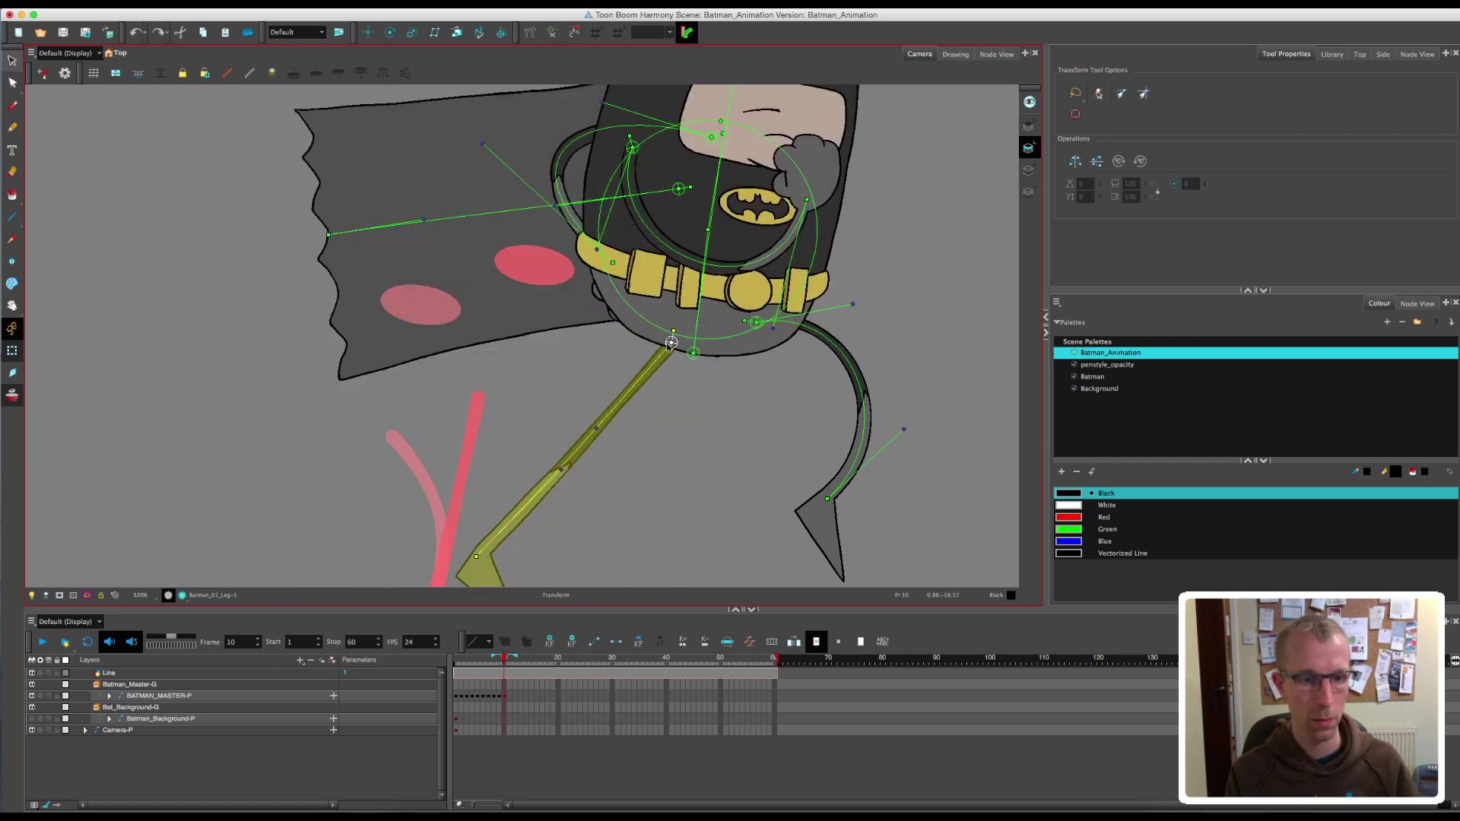
- Rotate the trailing foot at frame 10 so its toe points down, comparing it with the frame 5 pose
{"action": "key", "text": "1"}
{"action": "key", "text": "1"}
{"action": "left_click", "coordinate": [504, 495]}
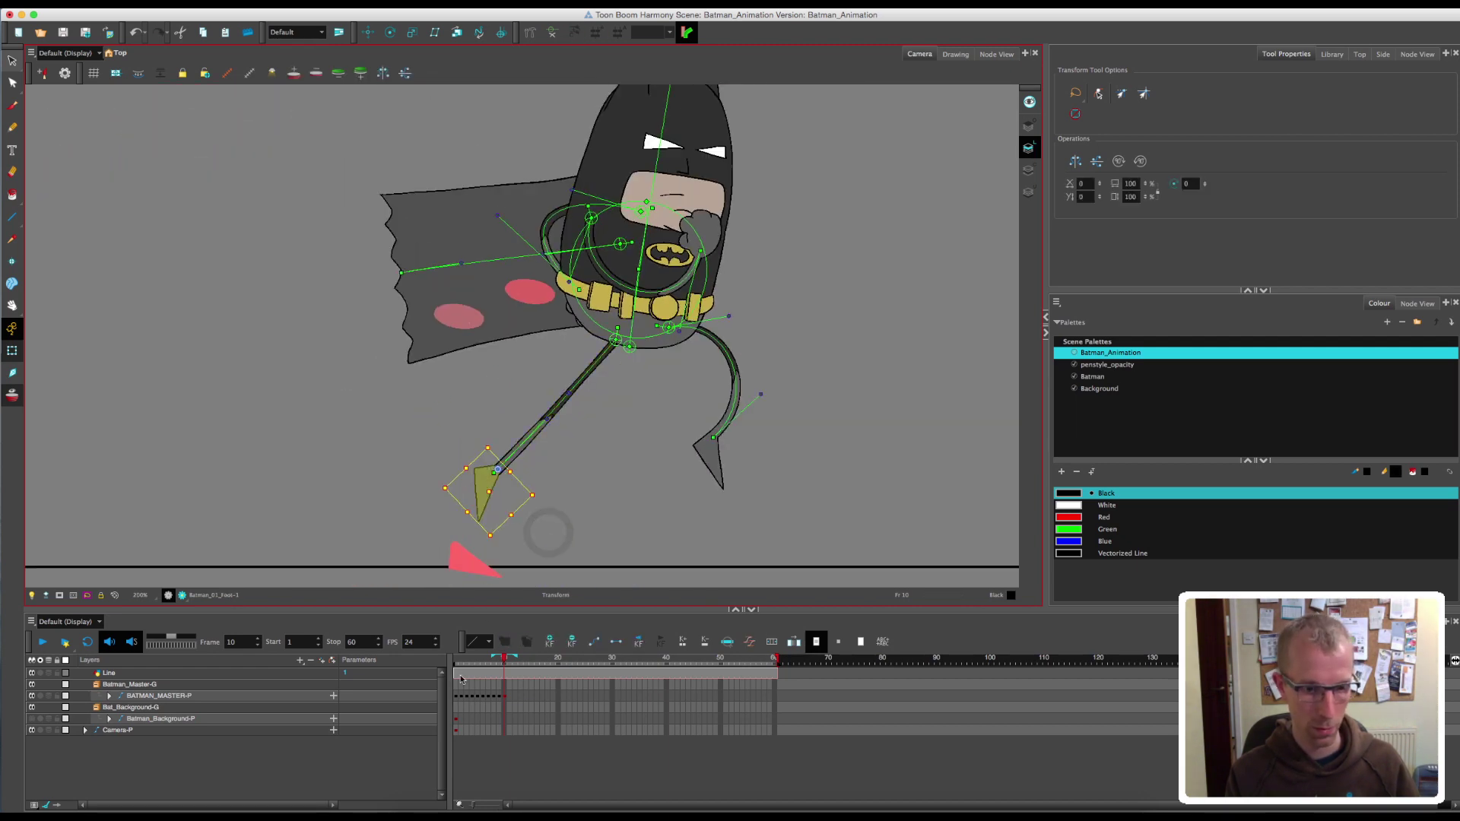
{"action": "left_click", "coordinate": [472, 662]}
{"action": "left_click_drag", "start_coordinate": [45, 502], "coordinate": [357, 444]}
{"action": "left_click", "coordinate": [477, 661]}
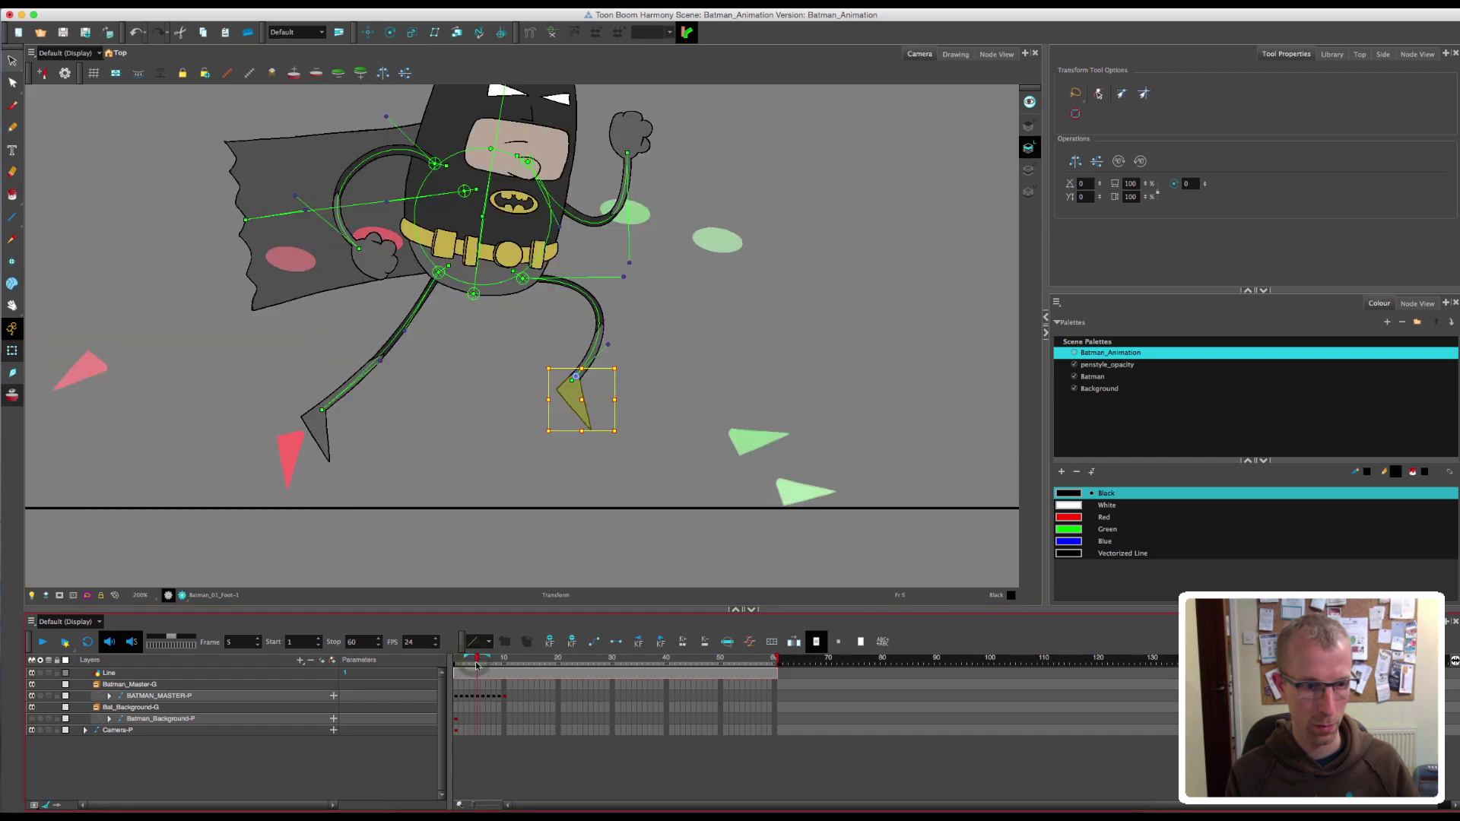
{"action": "left_click", "coordinate": [318, 433]}
{"action": "left_click", "coordinate": [471, 662]}
- At frame 10, shift the trailing leg's hip joint back and reach the front leg farther forward, using frame 5 as reference
{"action": "left_click_drag", "start_coordinate": [472, 661], "coordinate": [503, 662]}
{"action": "key", "text": "1"}
{"action": "key", "text": "1"}
{"action": "left_click_drag", "start_coordinate": [689, 468], "coordinate": [471, 533]}
{"action": "left_click_drag", "start_coordinate": [503, 661], "coordinate": [503, 662]}
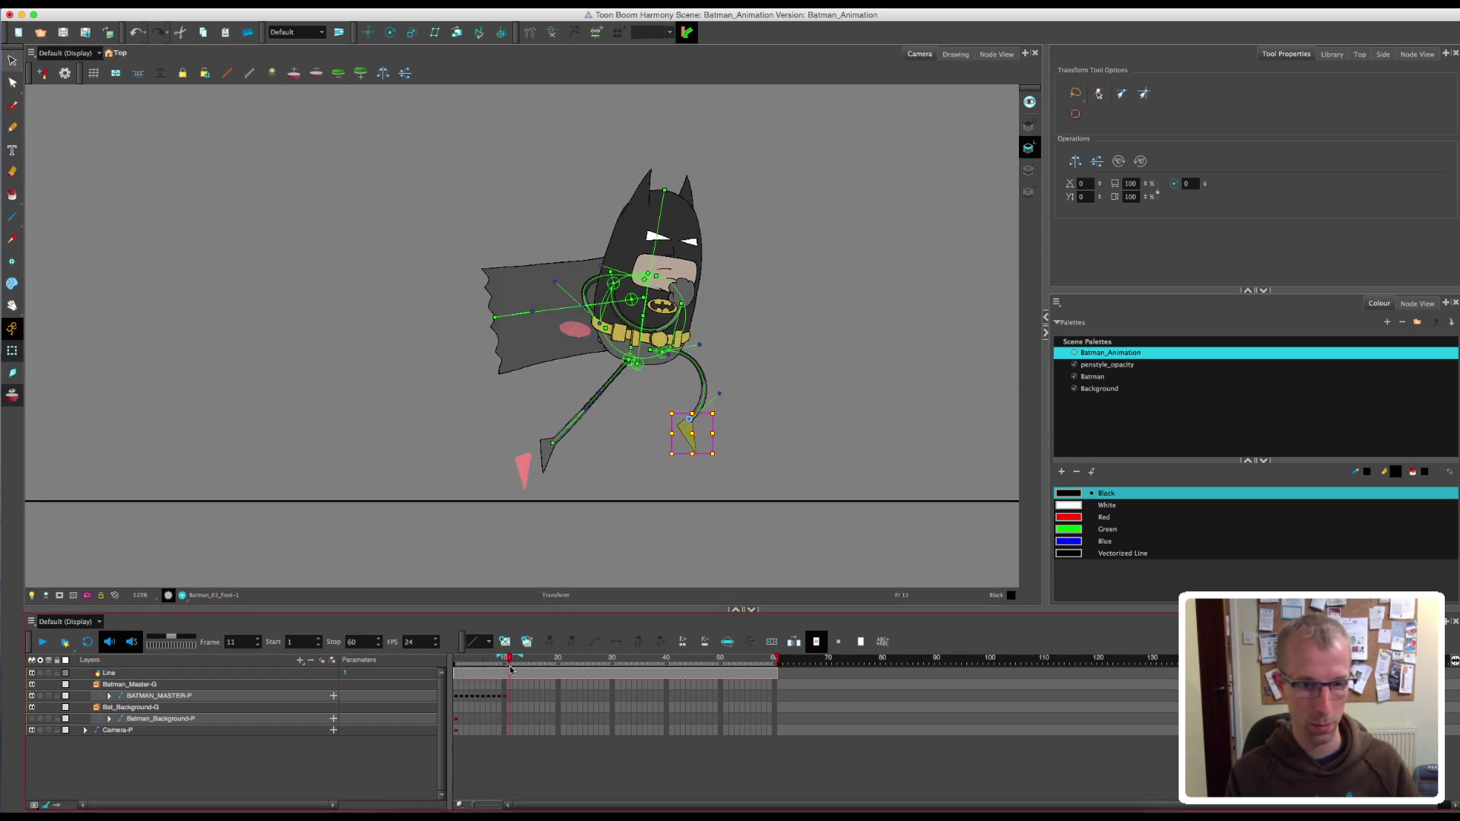
{"action": "left_click", "coordinate": [629, 360]}
{"action": "left_click", "coordinate": [476, 696]}
{"action": "left_click_drag", "start_coordinate": [622, 343], "coordinate": [651, 351]}
{"action": "left_click", "coordinate": [504, 696]}
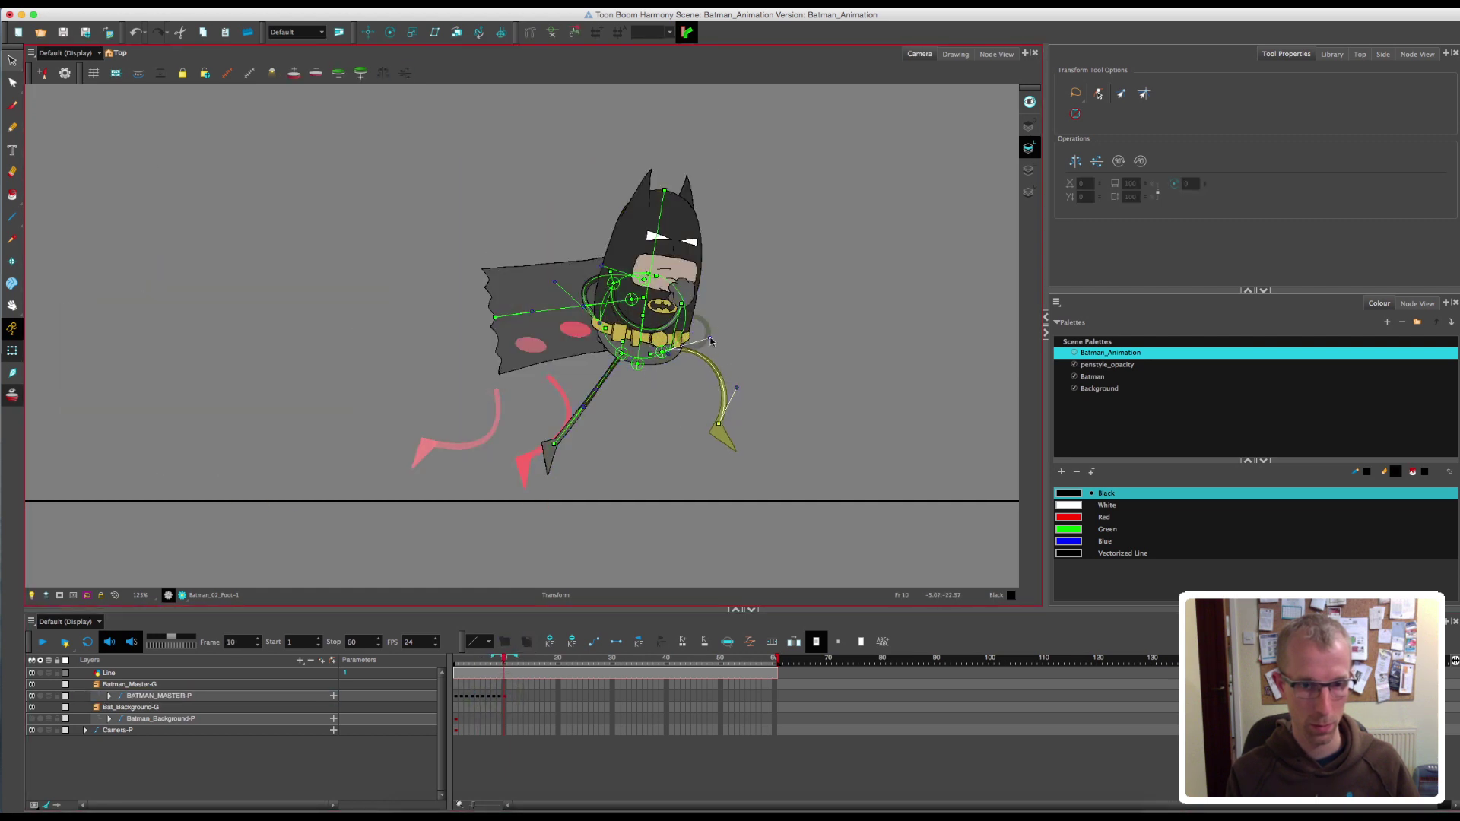
- Put a slight bend in the trailing leg at frame 10 and move its hip joint slightly farther back
{"action": "left_click", "coordinate": [591, 414]}
{"action": "left_click_drag", "start_coordinate": [551, 441], "coordinate": [543, 437]}
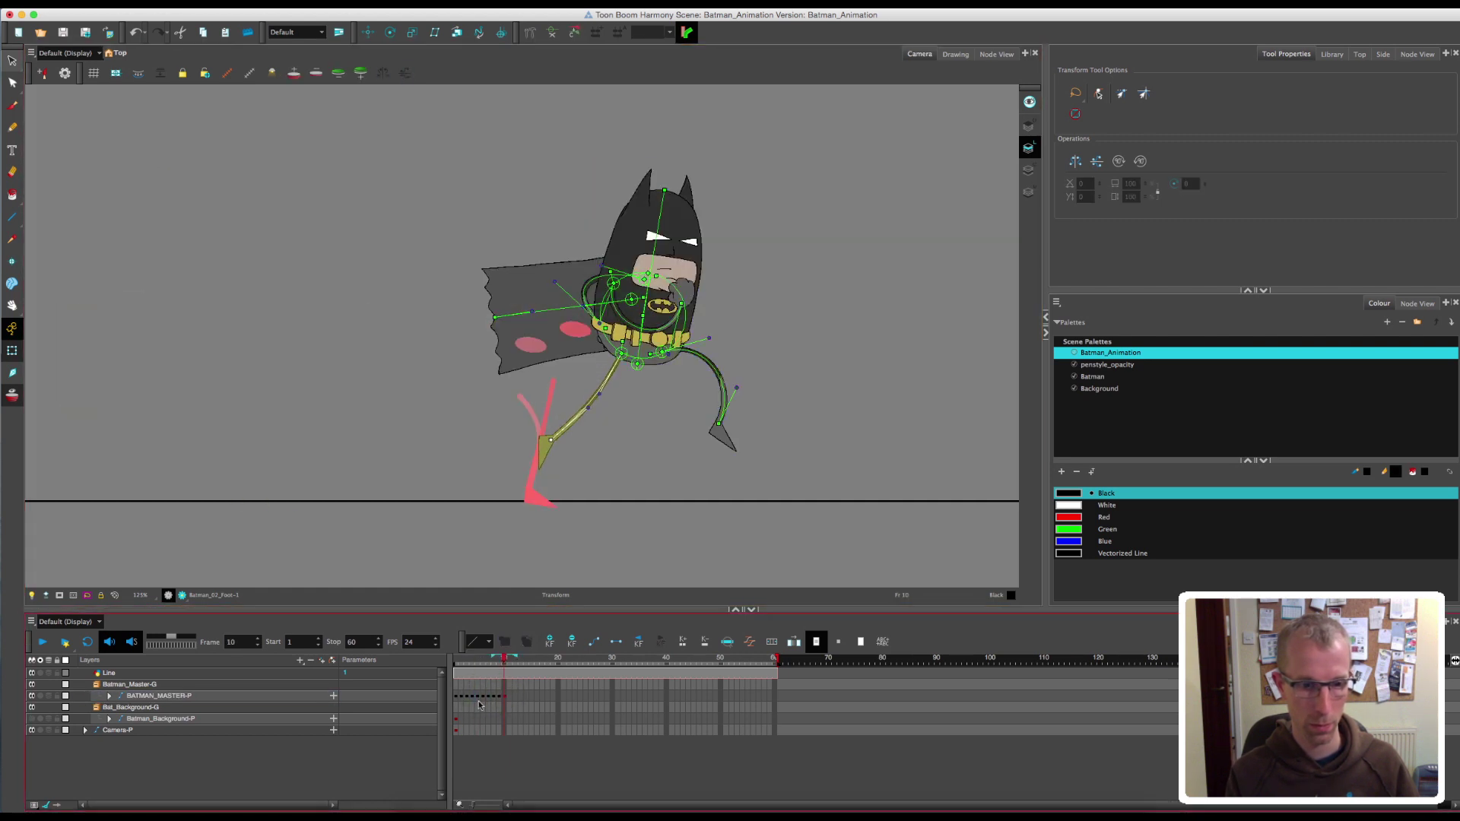
{"action": "left_click", "coordinate": [488, 696]}
{"action": "left_click", "coordinate": [504, 696]}
{"action": "left_click_drag", "start_coordinate": [621, 353], "coordinate": [615, 354]}
- Insert a keyframe on BATMAN_MASTER-P at frame 11 and move the rig forward and slightly down, using frame 6 as reference
{"action": "left_click_drag", "start_coordinate": [504, 661], "coordinate": [508, 672]}
{"action": "left_click", "coordinate": [510, 696]}
{"action": "key", "text": "F6"}
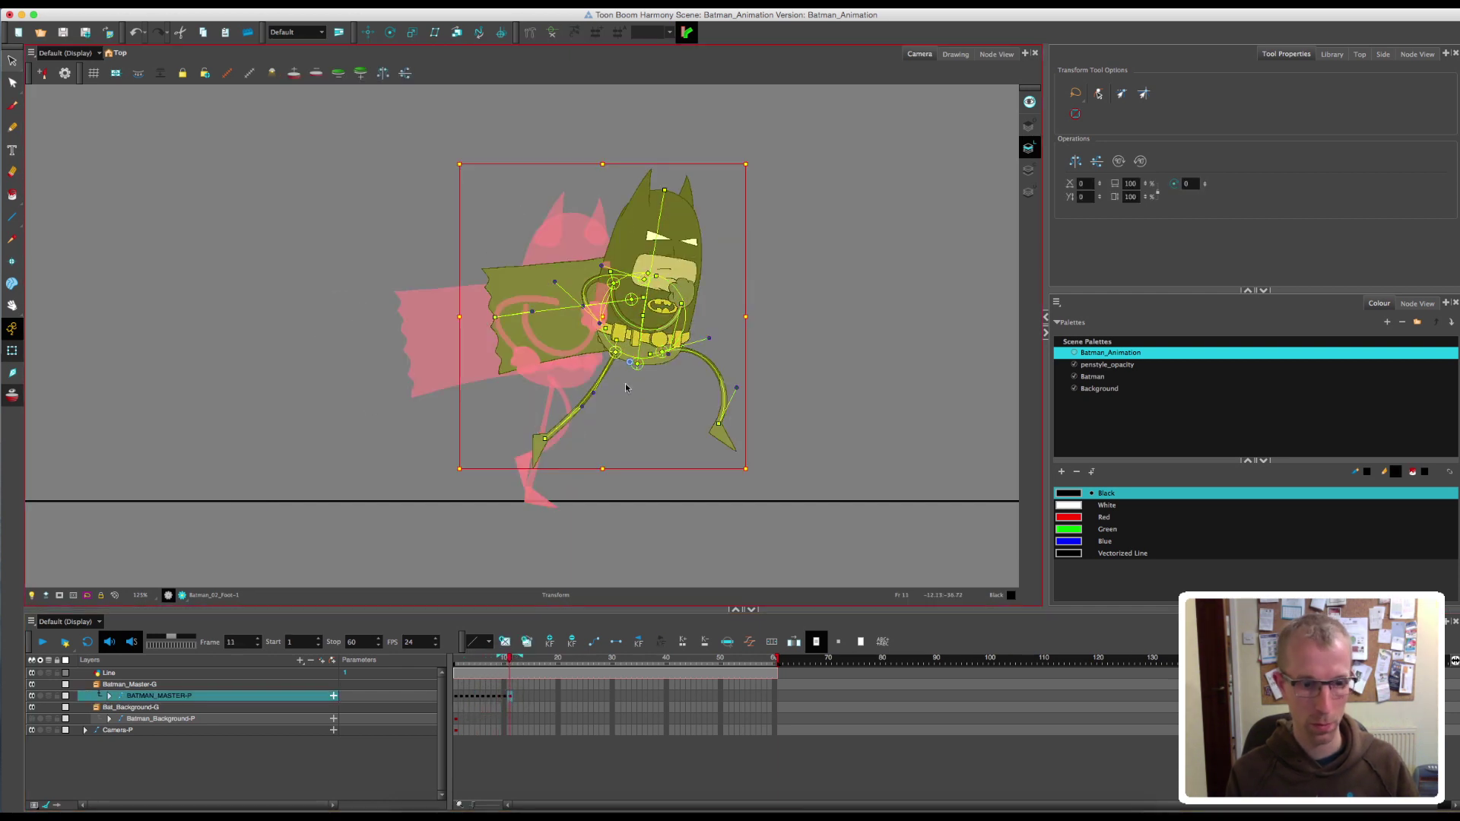
{"action": "left_click", "coordinate": [482, 697]}
{"action": "left_click", "coordinate": [509, 696]}
{"action": "left_click_drag", "start_coordinate": [672, 310], "coordinate": [712, 319]}
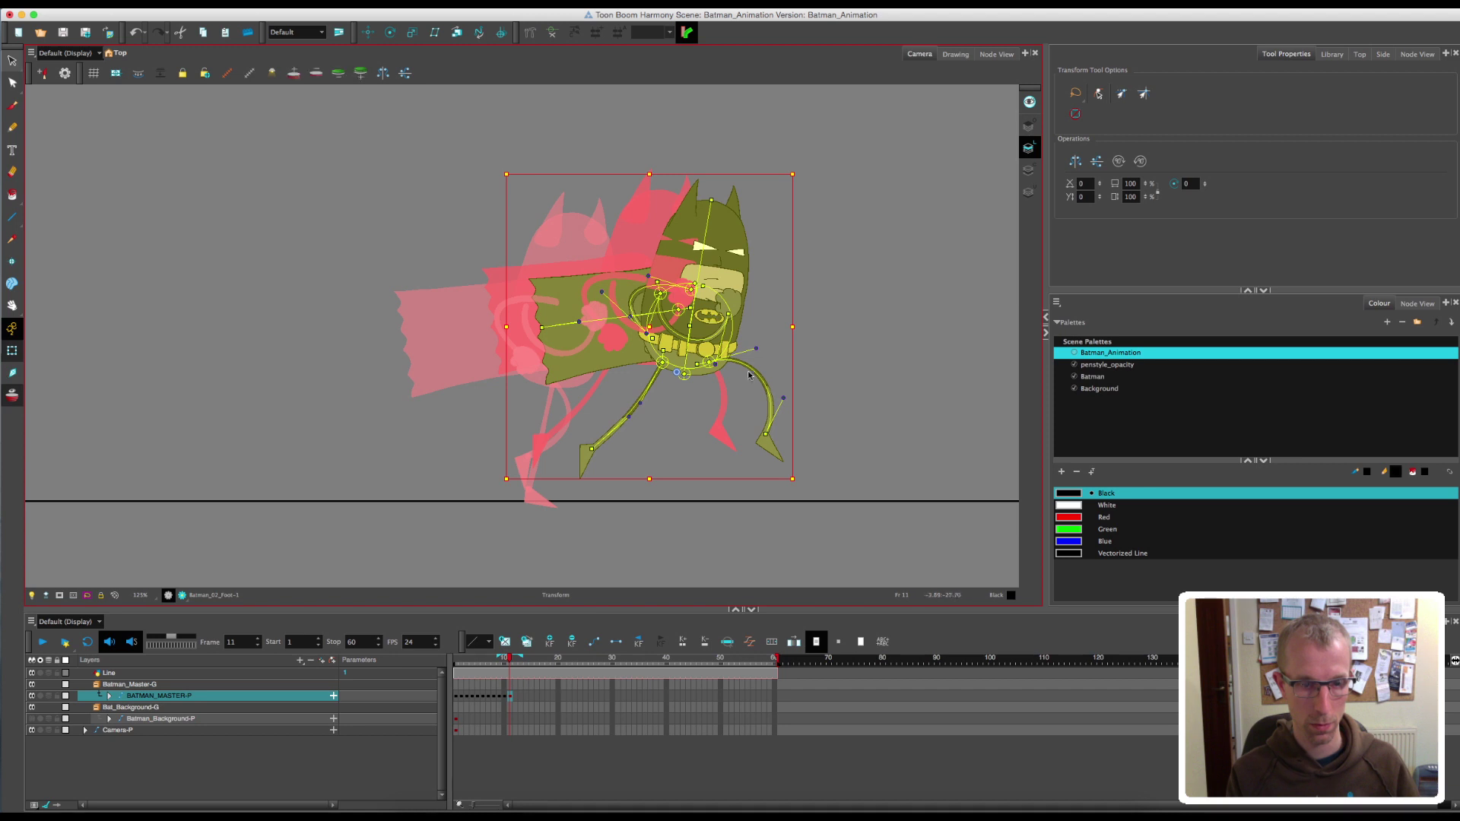
- Straighten the front leg at frame 11 and place the frame 2 contact pose at frame 12, moved forward ahead of frame 11
{"action": "left_click", "coordinate": [767, 433]}
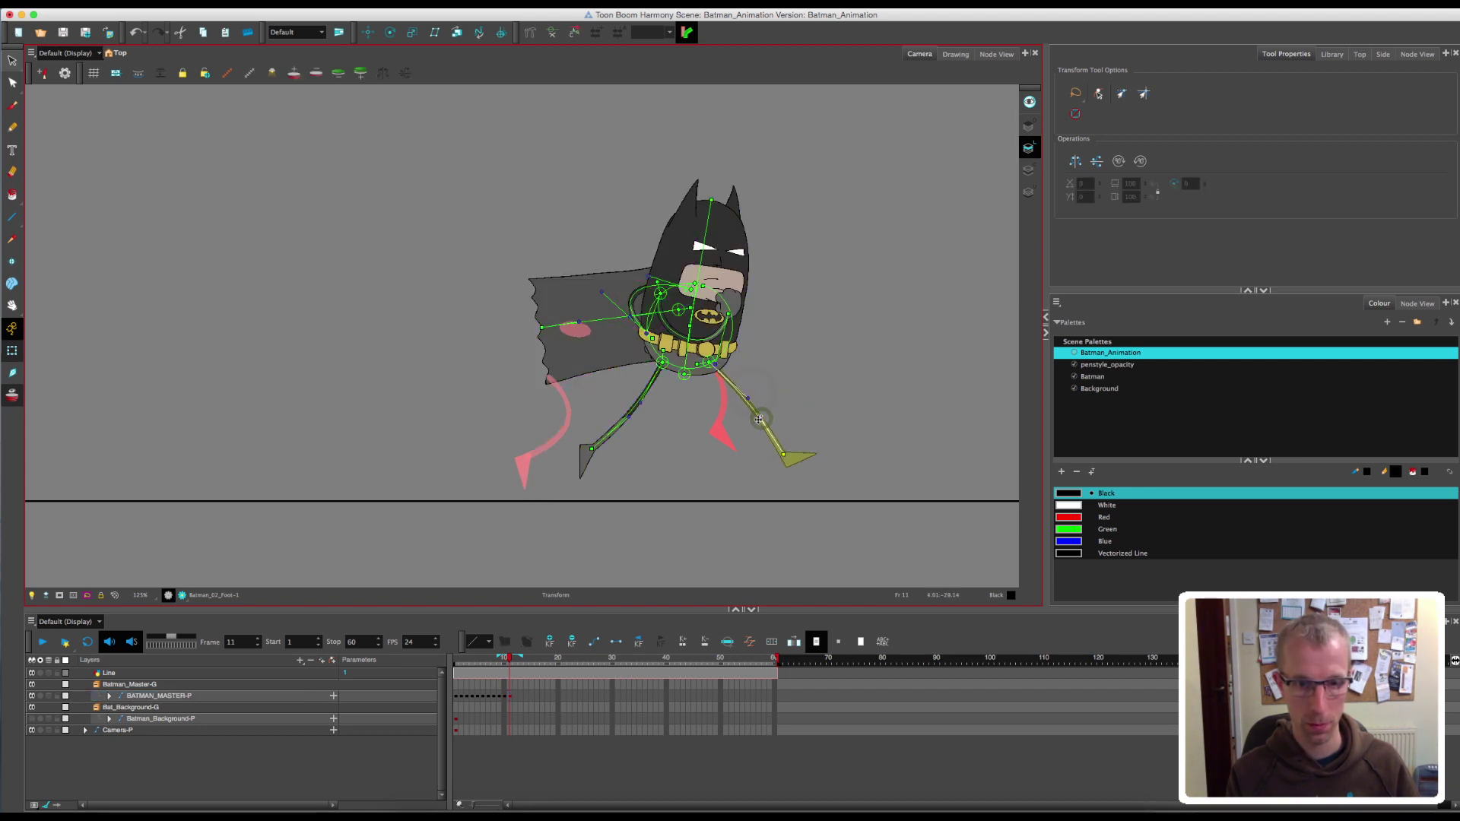
{"action": "left_click", "coordinate": [515, 696]}
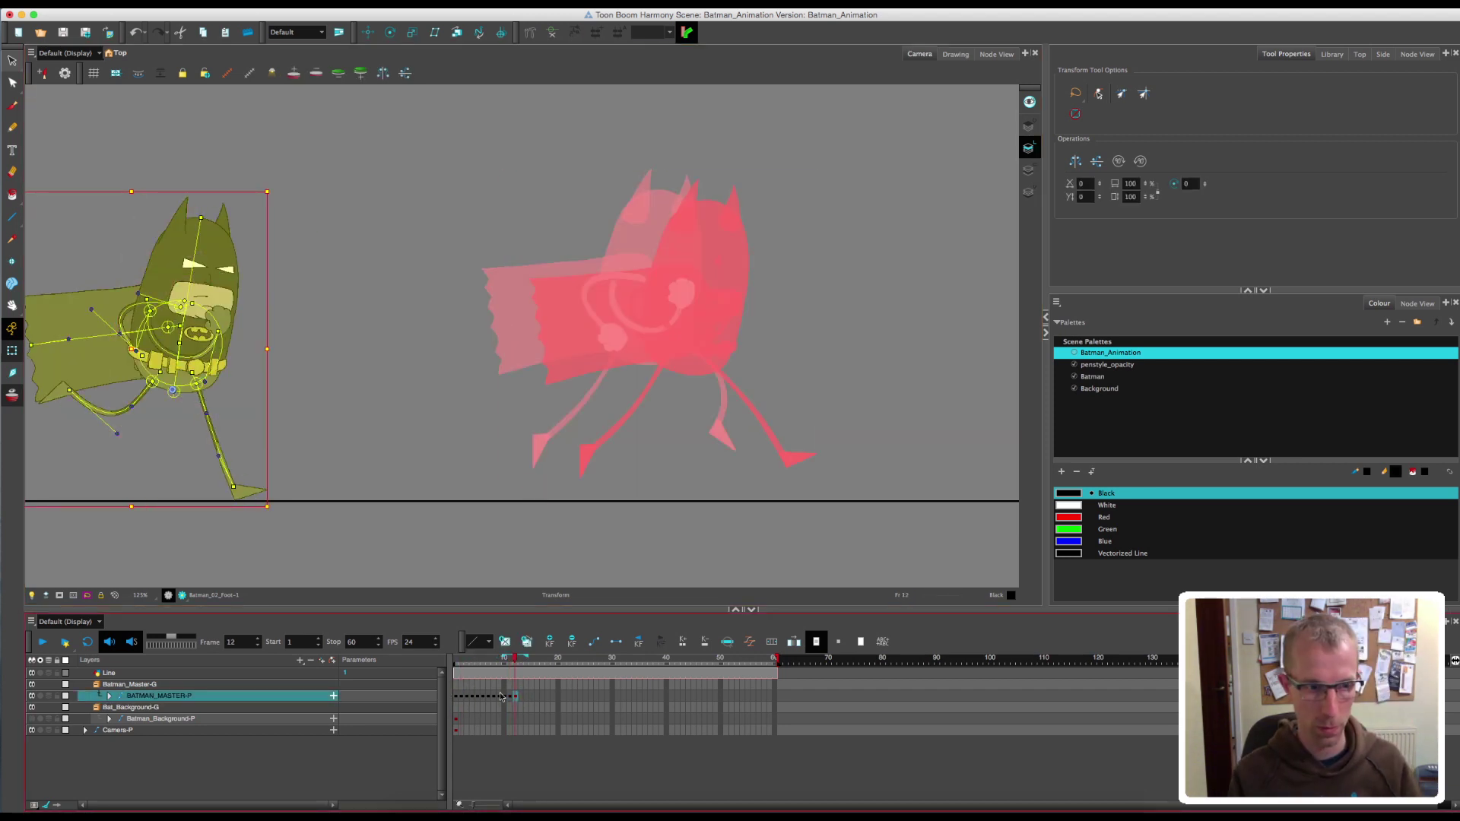
{"action": "left_click_drag", "start_coordinate": [199, 340], "coordinate": [764, 342]}
{"action": "left_click", "coordinate": [510, 659]}
{"action": "left_click_drag", "start_coordinate": [520, 656], "coordinate": [514, 656]}
{"action": "left_click_drag", "start_coordinate": [499, 657], "coordinate": [504, 657]}
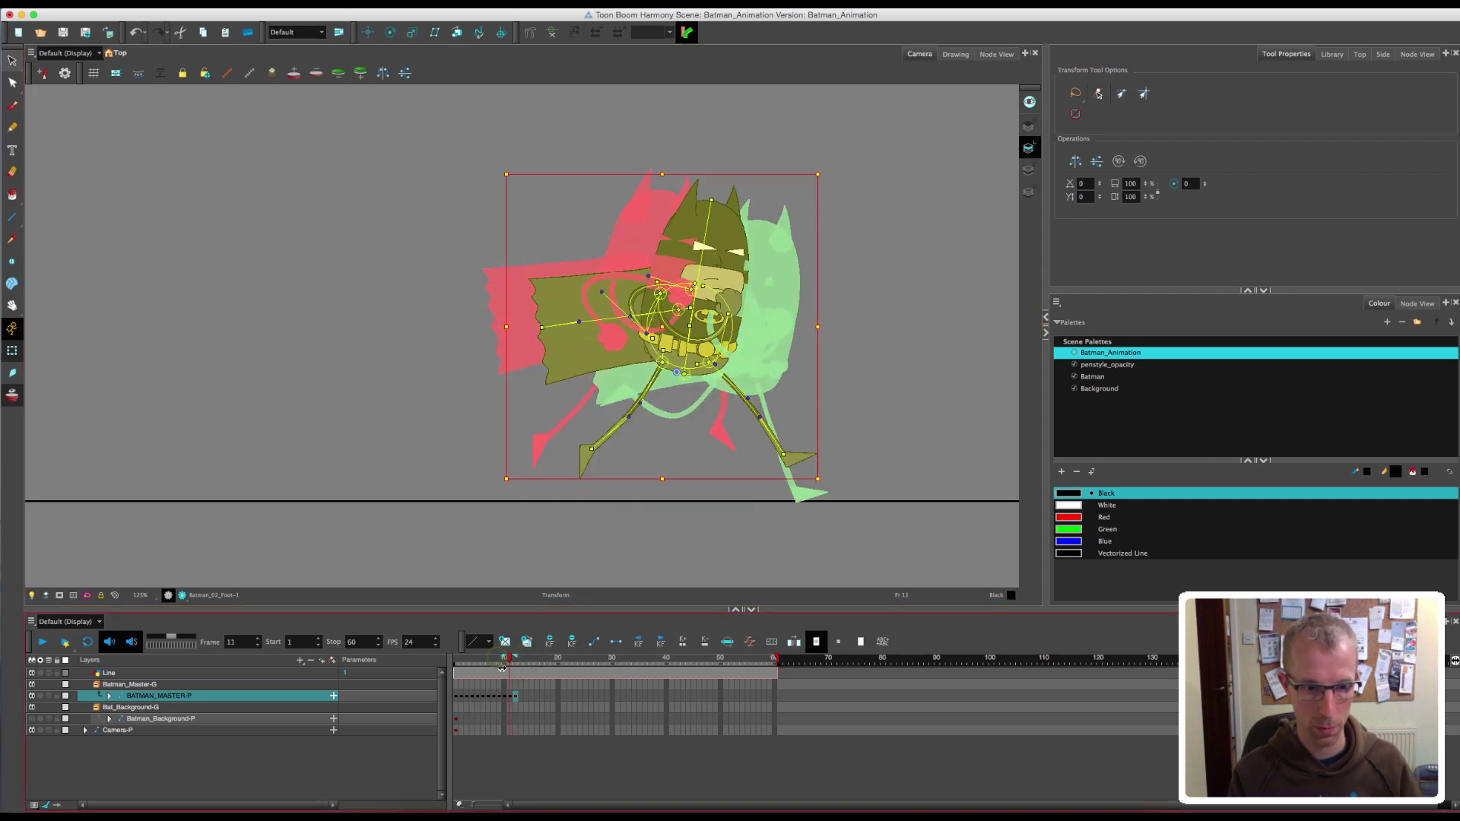
- Fold the trailing leg up and back behind the body at frame 11, using frame 6 as reference
{"action": "left_click", "coordinate": [718, 457]}
{"action": "left_click", "coordinate": [483, 696]}
{"action": "left_click", "coordinate": [510, 698]}
{"action": "left_click", "coordinate": [628, 420]}
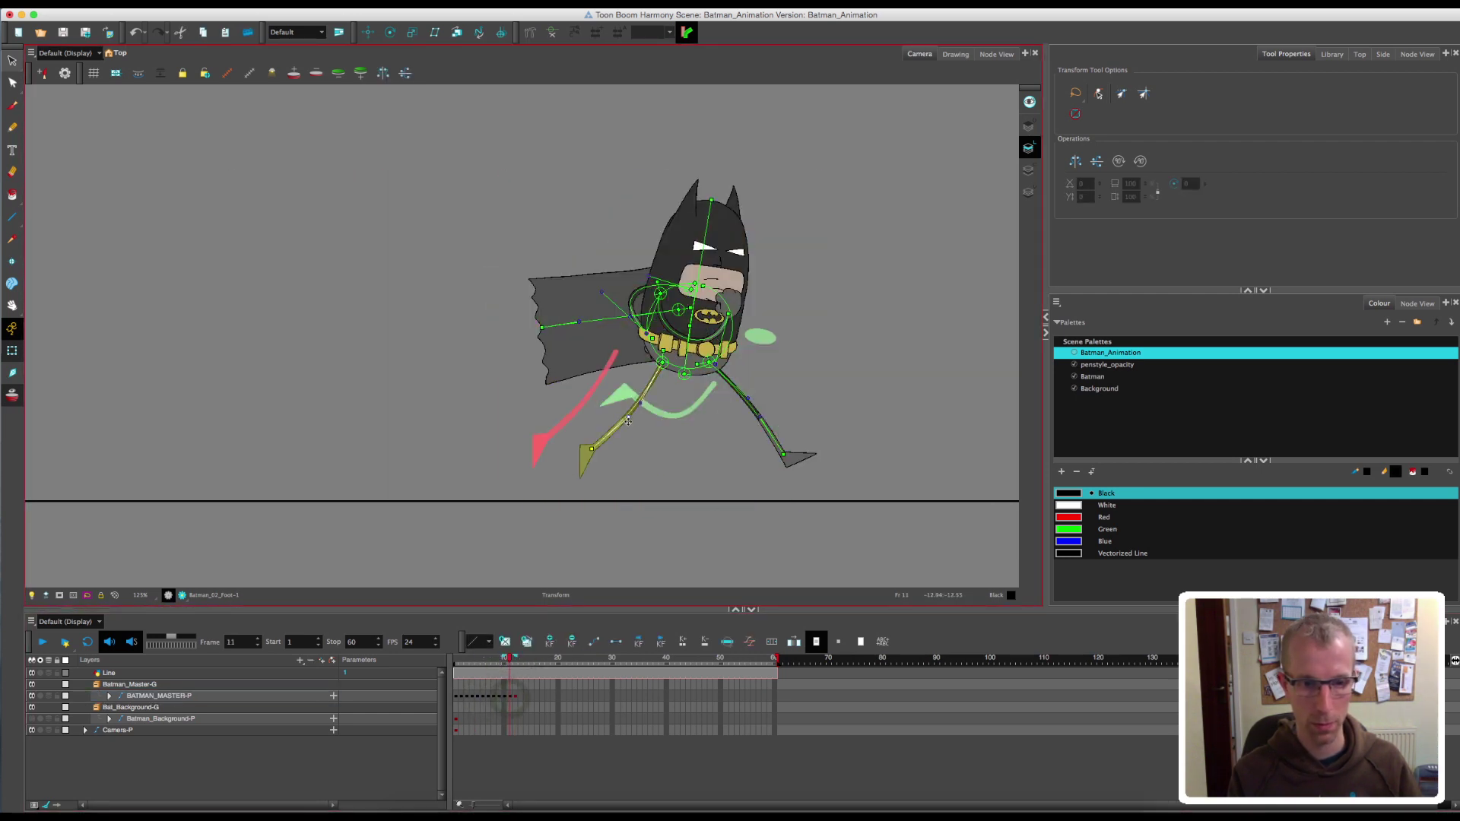
{"action": "left_click", "coordinate": [639, 405]}
- Move the whole rig slightly farther forward at frame 12
{"action": "mouse_move", "coordinate": [509, 660]}
{"action": "left_mouse_down"}
{"action": "mouse_move", "coordinate": [494, 673]}
{"action": "mouse_move", "coordinate": [514, 675]}
{"action": "mouse_move", "coordinate": [457, 677]}
{"action": "mouse_move", "coordinate": [514, 679]}
{"action": "left_mouse_up"}
{"action": "left_click", "coordinate": [514, 696]}
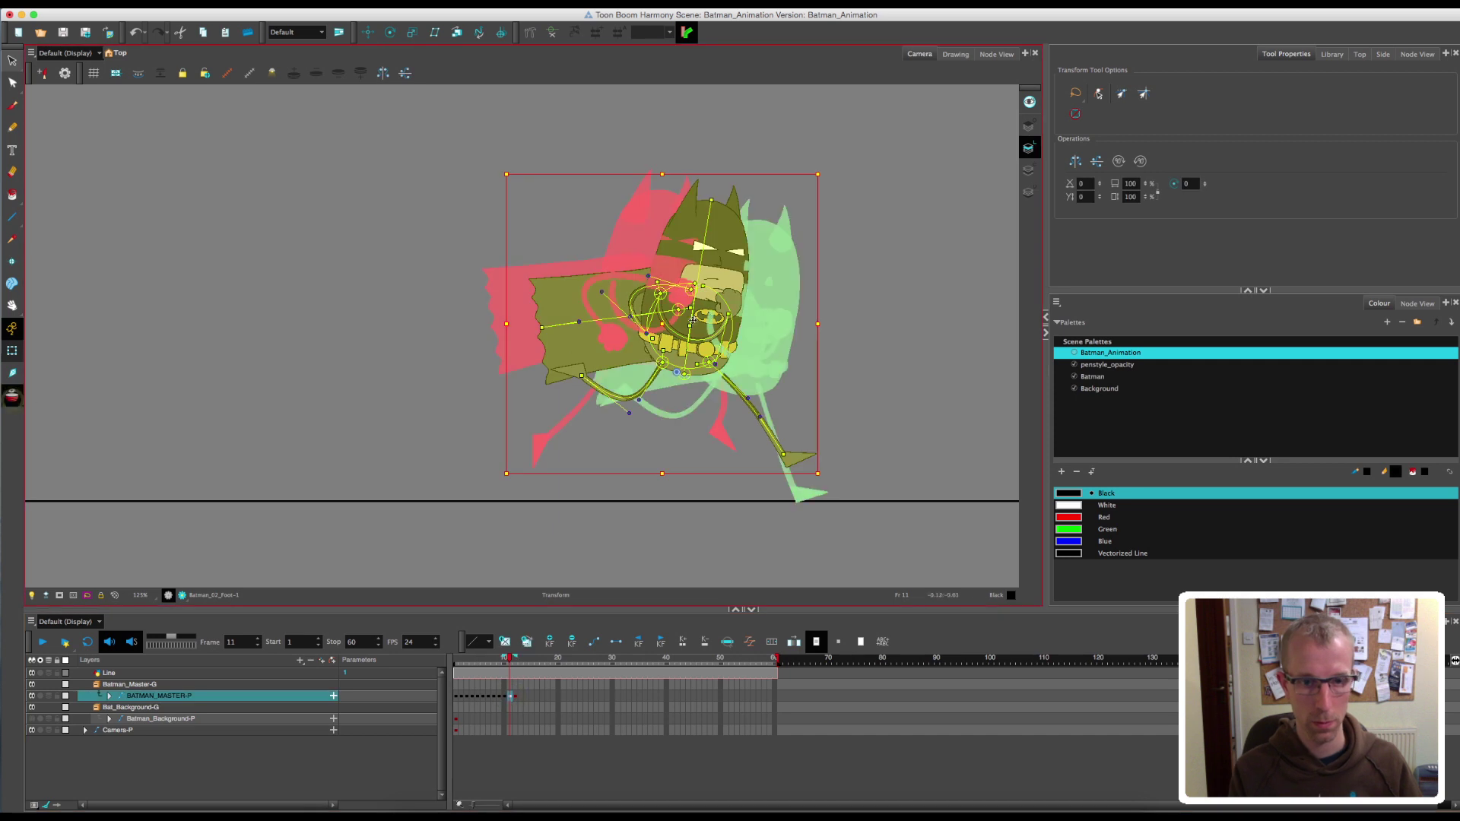
{"action": "left_click_drag", "start_coordinate": [771, 339], "coordinate": [786, 338]}
{"action": "left_click", "coordinate": [543, 778]}
- Play back and scrub the run from frame 1 to check the flow of the keyed poses
{"action": "left_click_drag", "start_coordinate": [515, 663], "coordinate": [443, 697]}
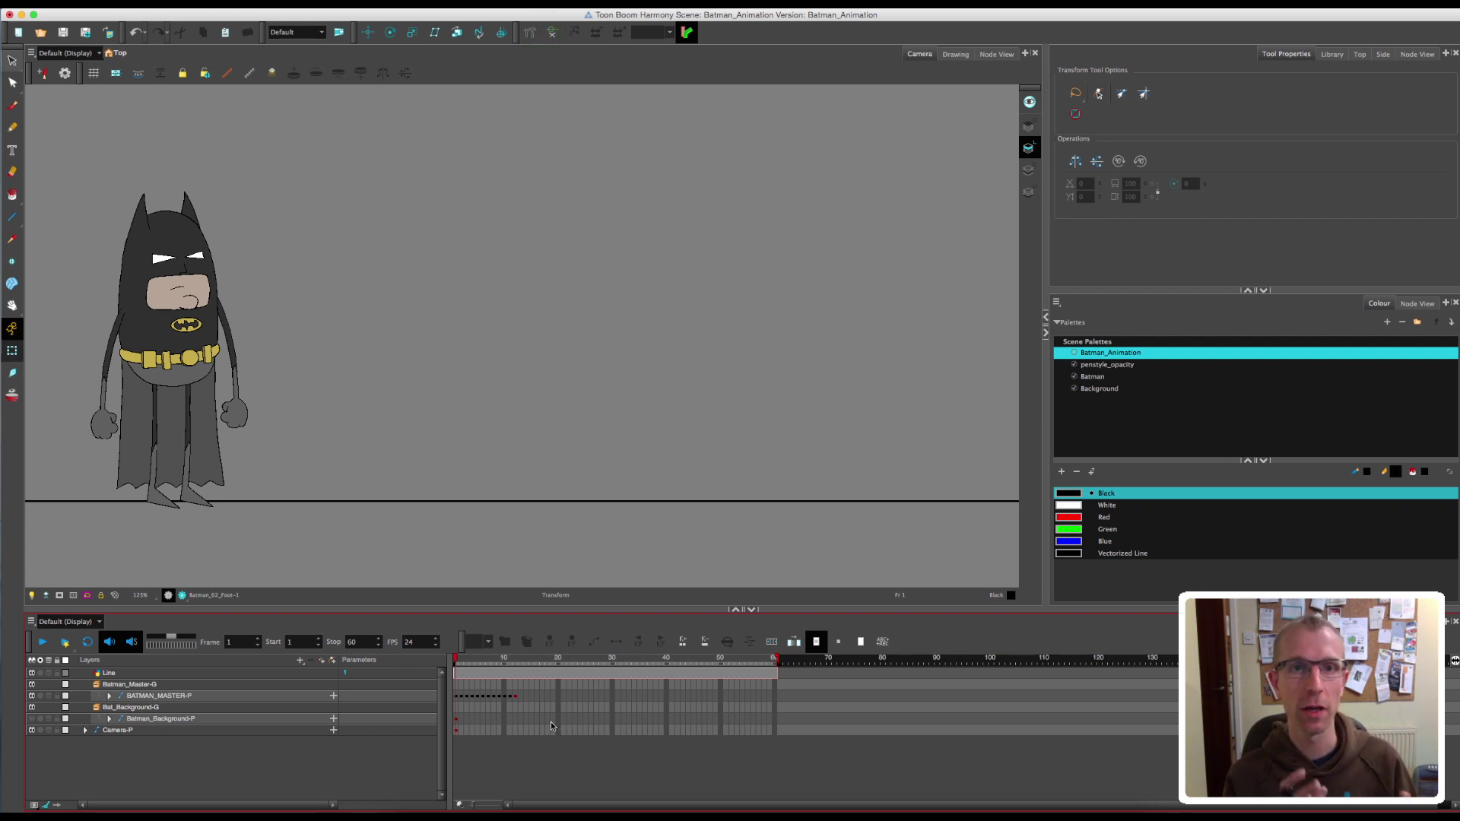
{"action": "left_click", "coordinate": [467, 661]}
{"action": "mouse_move", "coordinate": [467, 664]}
{"action": "left_mouse_down"}
{"action": "mouse_move", "coordinate": [520, 672]}
{"action": "mouse_move", "coordinate": [465, 677]}
{"action": "mouse_move", "coordinate": [520, 683]}
{"action": "mouse_move", "coordinate": [452, 684]}
{"action": "mouse_move", "coordinate": [456, 666]}
{"action": "mouse_move", "coordinate": [487, 669]}
{"action": "left_mouse_up"}
{"action": "left_click", "coordinate": [42, 643]}
{"action": "mouse_move", "coordinate": [497, 671]}
{"action": "left_mouse_down"}
{"action": "mouse_move", "coordinate": [514, 672]}
{"action": "mouse_move", "coordinate": [461, 677]}
{"action": "mouse_move", "coordinate": [523, 684]}
{"action": "mouse_move", "coordinate": [457, 690]}
{"action": "mouse_move", "coordinate": [484, 691]}
{"action": "left_mouse_up"}
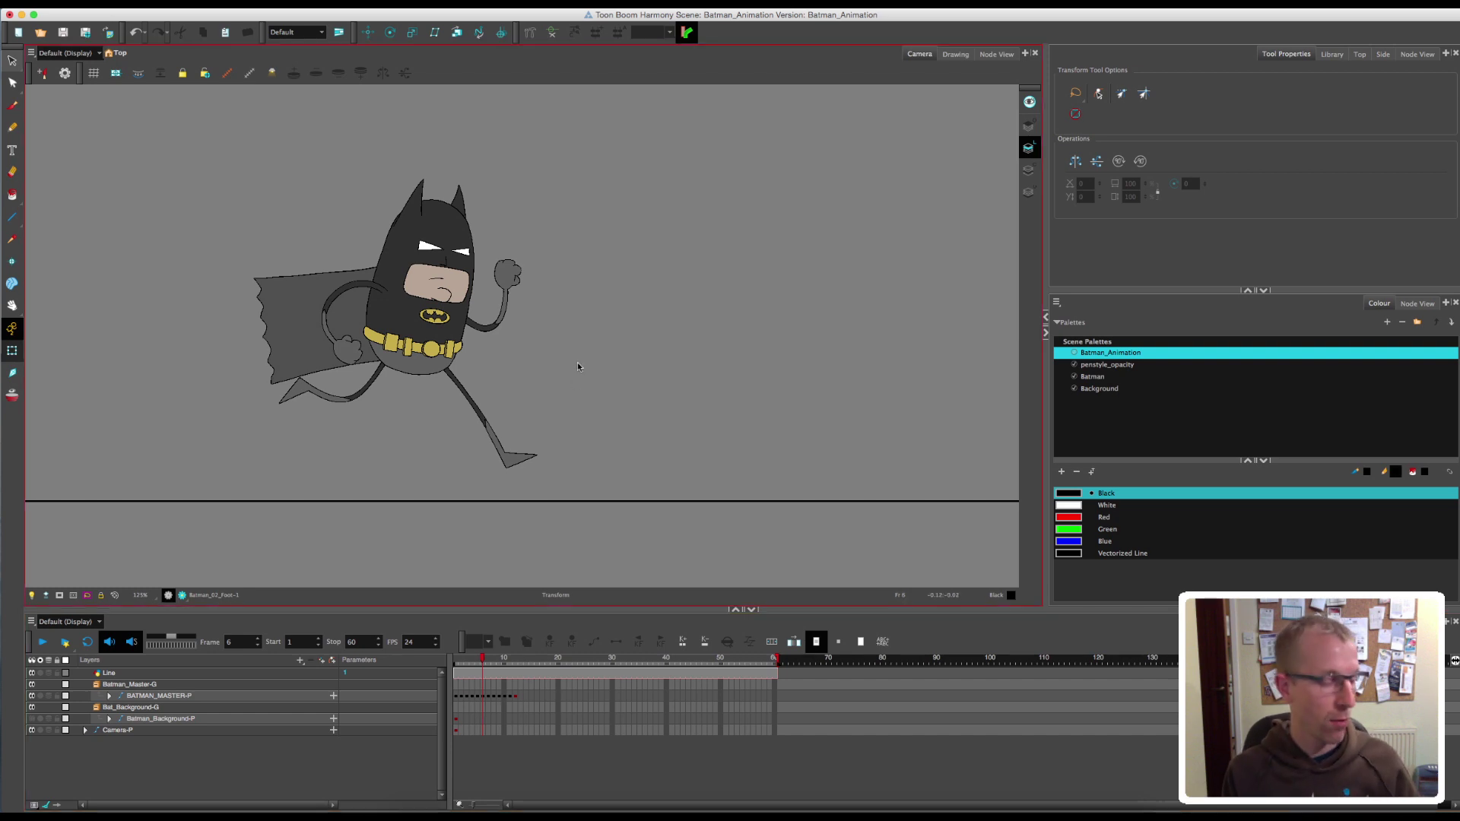
- Inspect the frame 6 pose up close and scrub frames 1 to 10 to check the arm and leg swing
{"action": "key", "text": "2"}
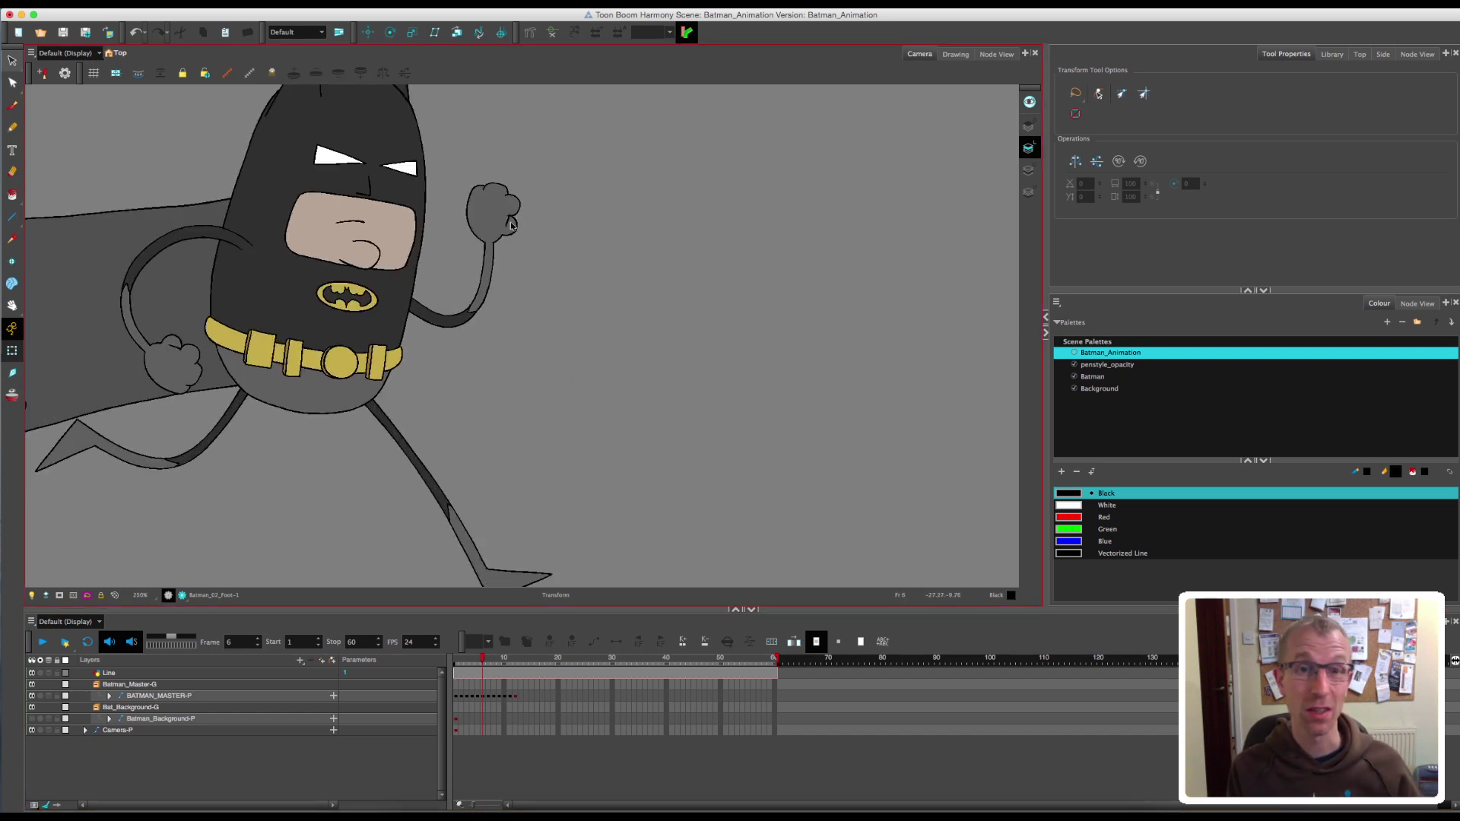
{"action": "key", "text": "space"}
{"action": "left_click_drag", "start_coordinate": [444, 344], "coordinate": [541, 376]}
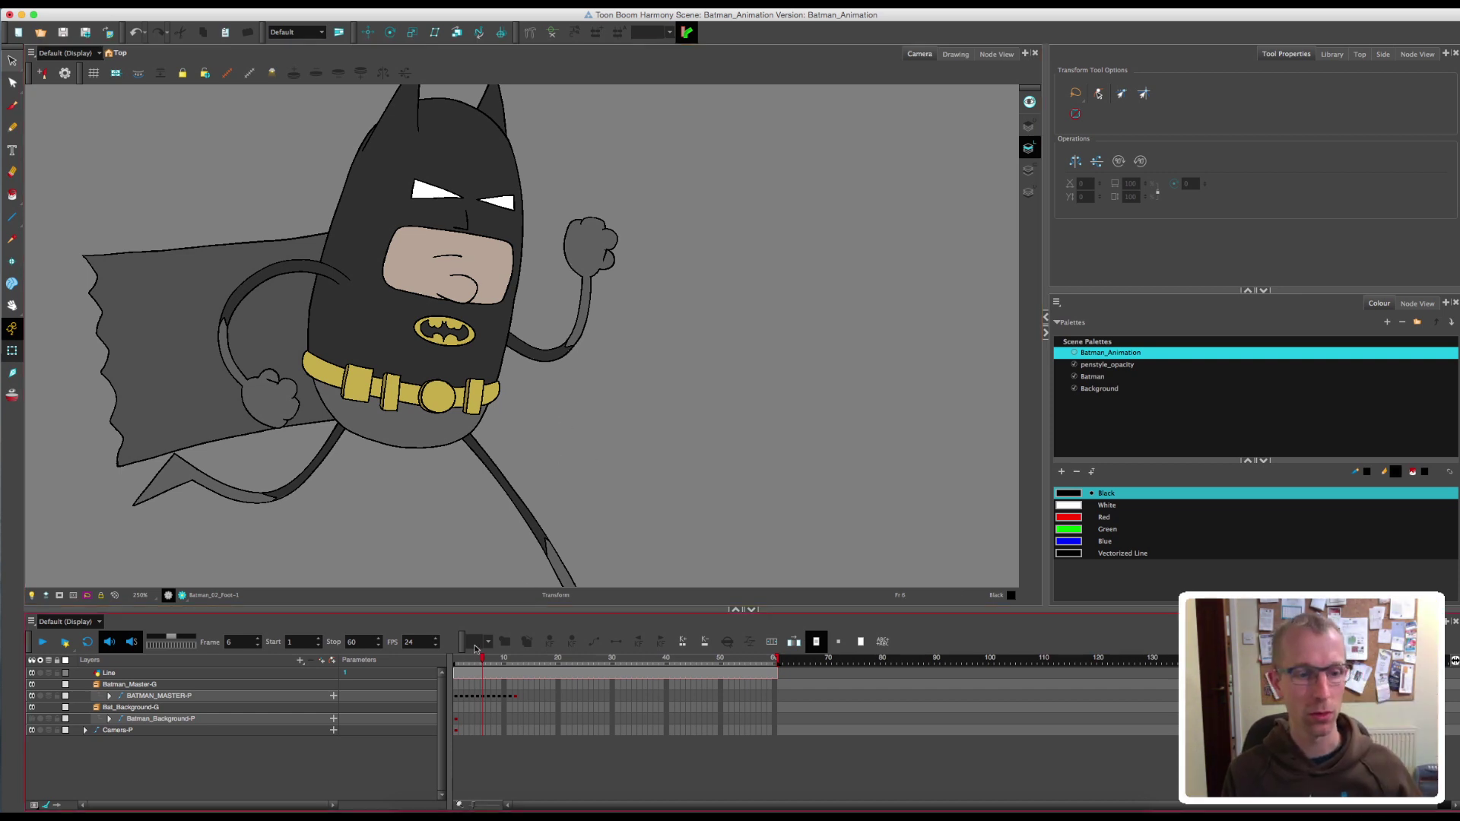
{"action": "mouse_move", "coordinate": [482, 663]}
{"action": "left_mouse_down"}
{"action": "mouse_move", "coordinate": [460, 664]}
{"action": "mouse_move", "coordinate": [482, 664]}
{"action": "left_mouse_up"}
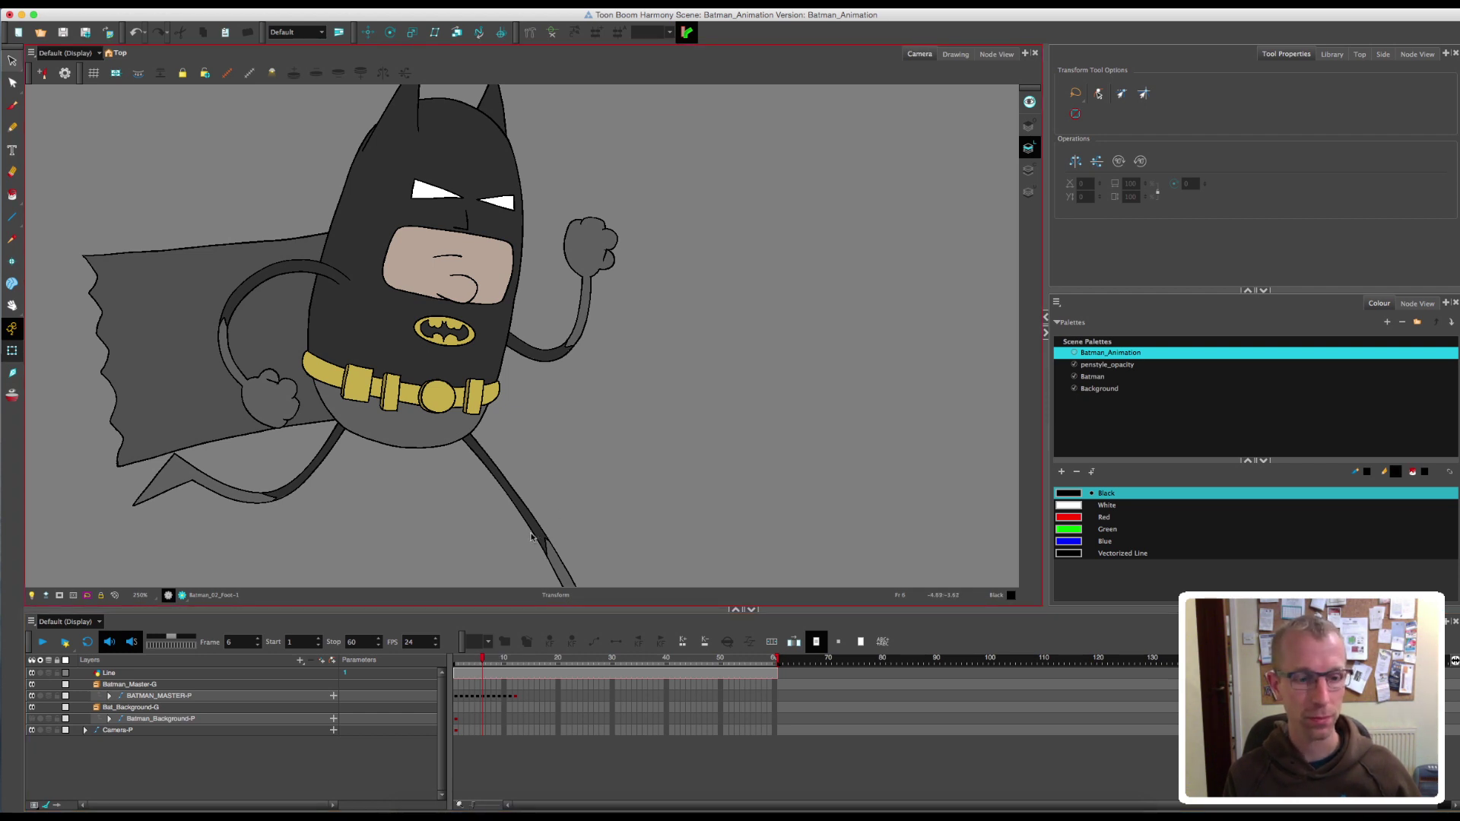
{"action": "key", "text": "1"}
{"action": "key", "text": "1"}
{"action": "key", "text": "1"}
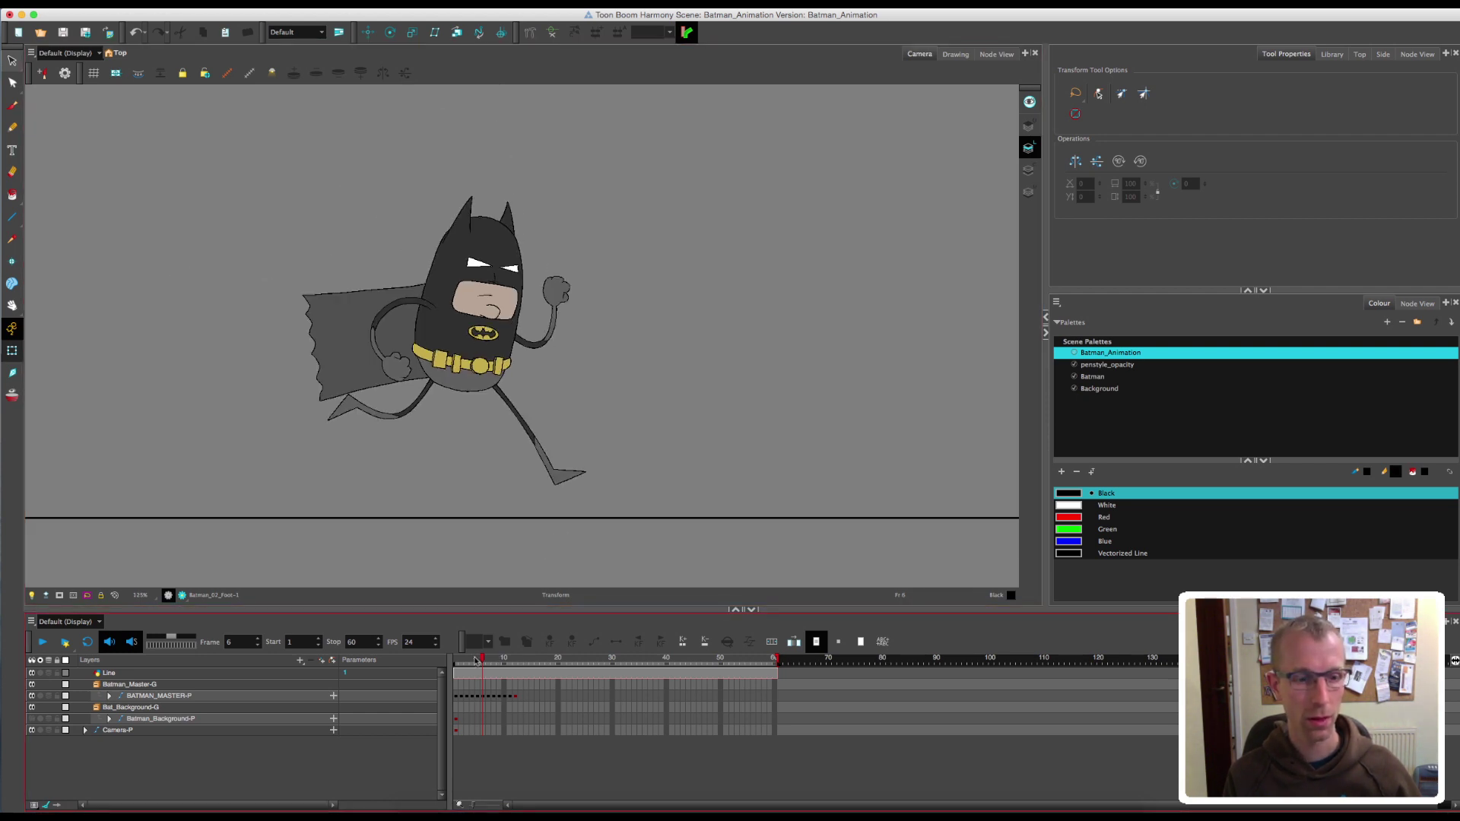
{"action": "left_click_drag", "start_coordinate": [476, 660], "coordinate": [452, 662]}
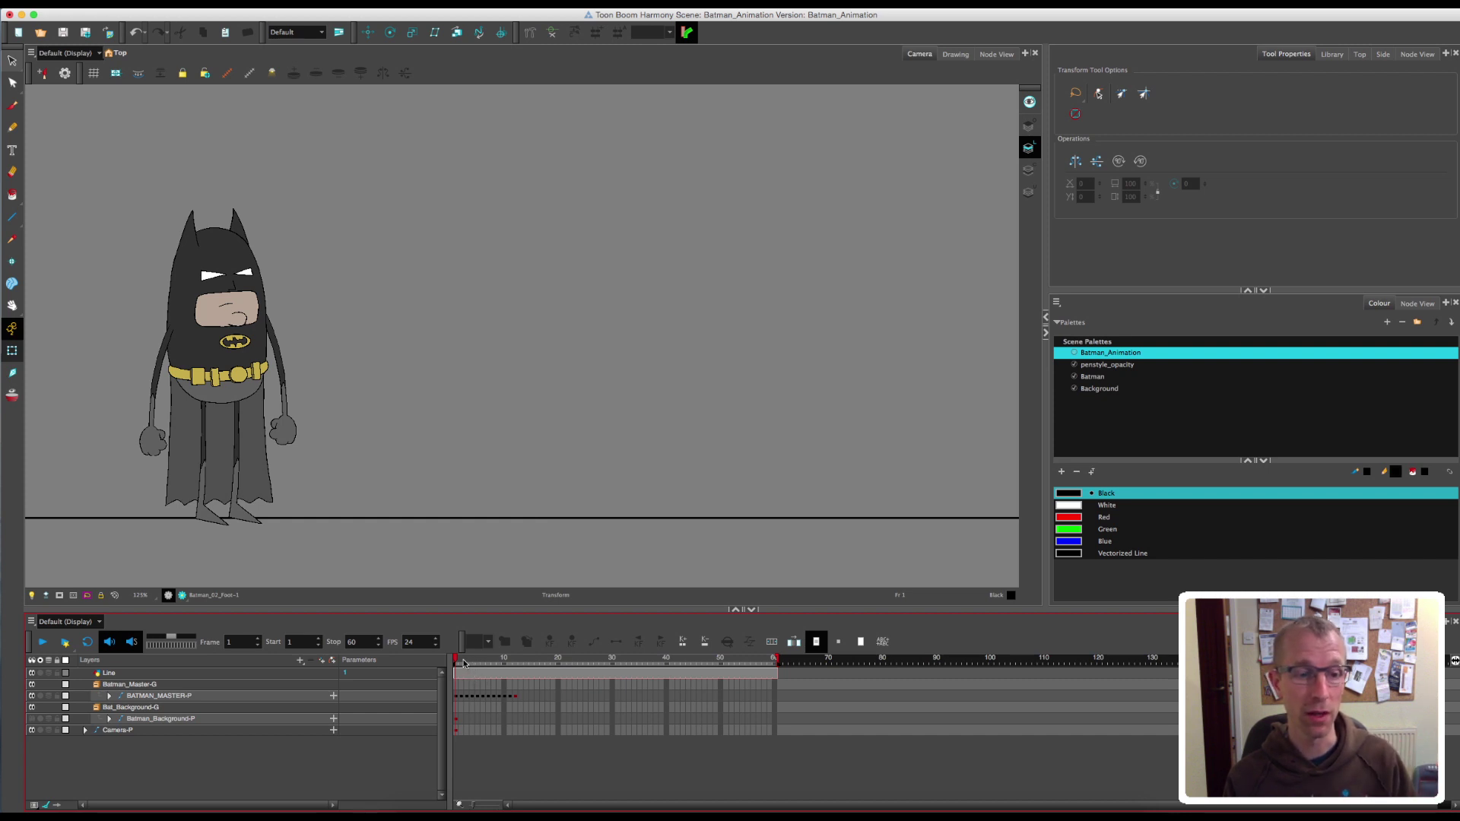
{"action": "left_click_drag", "start_coordinate": [456, 661], "coordinate": [505, 700]}
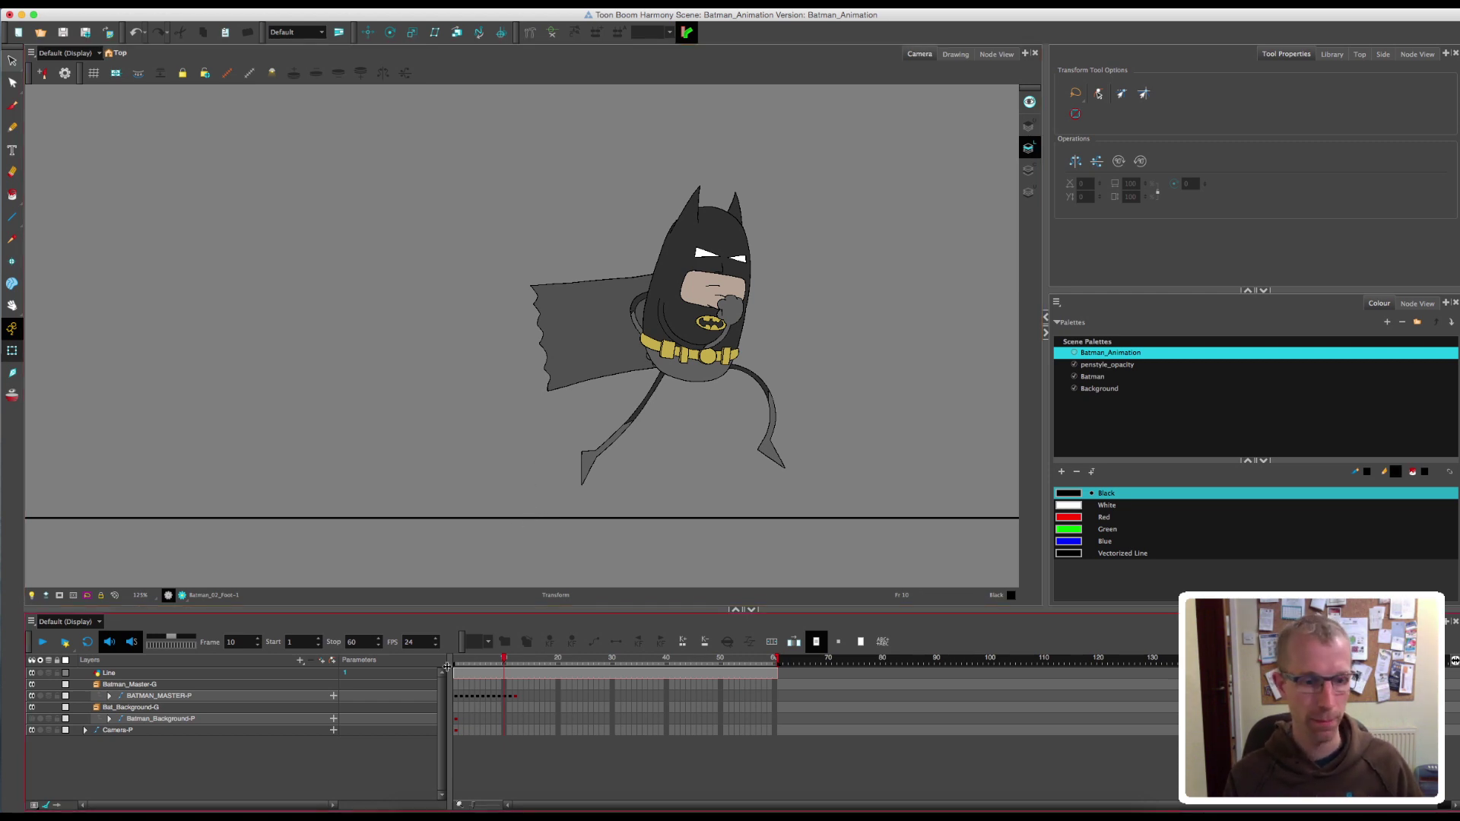
{"action": "left_click_drag", "start_coordinate": [457, 661], "coordinate": [478, 666]}
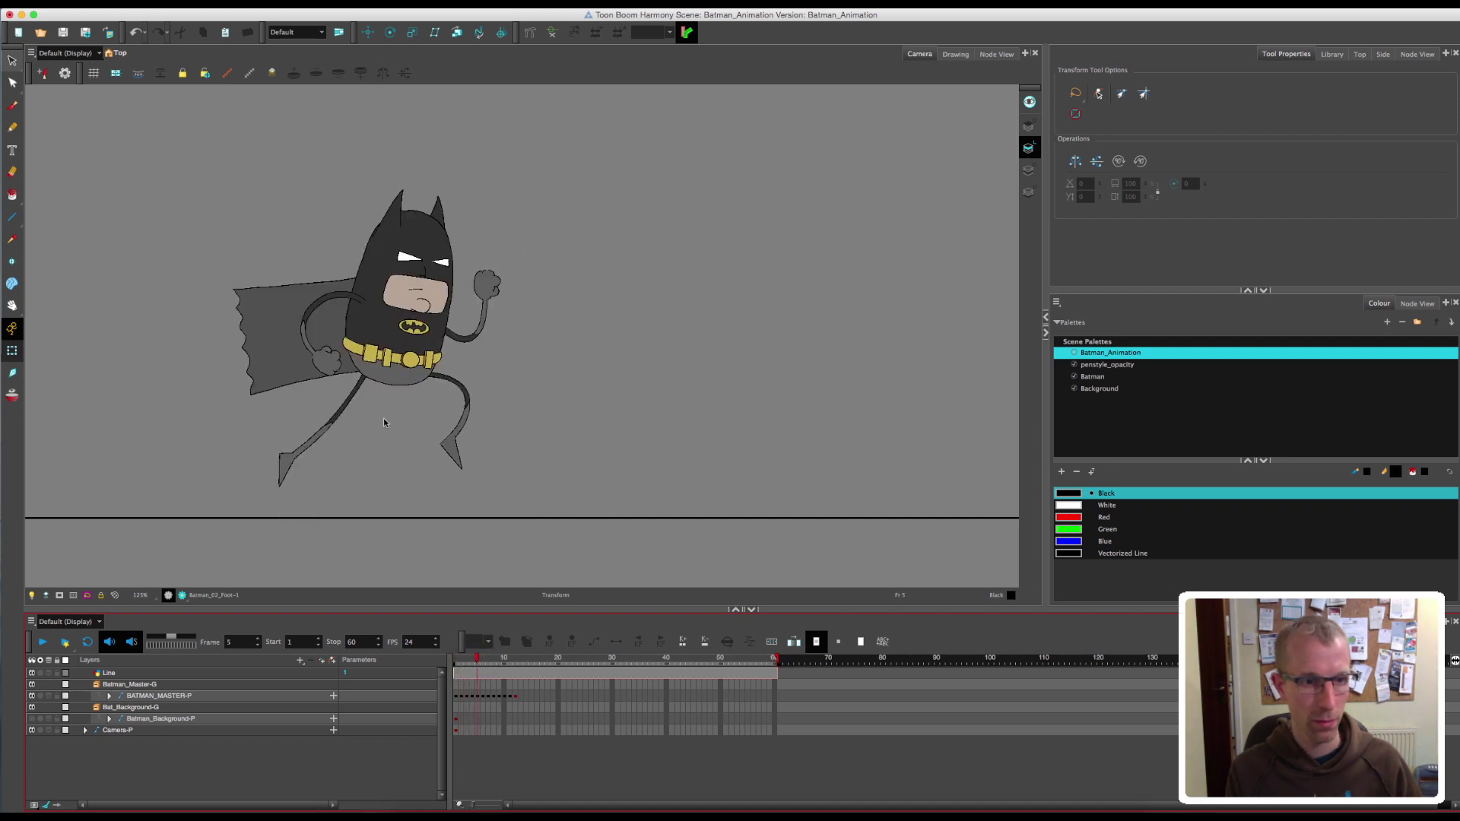
- Show the rig's deformation controls and nudge the far arm's shoulder at frame 4, comparing it with frame 5
{"action": "left_click", "coordinate": [476, 698]}
{"action": "key", "text": "shift+F11"}
{"action": "left_click", "coordinate": [594, 238]}
{"action": "scroll", "coordinate": [272, 305], "scroll_direction": "up", "scroll_amount": 5}
{"action": "left_click", "coordinate": [545, 293]}
{"action": "left_click", "coordinate": [799, 302]}
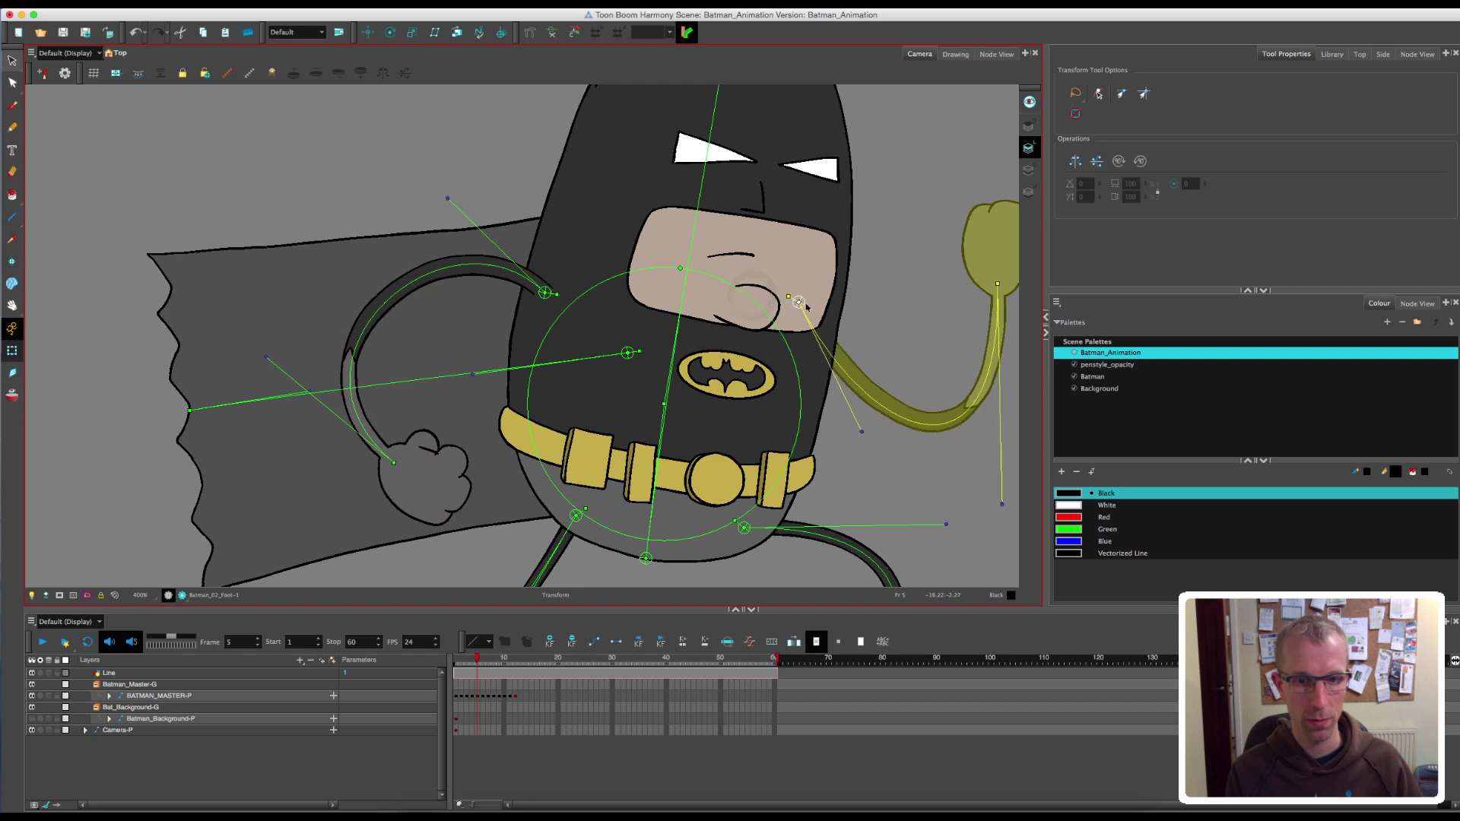
{"action": "key", "text": "comma"}
{"action": "key", "text": "period"}
{"action": "key", "text": "comma"}
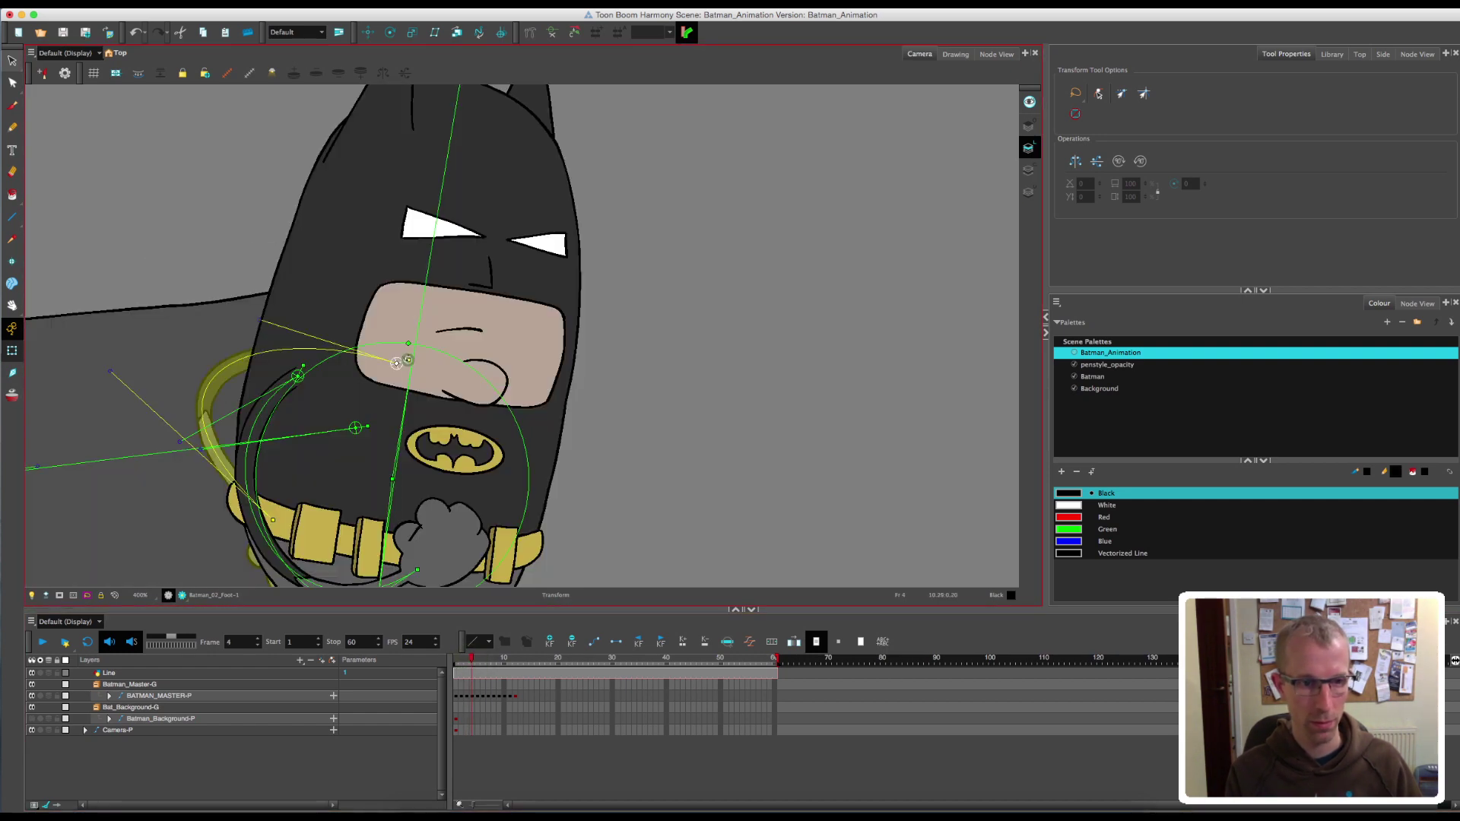
{"action": "left_click_drag", "start_coordinate": [408, 360], "coordinate": [396, 347]}
- At frame 7, move the far arm's shoulder forward and swing the arm out in front of the body, using frame 6 as reference
{"action": "left_click_drag", "start_coordinate": [472, 666], "coordinate": [462, 666]}
{"action": "left_click_drag", "start_coordinate": [359, 551], "coordinate": [490, 495]}
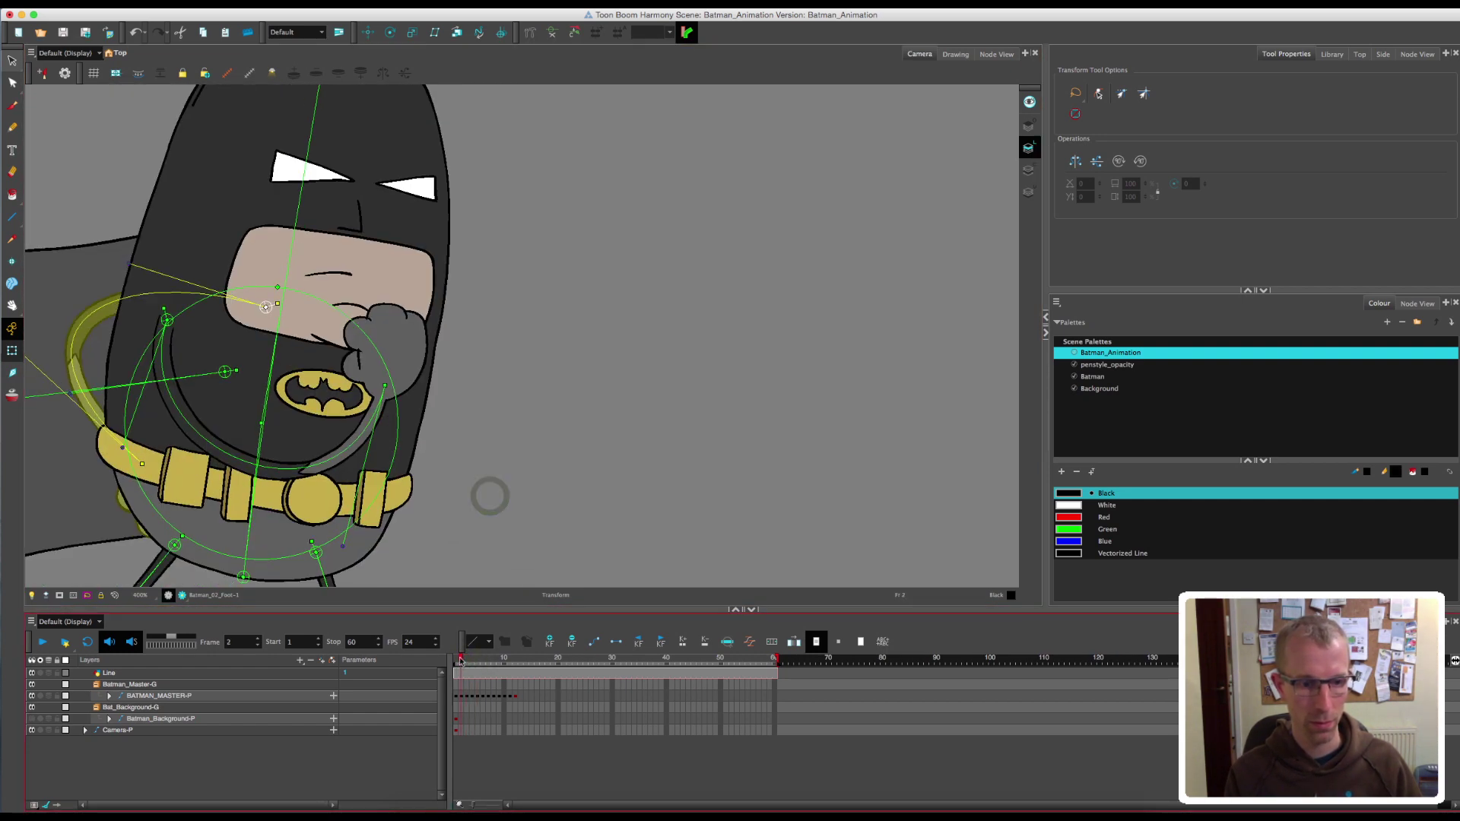
{"action": "left_click_drag", "start_coordinate": [460, 661], "coordinate": [484, 660]}
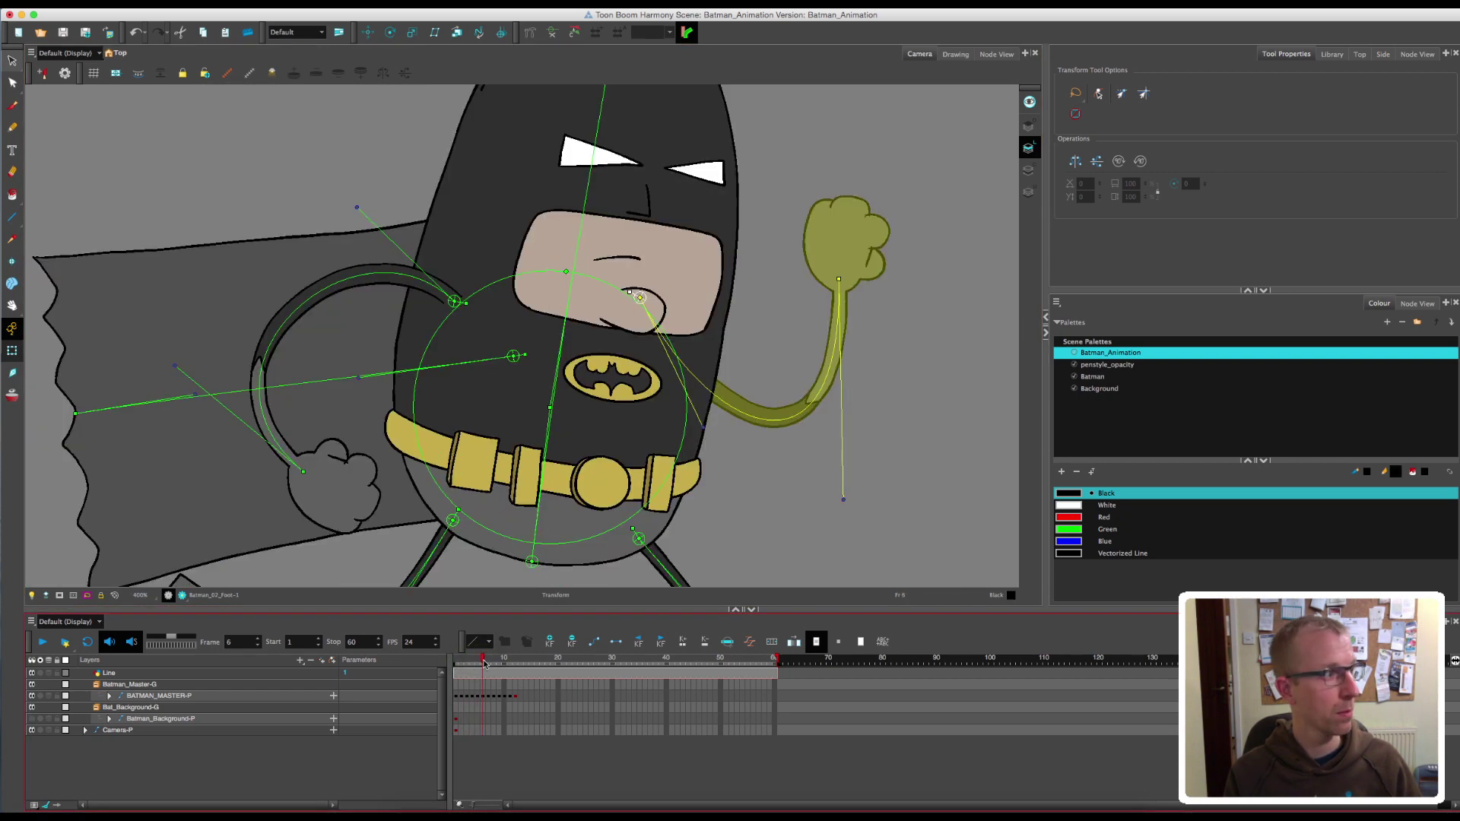
{"action": "left_click_drag", "start_coordinate": [507, 587], "coordinate": [515, 525]}
{"action": "key", "text": "2"}
{"action": "key", "text": "2"}
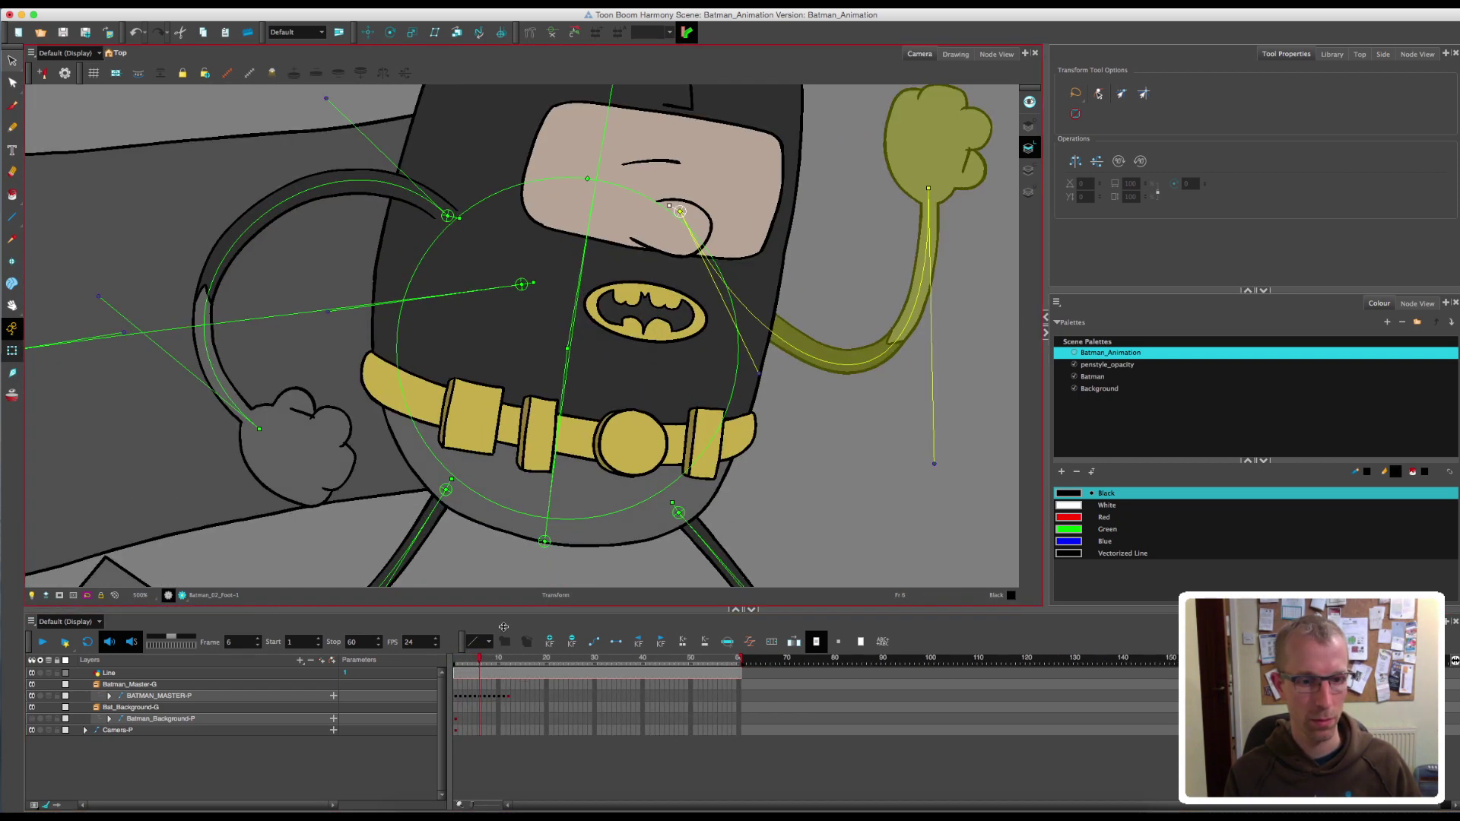
{"action": "left_click", "coordinate": [486, 660]}
{"action": "left_click_drag", "start_coordinate": [411, 459], "coordinate": [362, 421]}
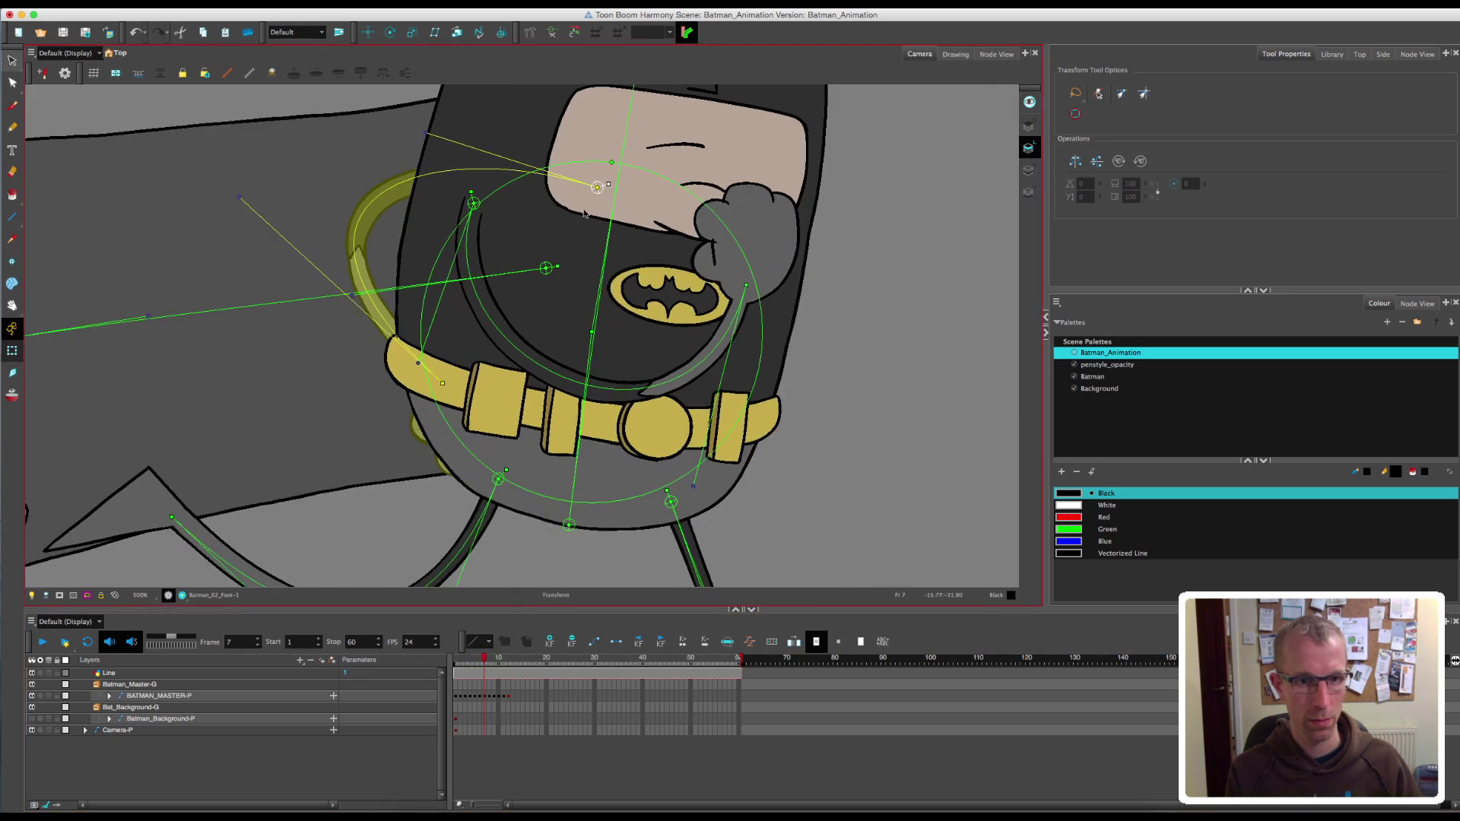
{"action": "left_click_drag", "start_coordinate": [608, 184], "coordinate": [741, 214]}
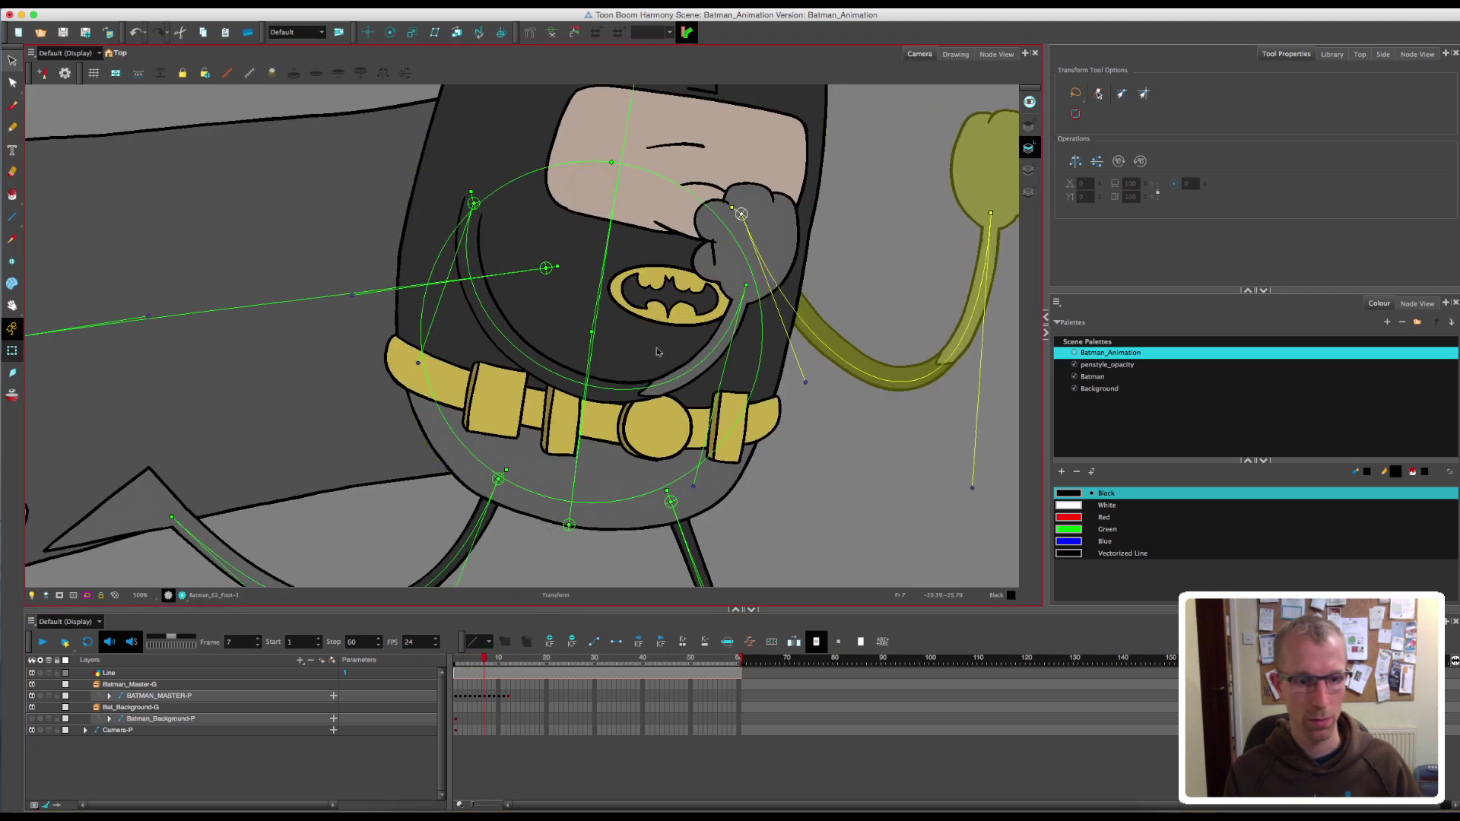
{"action": "left_click", "coordinate": [13, 396]}
- Try rotating the far arm at frame 13 and compare the frame 12 pose with frame 2
{"action": "mouse_move", "coordinate": [485, 660]}
{"action": "left_mouse_down"}
{"action": "mouse_move", "coordinate": [466, 660]}
{"action": "mouse_move", "coordinate": [504, 678]}
{"action": "mouse_move", "coordinate": [456, 676]}
{"action": "mouse_move", "coordinate": [487, 664]}
{"action": "mouse_move", "coordinate": [508, 676]}
{"action": "mouse_move", "coordinate": [496, 689]}
{"action": "mouse_move", "coordinate": [478, 685]}
{"action": "mouse_move", "coordinate": [504, 666]}
{"action": "left_mouse_up"}
{"action": "key", "text": "1"}
{"action": "key", "text": "1"}
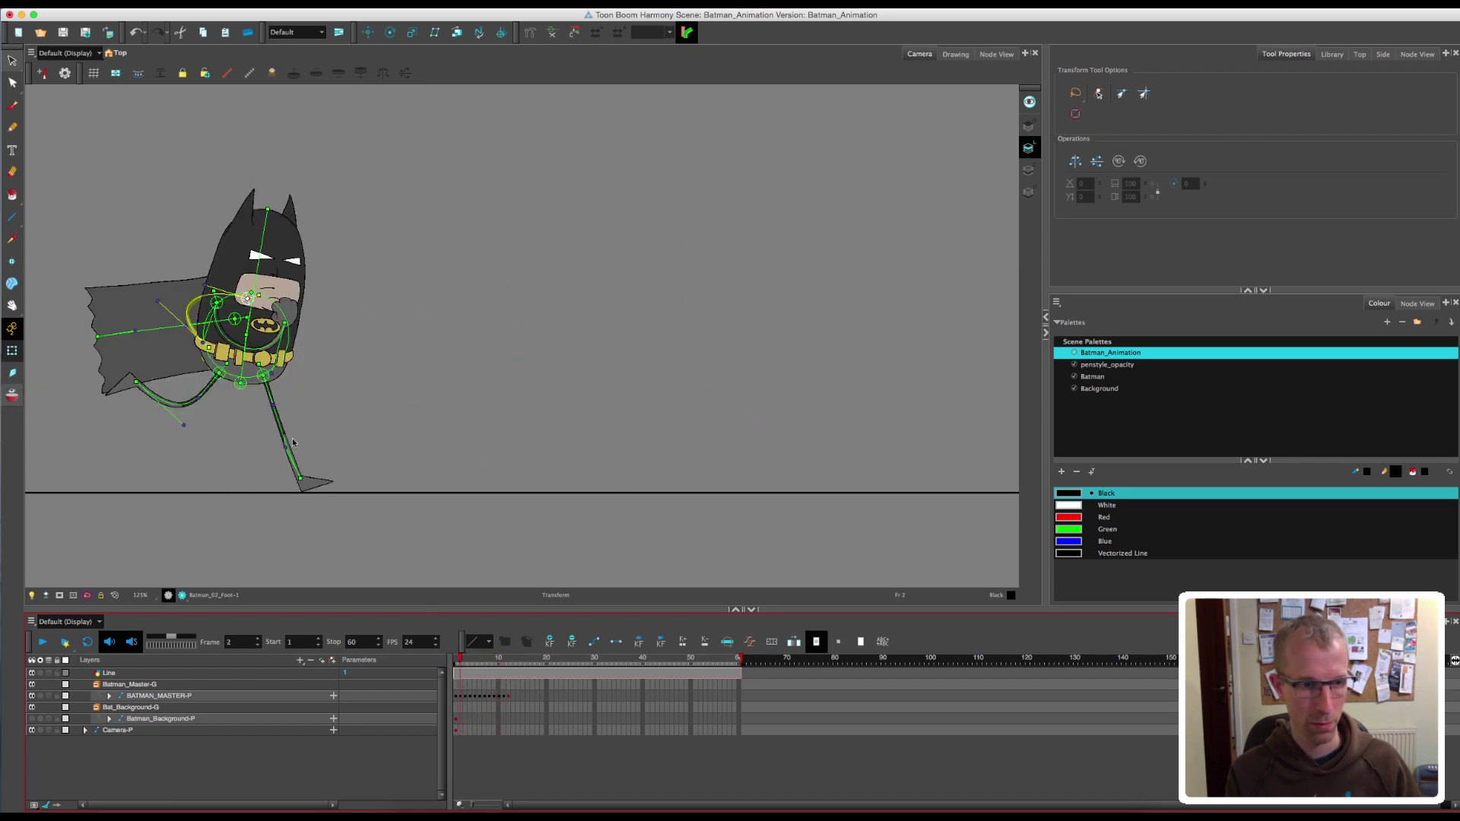
{"action": "left_click", "coordinate": [292, 442]}
{"action": "left_click", "coordinate": [472, 549]}
{"action": "left_click", "coordinate": [494, 665]}
{"action": "key", "text": "period"}
{"action": "key", "text": "period"}
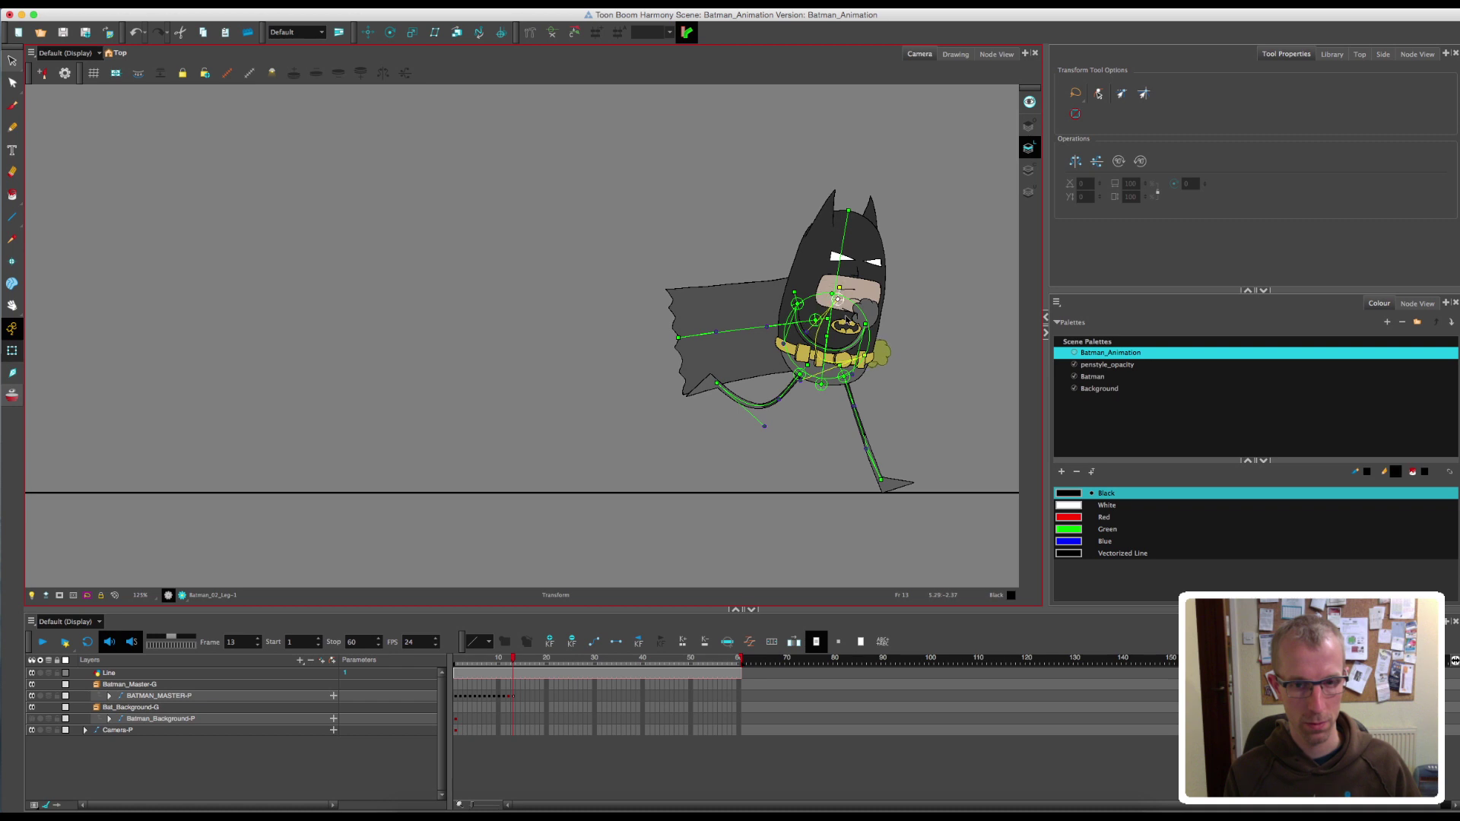
{"action": "left_click_drag", "start_coordinate": [838, 289], "coordinate": [837, 287]}
{"action": "left_click", "coordinate": [514, 697]}
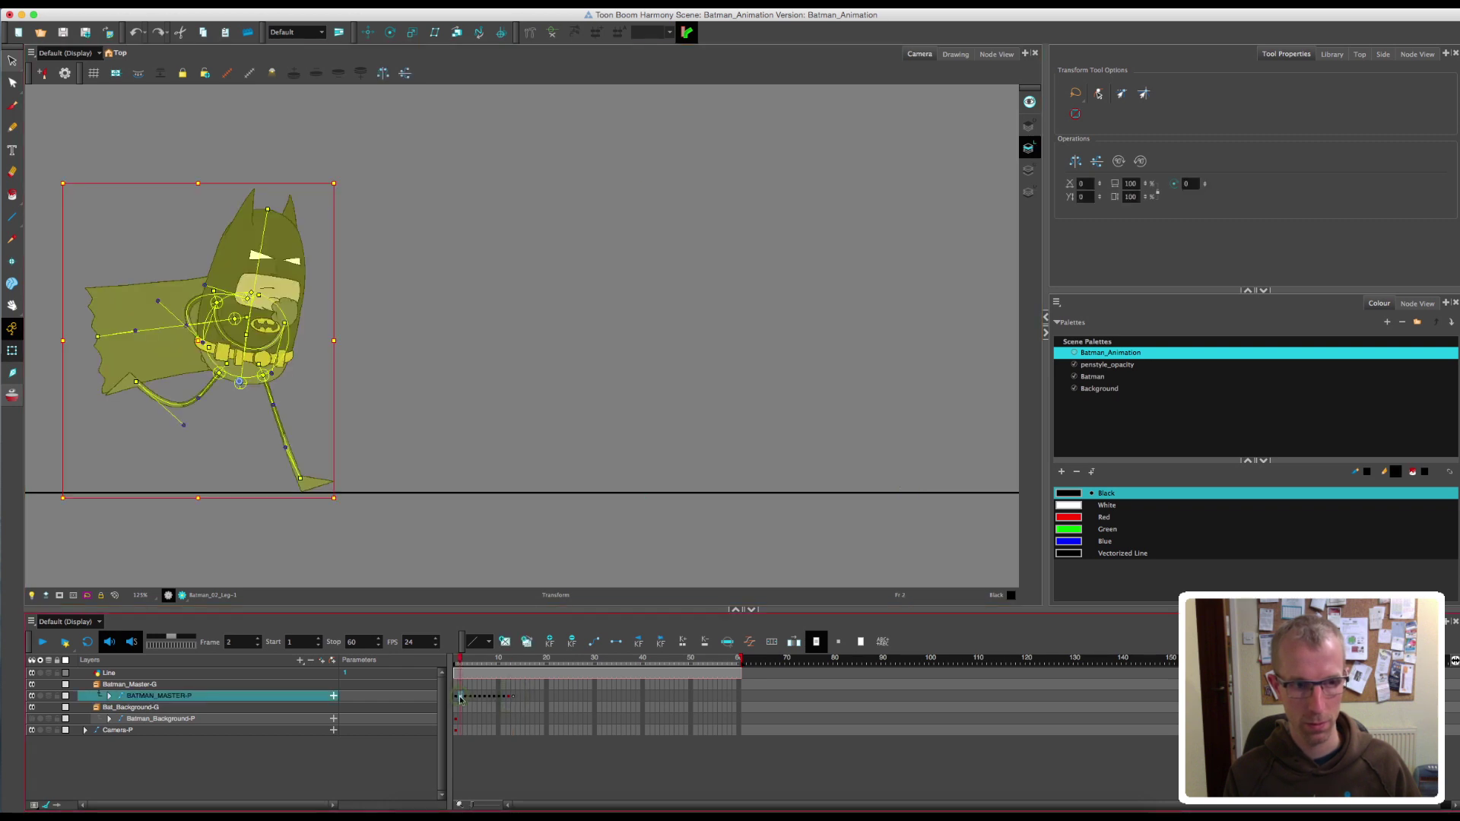
{"action": "left_click", "coordinate": [510, 666]}
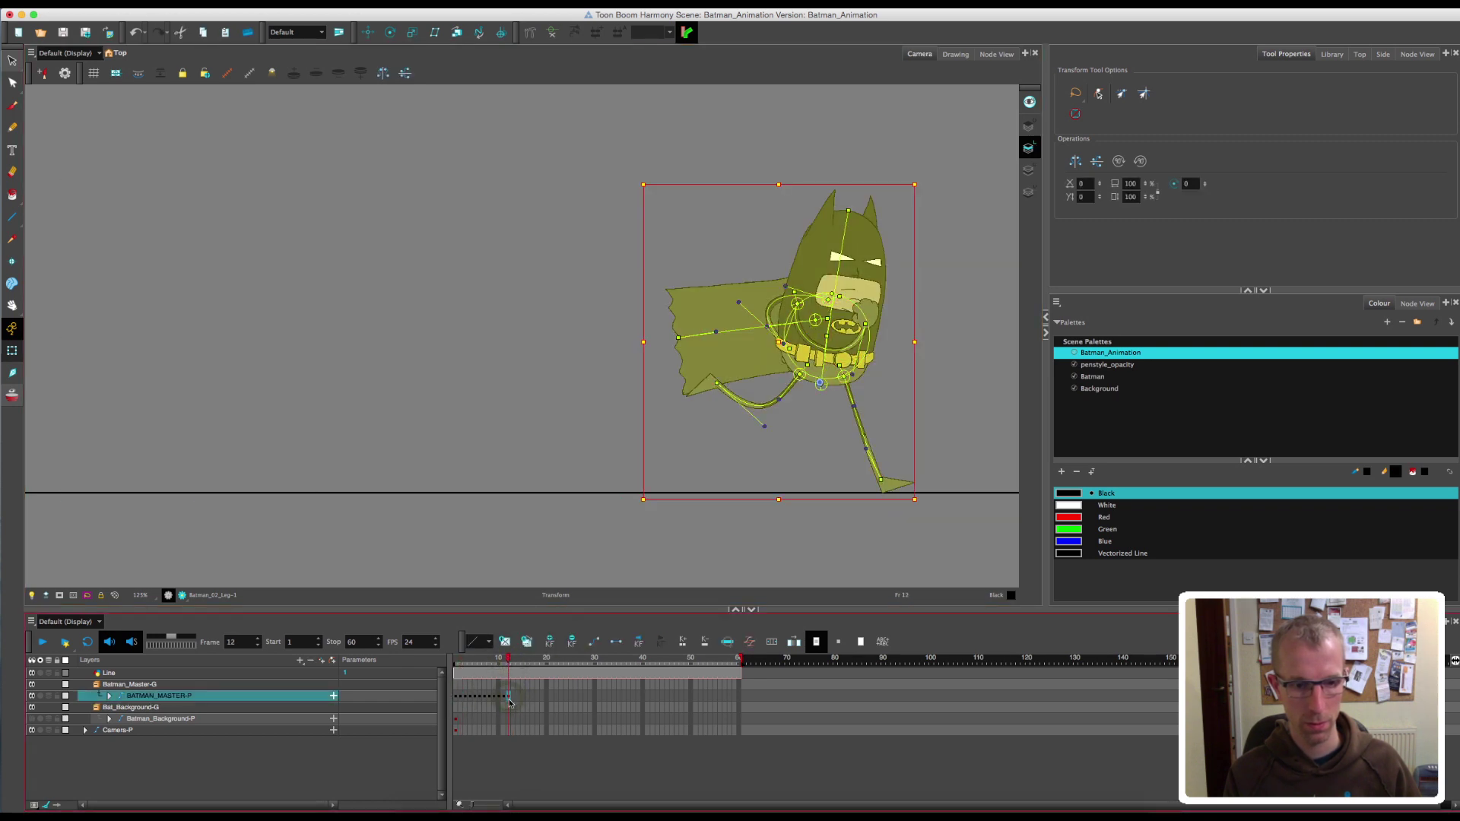
- Examine the near arm's swing from frame 3 to frame 9 with onion skin
{"action": "left_click_drag", "start_coordinate": [510, 666], "coordinate": [466, 672]}
{"action": "left_click", "coordinate": [547, 376]}
{"action": "left_click", "coordinate": [349, 267]}
{"action": "left_click", "coordinate": [13, 395]}
{"action": "key", "text": "space"}
{"action": "left_click_drag", "start_coordinate": [184, 417], "coordinate": [461, 418]}
{"action": "key", "text": "2"}
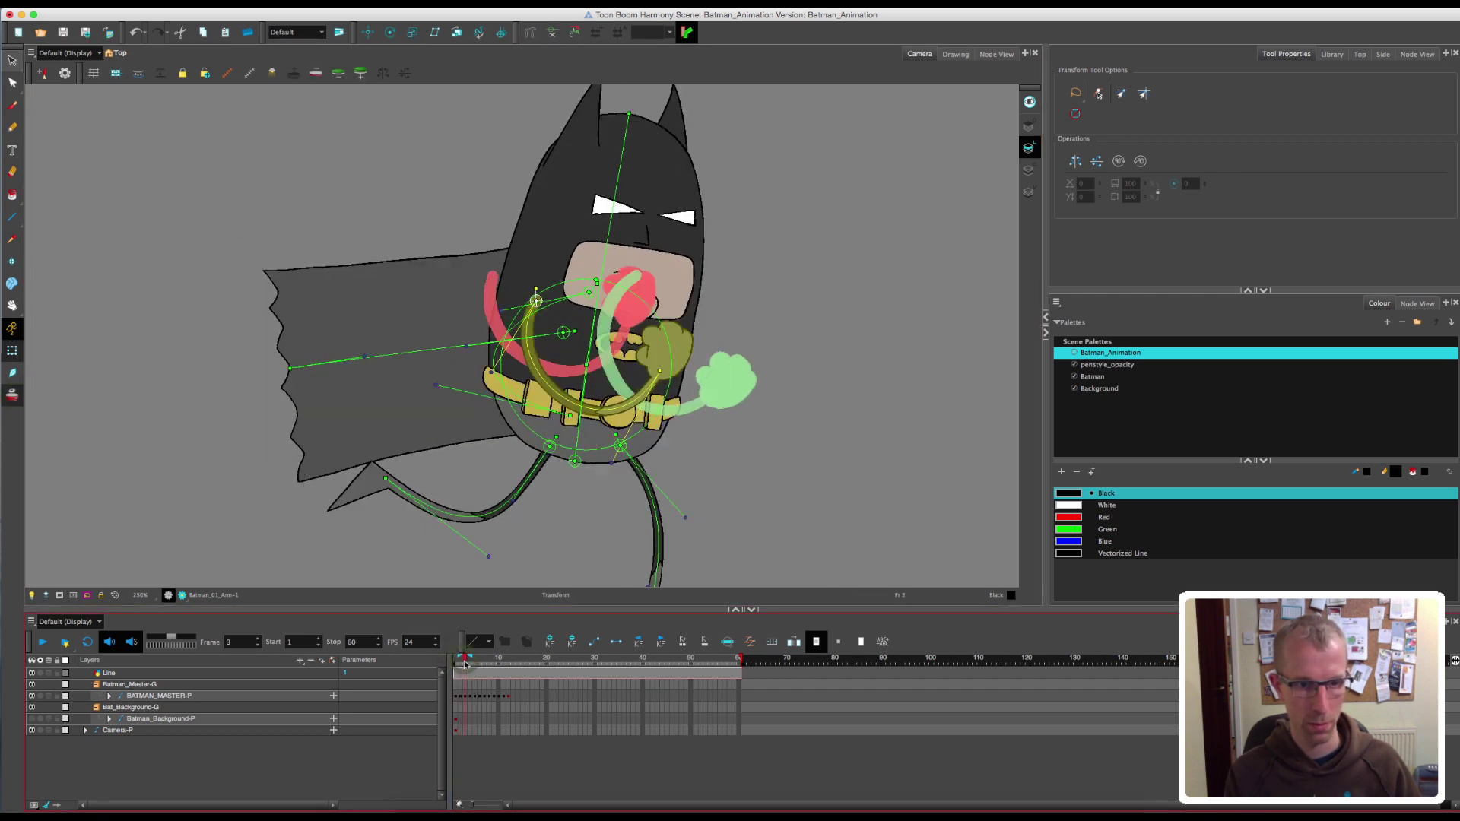
{"action": "left_click_drag", "start_coordinate": [464, 664], "coordinate": [475, 666]}
{"action": "key", "text": "space"}
{"action": "left_click_drag", "start_coordinate": [615, 508], "coordinate": [335, 493]}
{"action": "mouse_move", "coordinate": [476, 664]}
{"action": "left_mouse_down"}
{"action": "mouse_move", "coordinate": [464, 669]}
{"action": "mouse_move", "coordinate": [494, 672]}
{"action": "left_mouse_up"}
{"action": "left_click_drag", "start_coordinate": [763, 508], "coordinate": [358, 494]}
{"action": "mouse_move", "coordinate": [494, 665]}
{"action": "left_mouse_down"}
{"action": "mouse_move", "coordinate": [509, 669]}
{"action": "mouse_move", "coordinate": [455, 672]}
{"action": "mouse_move", "coordinate": [483, 685]}
{"action": "mouse_move", "coordinate": [494, 669]}
{"action": "left_mouse_up"}
{"action": "key", "text": "1"}
{"action": "left_click", "coordinate": [15, 396]}
{"action": "left_click", "coordinate": [508, 766]}
- Rotate the near arm and shift its shoulder slightly forward across frames 9, 10 and 11
{"action": "left_click", "coordinate": [456, 305]}
{"action": "left_click_drag", "start_coordinate": [539, 286], "coordinate": [543, 286]}
{"action": "left_click_drag", "start_coordinate": [490, 667], "coordinate": [499, 667]}
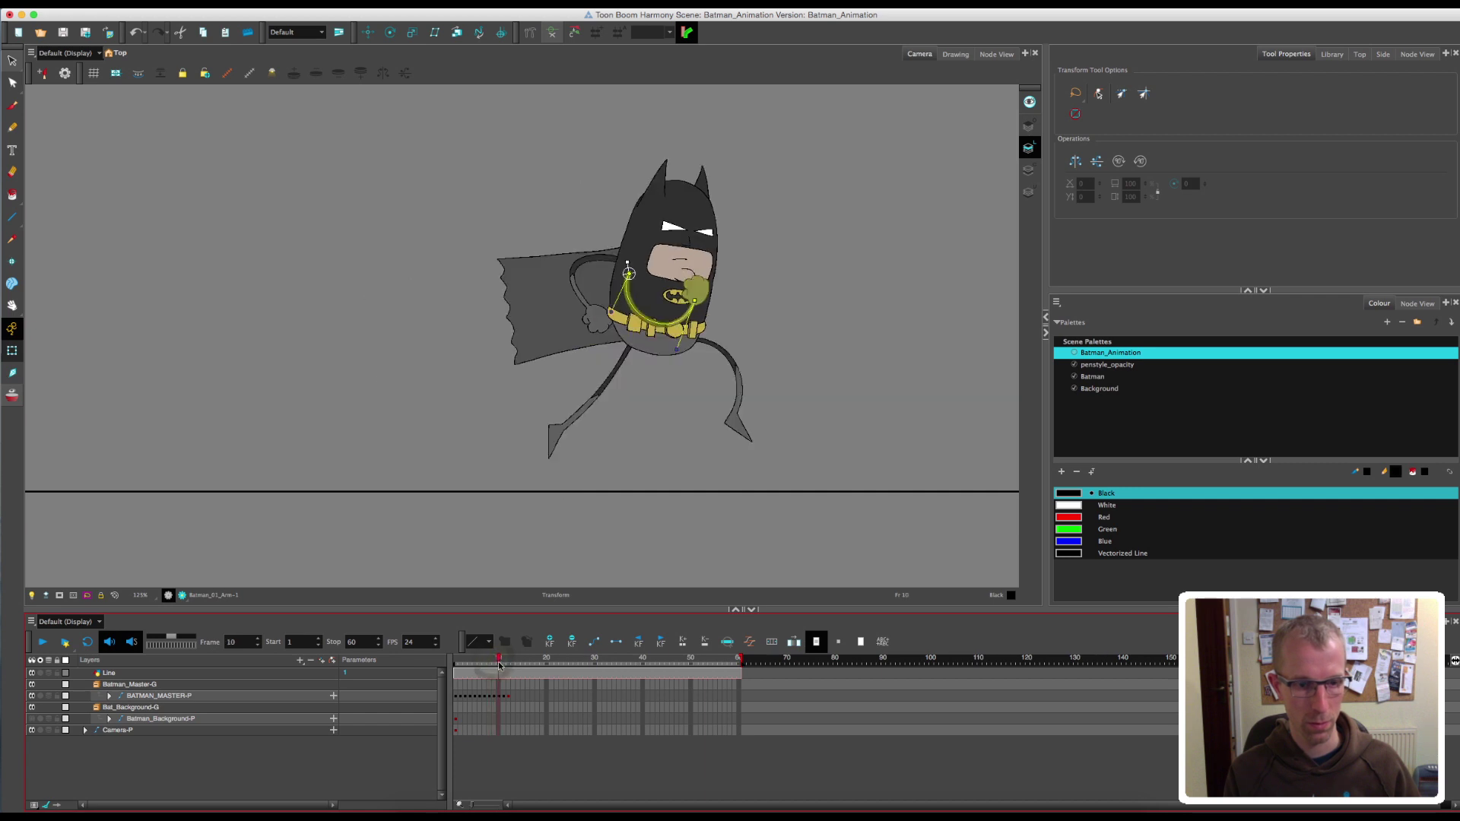
{"action": "left_click_drag", "start_coordinate": [627, 263], "coordinate": [622, 264]}
{"action": "mouse_move", "coordinate": [499, 666]}
{"action": "left_mouse_down"}
{"action": "mouse_move", "coordinate": [475, 675]}
{"action": "mouse_move", "coordinate": [494, 692]}
{"action": "left_mouse_up"}
{"action": "left_click_drag", "start_coordinate": [542, 296], "coordinate": [547, 297]}
{"action": "key", "text": "period"}
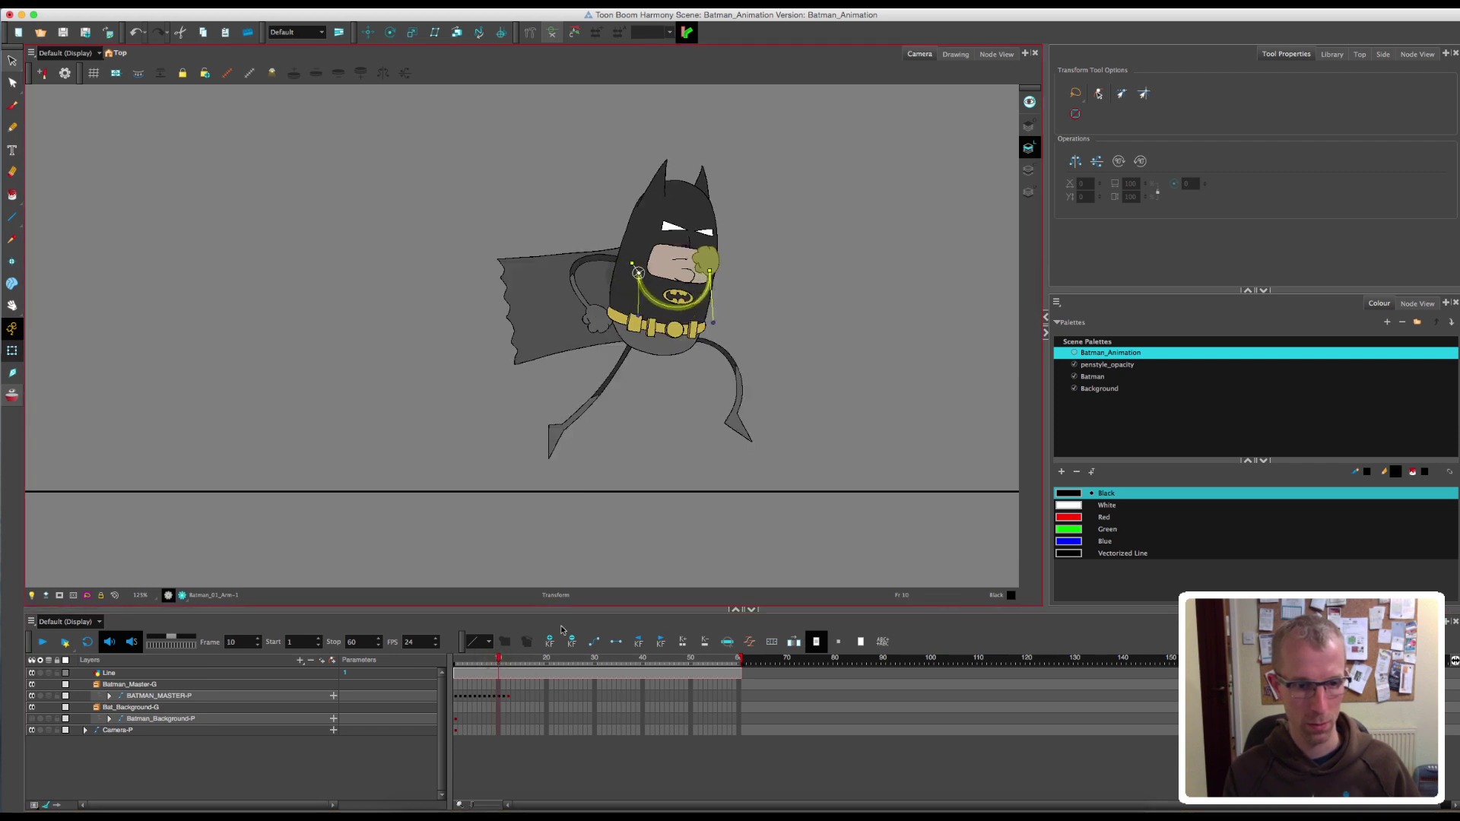
{"action": "left_click", "coordinate": [503, 663]}
{"action": "left_click_drag", "start_coordinate": [694, 287], "coordinate": [700, 284]}
{"action": "left_click", "coordinate": [508, 663]}
- Copy the BATMAN_MASTER-P pose from frame 2 to frame 12 and move it forward ahead of frame 11, using onion skin
{"action": "left_click", "coordinate": [460, 695]}
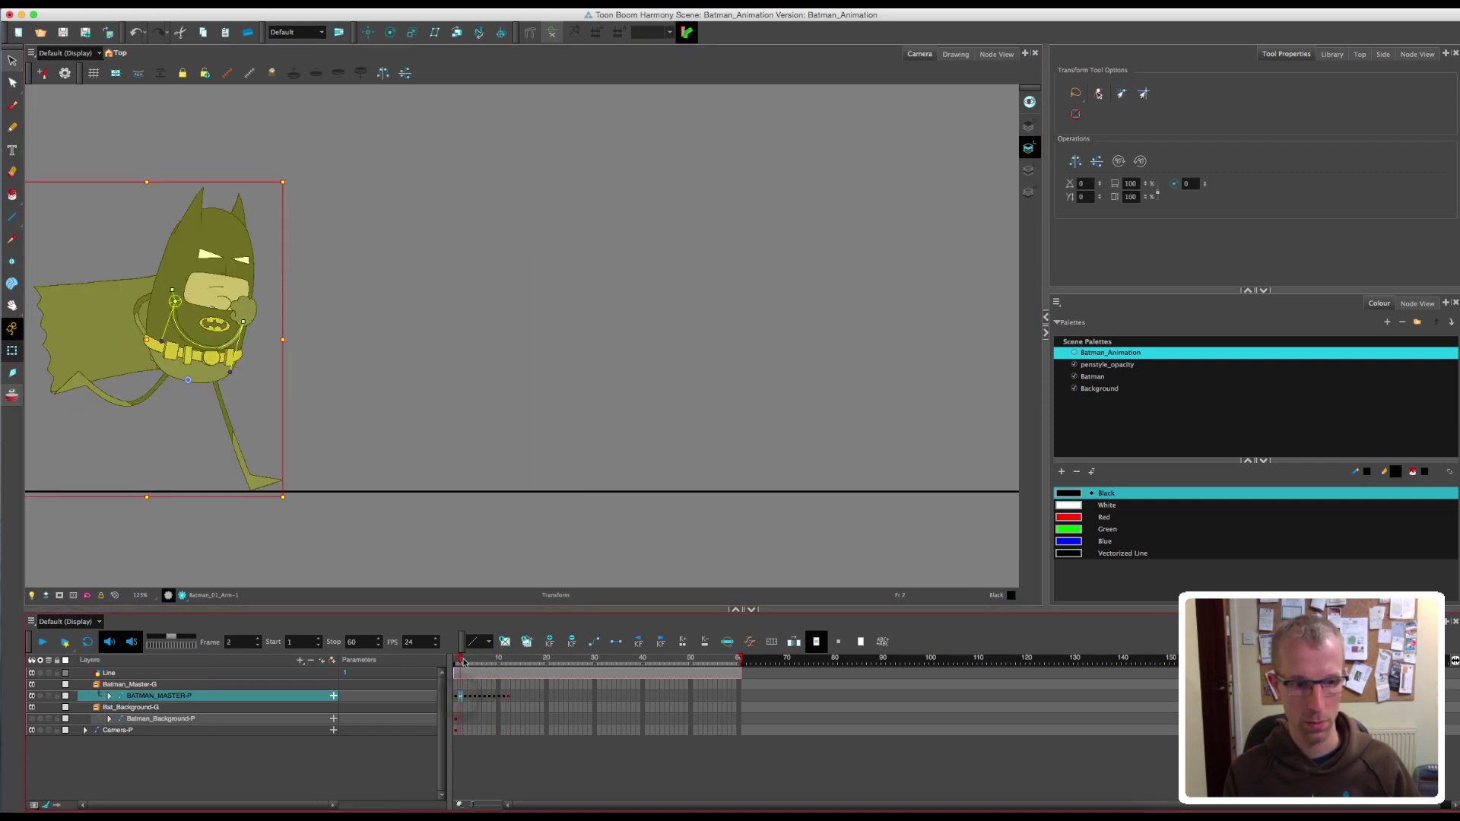
{"action": "left_click_drag", "start_coordinate": [463, 662], "coordinate": [477, 662]}
{"action": "left_click", "coordinate": [461, 696]}
{"action": "key", "text": "super+c"}
{"action": "left_click", "coordinate": [508, 696]}
{"action": "key", "text": "super+v"}
{"action": "key", "text": "alt+o"}
{"action": "left_click_drag", "start_coordinate": [195, 358], "coordinate": [791, 362]}
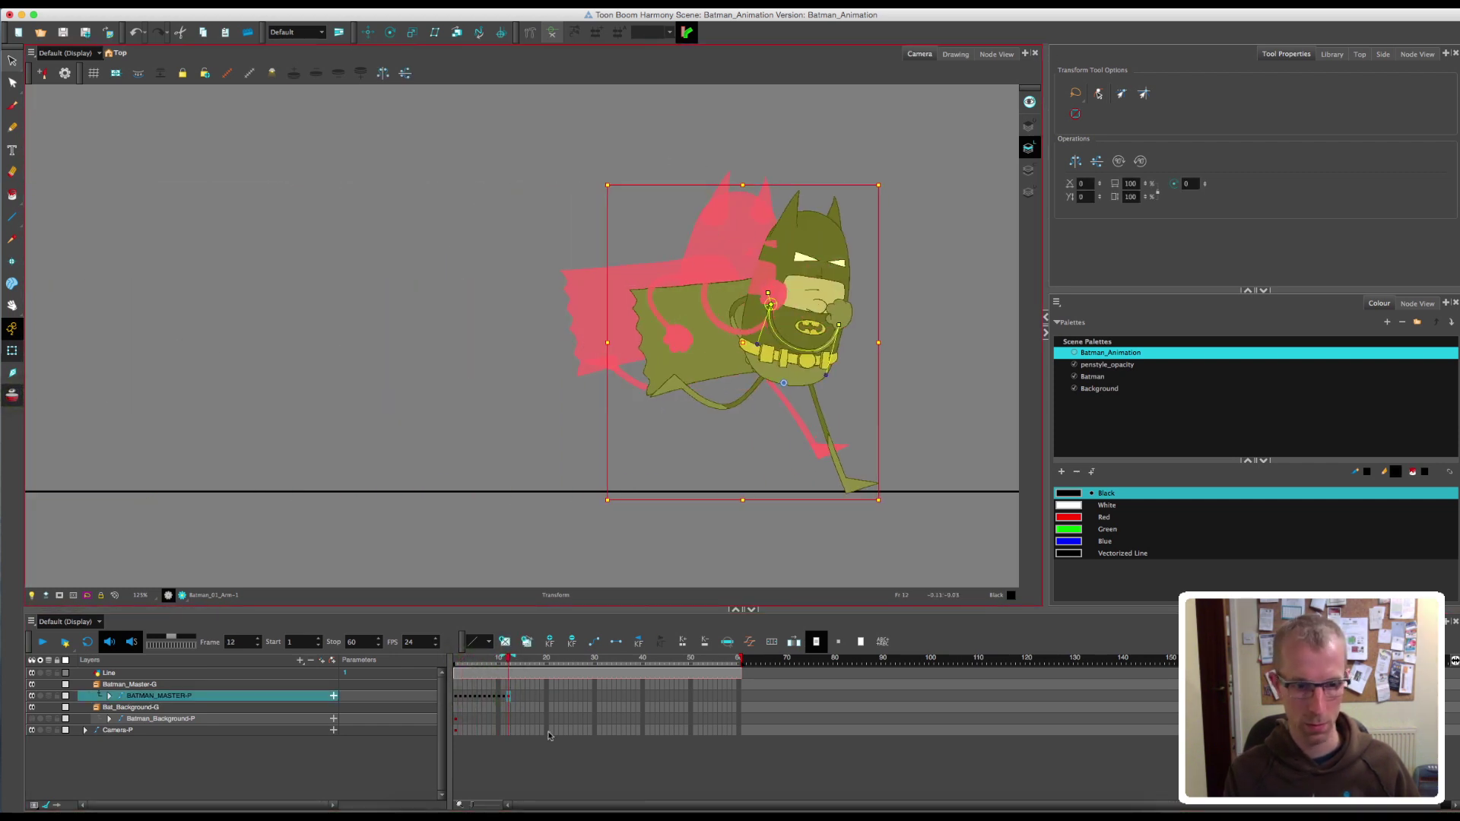
{"action": "left_click", "coordinate": [508, 755]}
{"action": "left_click", "coordinate": [503, 663]}
{"action": "key", "text": "alt+o"}
- Show the rig's deformation controls at frame 8 and shift the far arm's shoulder back with the hand raised in front, checking frames 9 and 10
{"action": "mouse_move", "coordinate": [504, 663]}
{"action": "left_mouse_down"}
{"action": "mouse_move", "coordinate": [485, 686]}
{"action": "mouse_move", "coordinate": [459, 680]}
{"action": "mouse_move", "coordinate": [488, 675]}
{"action": "left_mouse_up"}
{"action": "left_click", "coordinate": [553, 33]}
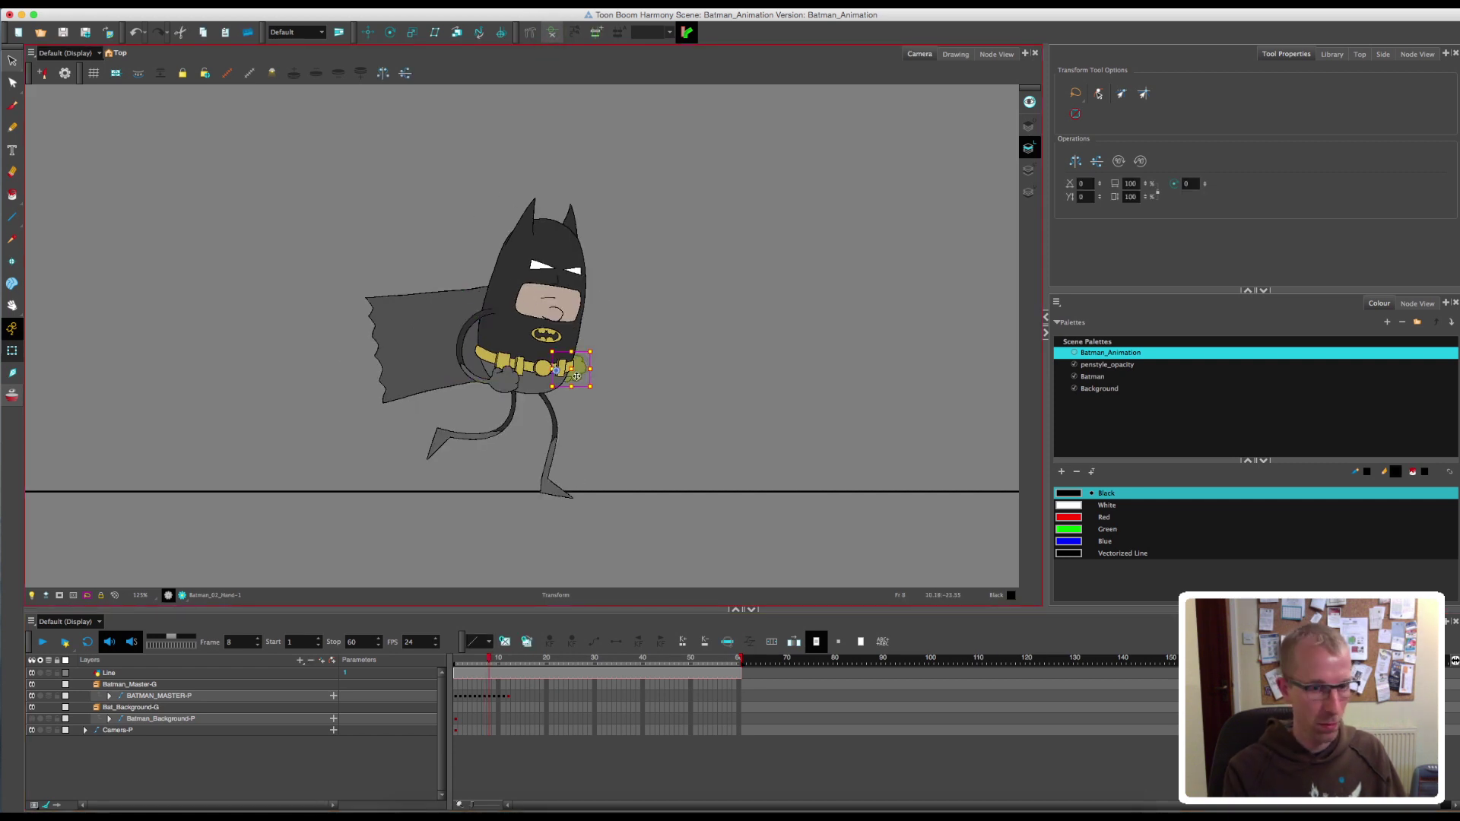
{"action": "left_click", "coordinate": [543, 355]}
{"action": "left_click", "coordinate": [488, 696]}
{"action": "left_click", "coordinate": [553, 33]}
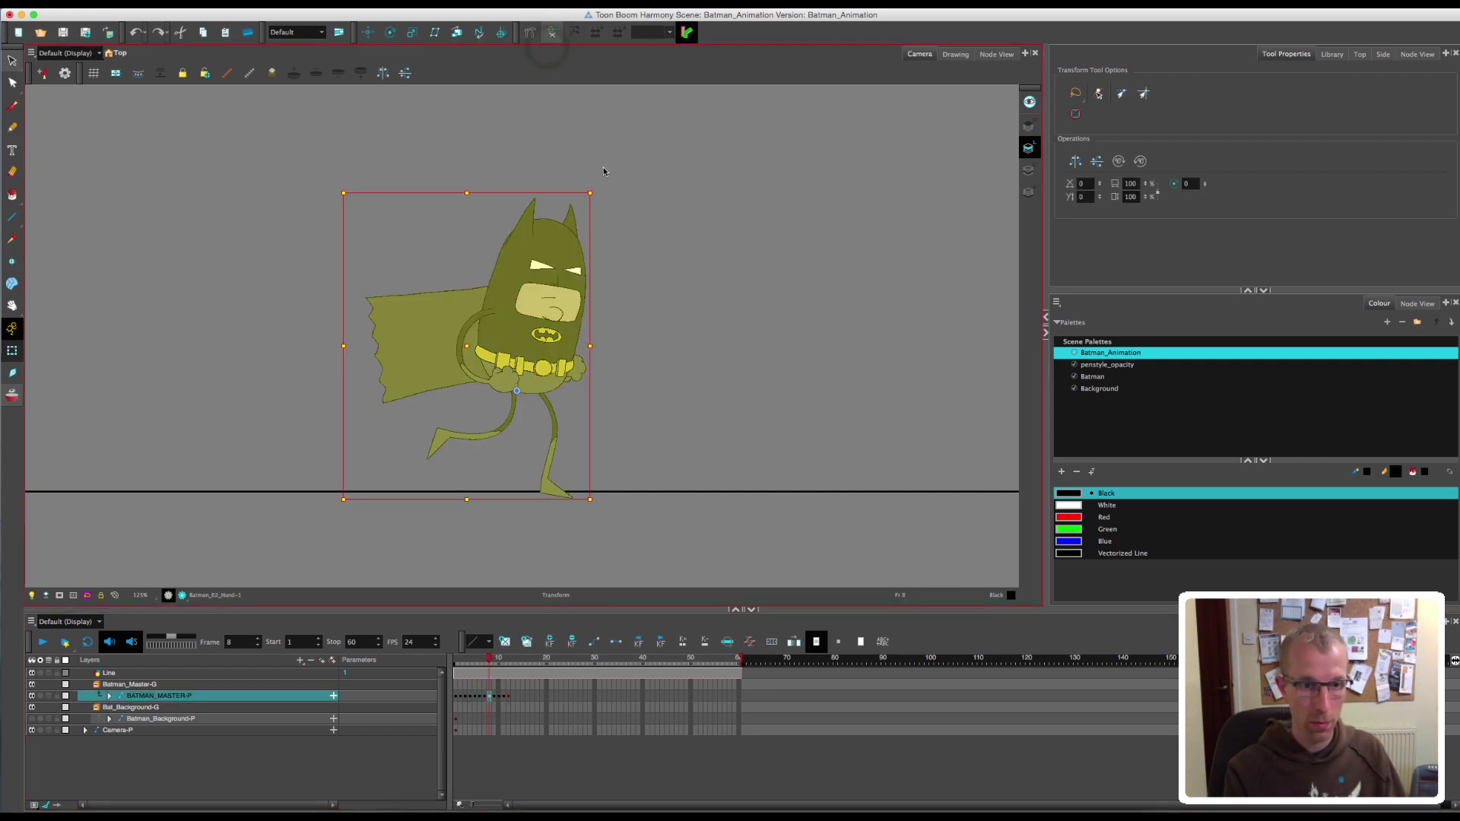
{"action": "left_click", "coordinate": [645, 437]}
{"action": "left_click", "coordinate": [488, 695]}
{"action": "left_click", "coordinate": [553, 32]}
{"action": "left_click", "coordinate": [633, 283]}
{"action": "left_click_drag", "start_coordinate": [542, 299], "coordinate": [533, 299]}
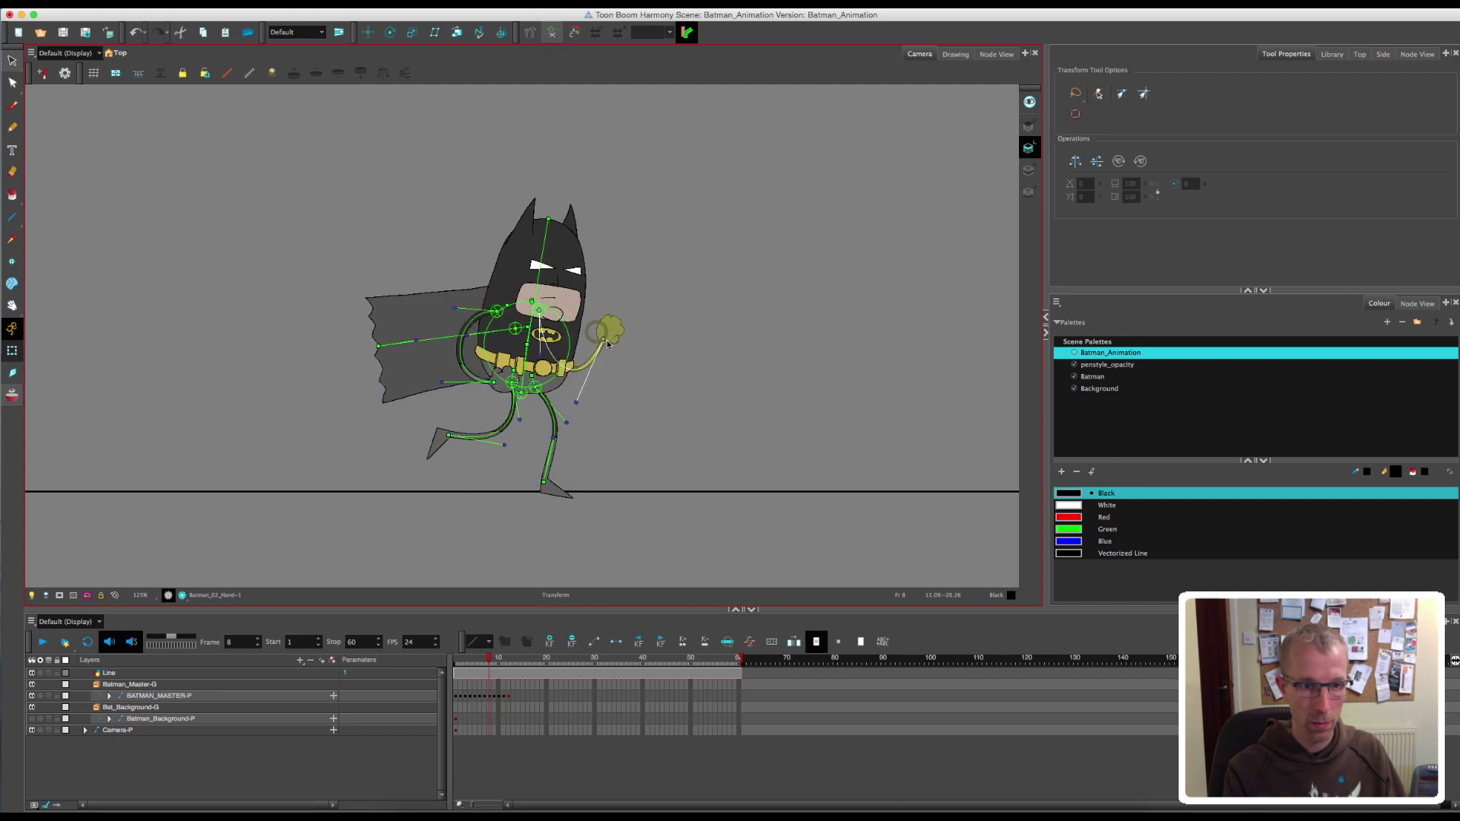
{"action": "mouse_move", "coordinate": [489, 662]}
{"action": "left_mouse_down"}
{"action": "mouse_move", "coordinate": [476, 668]}
{"action": "mouse_move", "coordinate": [495, 667]}
{"action": "left_mouse_up"}
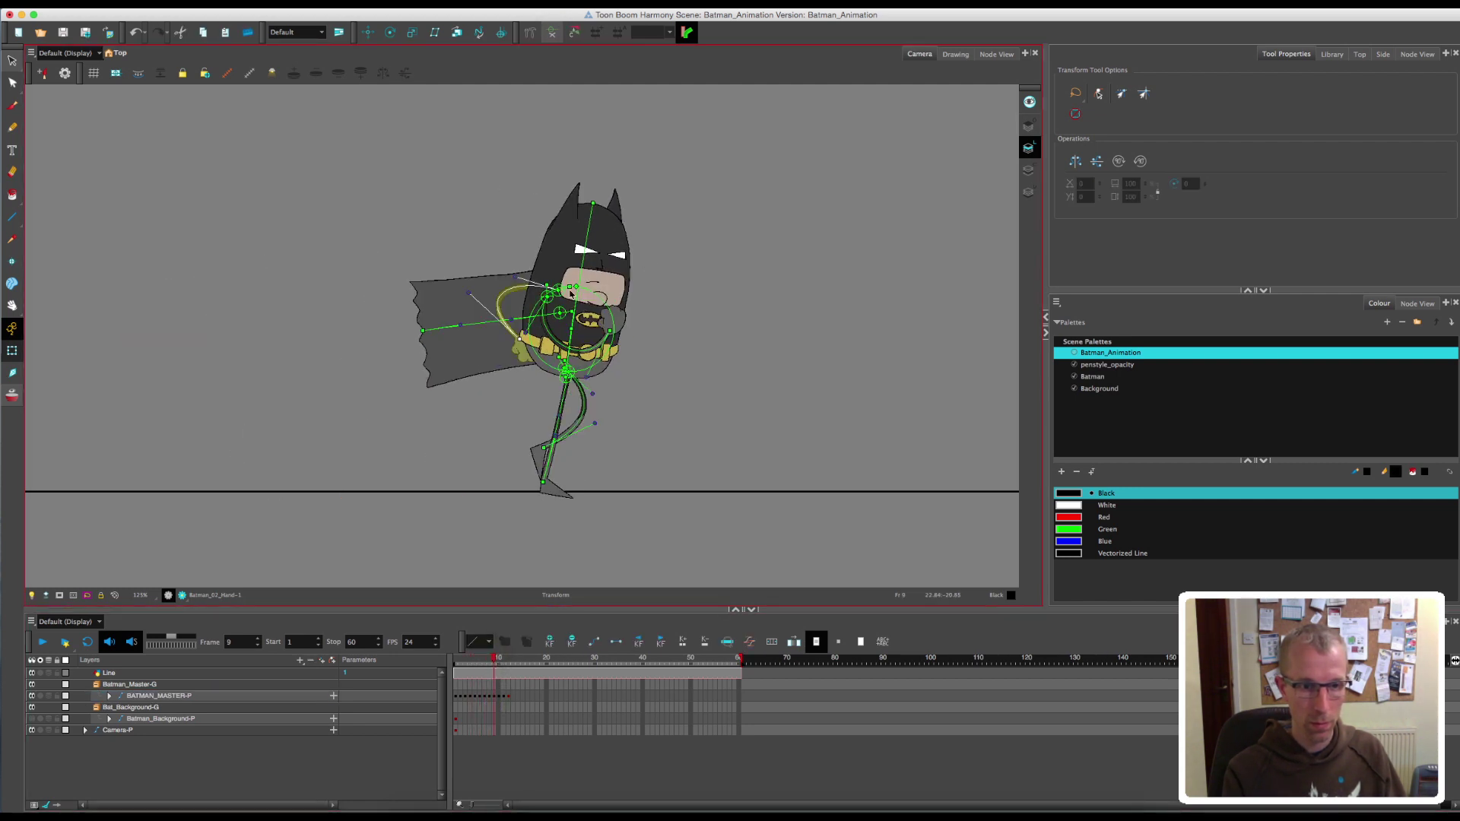
{"action": "key", "text": "period"}
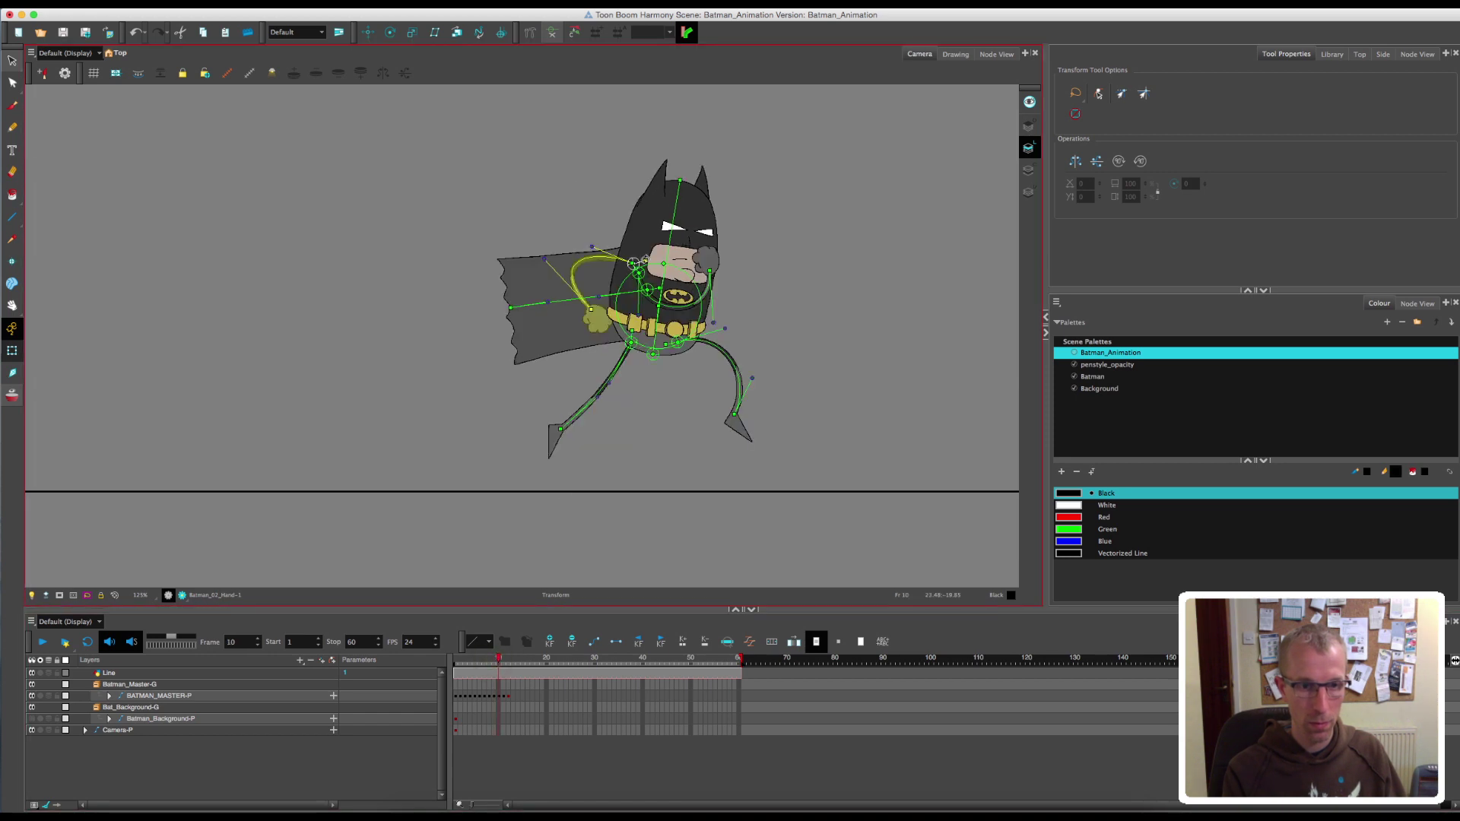
- Shift the back-swinging arm's shoulder further back on frames 10 and 11
{"action": "left_click", "coordinate": [633, 264]}
{"action": "left_click", "coordinate": [637, 271]}
{"action": "left_click", "coordinate": [632, 266]}
{"action": "scroll", "coordinate": [633, 263], "scroll_direction": "up", "scroll_amount": 6}
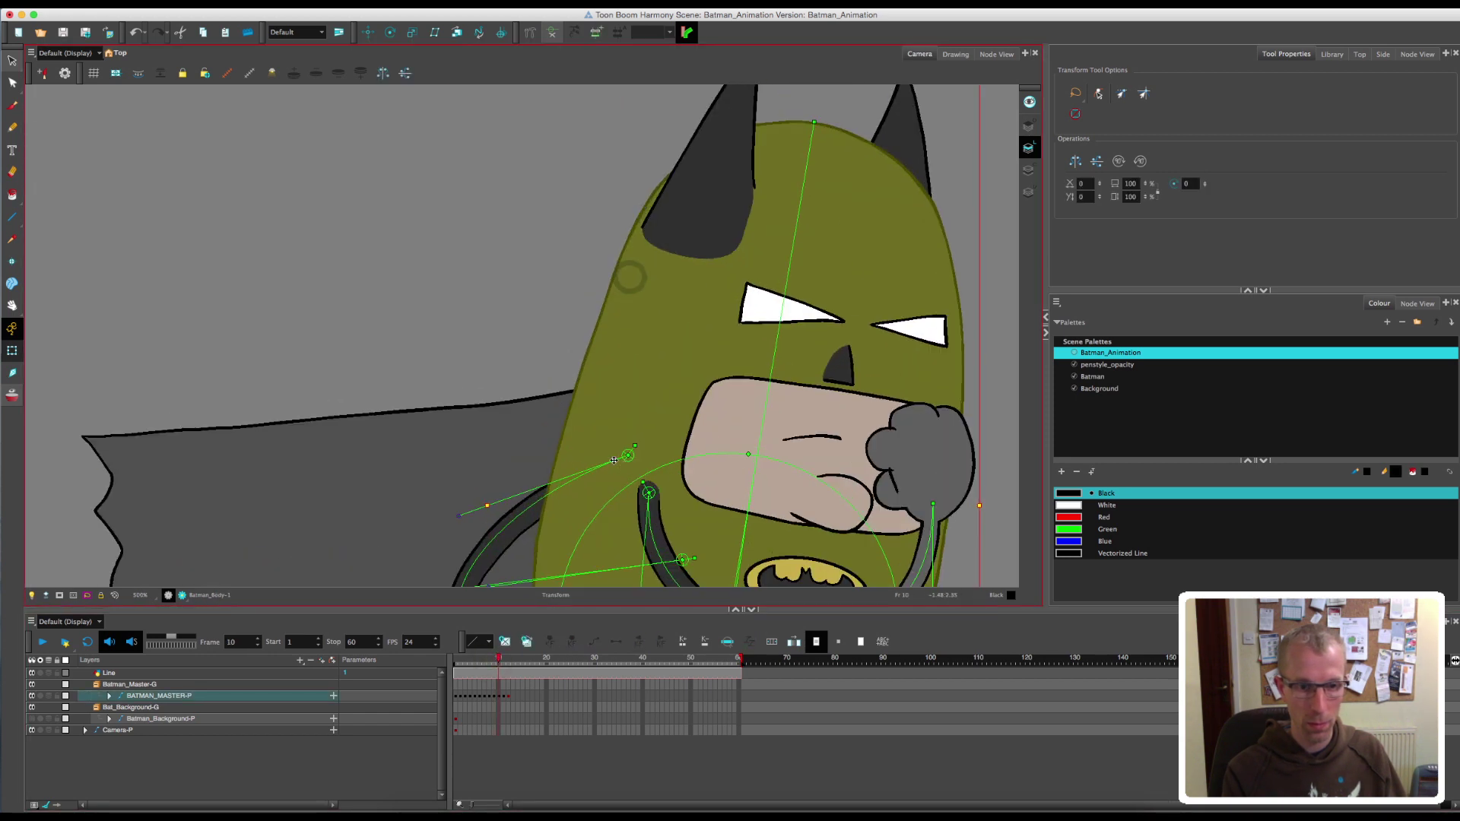
{"action": "left_click", "coordinate": [627, 461]}
{"action": "scroll", "coordinate": [603, 501], "scroll_direction": "down", "scroll_amount": 2}
{"action": "scroll", "coordinate": [603, 501], "scroll_direction": "down", "scroll_amount": 2}
{"action": "mouse_move", "coordinate": [499, 666]}
{"action": "left_mouse_down"}
{"action": "mouse_move", "coordinate": [475, 666]}
{"action": "mouse_move", "coordinate": [504, 666]}
{"action": "left_mouse_up"}
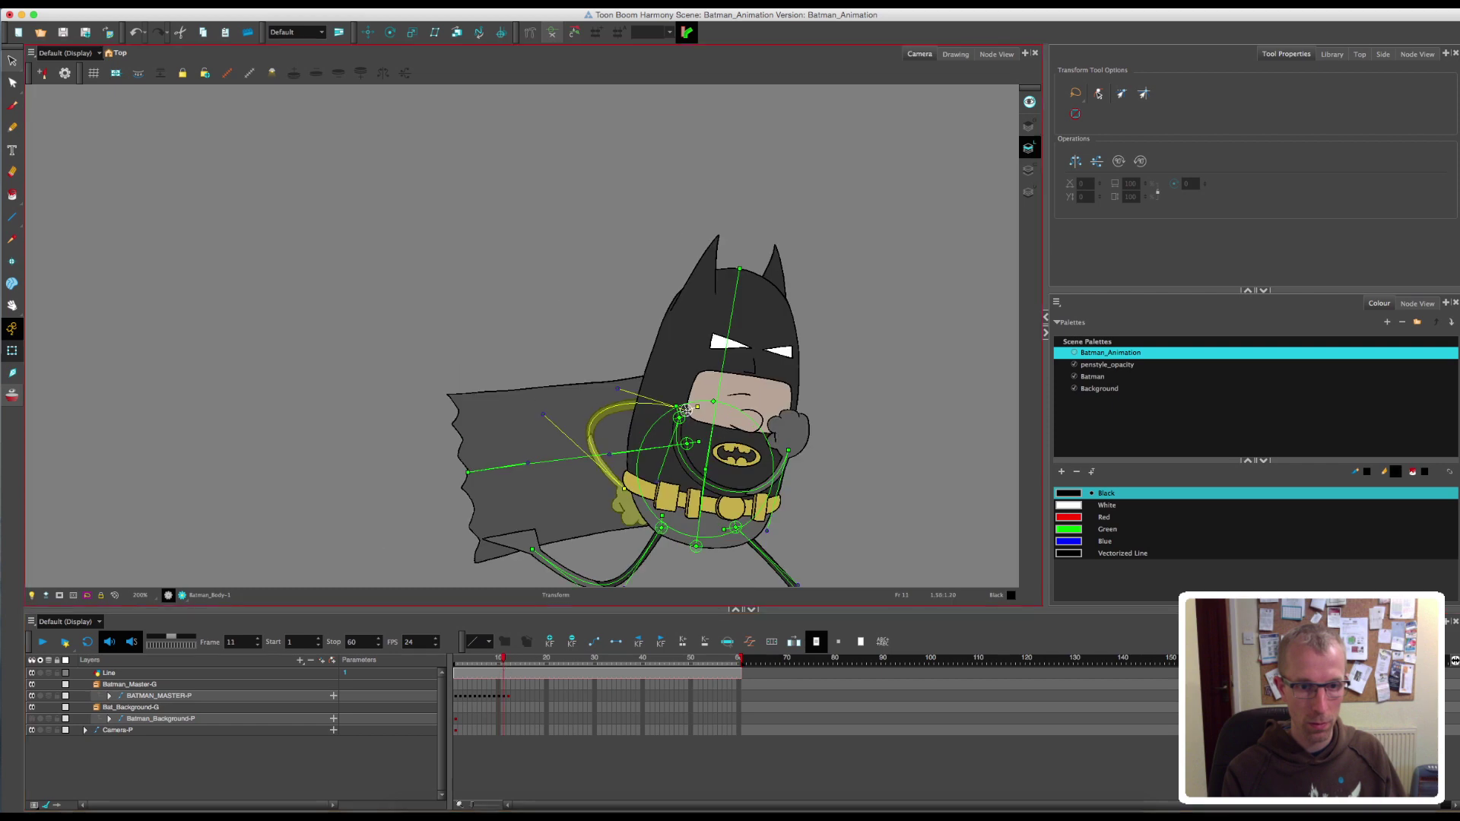
{"action": "left_click_drag", "start_coordinate": [677, 405], "coordinate": [657, 404]}
{"action": "left_click_drag", "start_coordinate": [527, 652], "coordinate": [461, 667]}
{"action": "scroll", "coordinate": [609, 426], "scroll_direction": "down", "scroll_amount": 2}
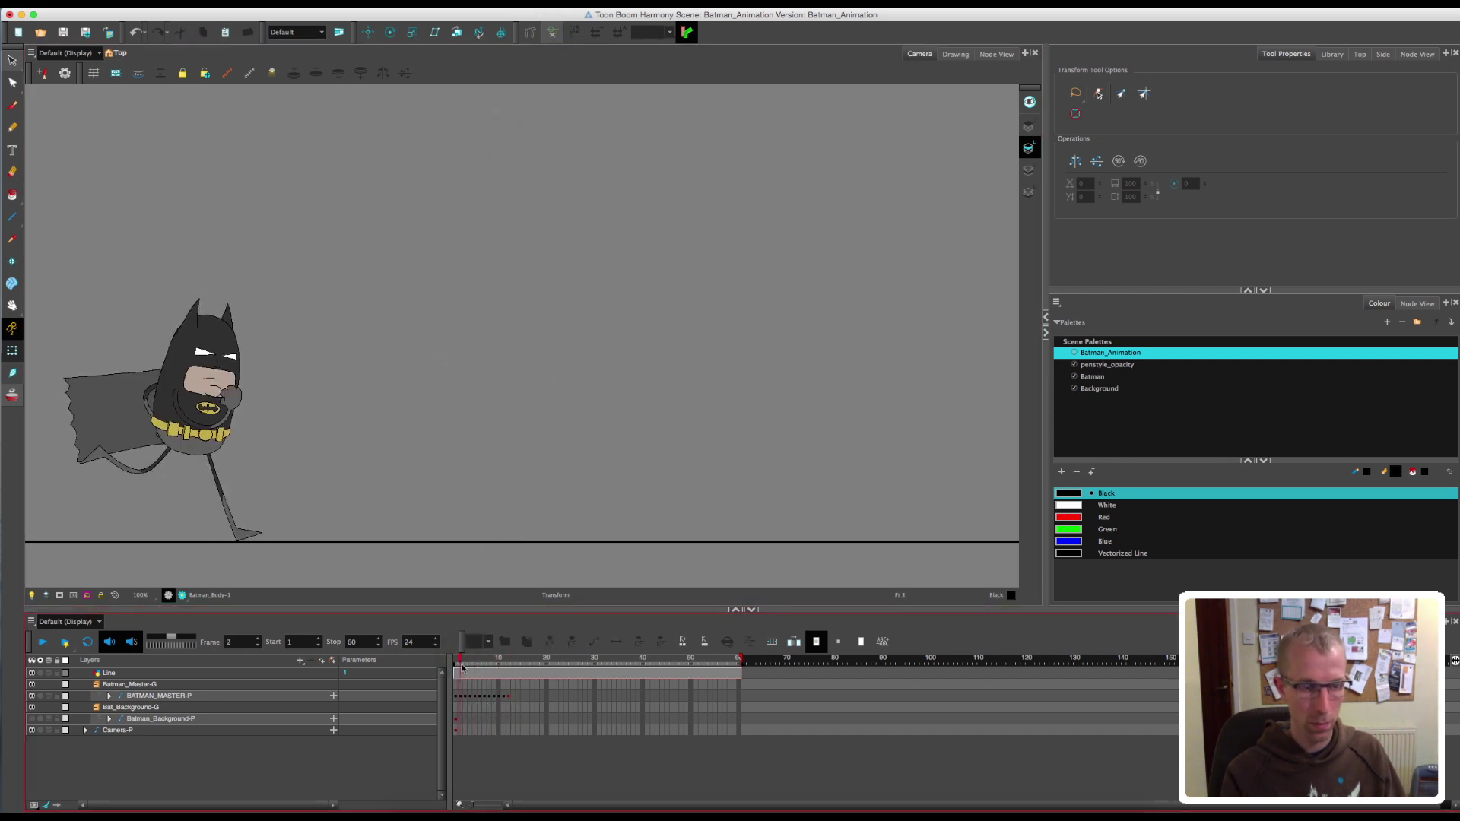
- Shift the same arm's shoulder back on frame 2 and carry the corrected pose over to frame 12
{"action": "left_click", "coordinate": [148, 399]}
{"action": "left_click", "coordinate": [552, 32]}
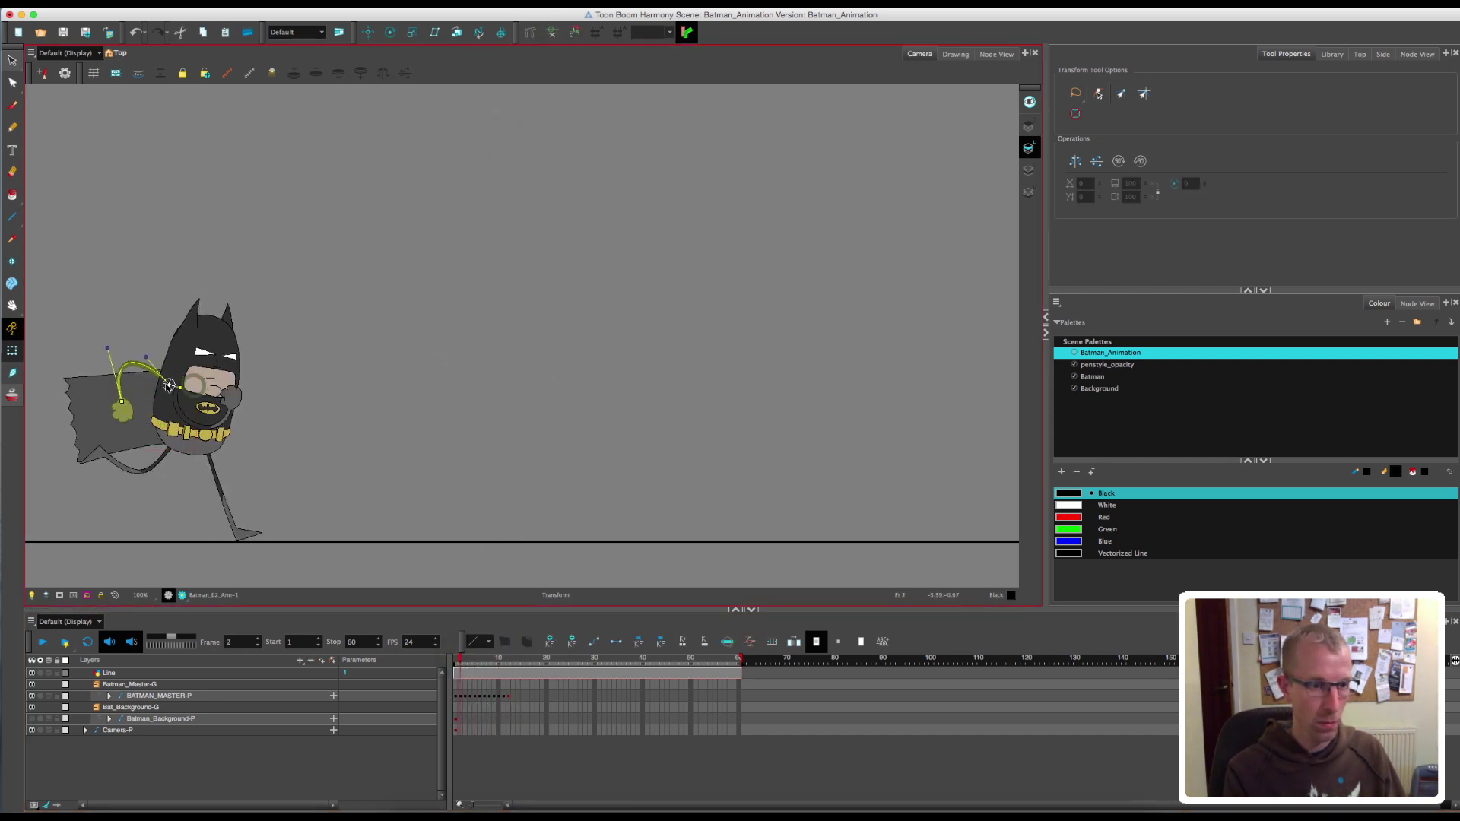
{"action": "mouse_move", "coordinate": [461, 663]}
{"action": "left_mouse_down"}
{"action": "mouse_move", "coordinate": [509, 670]}
{"action": "mouse_move", "coordinate": [462, 666]}
{"action": "mouse_move", "coordinate": [484, 677]}
{"action": "left_mouse_up"}
{"action": "left_click", "coordinate": [460, 697]}
{"action": "left_click", "coordinate": [509, 696]}
{"action": "left_click", "coordinate": [460, 697]}
{"action": "left_click", "coordinate": [509, 697]}
{"action": "left_click", "coordinate": [509, 755]}
{"action": "left_click_drag", "start_coordinate": [487, 683], "coordinate": [465, 707]}
- Collapse the Face_G-P and Batman_01_Ear-P layers and clear the face's keyframes from frame 3 to frame 12
{"action": "key", "text": "o"}
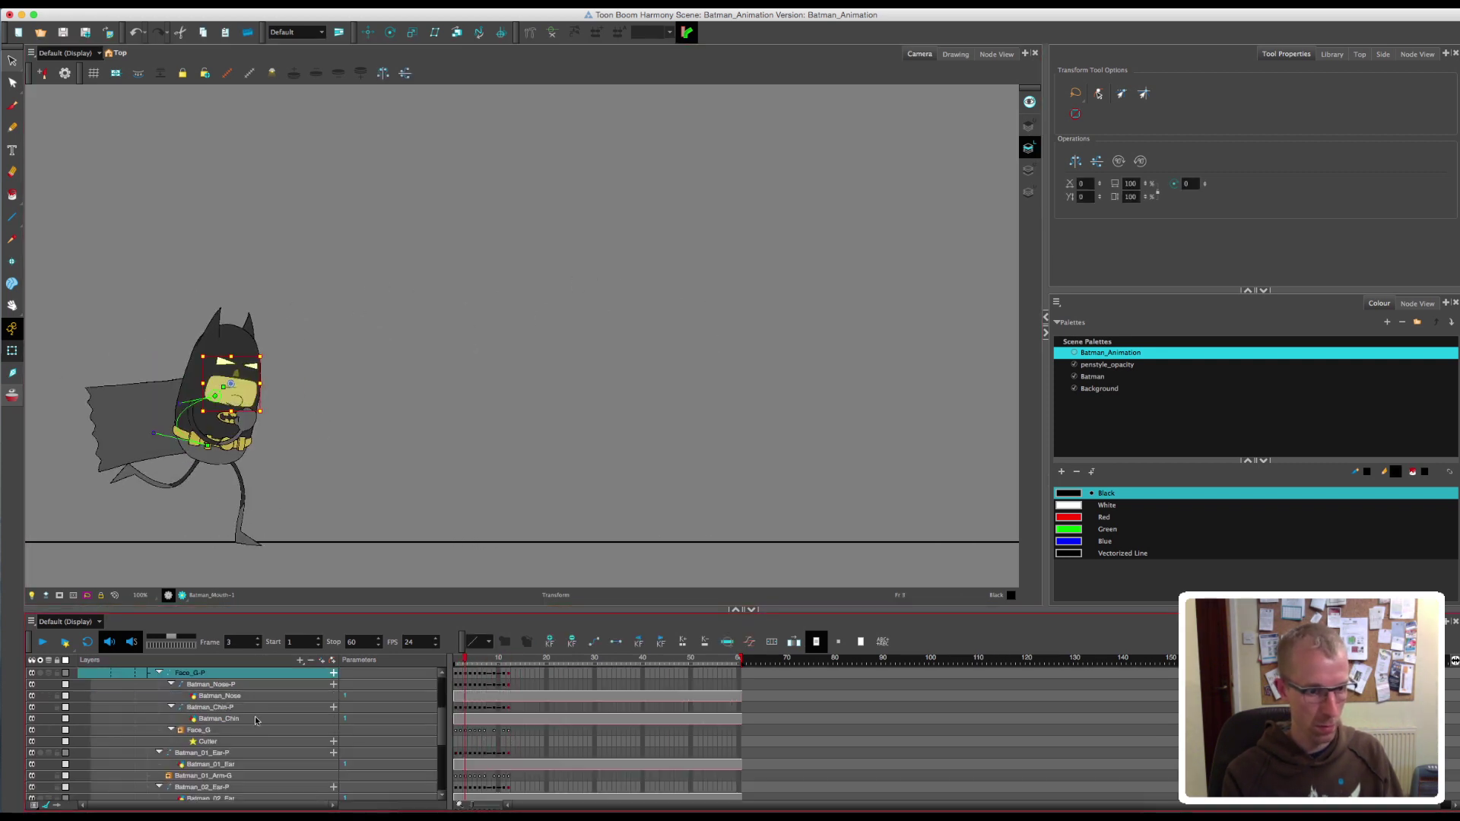
{"action": "left_click", "coordinate": [160, 674]}
{"action": "left_click", "coordinate": [158, 685]}
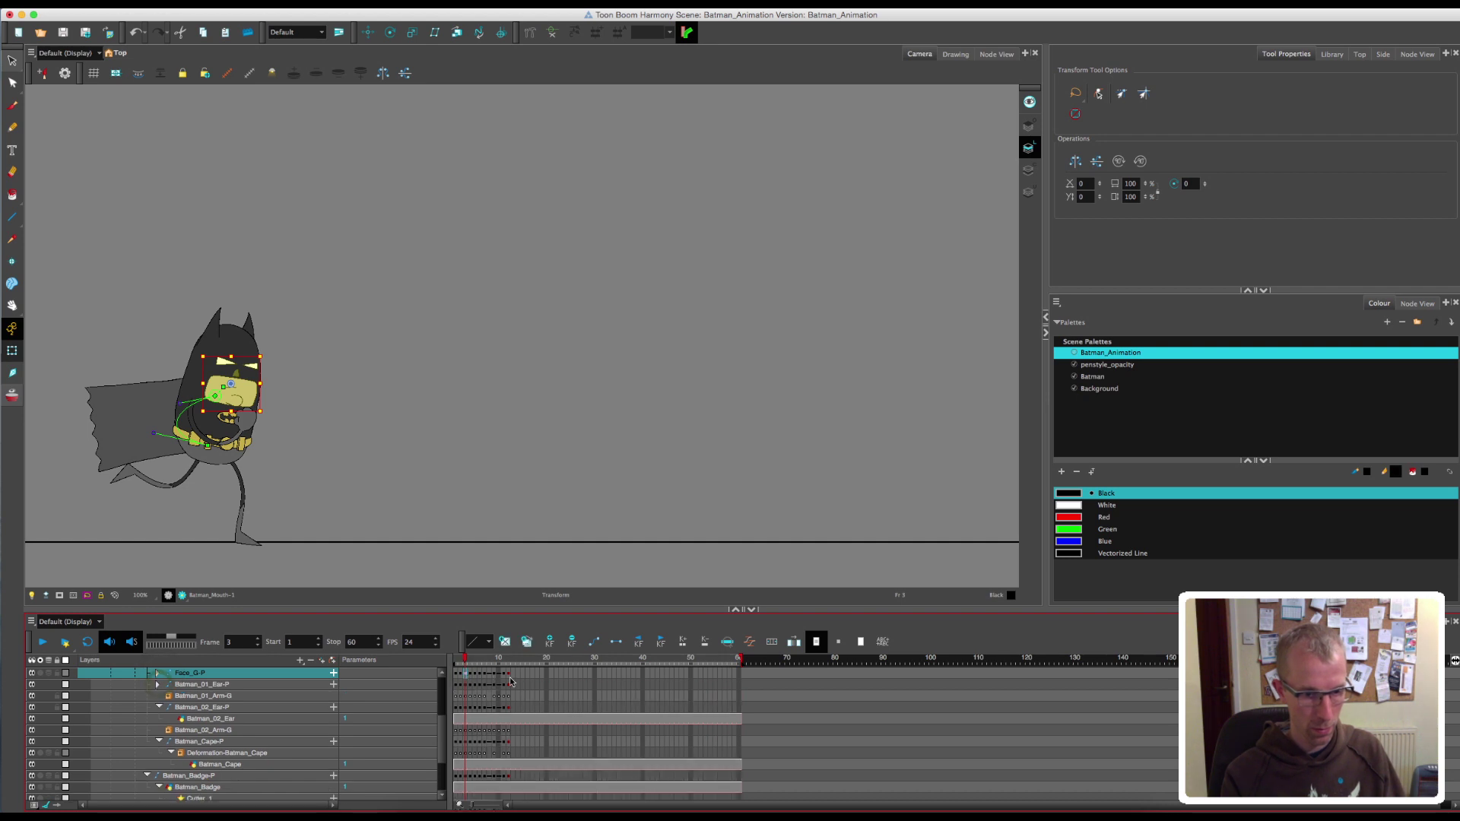
{"action": "left_click_drag", "start_coordinate": [466, 660], "coordinate": [480, 660]}
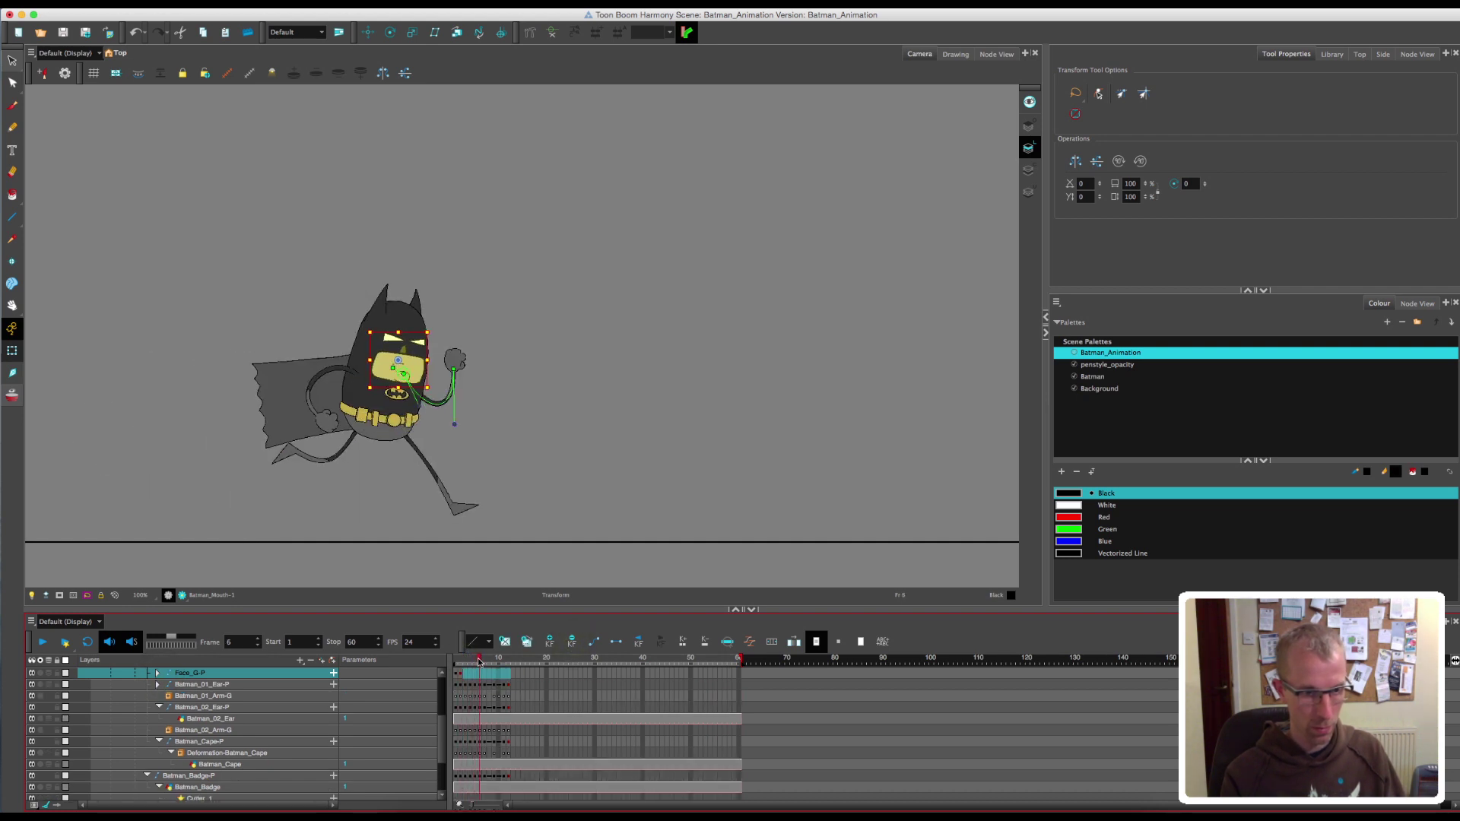
{"action": "scroll", "coordinate": [684, 444], "scroll_direction": "up", "scroll_amount": 4}
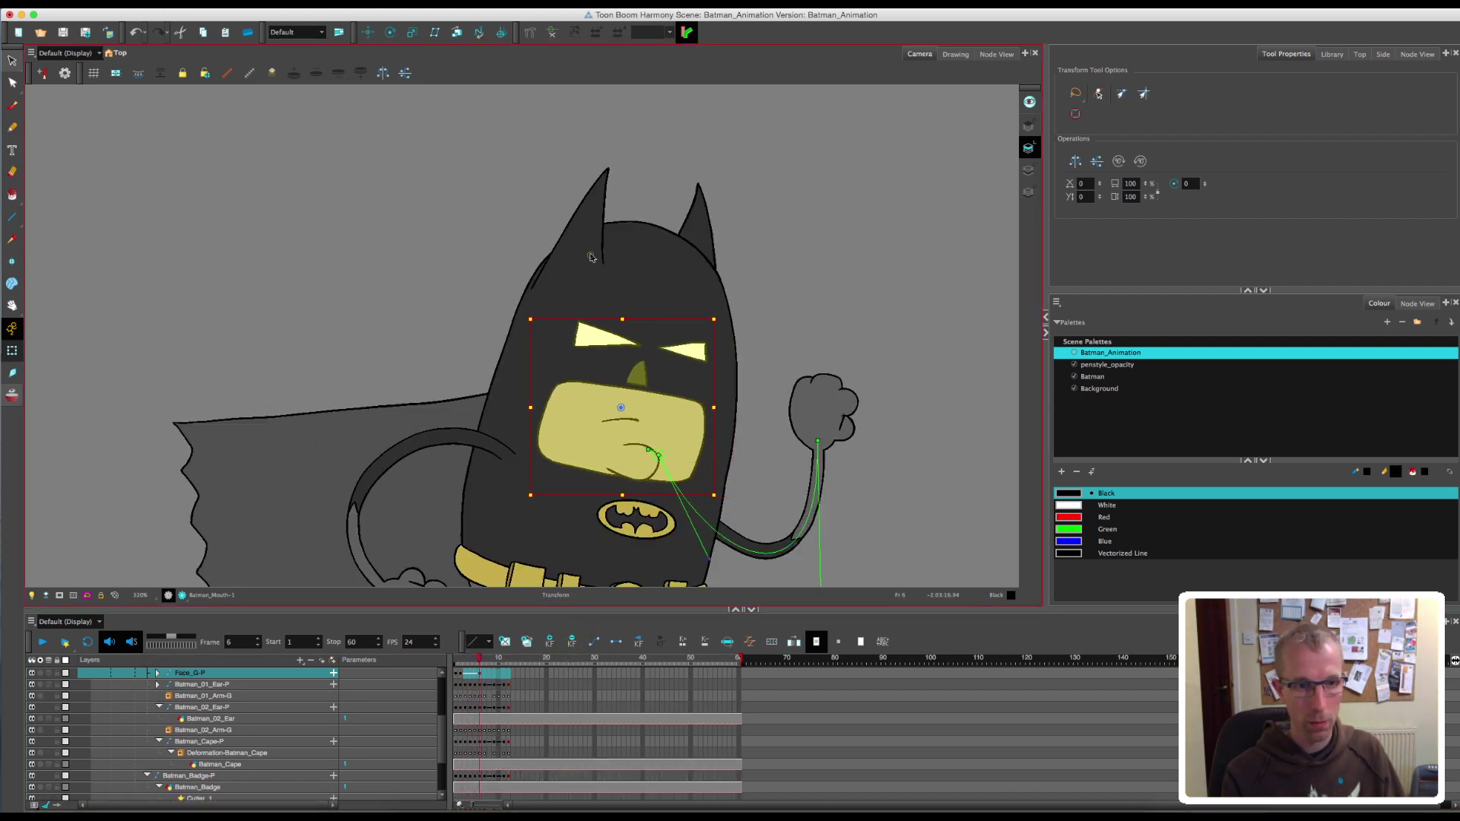
{"action": "left_click", "coordinate": [592, 257]}
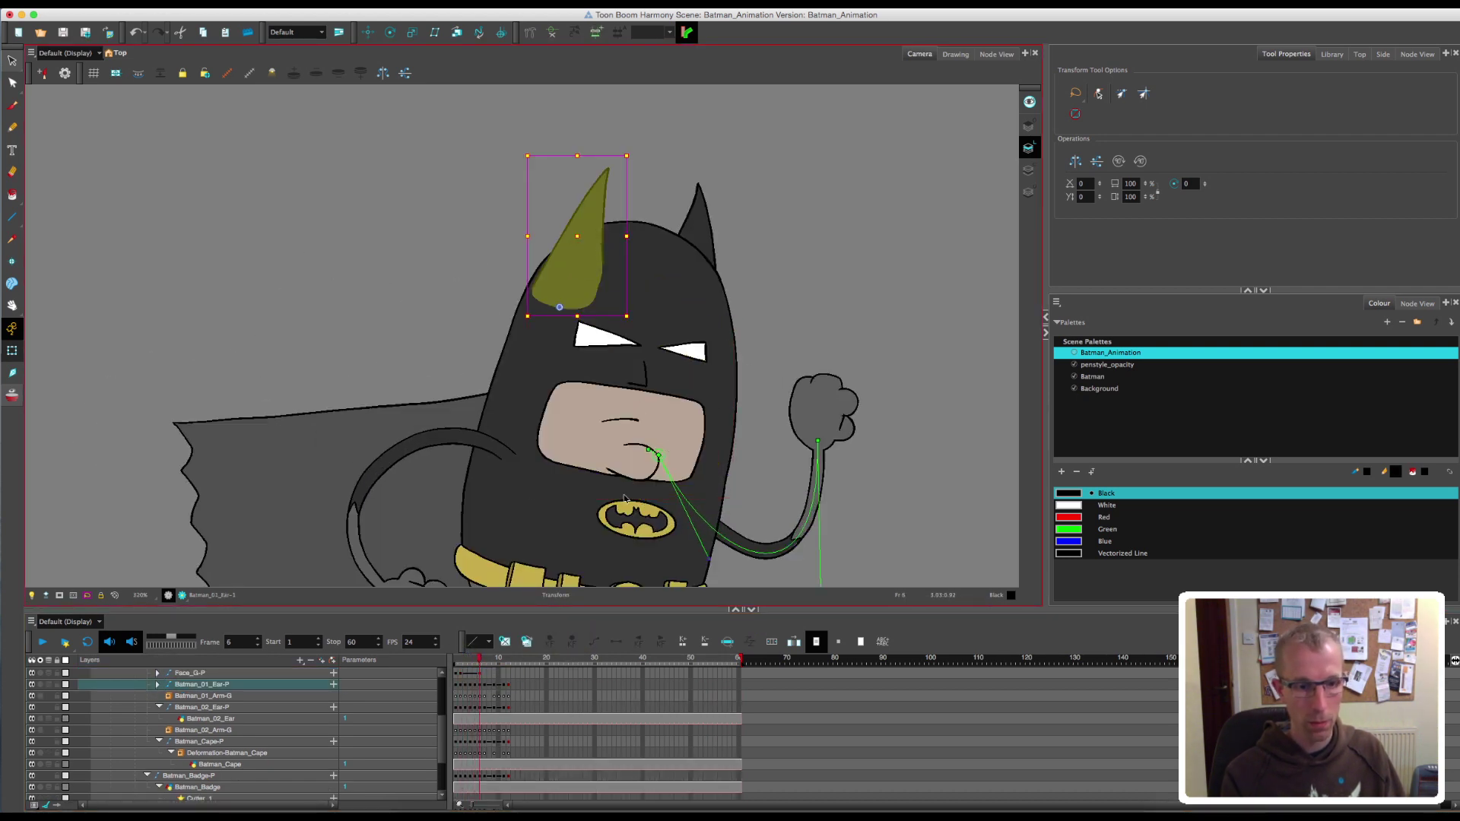
{"action": "mouse_move", "coordinate": [479, 663]}
{"action": "left_mouse_down"}
{"action": "mouse_move", "coordinate": [463, 666]}
{"action": "mouse_move", "coordinate": [475, 670]}
{"action": "left_mouse_up"}
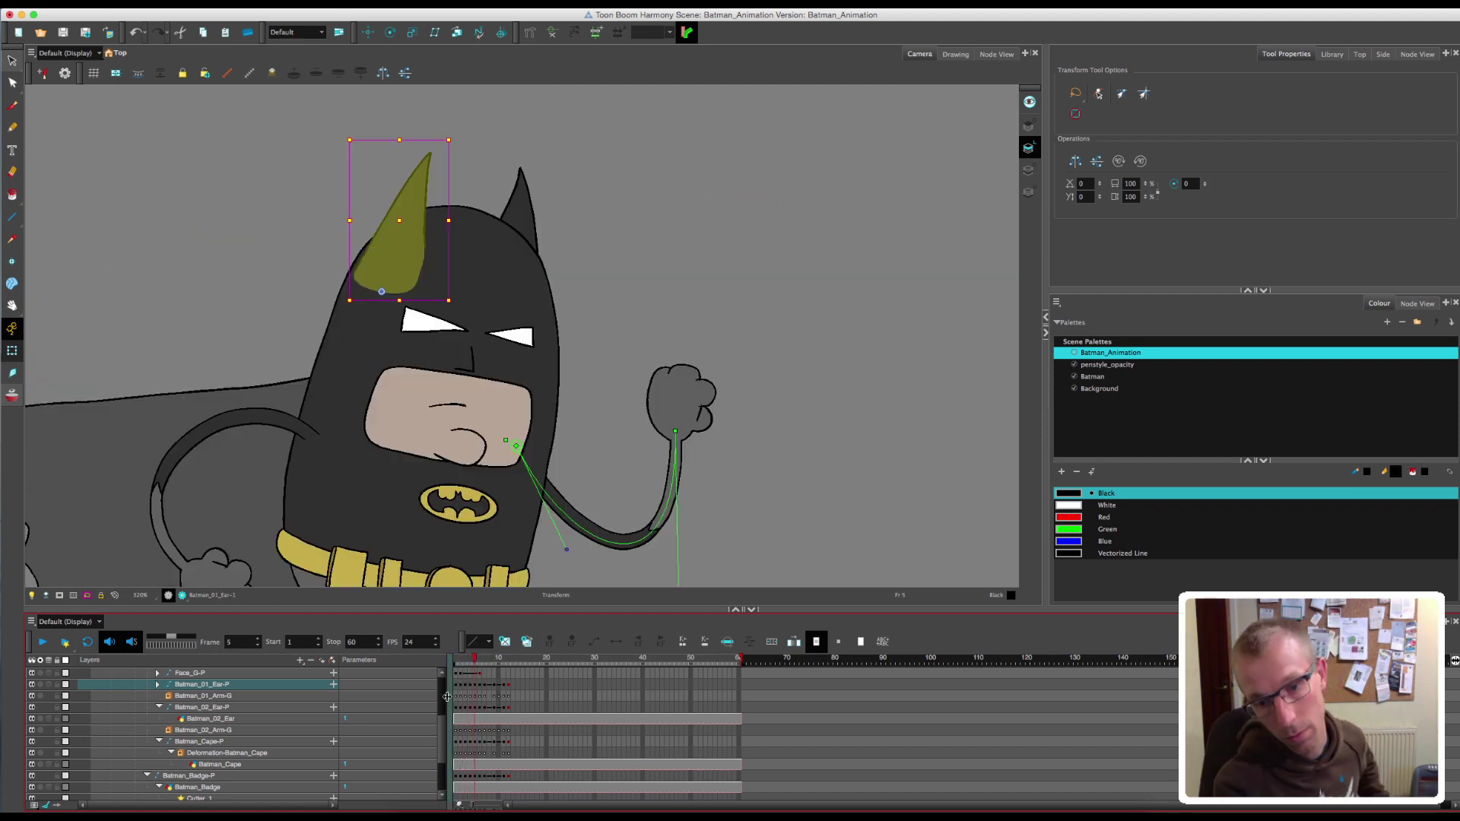
{"action": "left_click", "coordinate": [479, 675]}
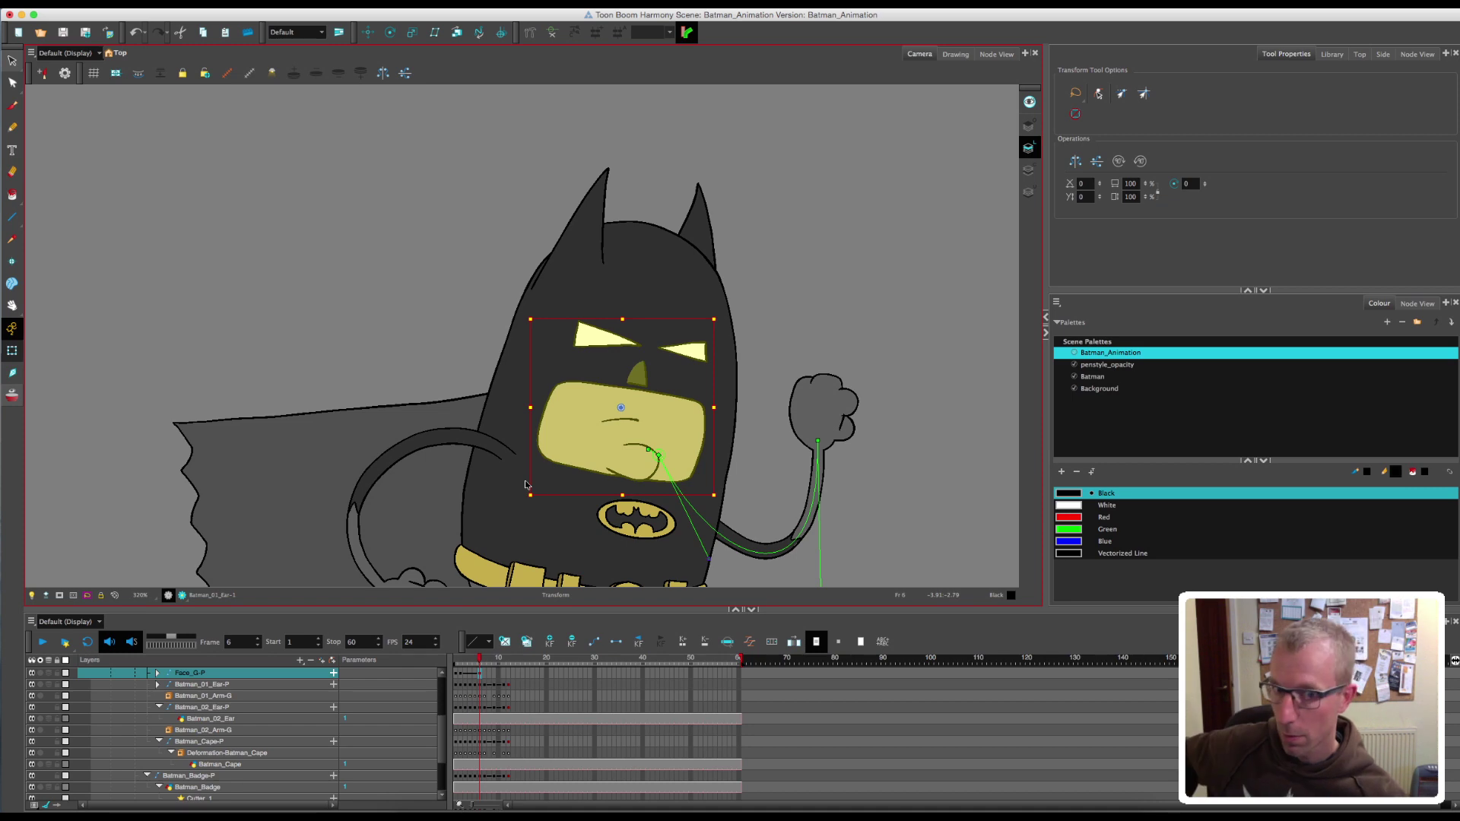
- Set the face's key pose on the Face_G-P layer at frame 12
{"action": "mouse_move", "coordinate": [479, 662]}
{"action": "left_mouse_down"}
{"action": "mouse_move", "coordinate": [467, 674]}
{"action": "mouse_move", "coordinate": [503, 678]}
{"action": "left_mouse_up"}
{"action": "key", "text": "1"}
{"action": "key", "text": "1"}
{"action": "key", "text": "1"}
{"action": "key", "text": "1"}
{"action": "key", "text": "1"}
{"action": "left_click_drag", "start_coordinate": [601, 486], "coordinate": [590, 489]}
{"action": "mouse_move", "coordinate": [504, 669]}
{"action": "left_mouse_down"}
{"action": "mouse_move", "coordinate": [454, 675]}
{"action": "mouse_move", "coordinate": [509, 676]}
{"action": "left_mouse_up"}
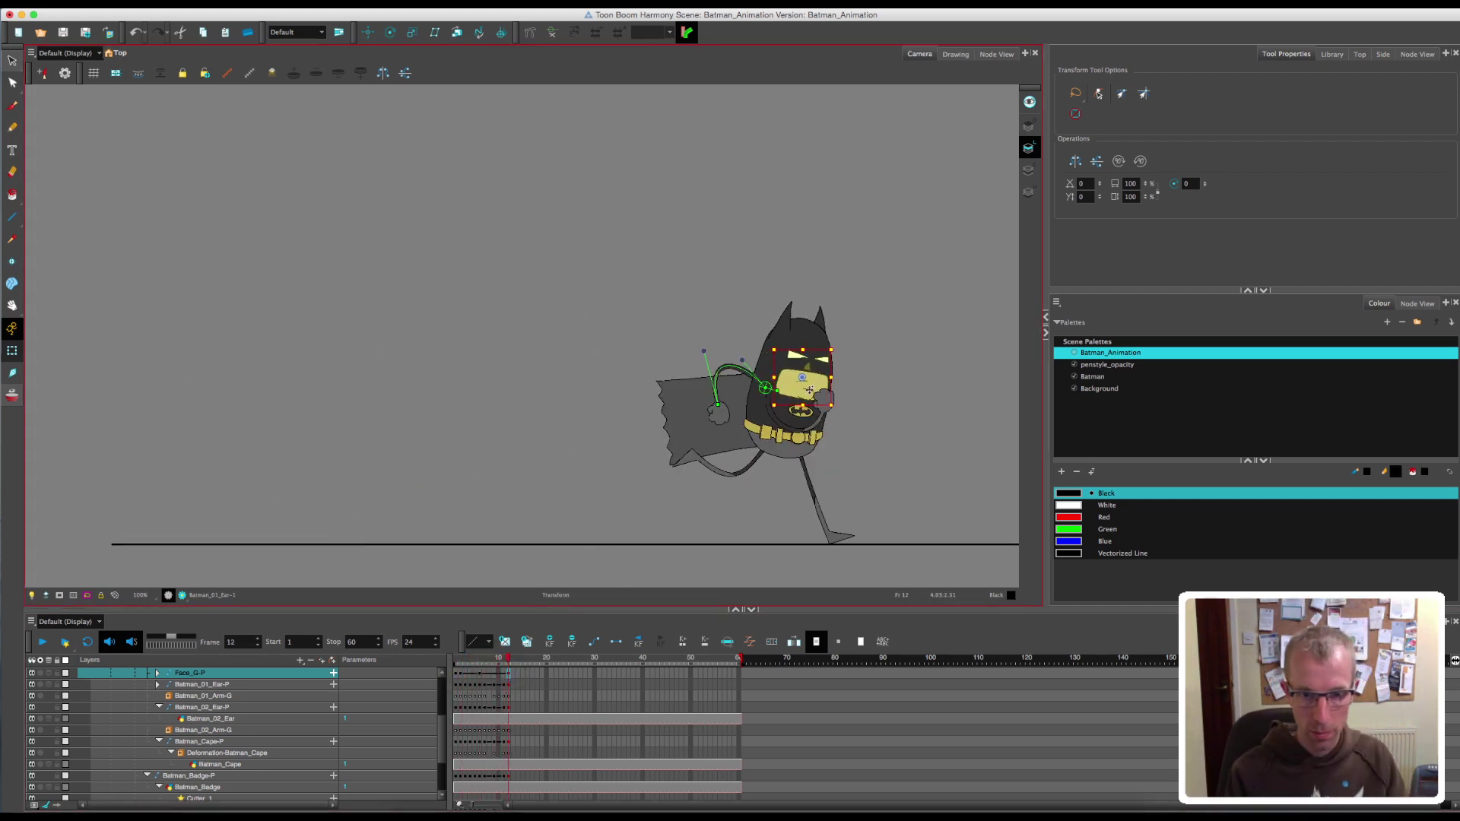
- On frame 6, shift the whole face forward to the front edge of the head
{"action": "left_click_drag", "start_coordinate": [509, 669], "coordinate": [489, 676]}
{"action": "left_click", "coordinate": [481, 677]}
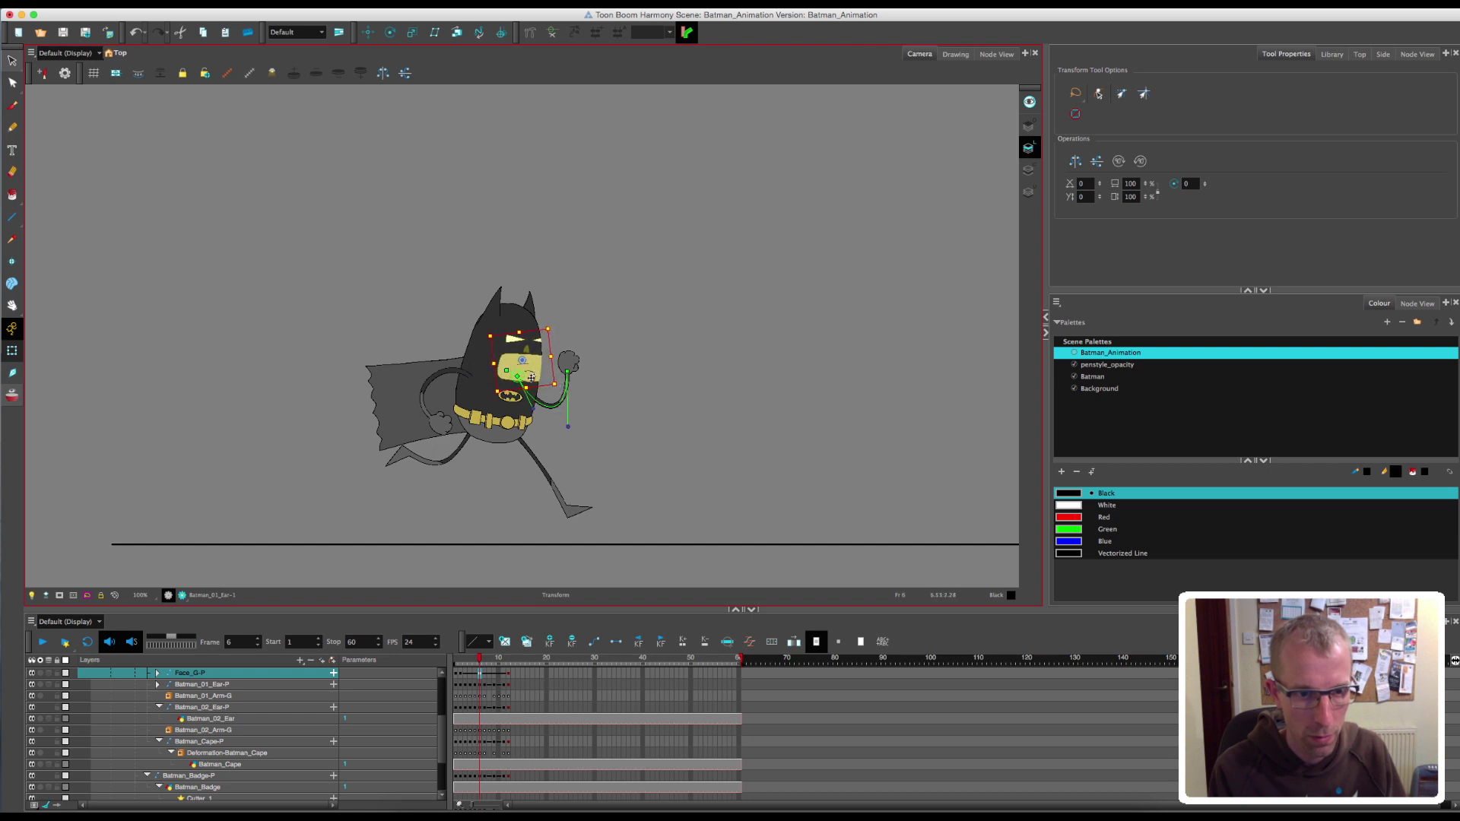
{"action": "left_click", "coordinate": [532, 378]}
{"action": "scroll", "coordinate": [536, 380], "scroll_direction": "up", "scroll_amount": 5}
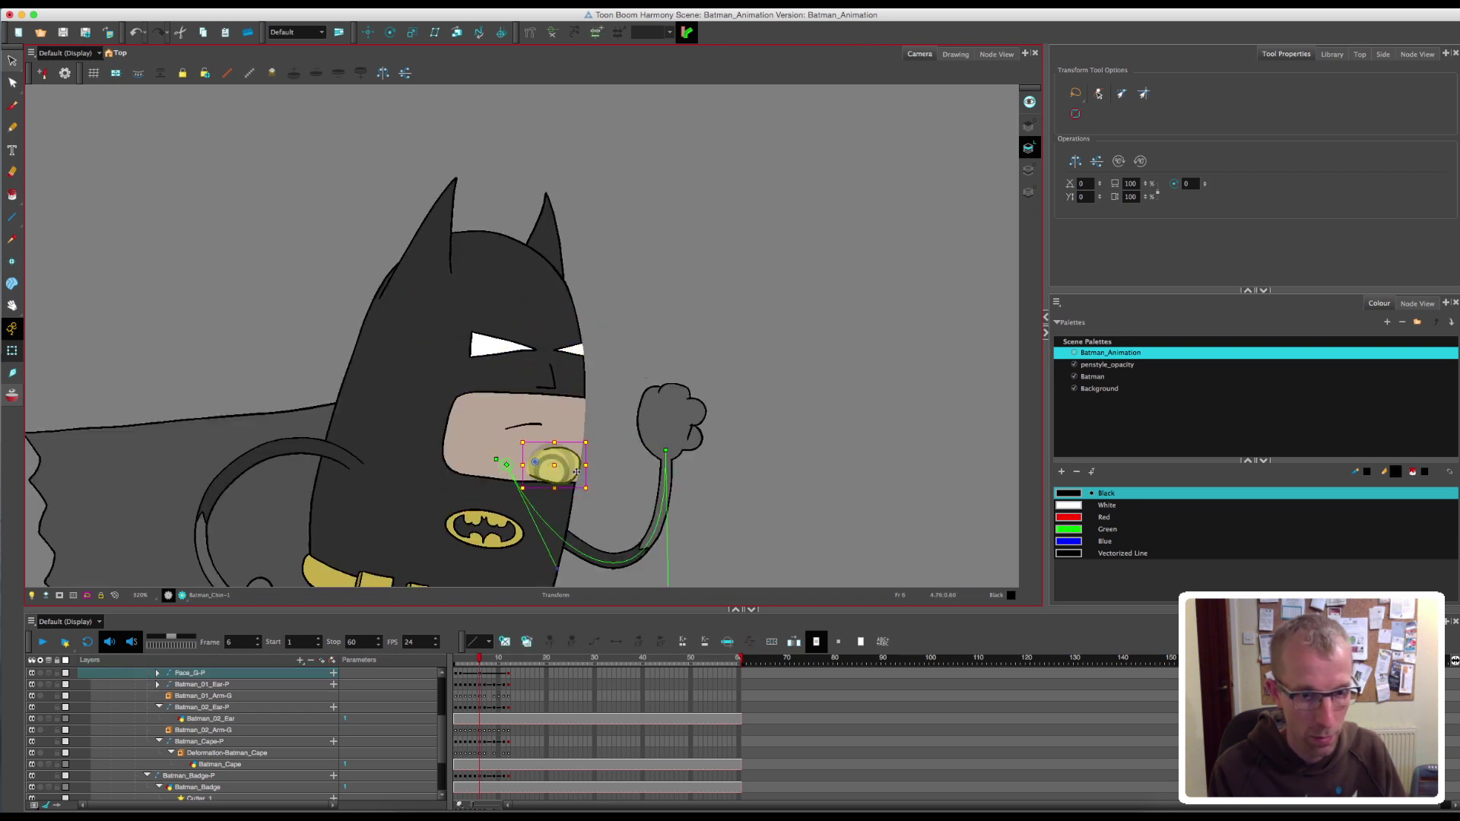
{"action": "left_click", "coordinate": [619, 472]}
{"action": "key", "text": "1"}
{"action": "key", "text": "1"}
{"action": "key", "text": "1"}
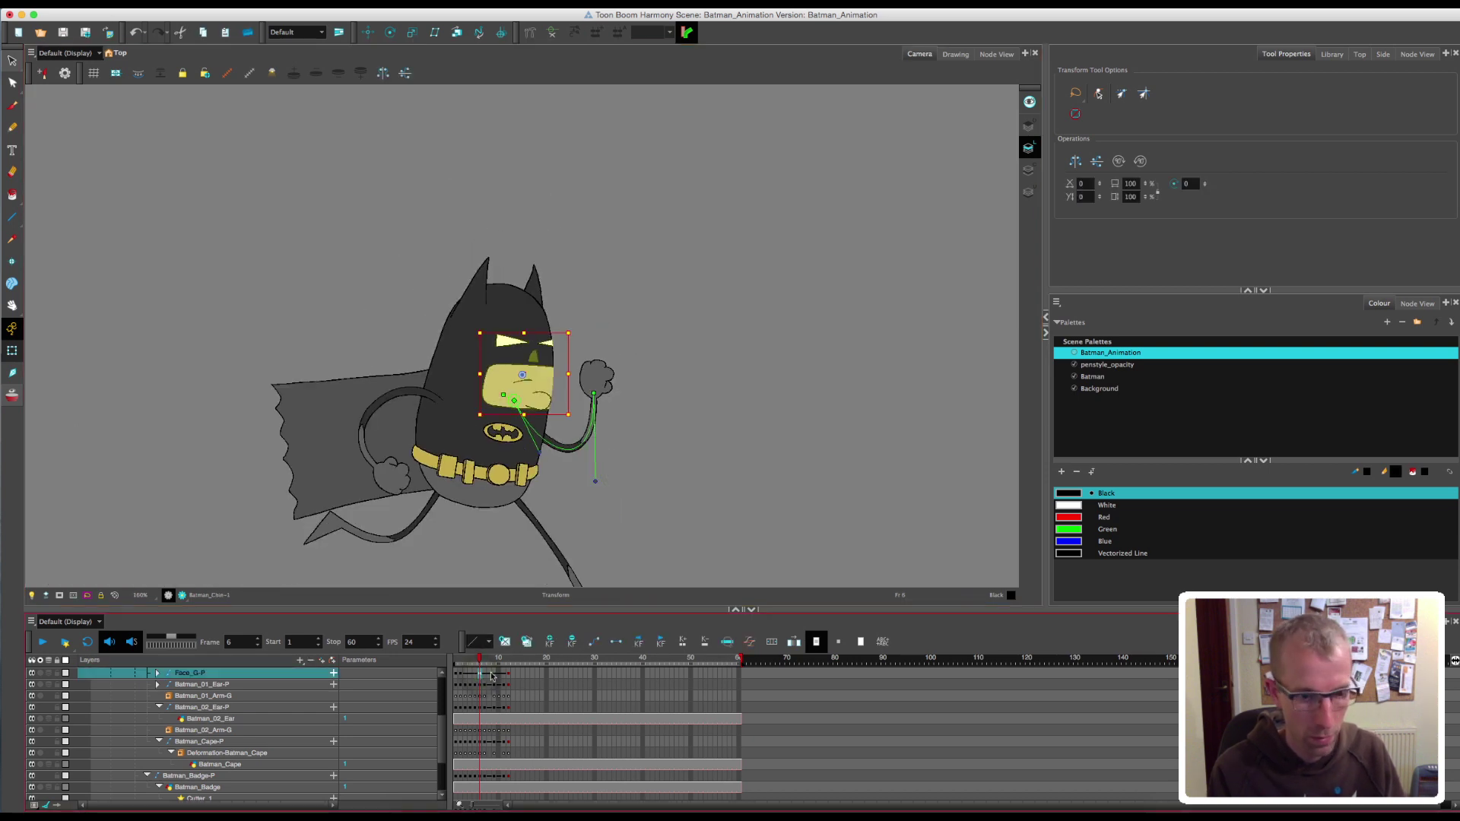
- Examine the face's turn by comparing frames 2, 3, 6, 7 and 12
{"action": "left_click", "coordinate": [509, 673]}
{"action": "left_click_drag", "start_coordinate": [928, 421], "coordinate": [752, 419]}
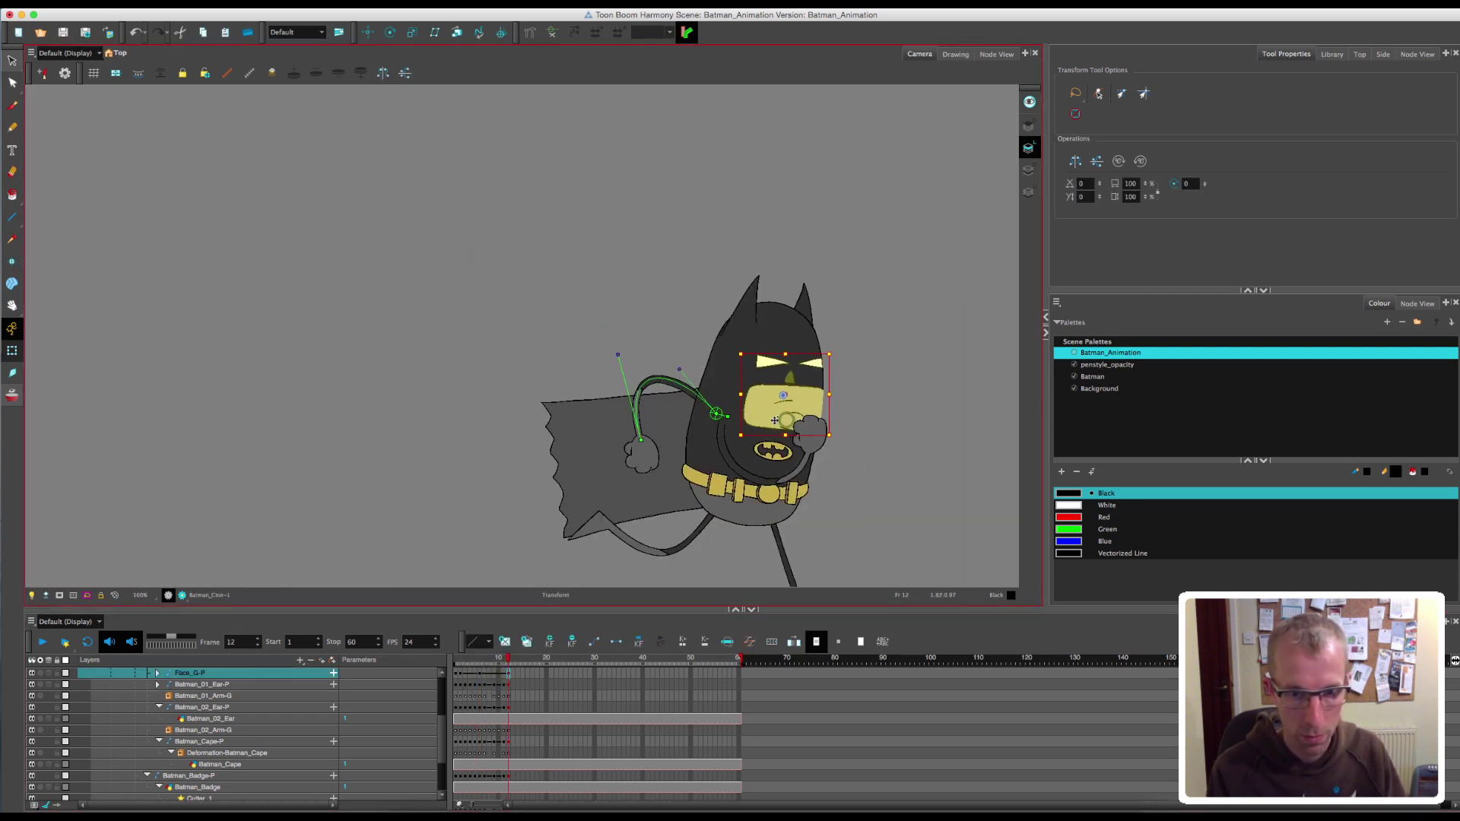
{"action": "left_click_drag", "start_coordinate": [509, 672], "coordinate": [464, 674]}
{"action": "left_click", "coordinate": [464, 674]}
{"action": "left_click_drag", "start_coordinate": [410, 483], "coordinate": [886, 457]}
{"action": "left_click_drag", "start_coordinate": [532, 480], "coordinate": [661, 477]}
{"action": "left_click_drag", "start_coordinate": [466, 660], "coordinate": [484, 660]}
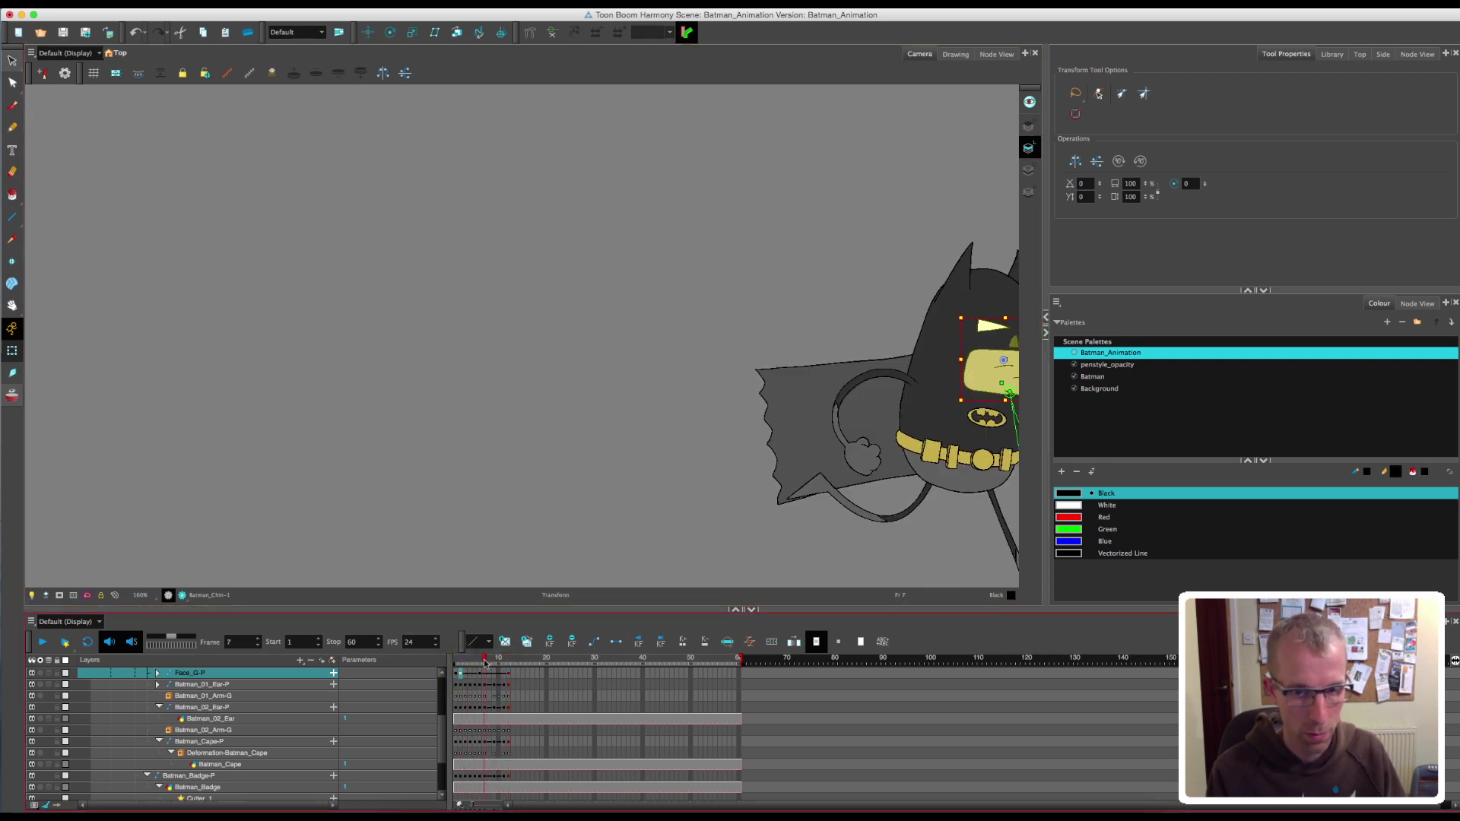
{"action": "key", "text": "1"}
{"action": "key", "text": "1"}
{"action": "left_click_drag", "start_coordinate": [737, 486], "coordinate": [651, 480]}
{"action": "left_click", "coordinate": [578, 547]}
- Select the near ear's Batman_01_Ear-P layer and delete its keyframes between frames 2 and 12
{"action": "mouse_move", "coordinate": [470, 660]}
{"action": "left_mouse_down"}
{"action": "mouse_move", "coordinate": [495, 665]}
{"action": "mouse_move", "coordinate": [449, 674]}
{"action": "mouse_move", "coordinate": [506, 676]}
{"action": "mouse_move", "coordinate": [460, 683]}
{"action": "left_mouse_up"}
{"action": "left_click", "coordinate": [473, 310]}
{"action": "left_click", "coordinate": [464, 686]}
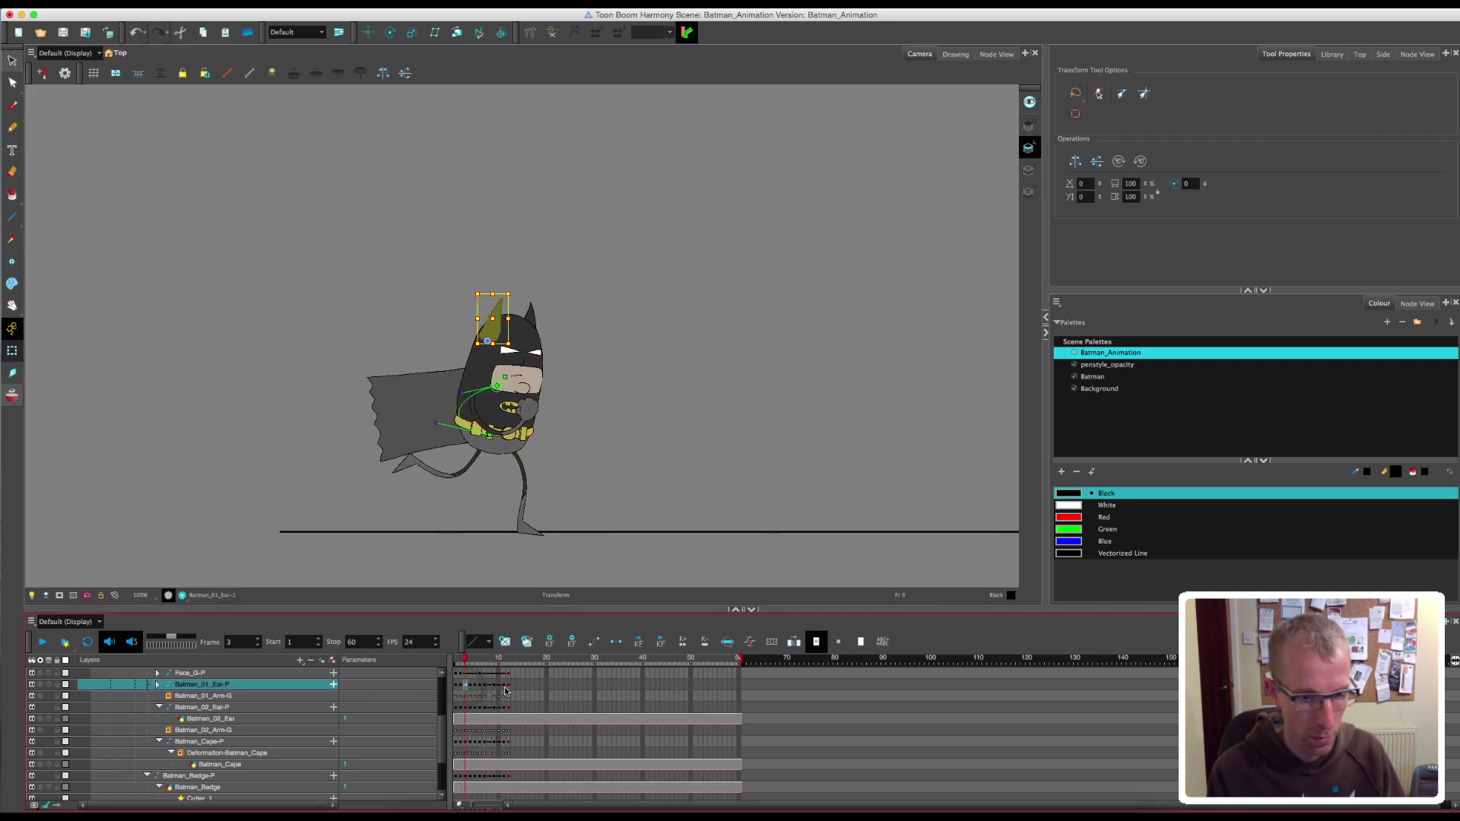
{"action": "left_click", "coordinate": [479, 687]}
{"action": "scroll", "coordinate": [644, 366], "scroll_direction": "up", "scroll_amount": 3}
{"action": "left_click", "coordinate": [456, 686]}
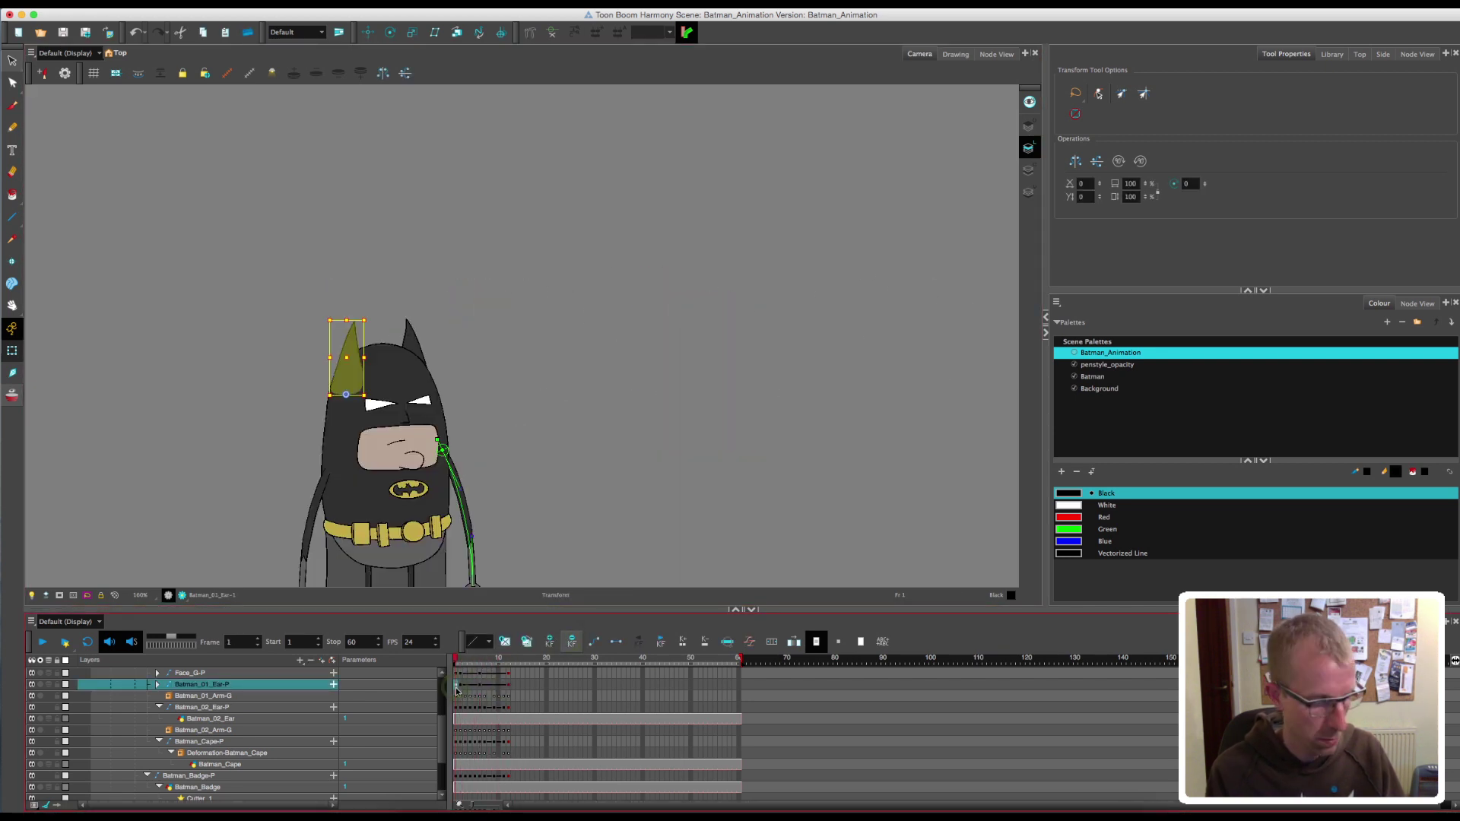
{"action": "left_click", "coordinate": [461, 686]}
{"action": "left_click", "coordinate": [508, 686]}
- On frame 6, shift the near ear forward on the head to follow the face's turn
{"action": "left_click", "coordinate": [461, 687]}
{"action": "left_click", "coordinate": [480, 687]}
{"action": "scroll", "coordinate": [546, 553], "scroll_direction": "down", "scroll_amount": 3}
{"action": "left_click", "coordinate": [546, 553]}
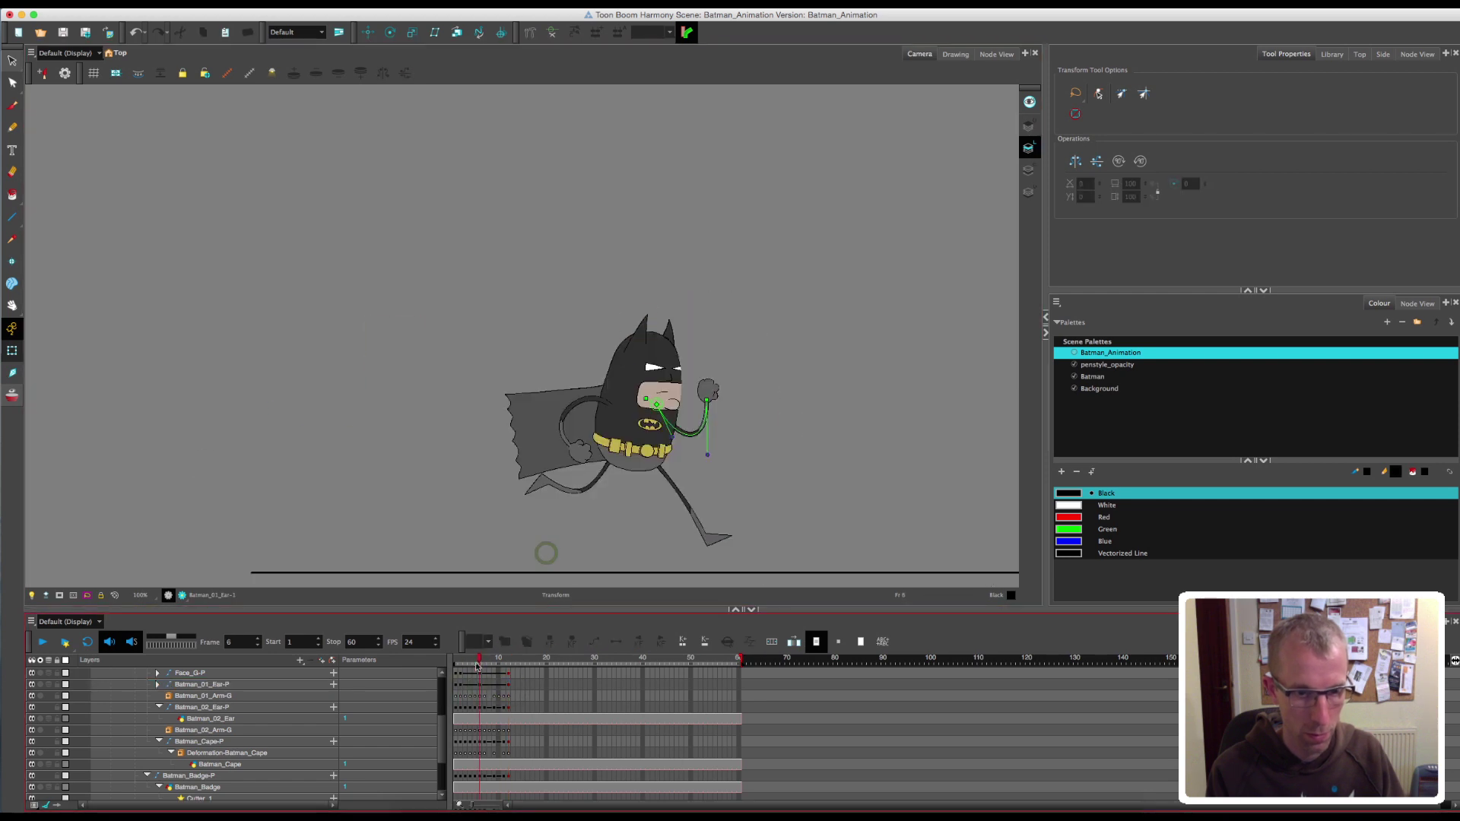
- Delete the in-between keyframes of Batman_02_Ear-P and move the far ear closer to the near ear on frame 6
{"action": "mouse_move", "coordinate": [479, 662]}
{"action": "left_mouse_down"}
{"action": "mouse_move", "coordinate": [492, 675]}
{"action": "mouse_move", "coordinate": [480, 681]}
{"action": "mouse_move", "coordinate": [514, 687]}
{"action": "mouse_move", "coordinate": [479, 683]}
{"action": "left_mouse_up"}
{"action": "left_click", "coordinate": [469, 717]}
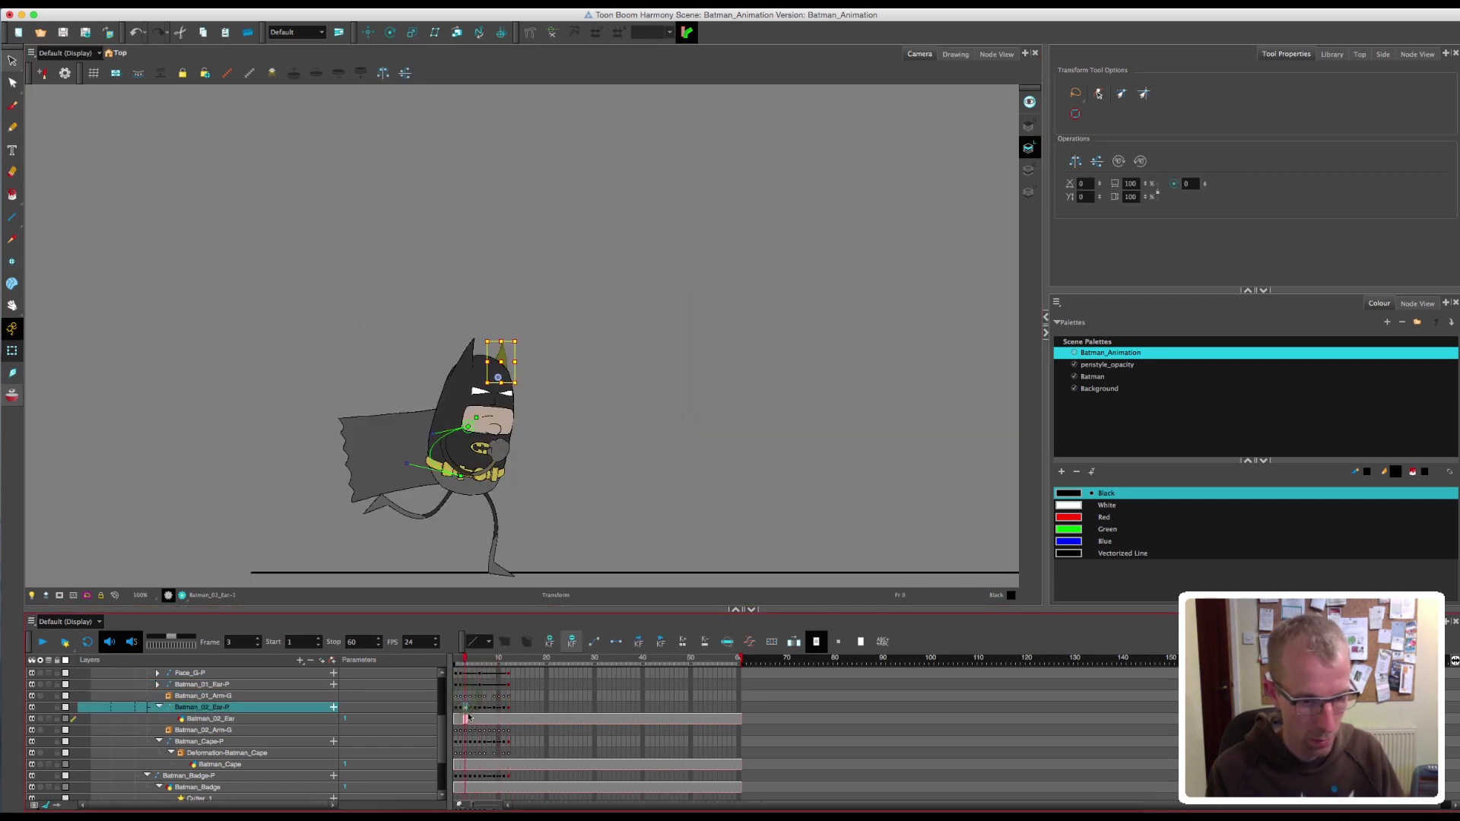
{"action": "left_click", "coordinate": [480, 717]}
{"action": "left_click", "coordinate": [469, 716]}
{"action": "left_click", "coordinate": [480, 715]}
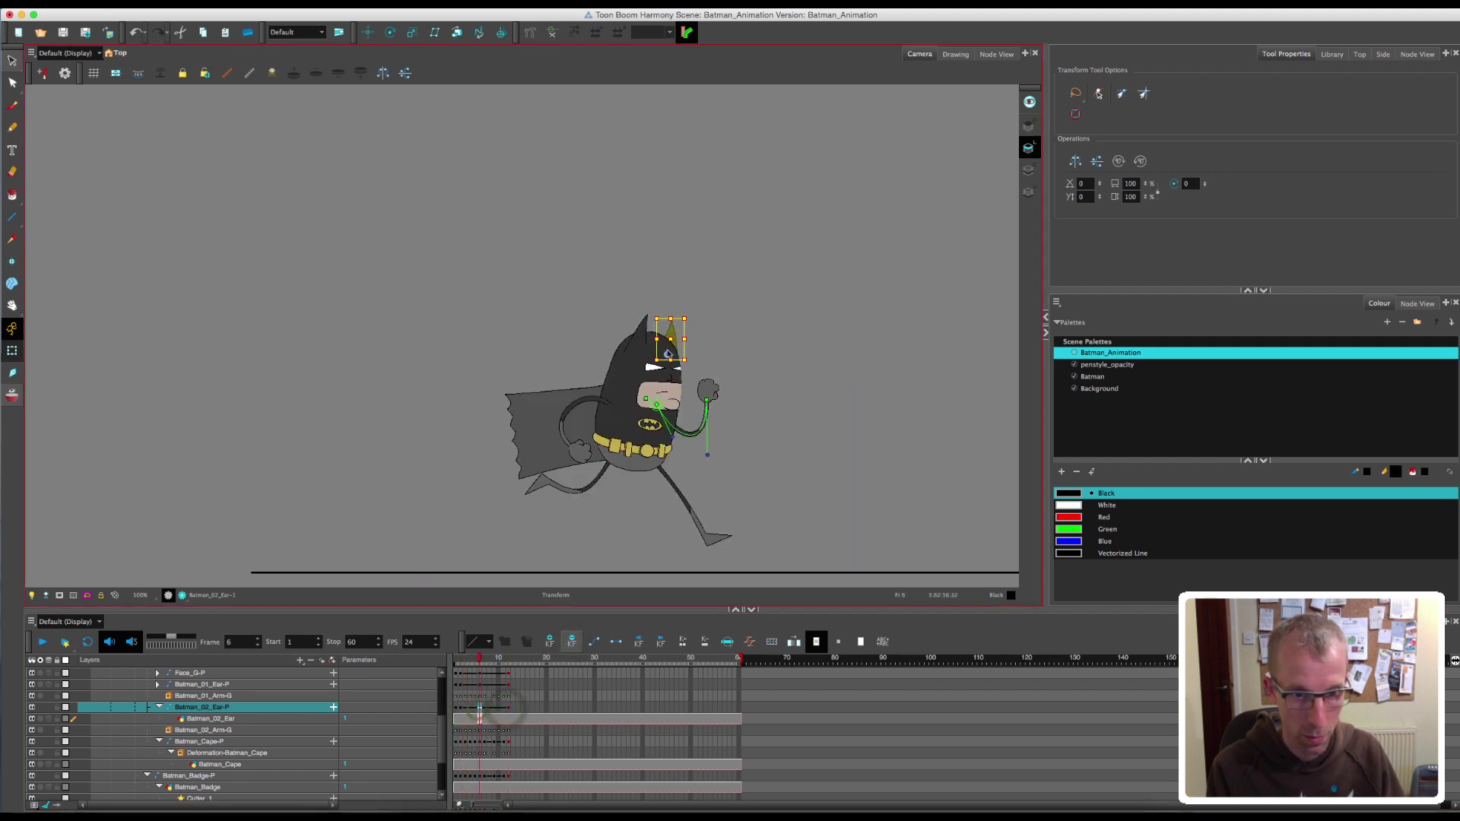
{"action": "mouse_move", "coordinate": [479, 662]}
{"action": "left_mouse_down"}
{"action": "mouse_move", "coordinate": [474, 677]}
{"action": "mouse_move", "coordinate": [509, 684]}
{"action": "mouse_move", "coordinate": [479, 690]}
{"action": "mouse_move", "coordinate": [457, 663]}
{"action": "mouse_move", "coordinate": [522, 682]}
{"action": "mouse_move", "coordinate": [467, 666]}
{"action": "mouse_move", "coordinate": [452, 679]}
{"action": "mouse_move", "coordinate": [479, 669]}
{"action": "mouse_move", "coordinate": [467, 661]}
{"action": "mouse_move", "coordinate": [462, 674]}
{"action": "mouse_move", "coordinate": [480, 673]}
{"action": "mouse_move", "coordinate": [466, 681]}
{"action": "mouse_move", "coordinate": [500, 694]}
{"action": "mouse_move", "coordinate": [464, 681]}
{"action": "mouse_move", "coordinate": [460, 659]}
{"action": "left_mouse_up"}
{"action": "left_click", "coordinate": [695, 418]}
{"action": "left_click", "coordinate": [736, 454]}
- Select the chest badge, collapse its Batman_Badge-P layer and delete its keyframes from frame 3 to frame 11
{"action": "left_click", "coordinate": [460, 684]}
{"action": "left_click", "coordinate": [567, 495]}
{"action": "left_click", "coordinate": [477, 454]}
{"action": "left_click", "coordinate": [403, 154]}
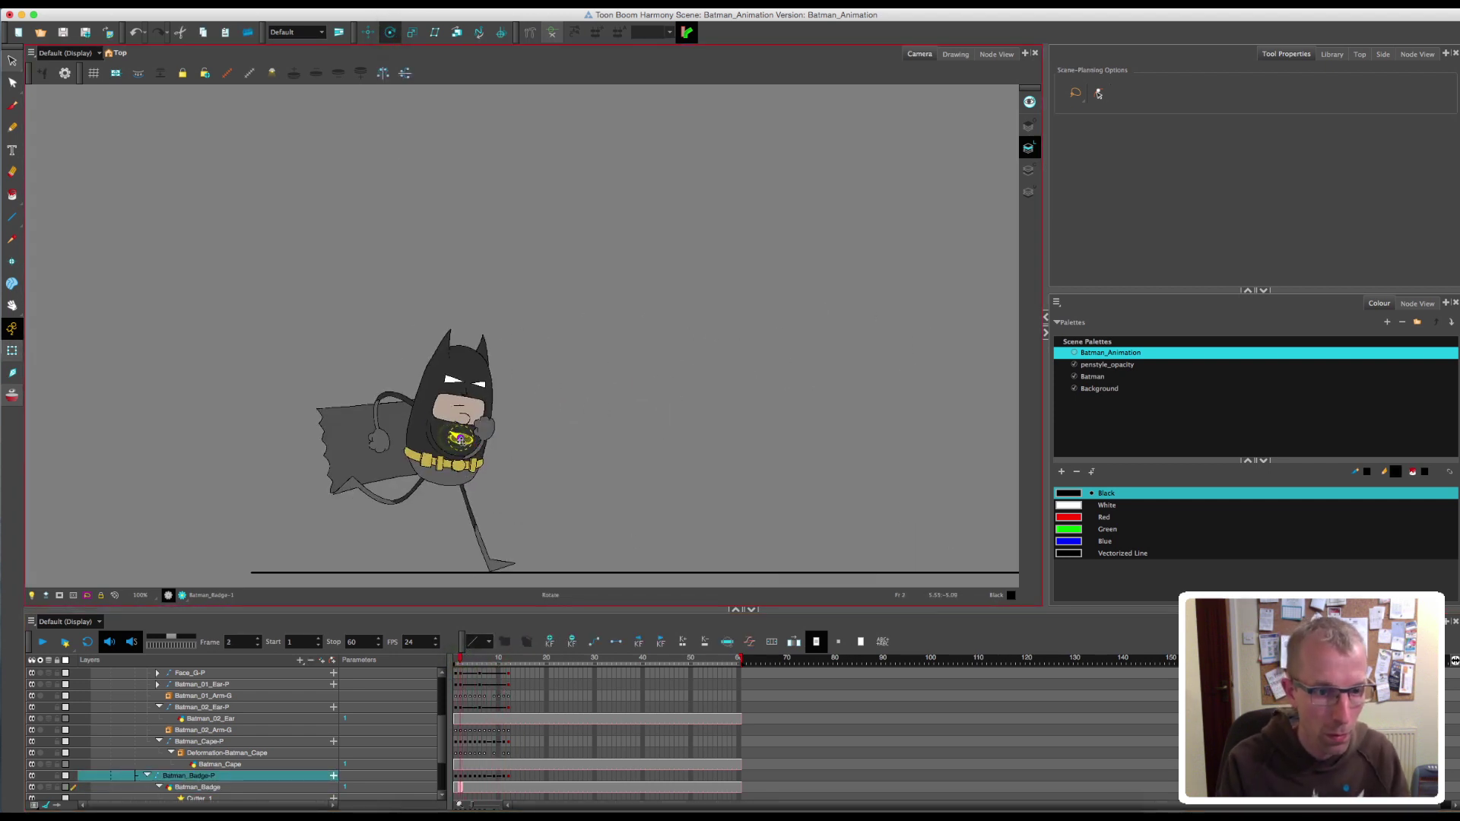
{"action": "left_click", "coordinate": [146, 775]}
{"action": "left_click", "coordinate": [464, 776]}
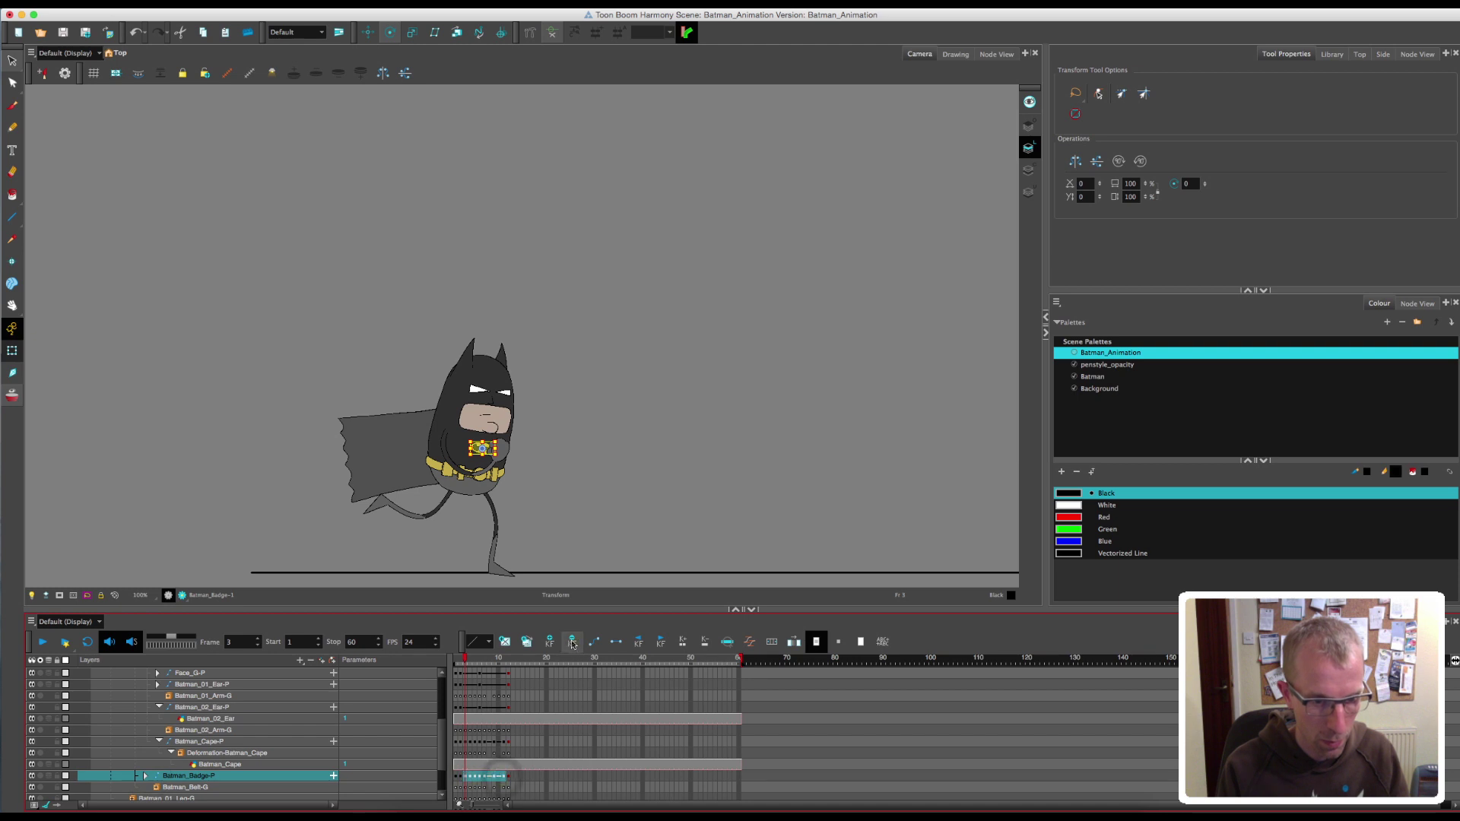
{"action": "left_click", "coordinate": [572, 644]}
{"action": "key", "text": "2"}
{"action": "key", "text": "2"}
{"action": "left_click", "coordinate": [593, 493]}
{"action": "key", "text": "2"}
{"action": "key", "text": "2"}
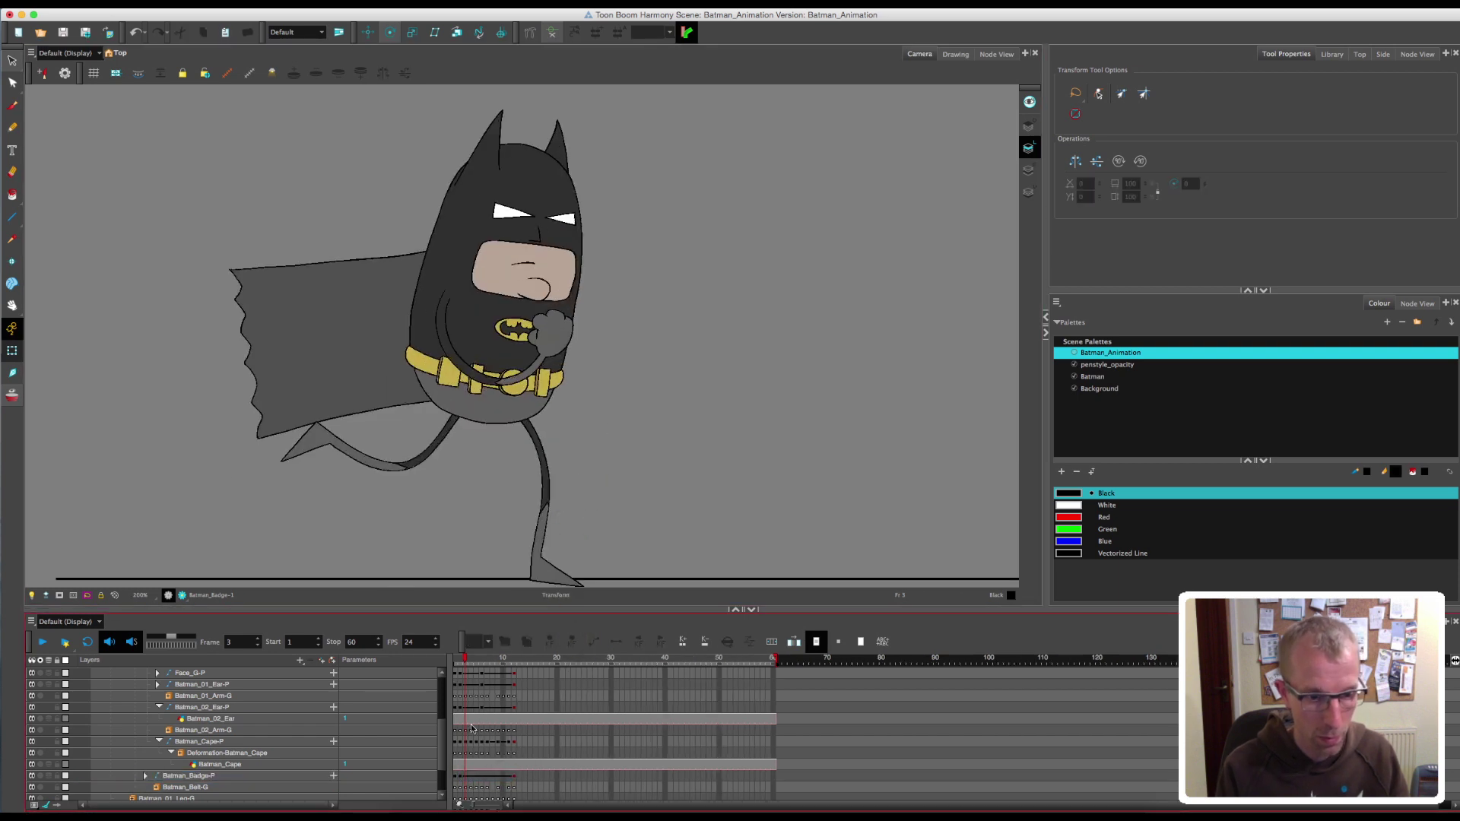
- Replace the badge's keyframe at frame 12 with its frame 2 pose
{"action": "left_click_drag", "start_coordinate": [465, 659], "coordinate": [483, 660]}
{"action": "left_click", "coordinate": [515, 775]}
{"action": "left_click", "coordinate": [572, 642]}
{"action": "left_click", "coordinate": [461, 775]}
{"action": "left_click", "coordinate": [516, 776], "text": "shift"}
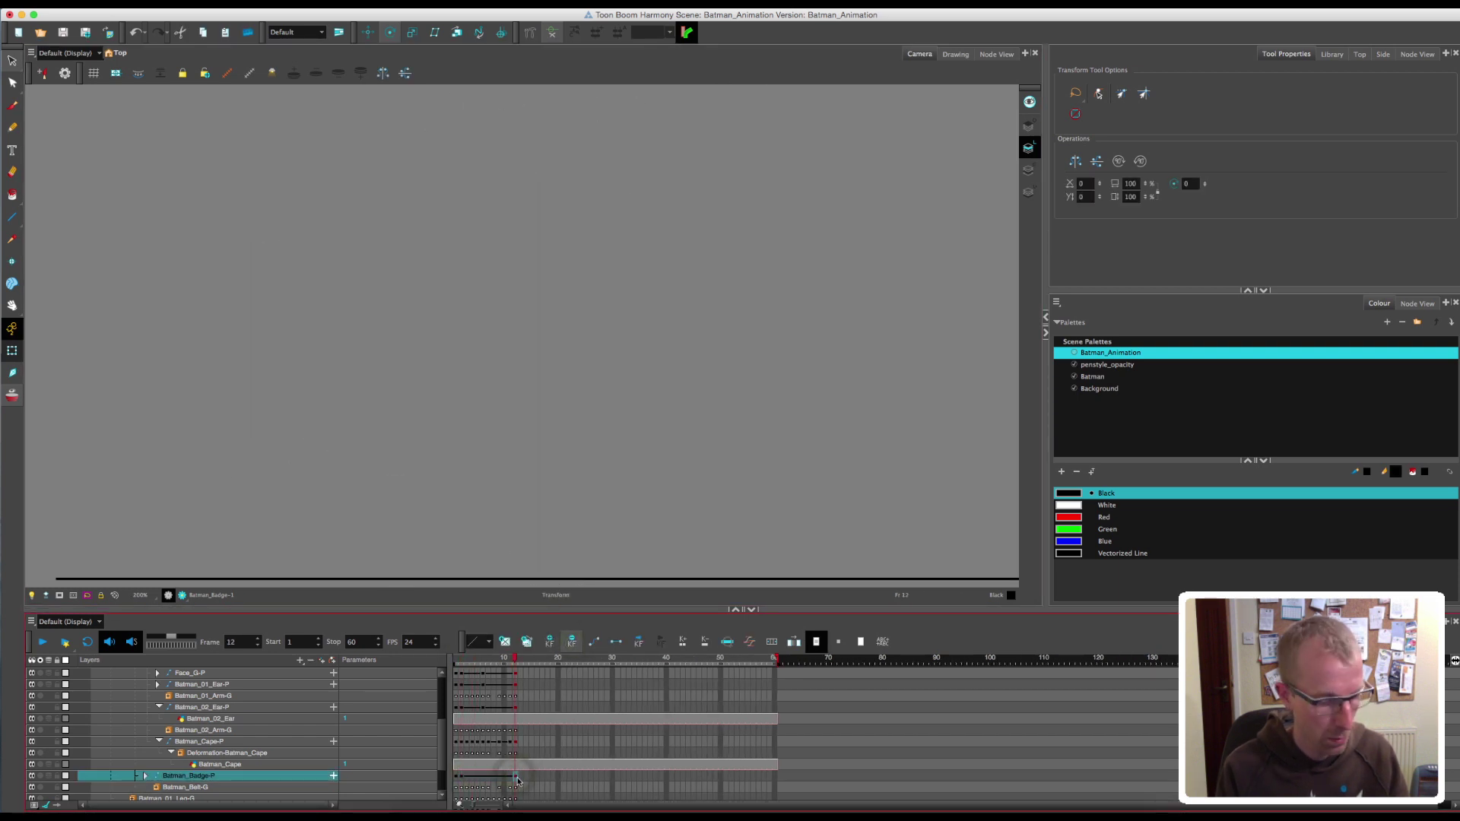
- On frame 6, shift the badge forward across the chest and tilt it slightly
{"action": "left_click", "coordinate": [649, 479]}
{"action": "key", "text": "1"}
{"action": "key", "text": "comma"}
{"action": "key", "text": "comma"}
{"action": "key", "text": "comma"}
{"action": "key", "text": "comma"}
{"action": "key", "text": "comma"}
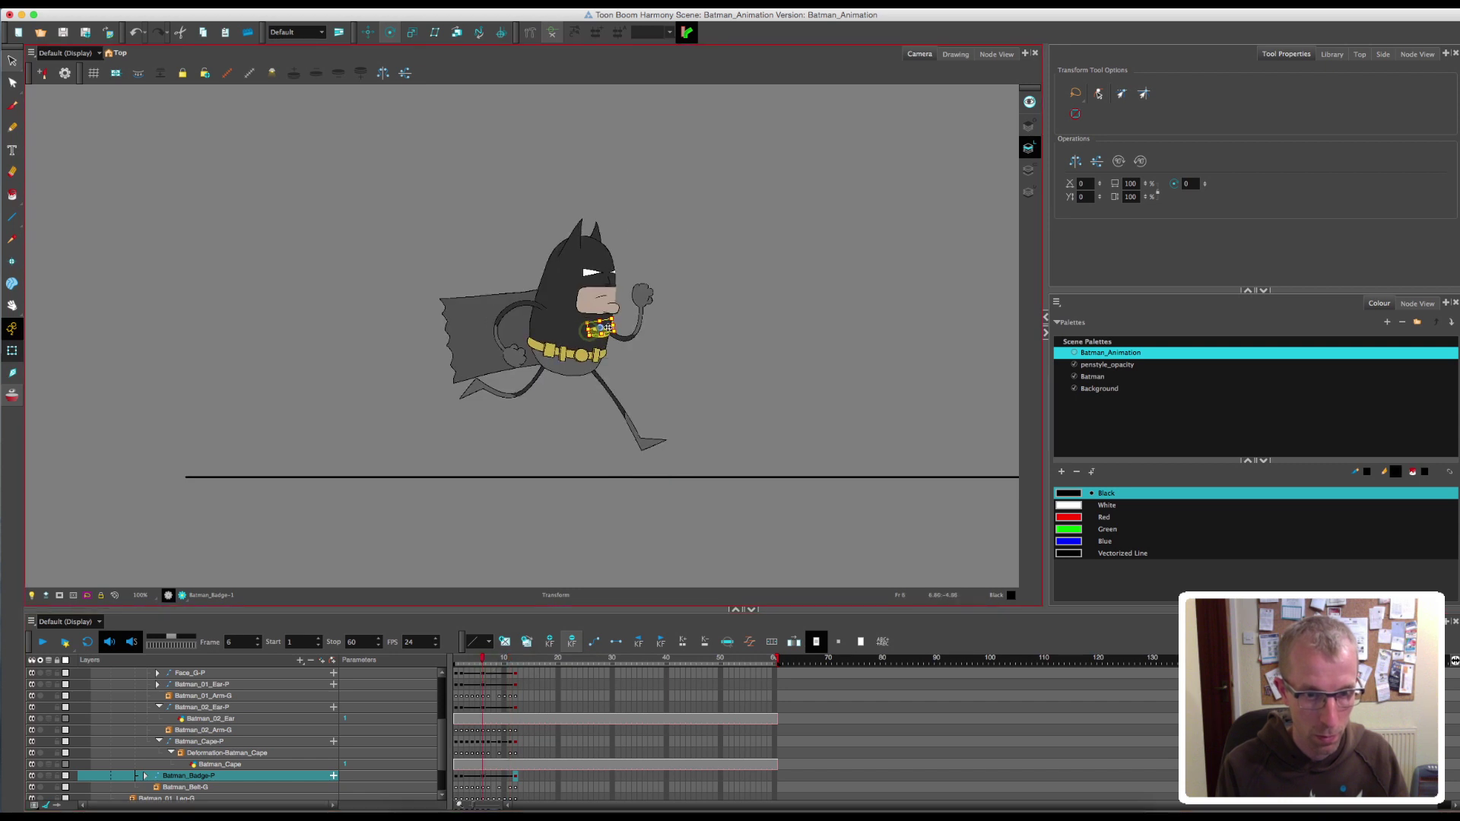
{"action": "key", "text": "Return"}
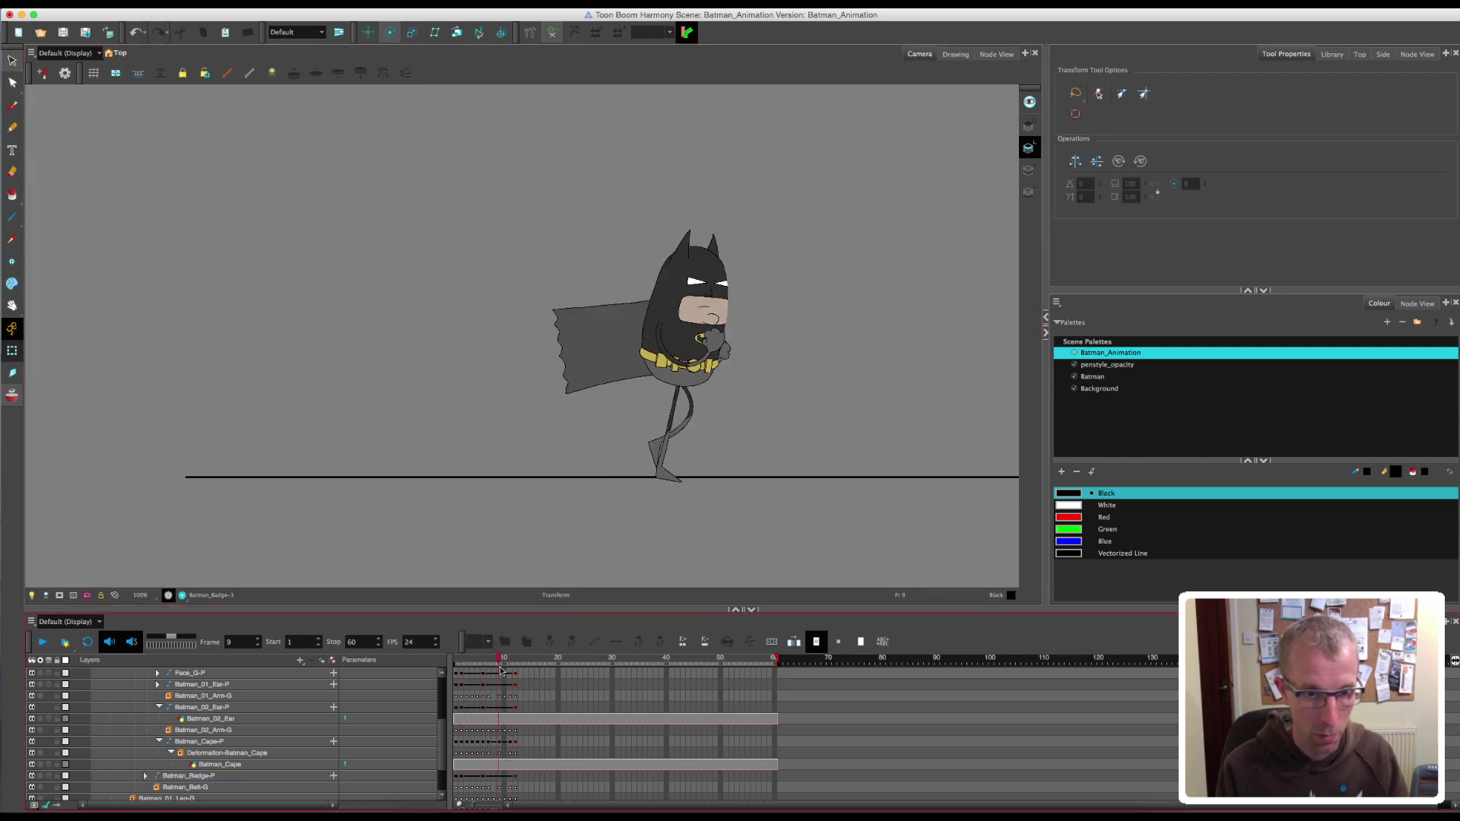
- Push the badge right up to the chest's front edge on frame 6 and check it back to frame 2
{"action": "left_click_drag", "start_coordinate": [462, 676], "coordinate": [483, 676]}
{"action": "key", "text": "2"}
{"action": "left_click", "coordinate": [680, 325]}
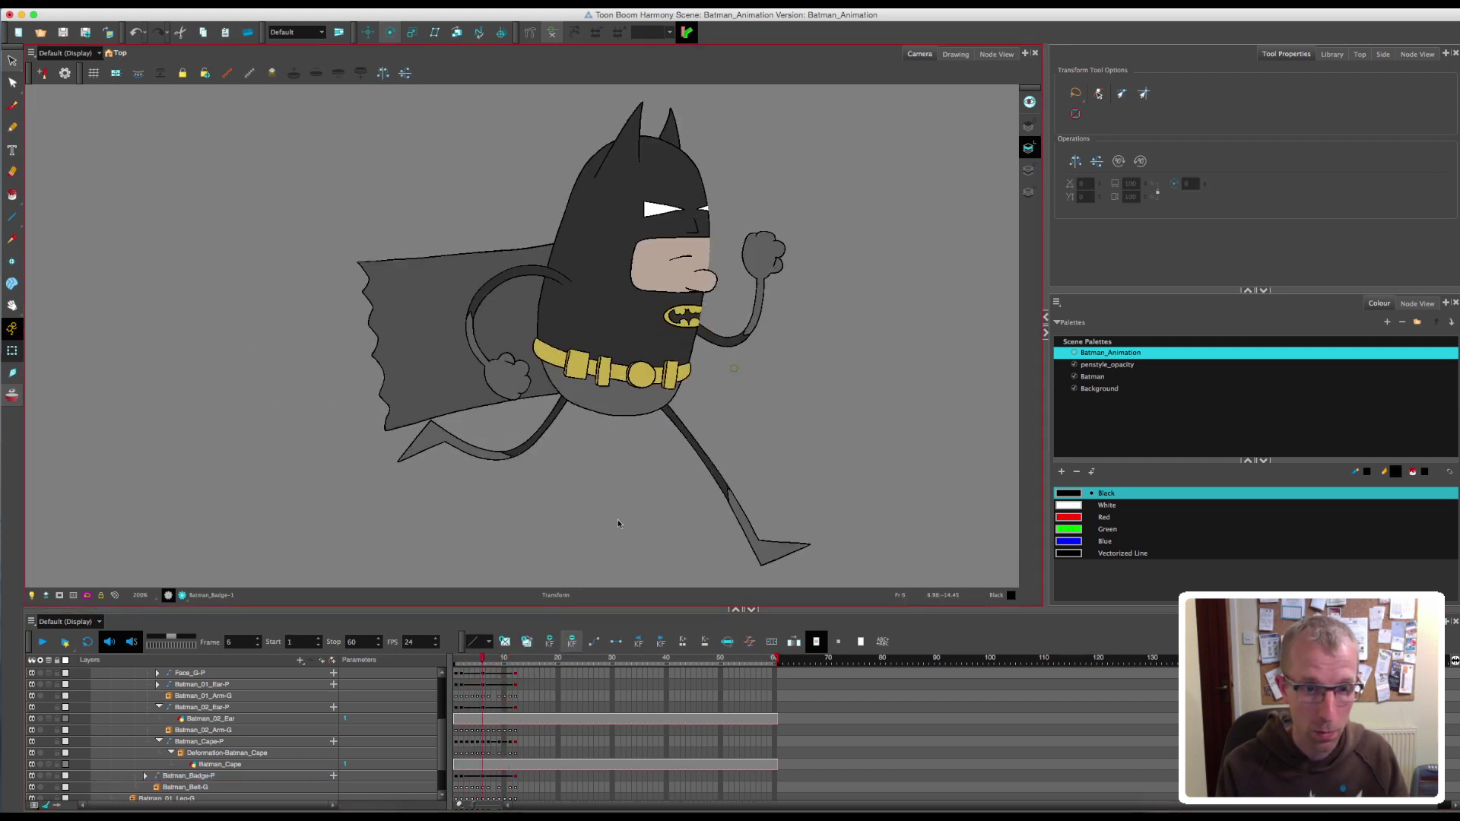
{"action": "key", "text": "Return"}
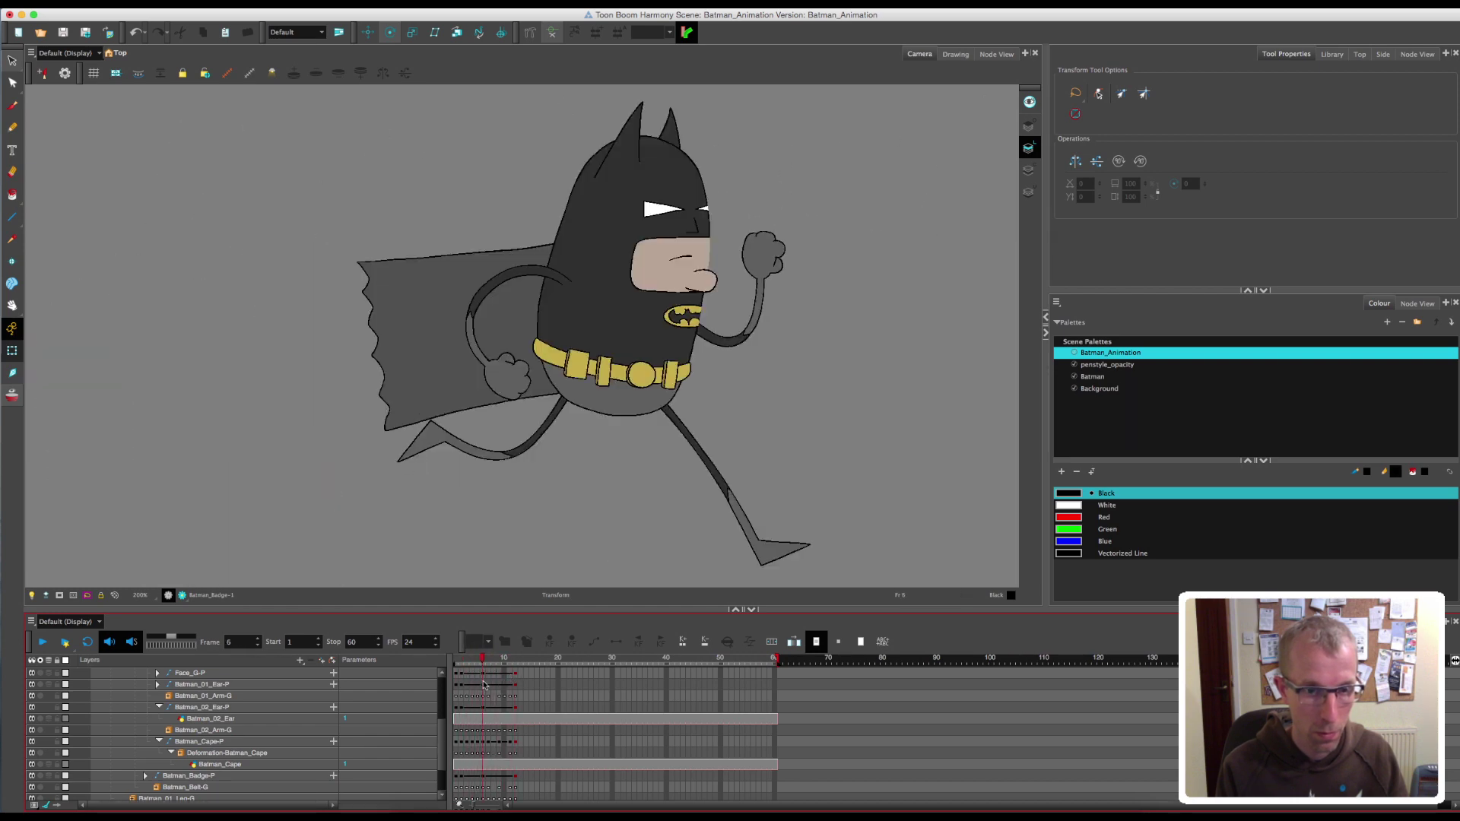
{"action": "left_click", "coordinate": [685, 317]}
{"action": "mouse_move", "coordinate": [472, 661]}
{"action": "left_mouse_down"}
{"action": "mouse_move", "coordinate": [493, 671]}
{"action": "mouse_move", "coordinate": [453, 675]}
{"action": "mouse_move", "coordinate": [510, 666]}
{"action": "mouse_move", "coordinate": [461, 675]}
{"action": "left_mouse_up"}
{"action": "scroll", "coordinate": [577, 563], "scroll_direction": "down", "scroll_amount": 3}
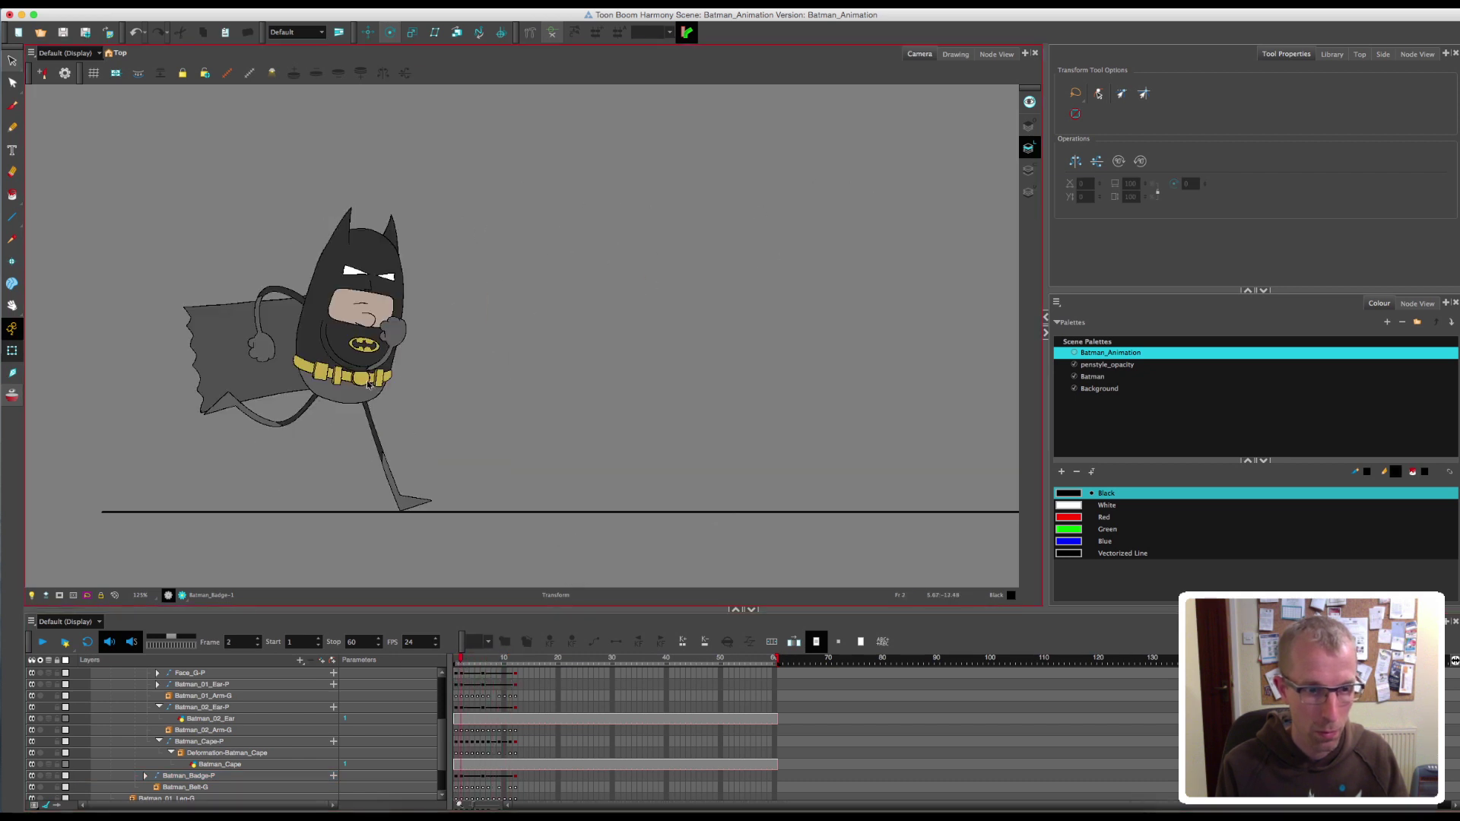
- Delete the in-between keyframes of Batman_Belt-G and slide the belt's boxes and buckle forward on frame 6
{"action": "left_click", "coordinate": [378, 378]}
{"action": "left_click", "coordinate": [466, 788]}
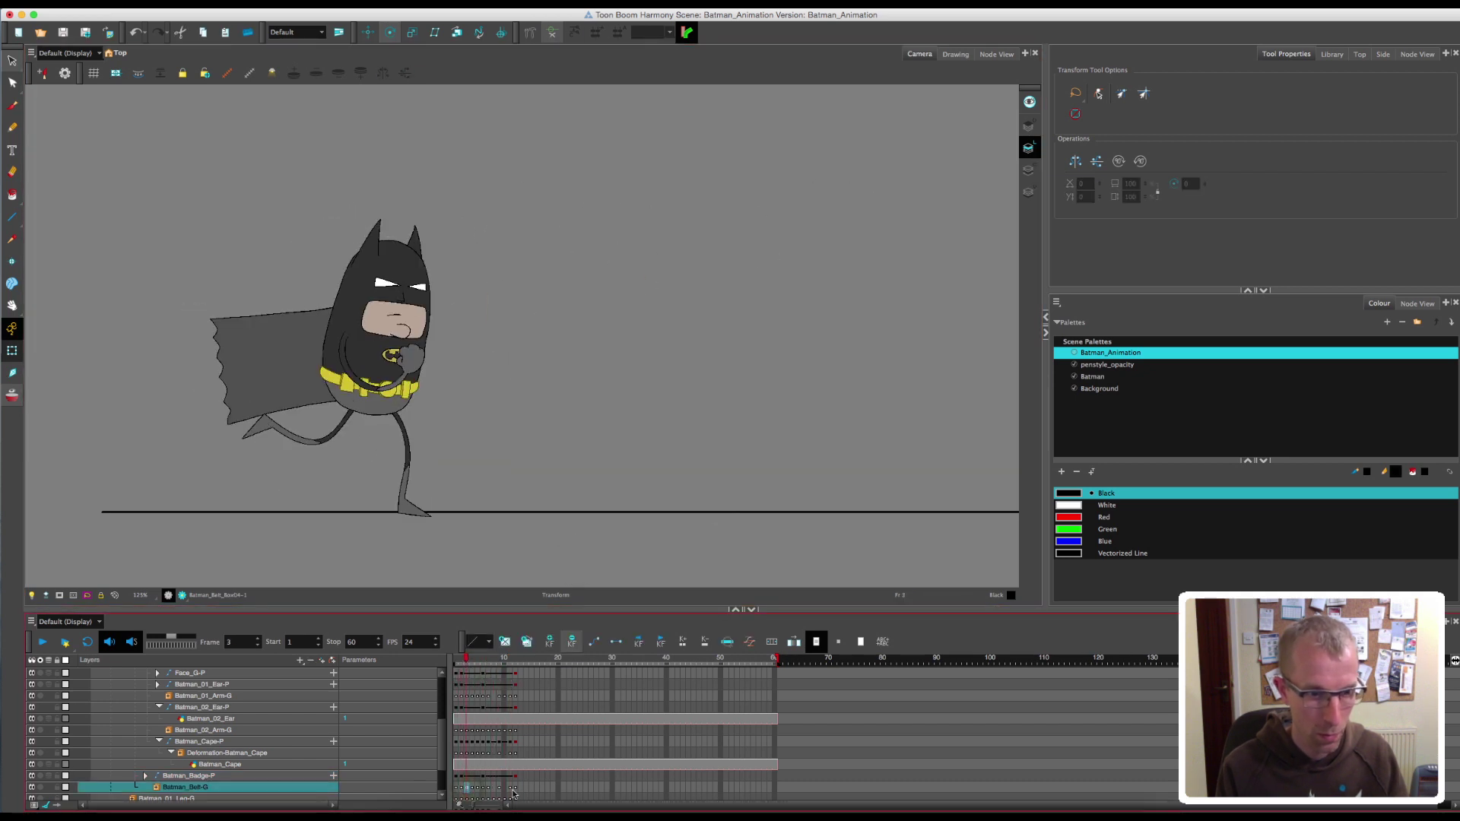
{"action": "left_click", "coordinate": [483, 787]}
{"action": "left_click", "coordinate": [612, 365]}
{"action": "scroll", "coordinate": [620, 350], "scroll_direction": "up", "scroll_amount": 5}
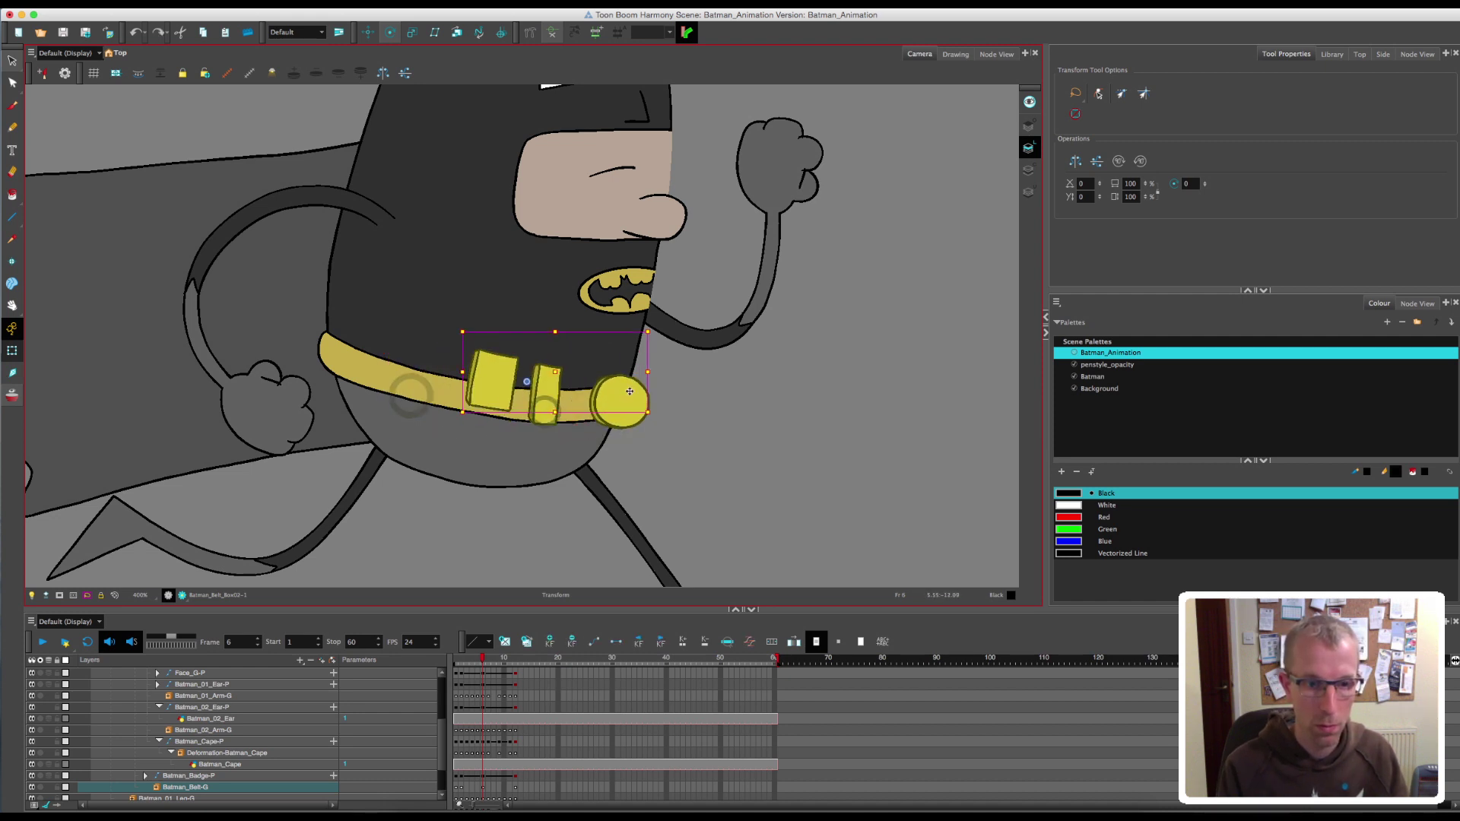
- Check the belt near the end of the run cycle and select Batman_Belt-G's keyframe on frame 2
{"action": "left_click_drag", "start_coordinate": [482, 662], "coordinate": [512, 711]}
{"action": "left_click", "coordinate": [459, 479]}
{"action": "scroll", "coordinate": [459, 479], "scroll_direction": "down", "scroll_amount": 2}
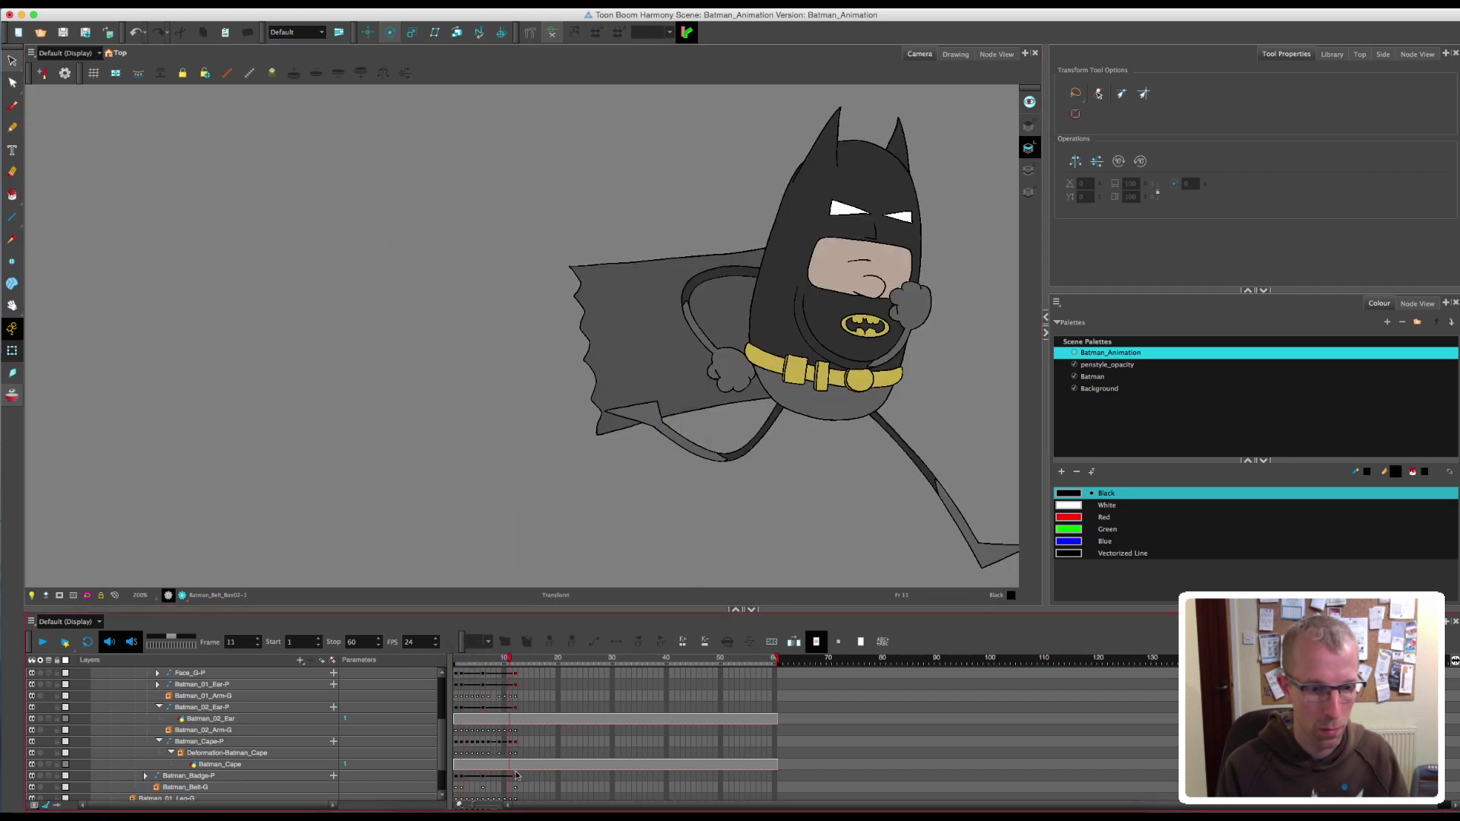
{"action": "left_click", "coordinate": [461, 788]}
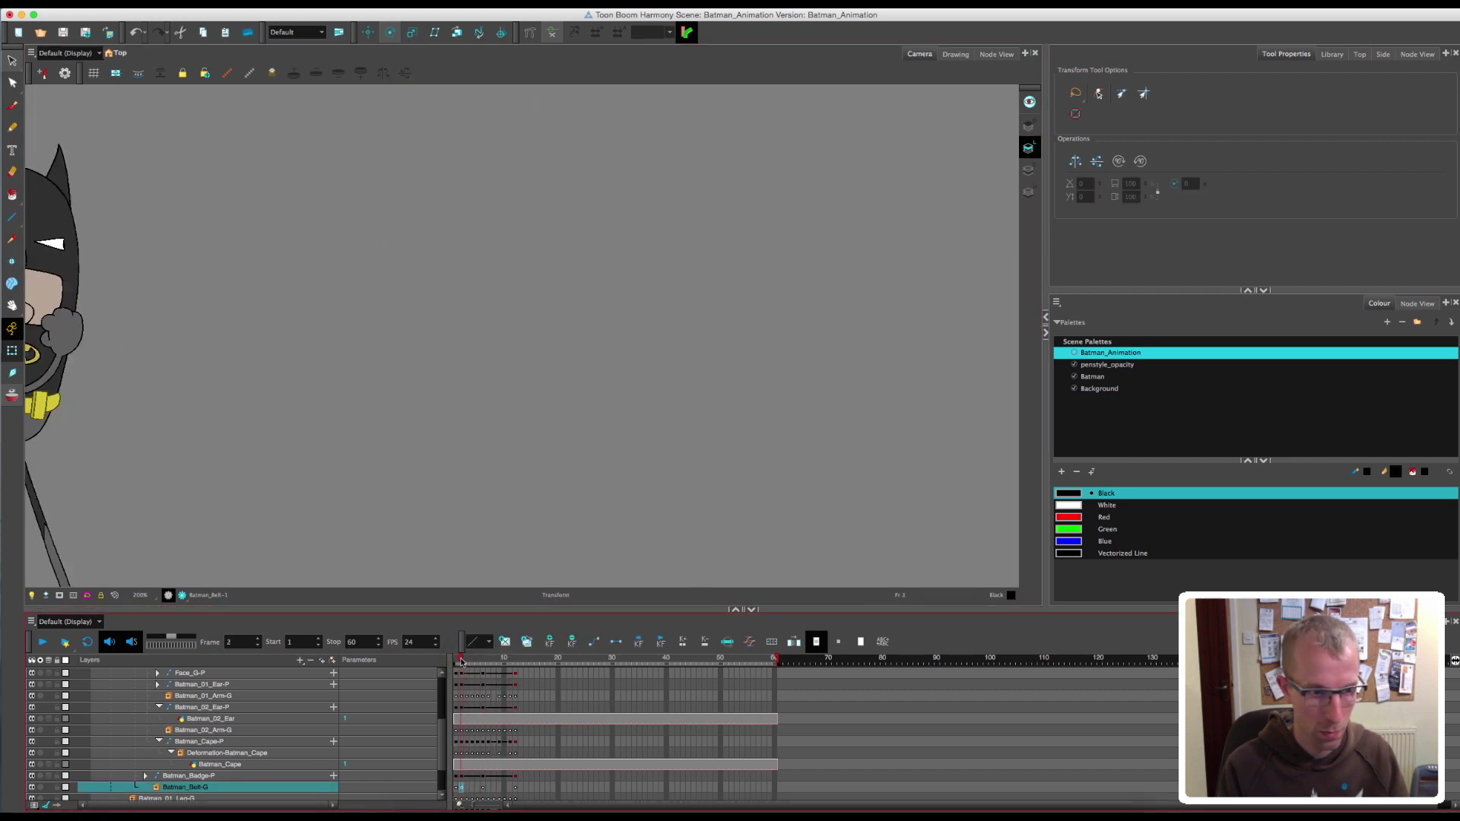
- On frame 4, reposition the belt box in front of the buckle to follow the body twist
{"action": "left_click_drag", "start_coordinate": [460, 661], "coordinate": [471, 662]}
{"action": "left_click", "coordinate": [44, 408]}
{"action": "key", "text": "1"}
{"action": "left_click", "coordinate": [352, 380]}
{"action": "left_click_drag", "start_coordinate": [307, 491], "coordinate": [469, 464]}
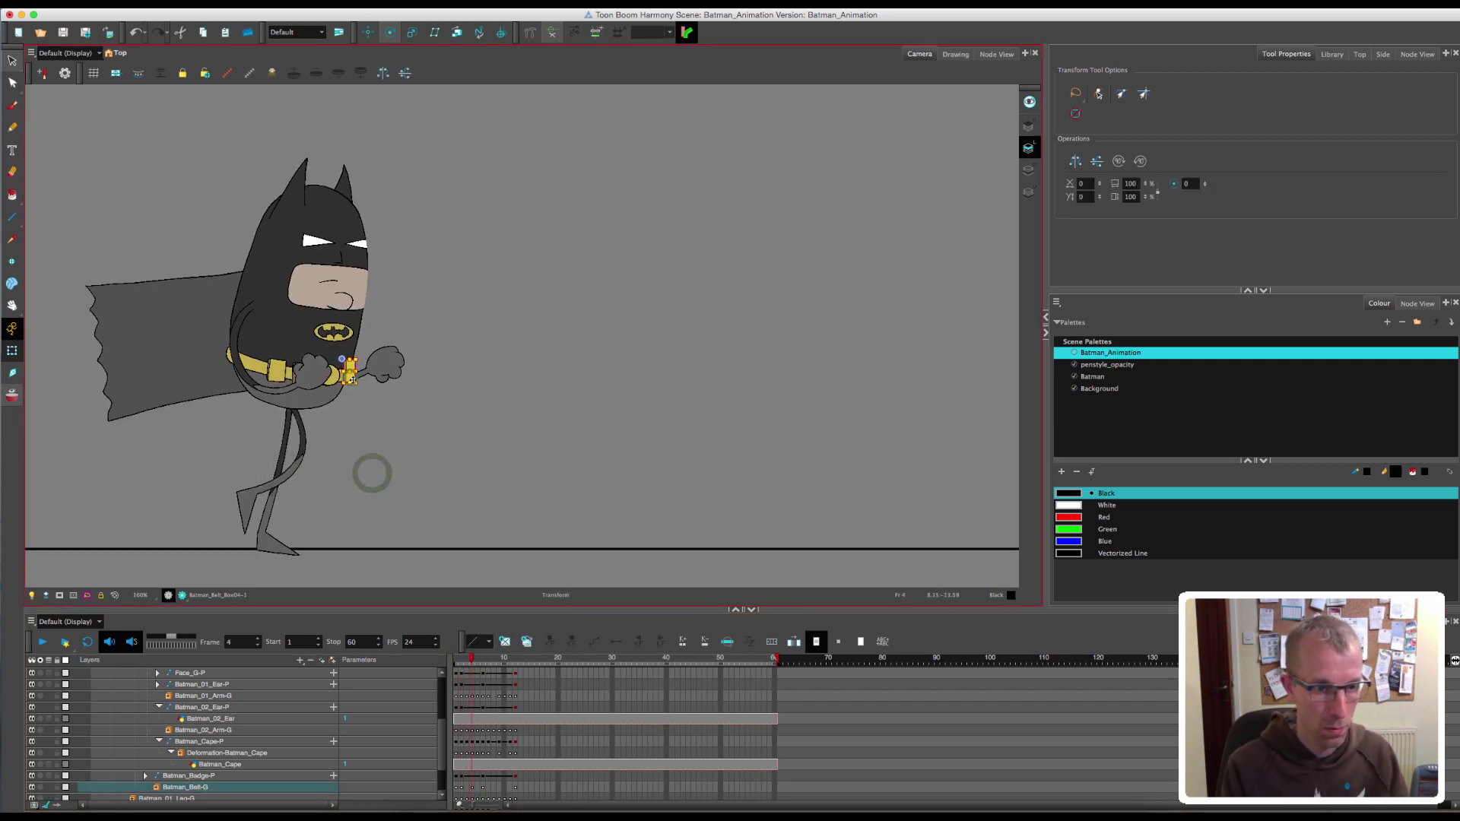
{"action": "left_click", "coordinate": [381, 416]}
{"action": "key", "text": "1"}
- Step through the first six frames and move the belt buckle forward to the body's front edge on frame 6
{"action": "key", "text": "comma"}
{"action": "key", "text": "comma"}
{"action": "key", "text": "comma"}
{"action": "key", "text": "period"}
{"action": "key", "text": "period"}
{"action": "key", "text": "period"}
{"action": "key", "text": "period"}
{"action": "key", "text": "period"}
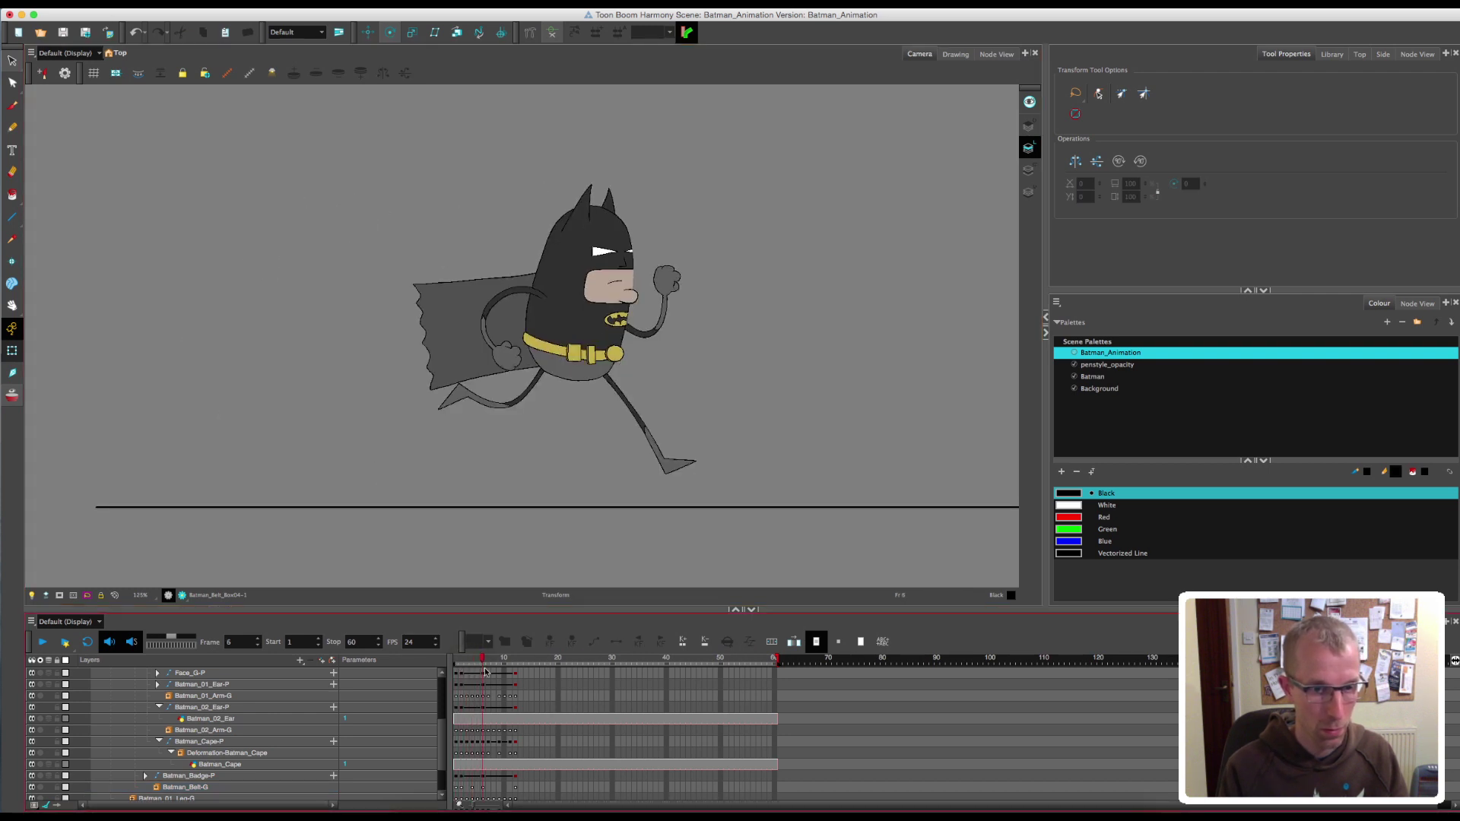
{"action": "key", "text": "period"}
{"action": "key", "text": "comma"}
{"action": "key", "text": "2"}
{"action": "key", "text": "2"}
{"action": "key", "text": "2"}
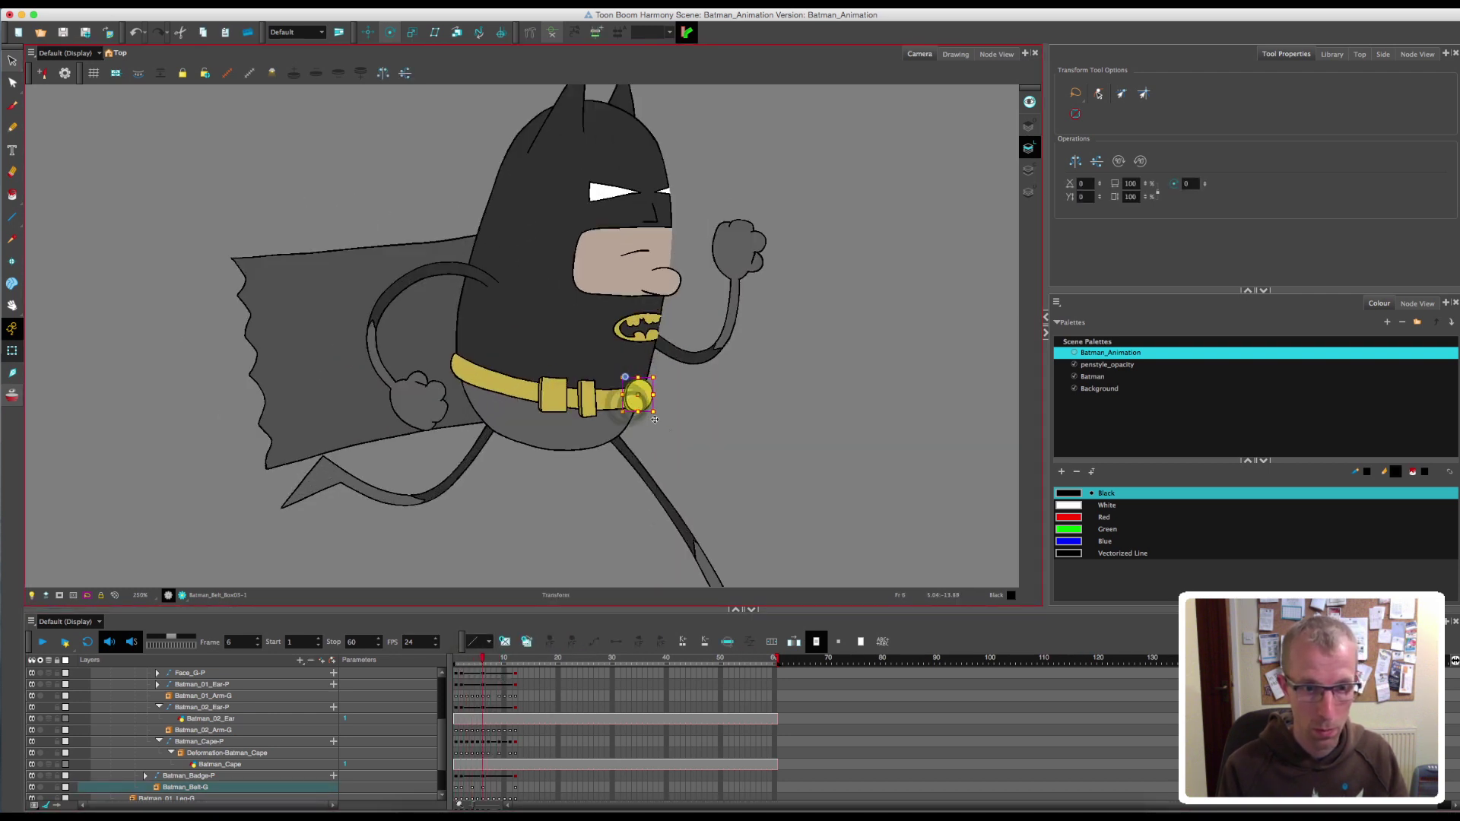
{"action": "left_click", "coordinate": [645, 335]}
- On frame 10, reposition the box in front of the belt buckle along the belt
{"action": "mouse_move", "coordinate": [483, 660]}
{"action": "left_mouse_down"}
{"action": "mouse_move", "coordinate": [467, 666]}
{"action": "mouse_move", "coordinate": [498, 671]}
{"action": "mouse_move", "coordinate": [476, 681]}
{"action": "mouse_move", "coordinate": [509, 675]}
{"action": "mouse_move", "coordinate": [499, 669]}
{"action": "left_mouse_up"}
{"action": "key", "text": "1"}
{"action": "key", "text": "1"}
{"action": "left_click_drag", "start_coordinate": [742, 491], "coordinate": [610, 439]}
{"action": "left_click", "coordinate": [499, 661]}
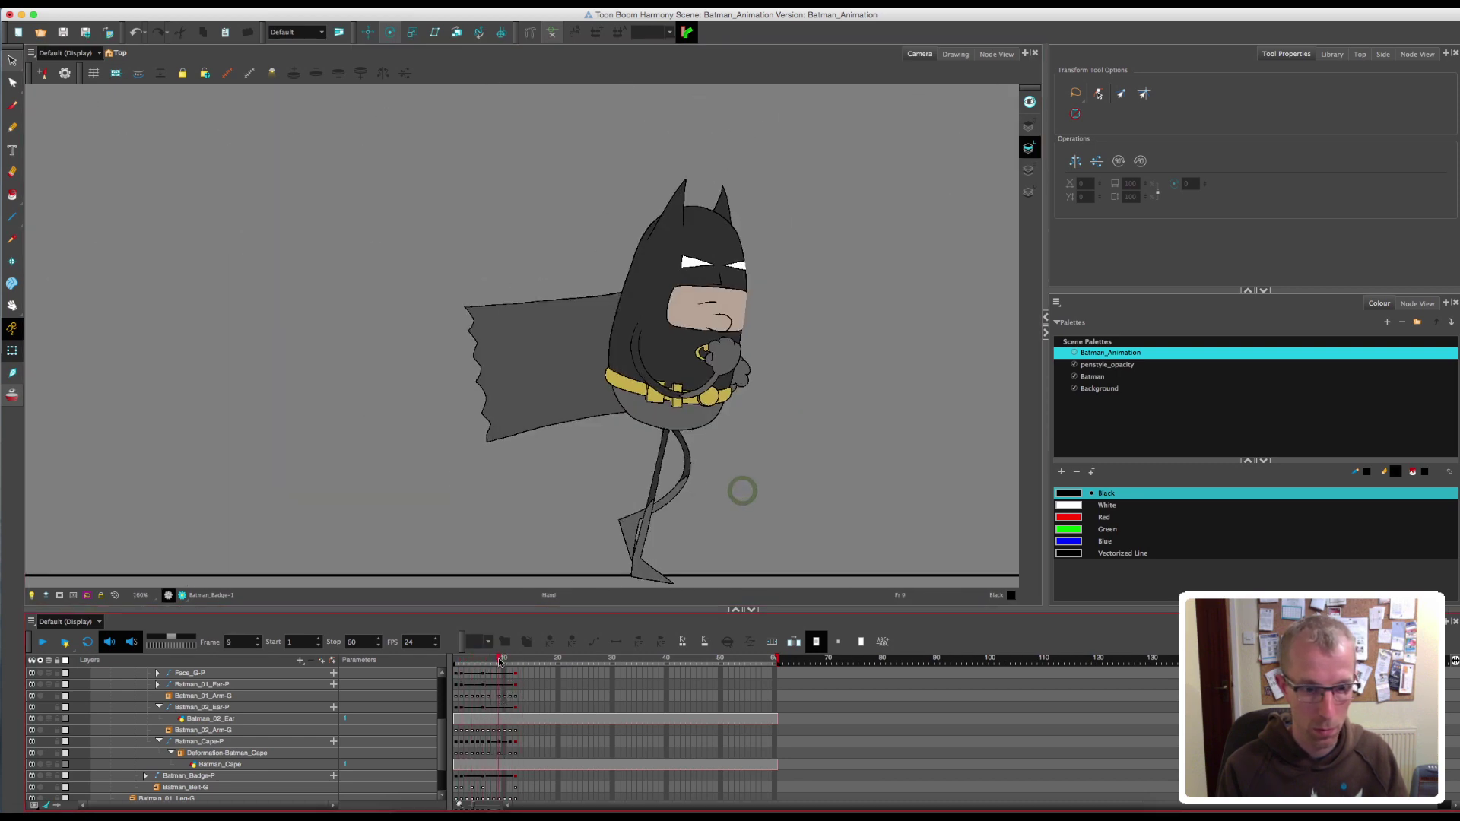
{"action": "left_click_drag", "start_coordinate": [499, 661], "coordinate": [509, 779]}
{"action": "left_click", "coordinate": [461, 661]}
{"action": "left_click", "coordinate": [261, 413]}
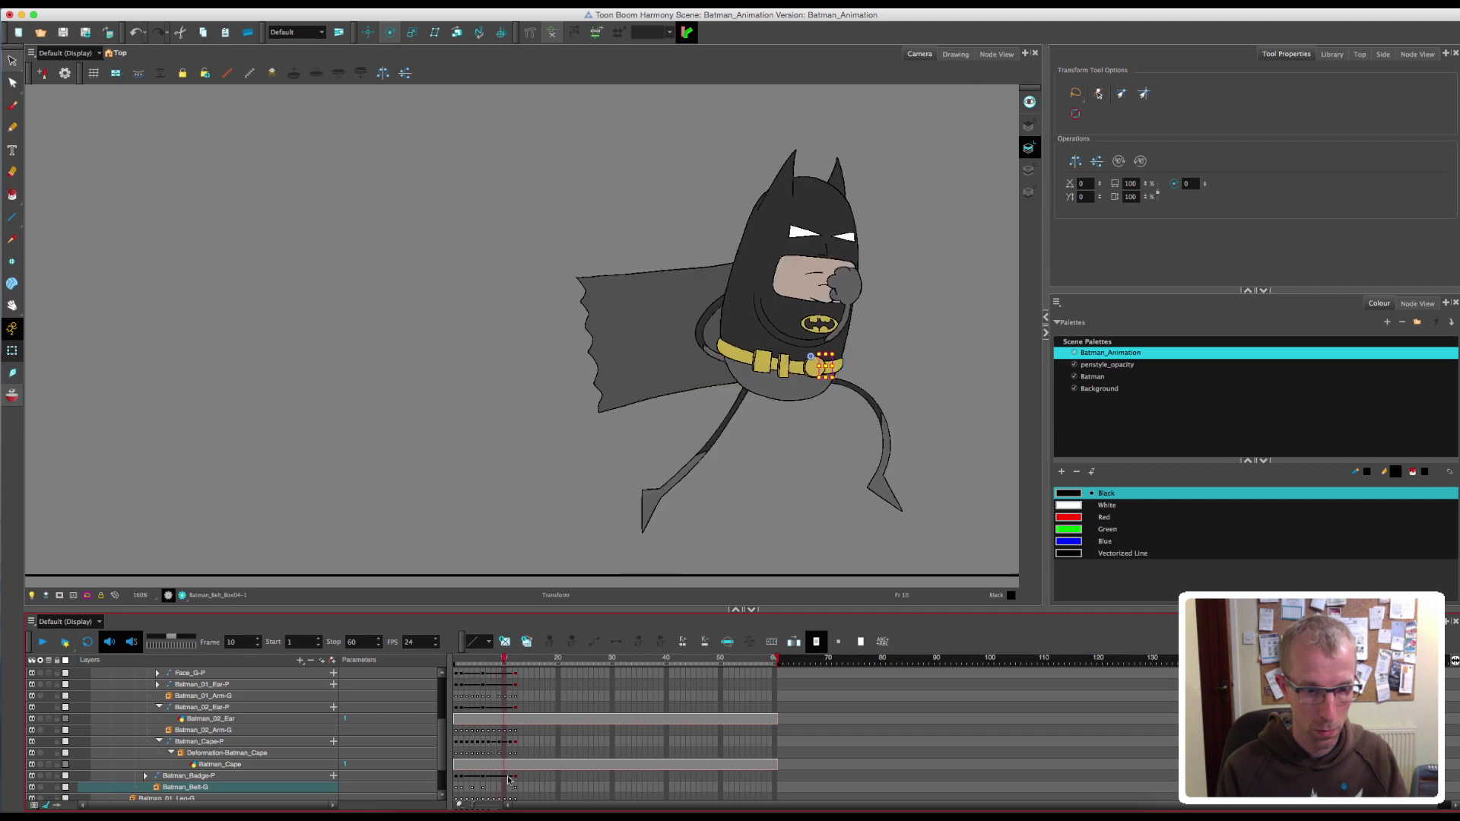
{"action": "left_click_drag", "start_coordinate": [504, 663], "coordinate": [504, 662]}
{"action": "key", "text": "2"}
{"action": "key", "text": "2"}
{"action": "left_click_drag", "start_coordinate": [841, 422], "coordinate": [724, 456]}
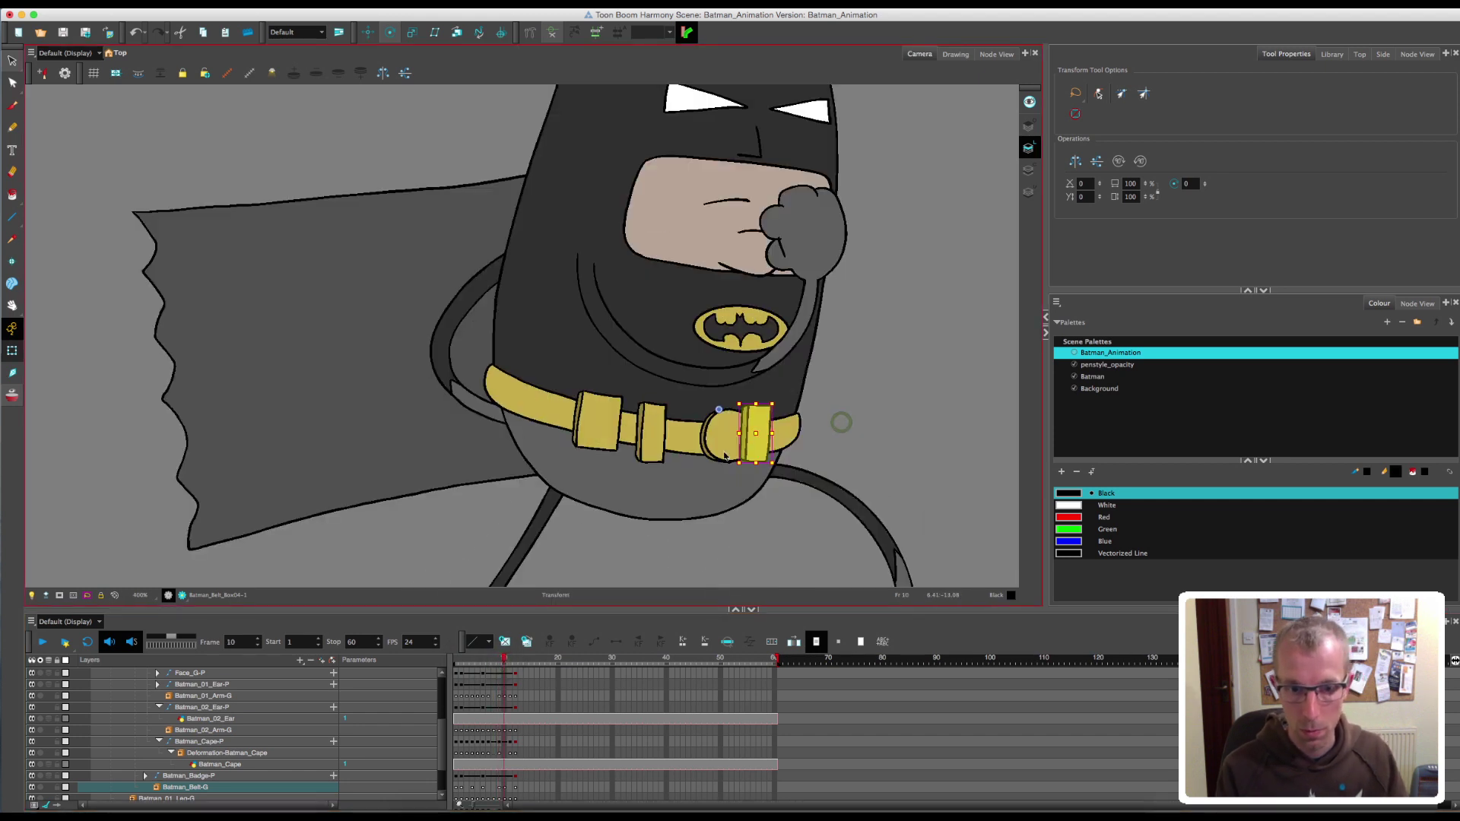
- Collapse the character's timeline layers and scrub through the cycle to check the belt and badge twist
{"action": "left_click_drag", "start_coordinate": [509, 662], "coordinate": [481, 697]}
{"action": "left_click", "coordinate": [723, 547]}
{"action": "key", "text": "1"}
{"action": "key", "text": "1"}
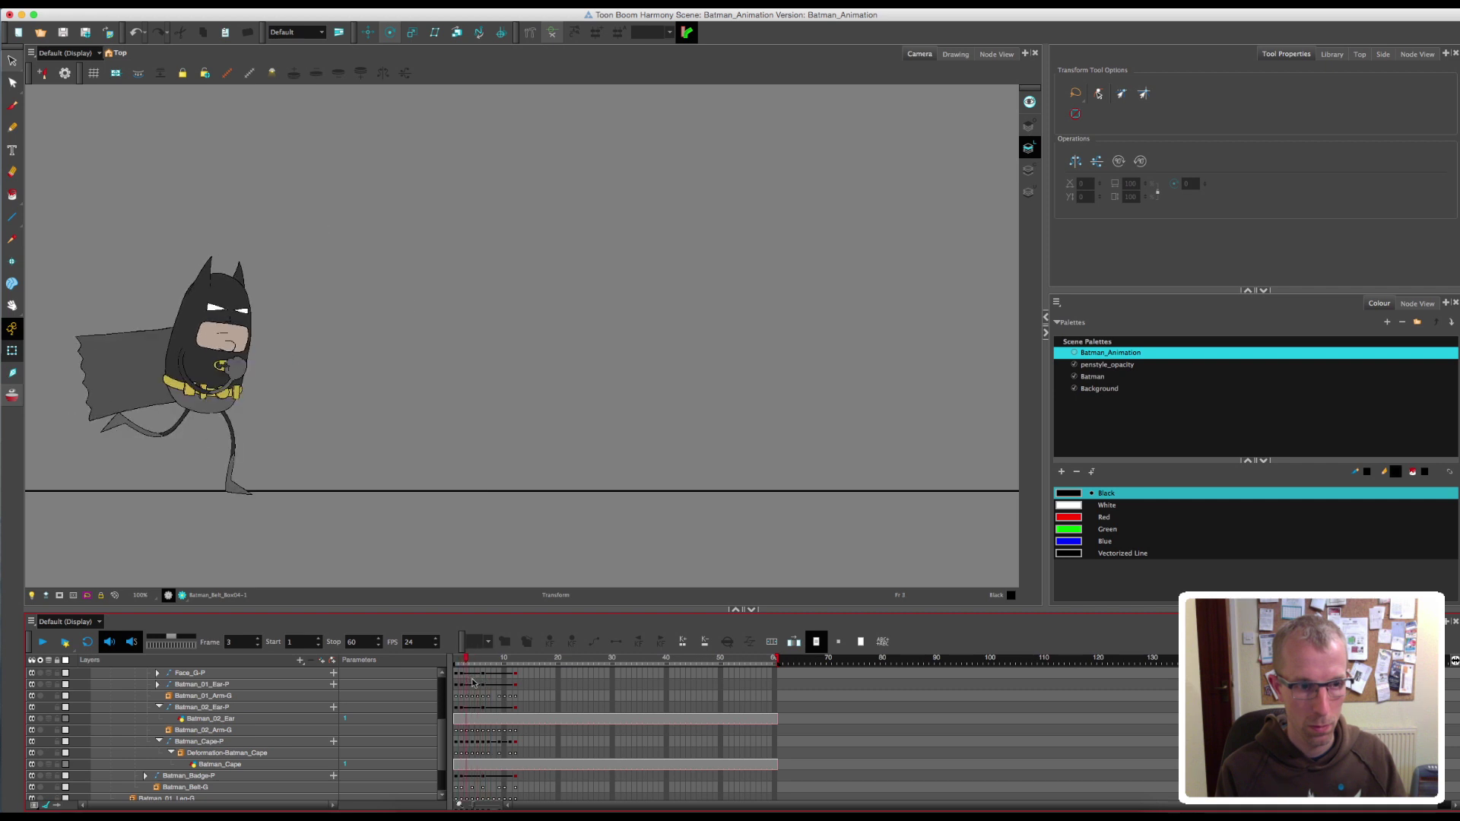
{"action": "left_click_drag", "start_coordinate": [441, 763], "coordinate": [459, 722]}
{"action": "left_click", "coordinate": [111, 696]}
{"action": "left_click", "coordinate": [513, 746]}
- Select the cape and show its deformation controls on frame 3
{"action": "left_click", "coordinate": [168, 423]}
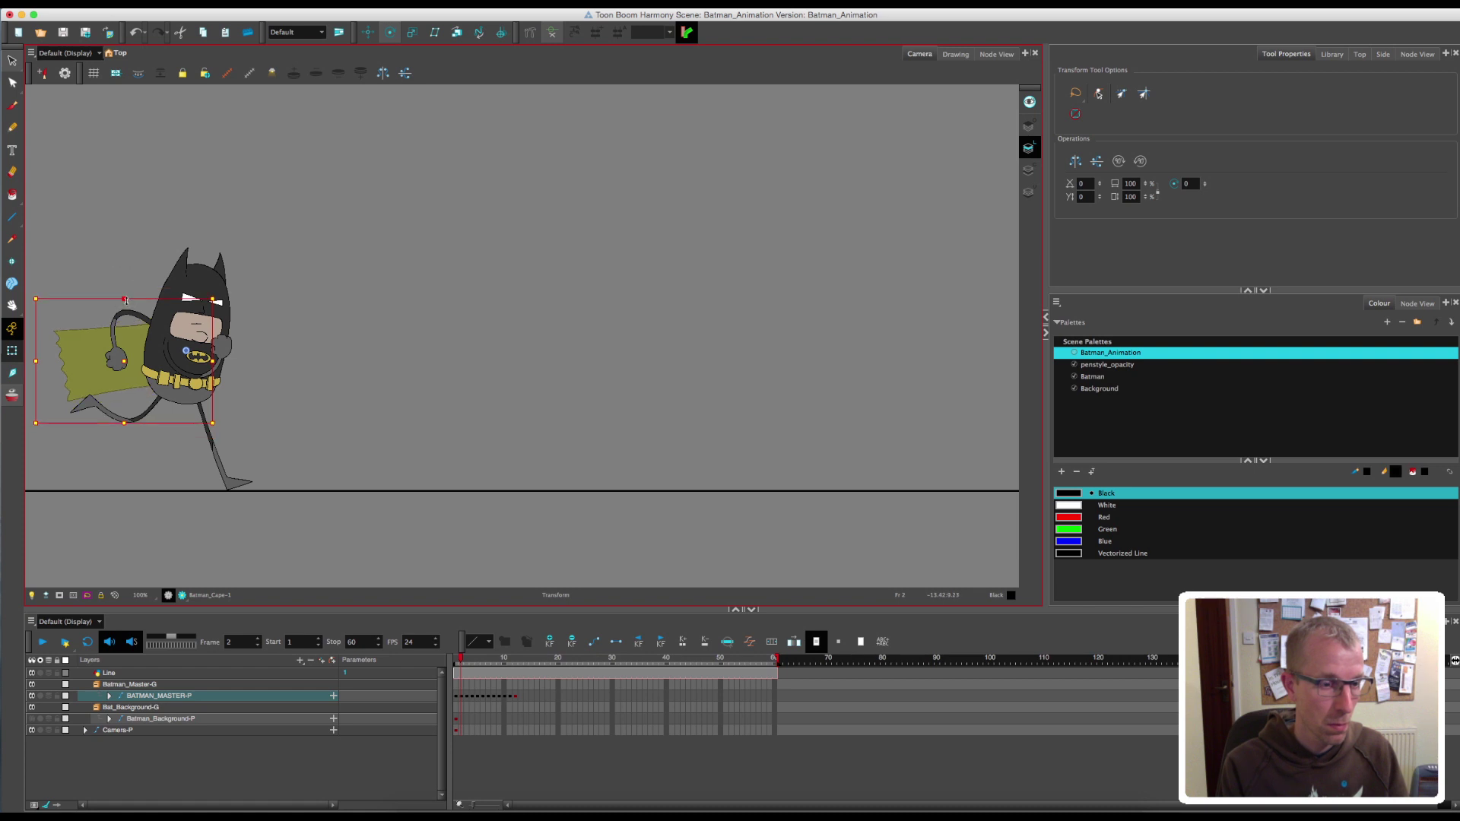
{"action": "key", "text": "period"}
{"action": "key", "text": "shift+F11"}
{"action": "left_click_drag", "start_coordinate": [229, 441], "coordinate": [368, 431]}
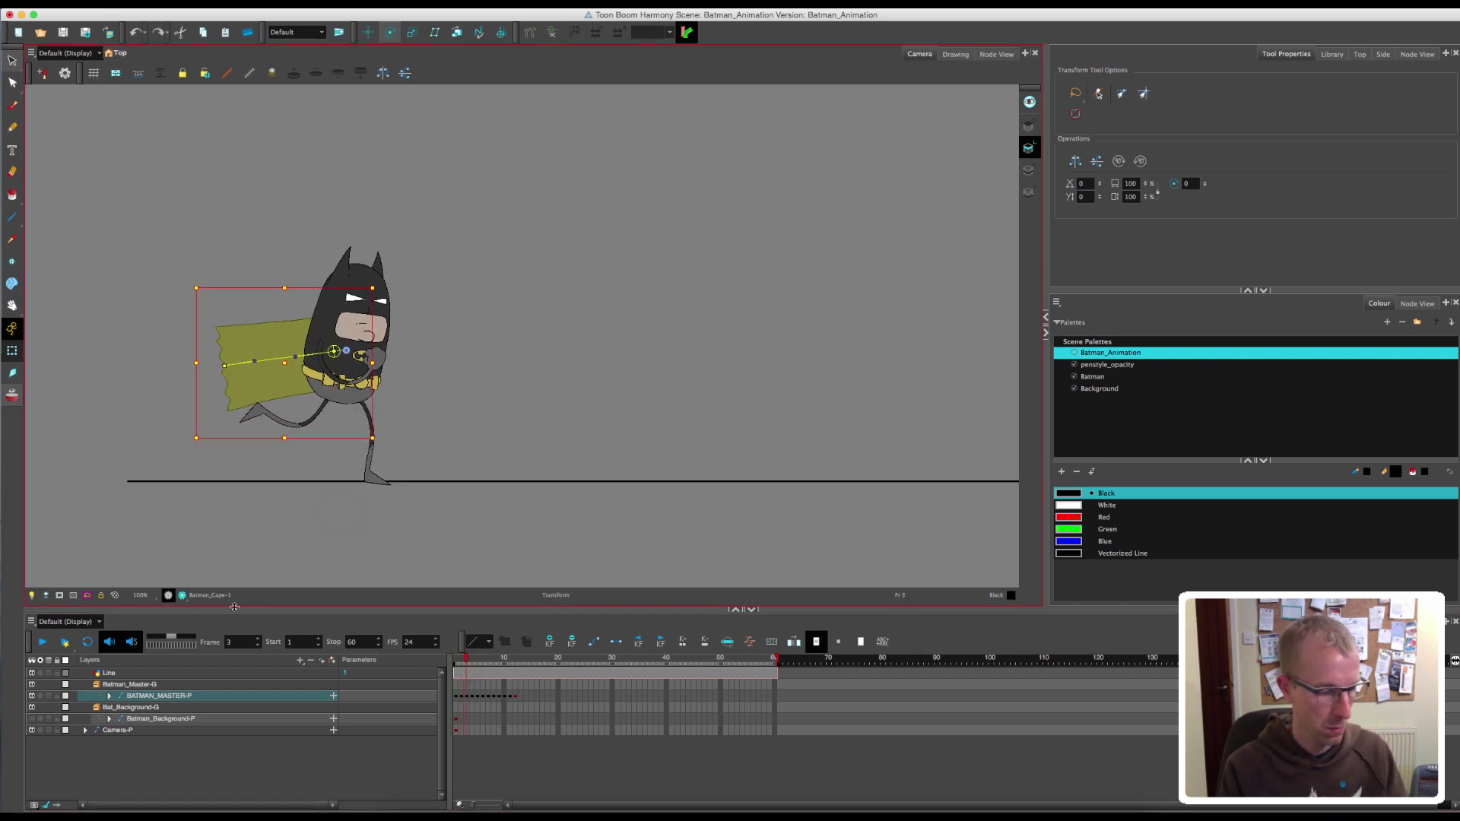
- Locate Batman_Cape-P in the timeline and delete its in-between keyframes from frame 3 onward
{"action": "key", "text": "b"}
{"action": "left_click", "coordinate": [158, 691]}
{"action": "left_click", "coordinate": [467, 715]}
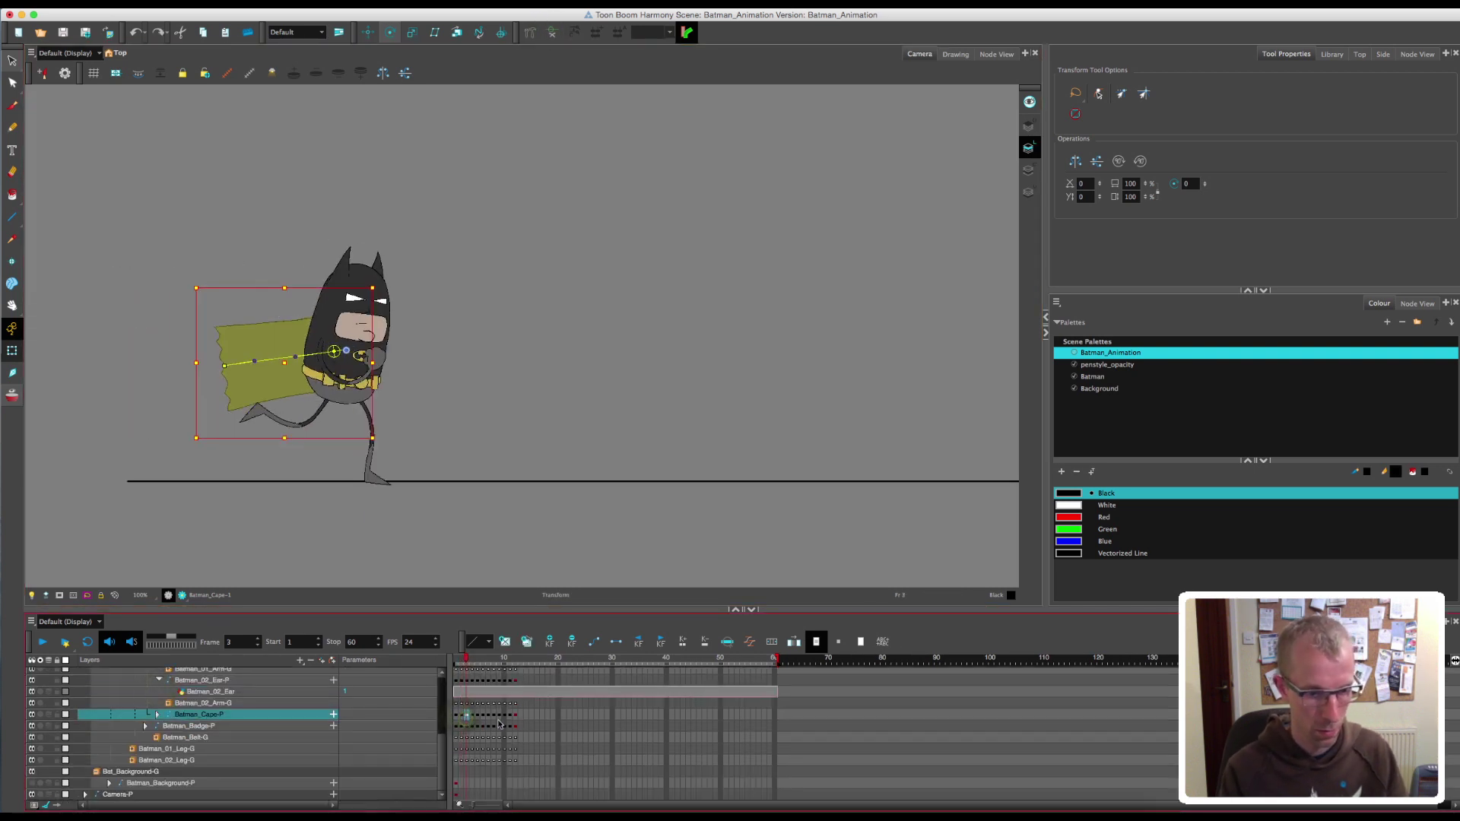
{"action": "left_click", "coordinate": [569, 648]}
{"action": "left_click", "coordinate": [478, 716]}
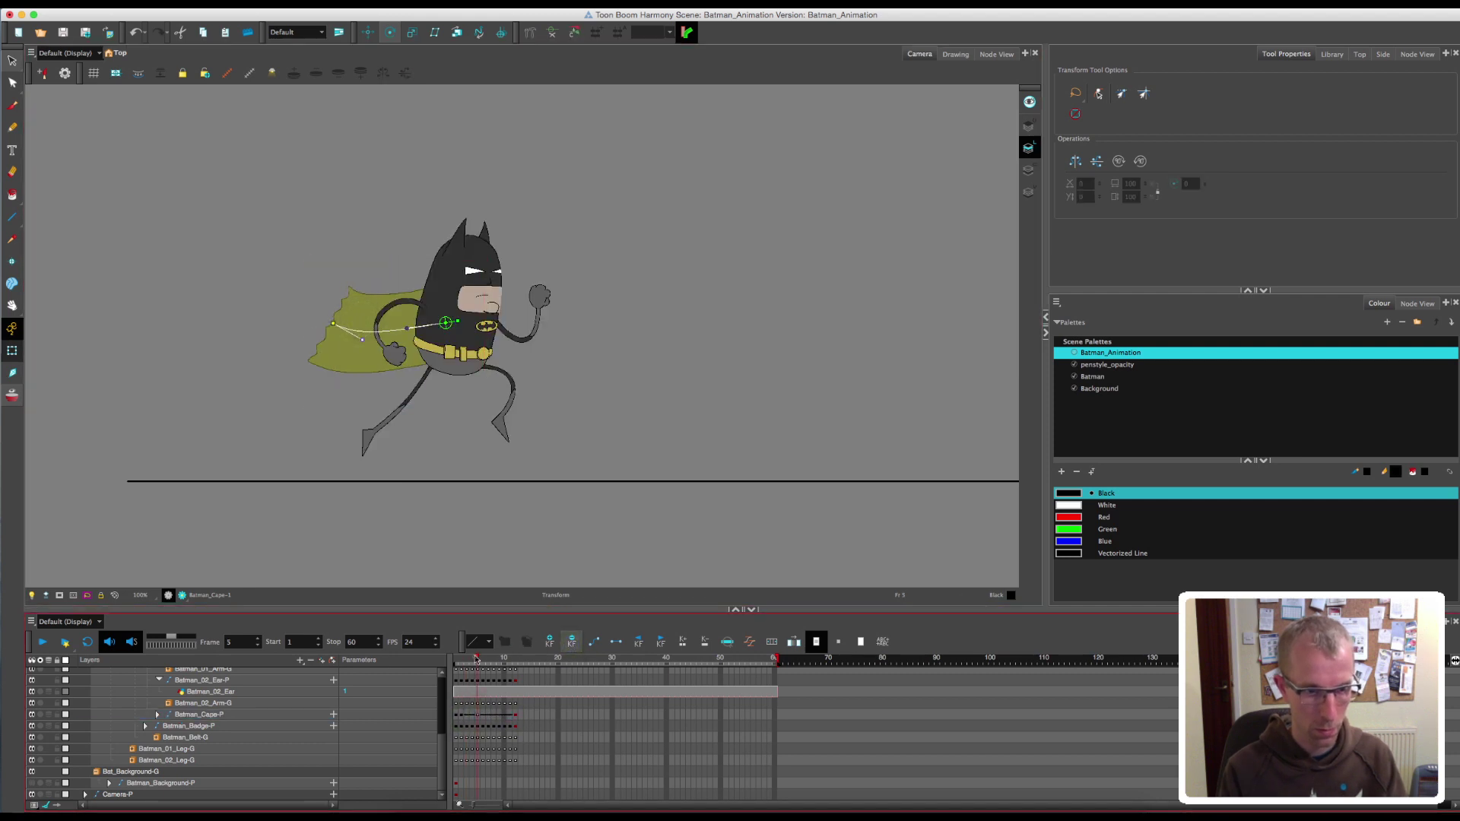
{"action": "left_click_drag", "start_coordinate": [476, 660], "coordinate": [472, 660]}
- On frame 4, start bending the cape upward by adjusting its deformation points
{"action": "left_click", "coordinate": [472, 715]}
{"action": "left_click_drag", "start_coordinate": [391, 357], "coordinate": [573, 381]}
{"action": "scroll", "coordinate": [573, 381], "scroll_direction": "up", "scroll_amount": 3}
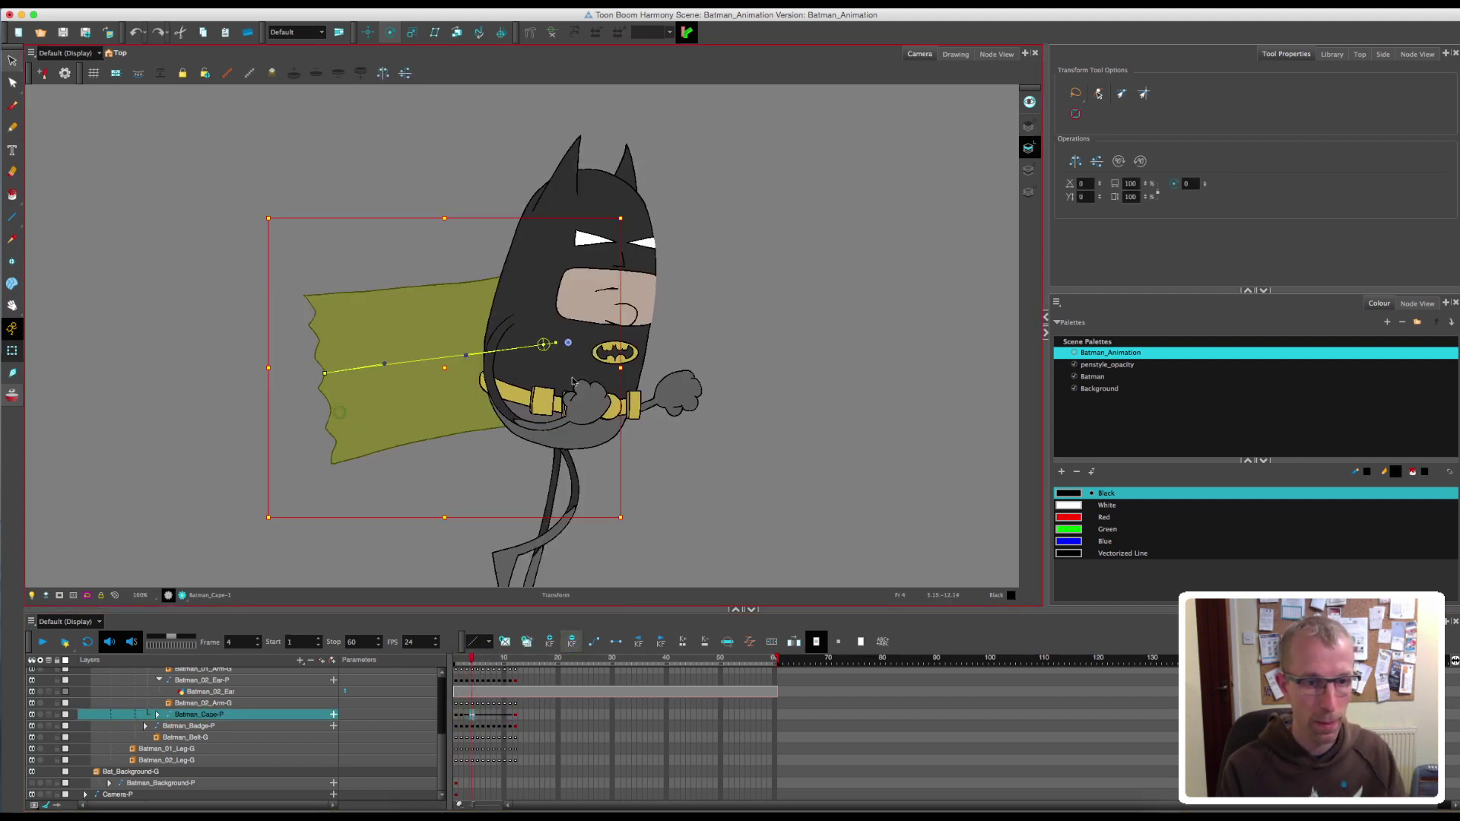
{"action": "left_click_drag", "start_coordinate": [320, 349], "coordinate": [320, 351]}
{"action": "left_click_drag", "start_coordinate": [464, 342], "coordinate": [463, 336]}
- Examine the cape's shape on the frames between 2 and 9 of the run cycle
{"action": "left_click_drag", "start_coordinate": [471, 660], "coordinate": [499, 661]}
{"action": "left_click_drag", "start_coordinate": [662, 485], "coordinate": [457, 491]}
{"action": "left_click_drag", "start_coordinate": [658, 485], "coordinate": [401, 494]}
{"action": "left_click_drag", "start_coordinate": [499, 661], "coordinate": [460, 662]}
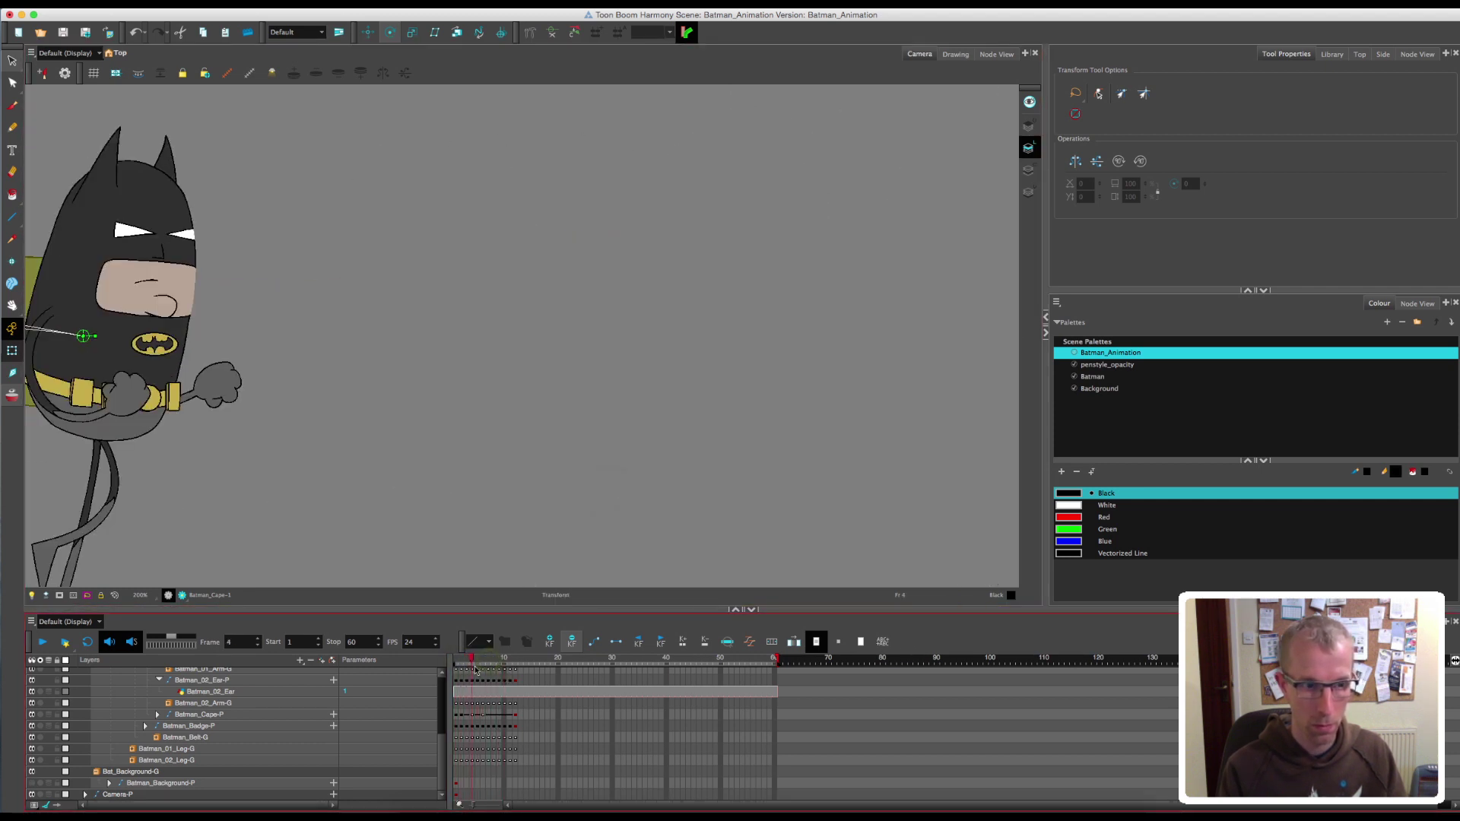
{"action": "scroll", "coordinate": [646, 357], "scroll_direction": "down", "scroll_amount": 3}
{"action": "left_click", "coordinate": [493, 658]}
{"action": "left_click_drag", "start_coordinate": [127, 472], "coordinate": [347, 447]}
{"action": "left_click", "coordinate": [347, 447]}
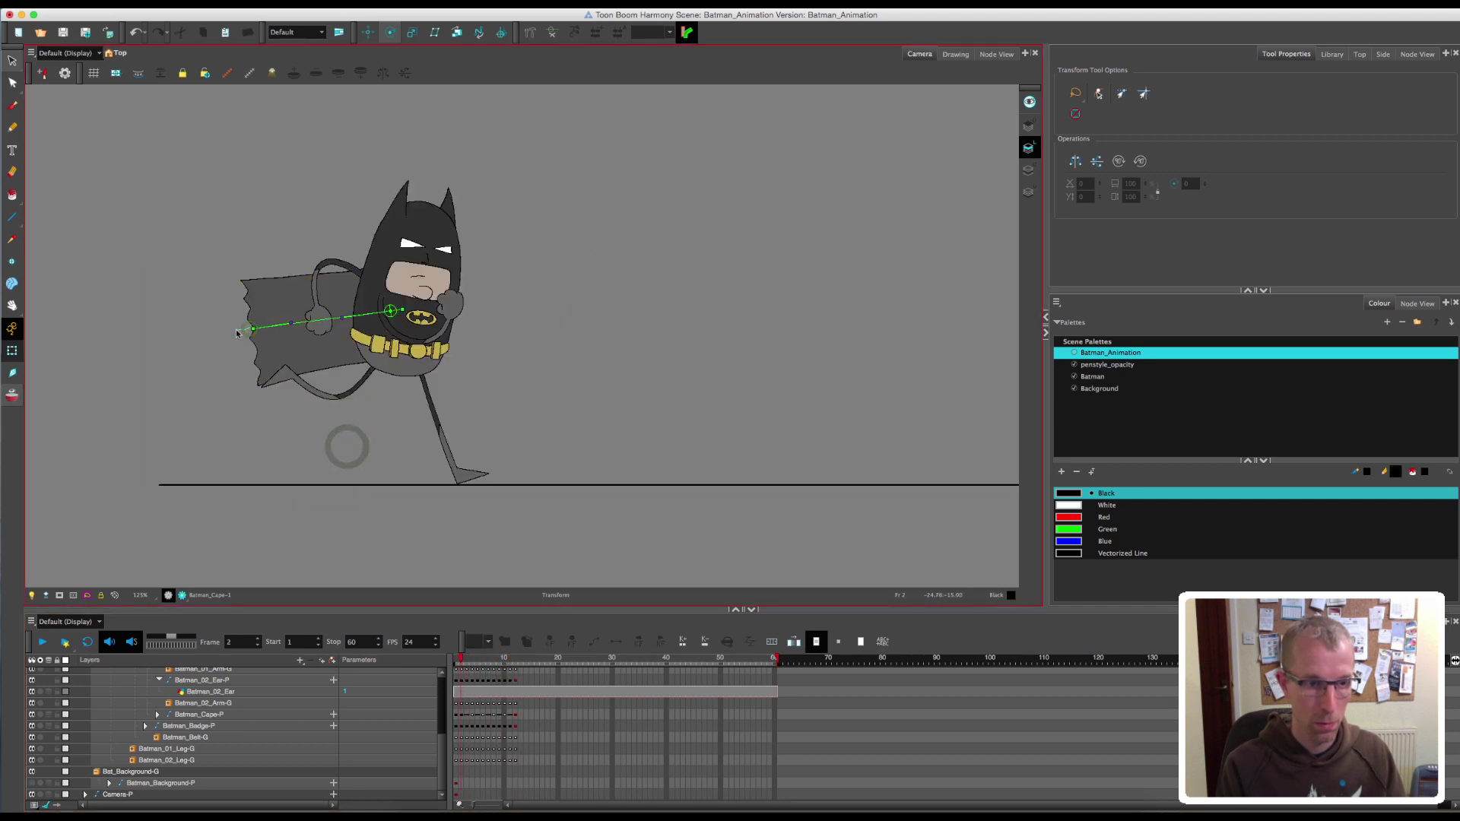
- On frame 4, shape the cape's trailing end into a gentle arc and check the motion up to frame 10
{"action": "left_click_drag", "start_coordinate": [460, 662], "coordinate": [472, 663]}
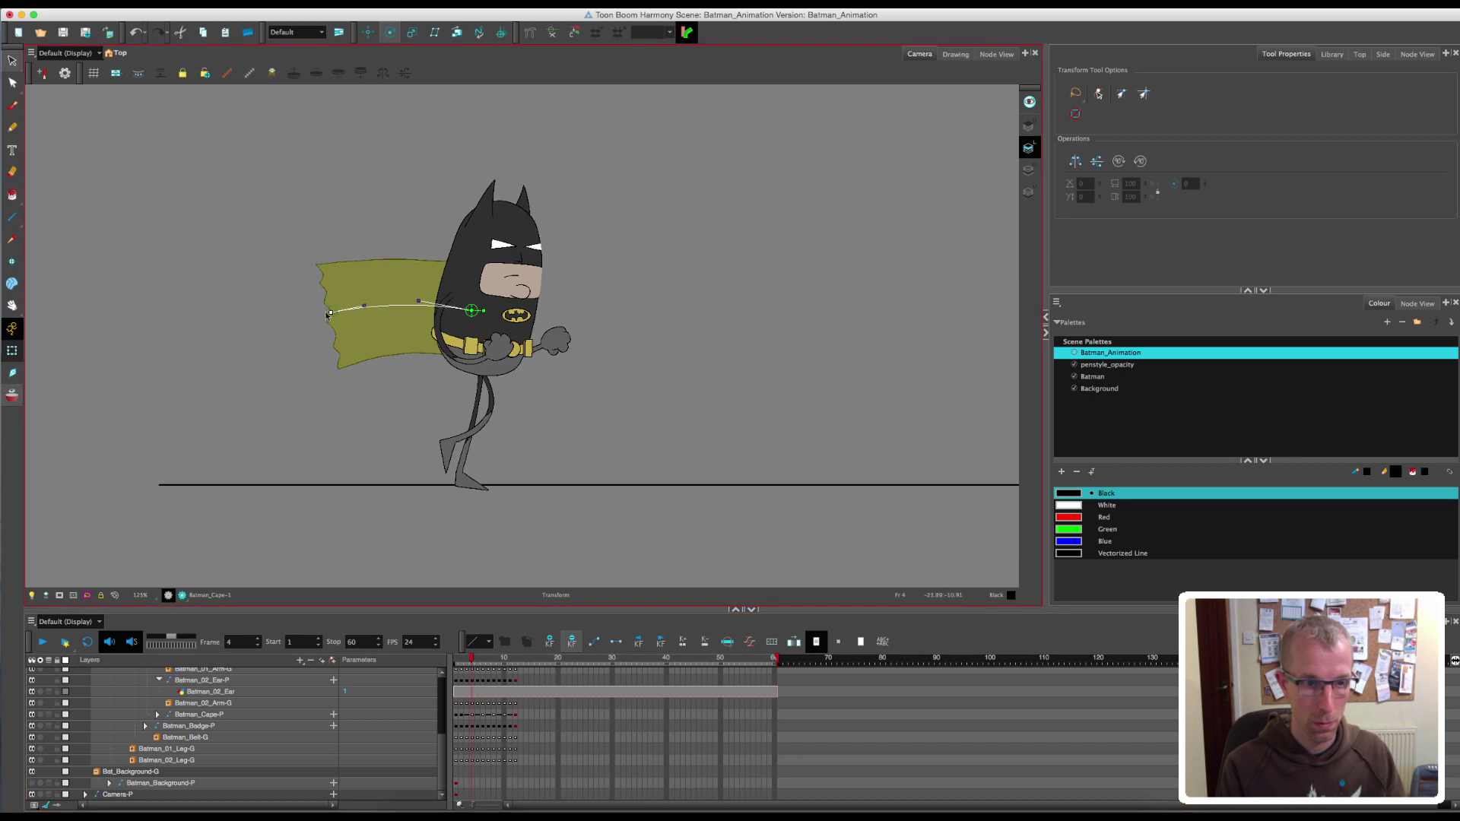
{"action": "left_click_drag", "start_coordinate": [329, 311], "coordinate": [321, 316]}
{"action": "left_click_drag", "start_coordinate": [472, 662], "coordinate": [505, 661]}
- On frame 10, shift the badge slightly back across the chest and compare it with frame 2
{"action": "key", "text": "2"}
{"action": "left_click", "coordinate": [648, 303]}
{"action": "scroll", "coordinate": [840, 384], "scroll_direction": "up", "scroll_amount": 5}
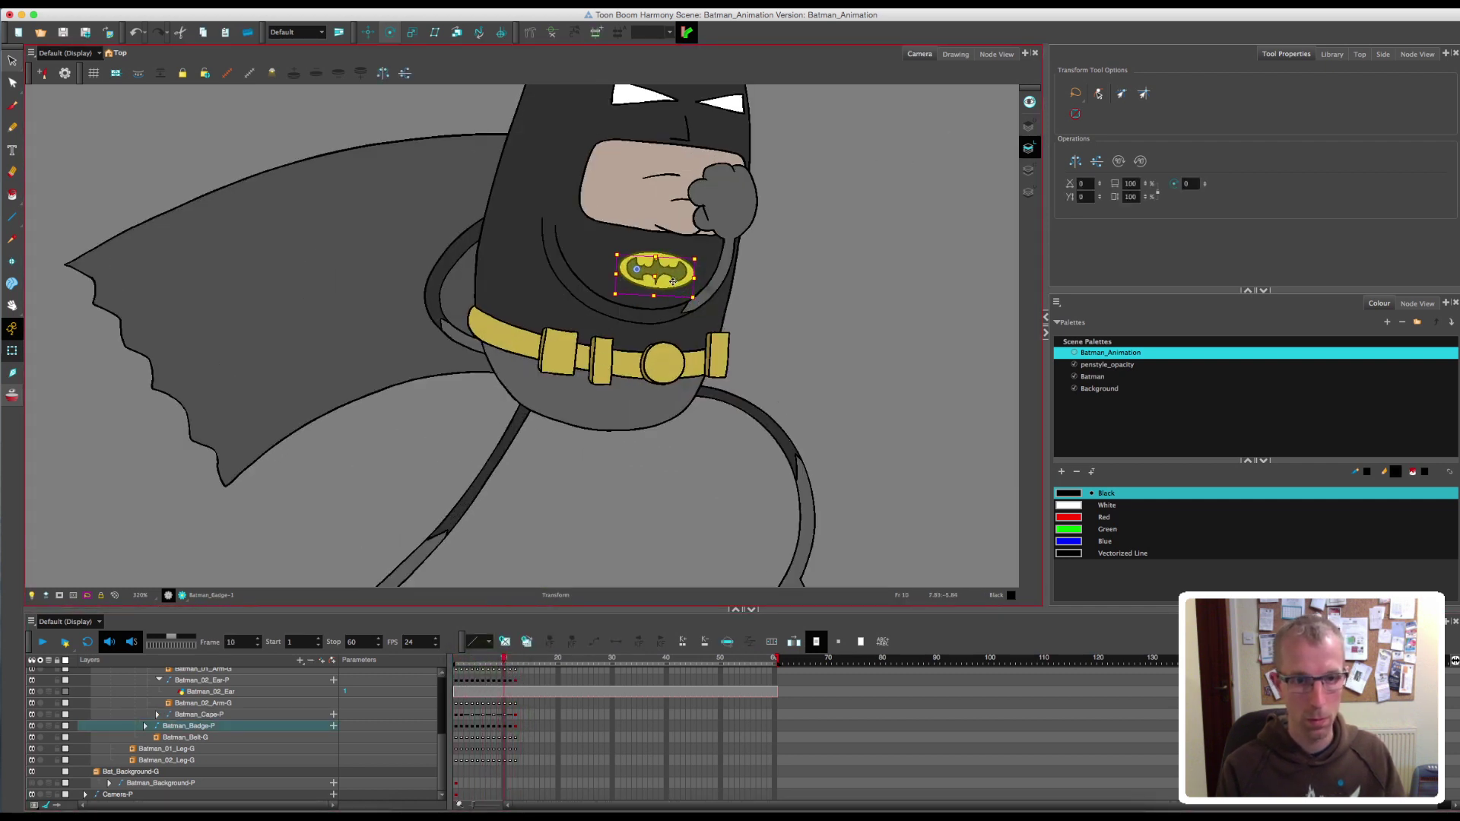
{"action": "left_click", "coordinate": [460, 662]}
{"action": "scroll", "coordinate": [495, 524], "scroll_direction": "down", "scroll_amount": 5}
{"action": "scroll", "coordinate": [336, 426], "scroll_direction": "up", "scroll_amount": 4}
{"action": "left_click_drag", "start_coordinate": [467, 664], "coordinate": [494, 677]}
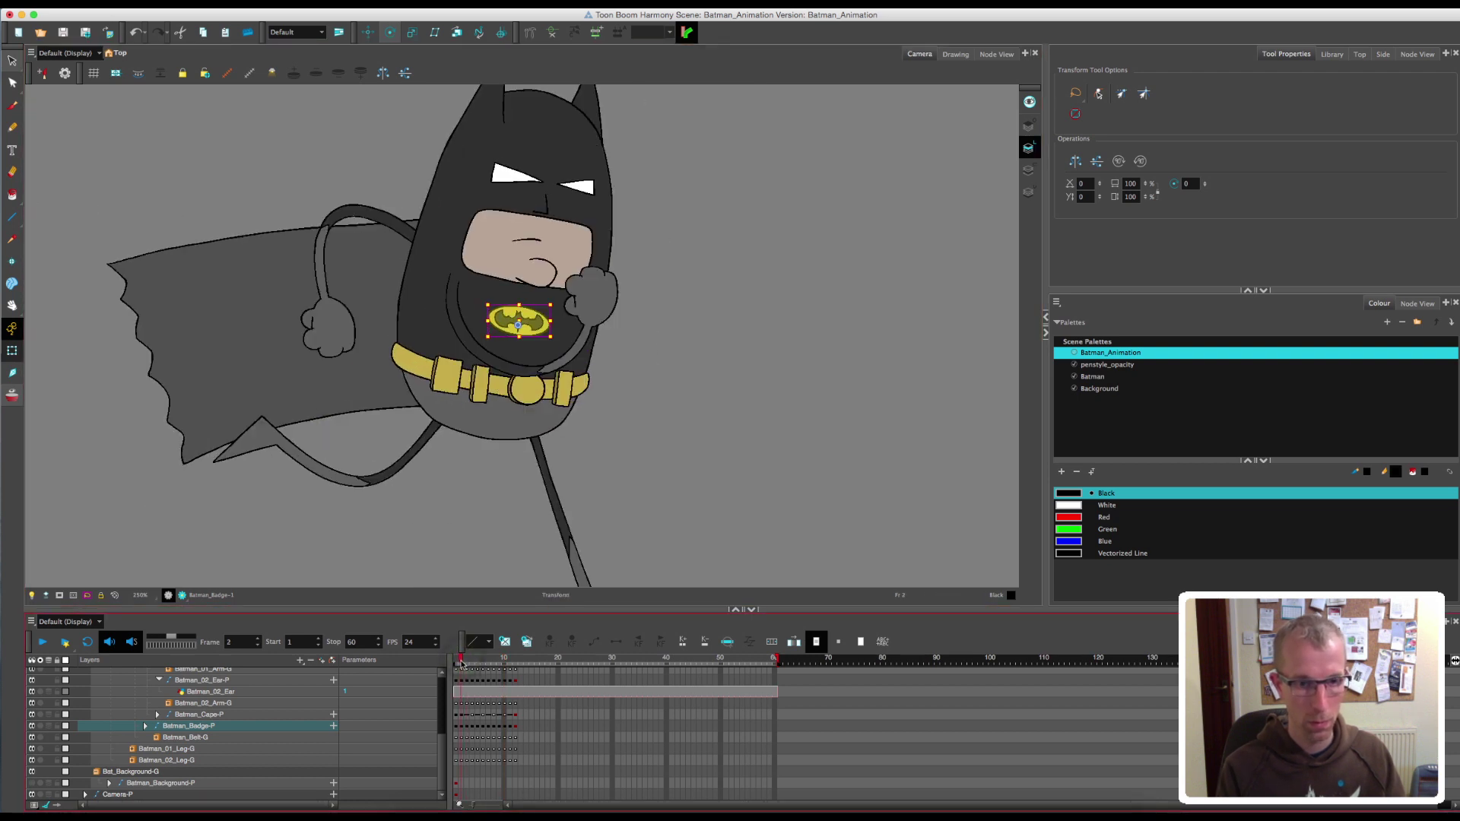
- On frame 12, bend the cape so that it rises behind the body and levels out at the end
{"action": "scroll", "coordinate": [649, 457], "scroll_direction": "down", "scroll_amount": 3}
{"action": "left_click", "coordinate": [623, 521]}
{"action": "scroll", "coordinate": [603, 527], "scroll_direction": "down", "scroll_amount": 3}
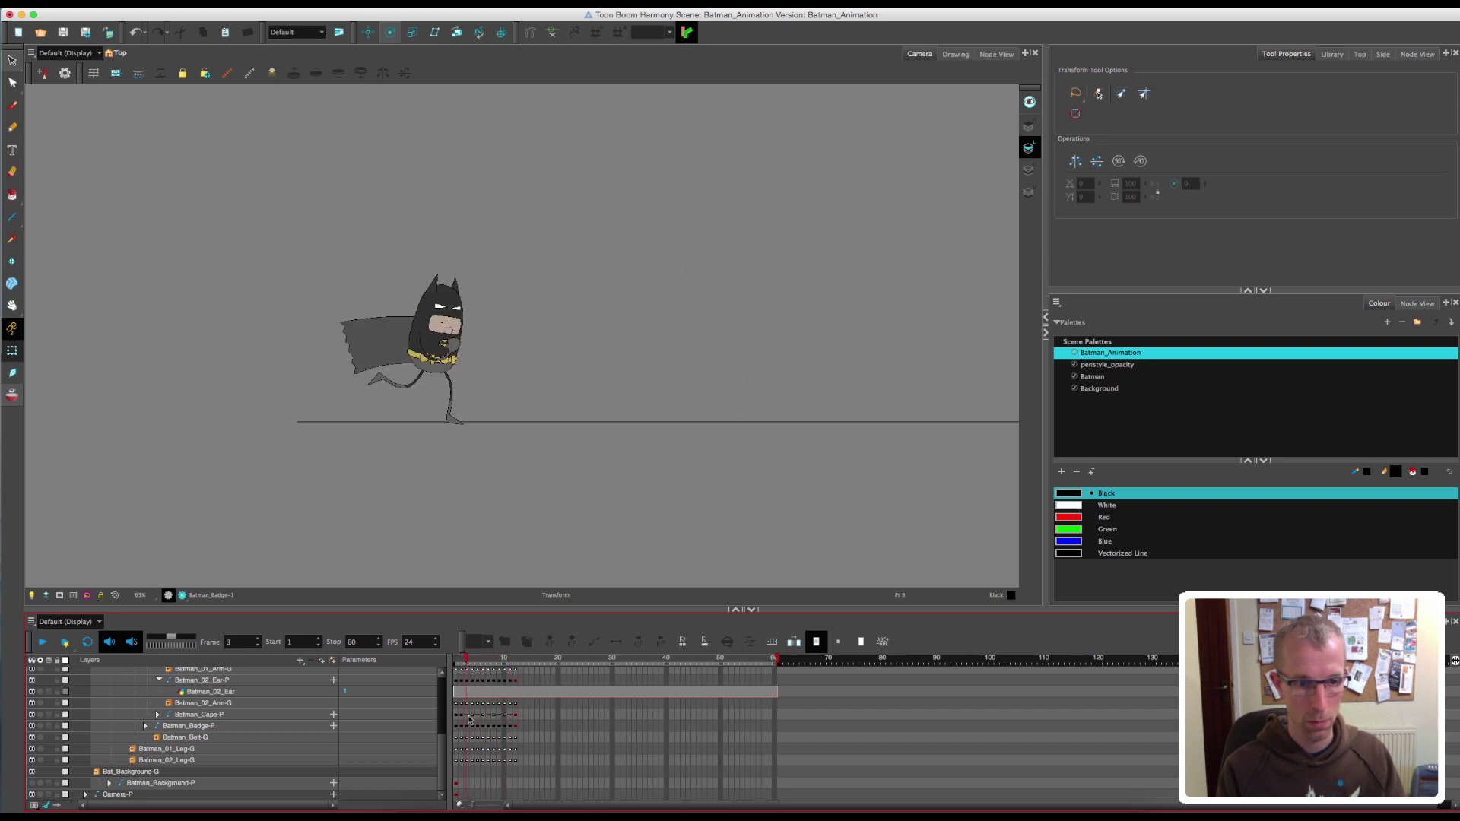
{"action": "left_click", "coordinate": [512, 744]}
{"action": "left_click", "coordinate": [718, 360]}
{"action": "left_click", "coordinate": [655, 386]}
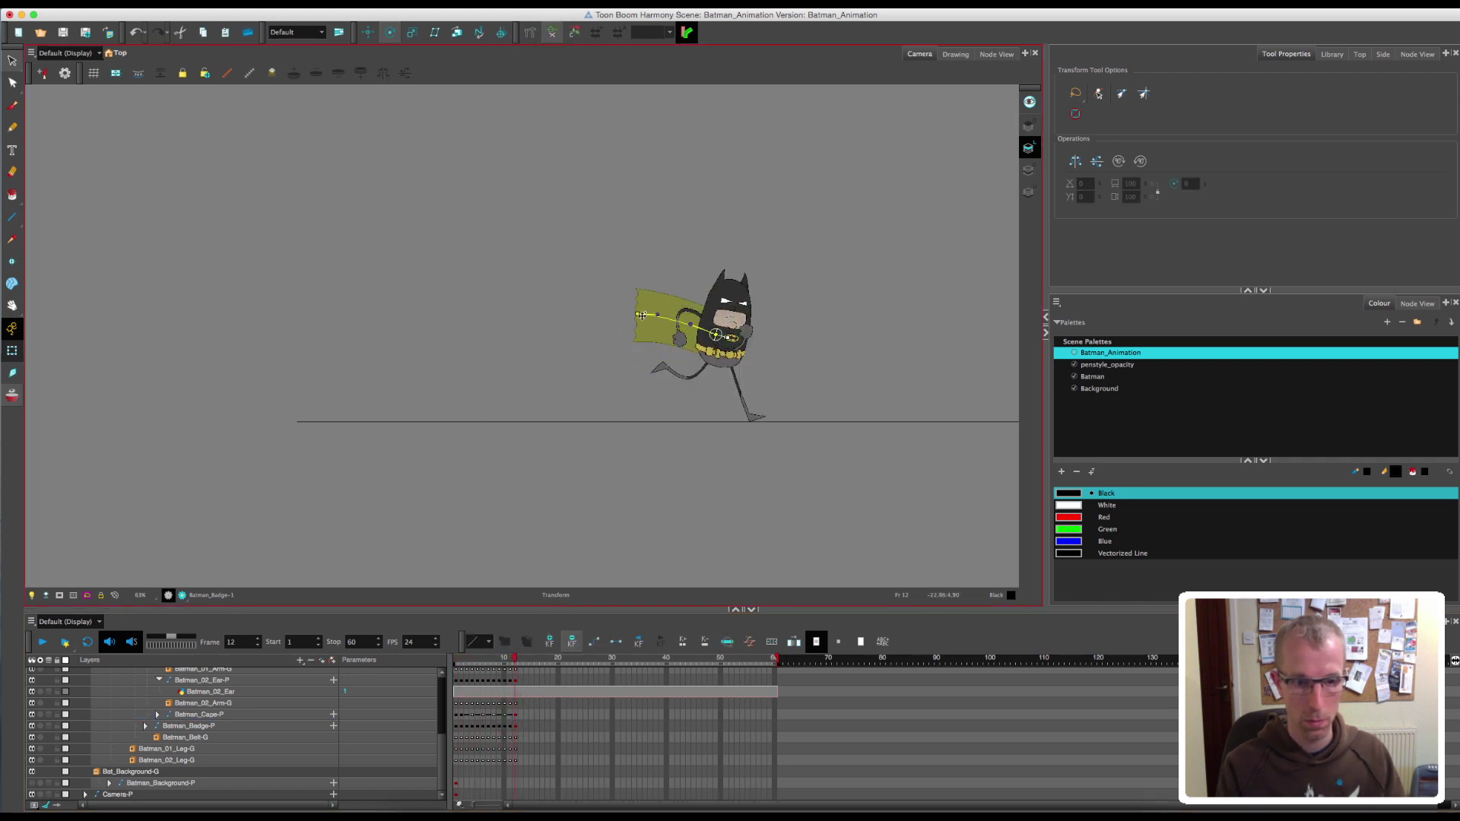
- Curl the cape's trailing end upward on frame 4 and check it against frame 6
{"action": "left_click_drag", "start_coordinate": [515, 659], "coordinate": [473, 667]}
{"action": "left_click", "coordinate": [516, 715]}
{"action": "left_click", "coordinate": [486, 525]}
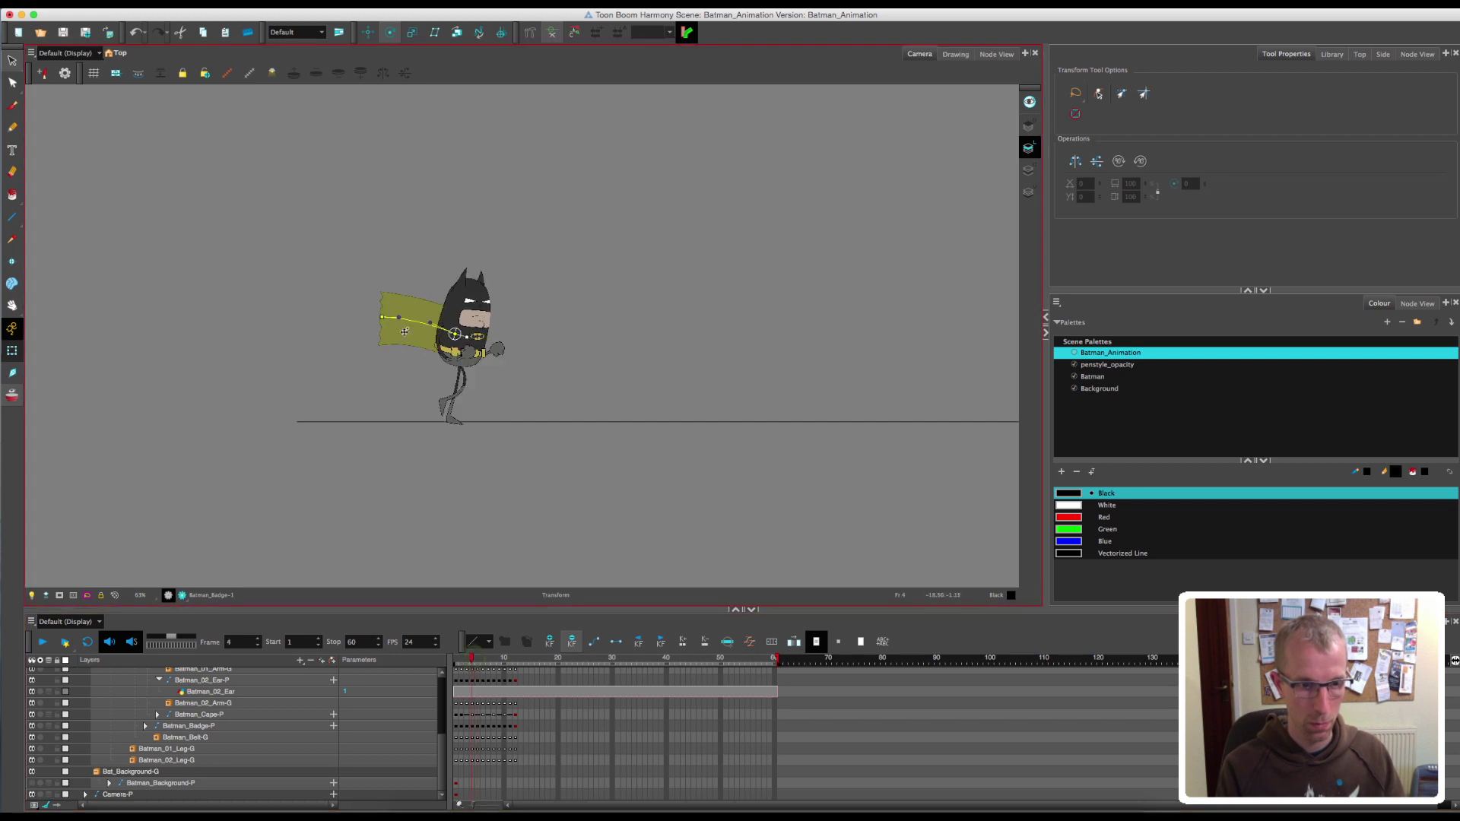
{"action": "left_click", "coordinate": [462, 658]}
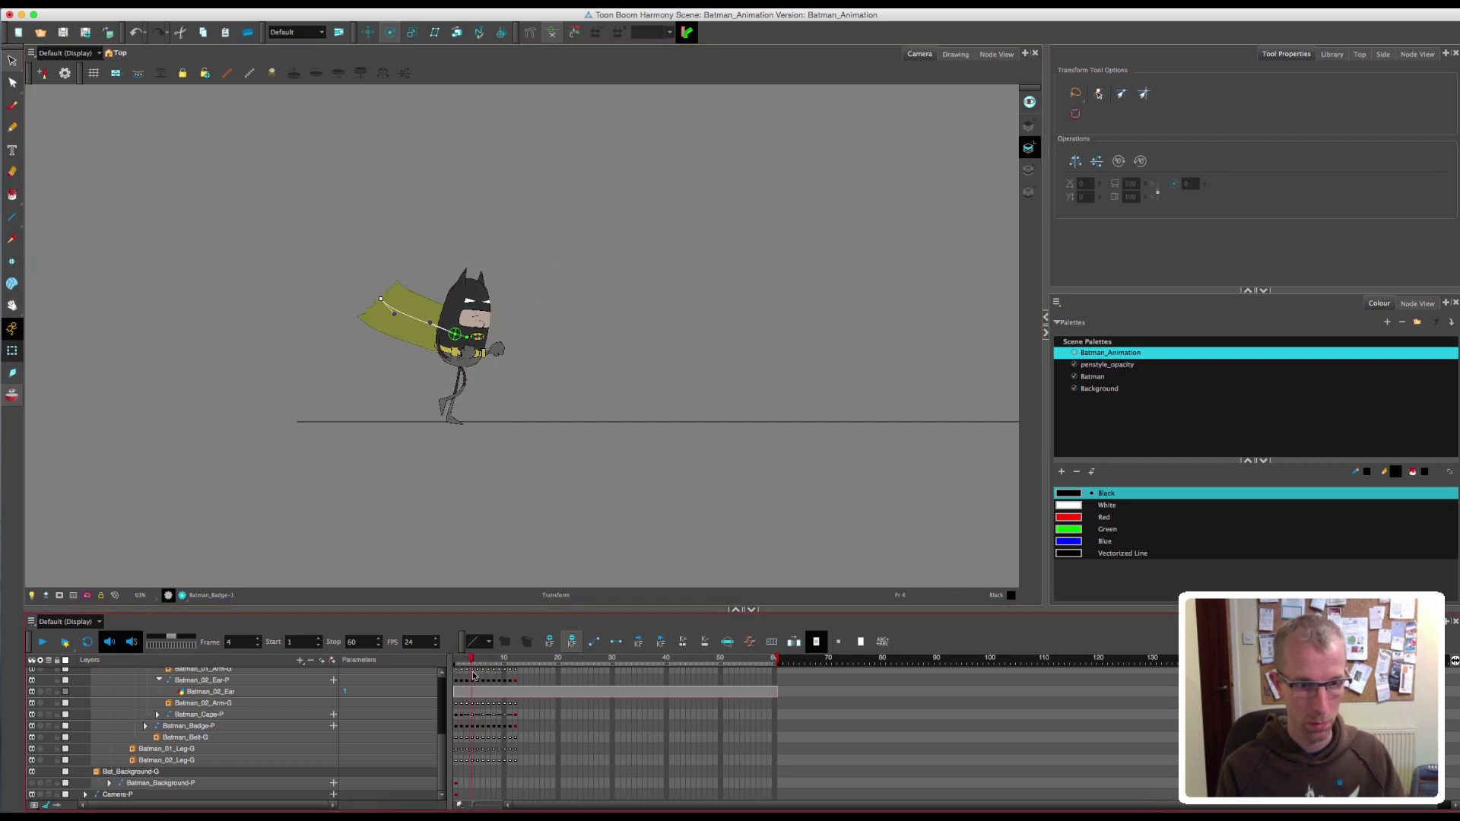
{"action": "left_click_drag", "start_coordinate": [473, 675], "coordinate": [483, 674]}
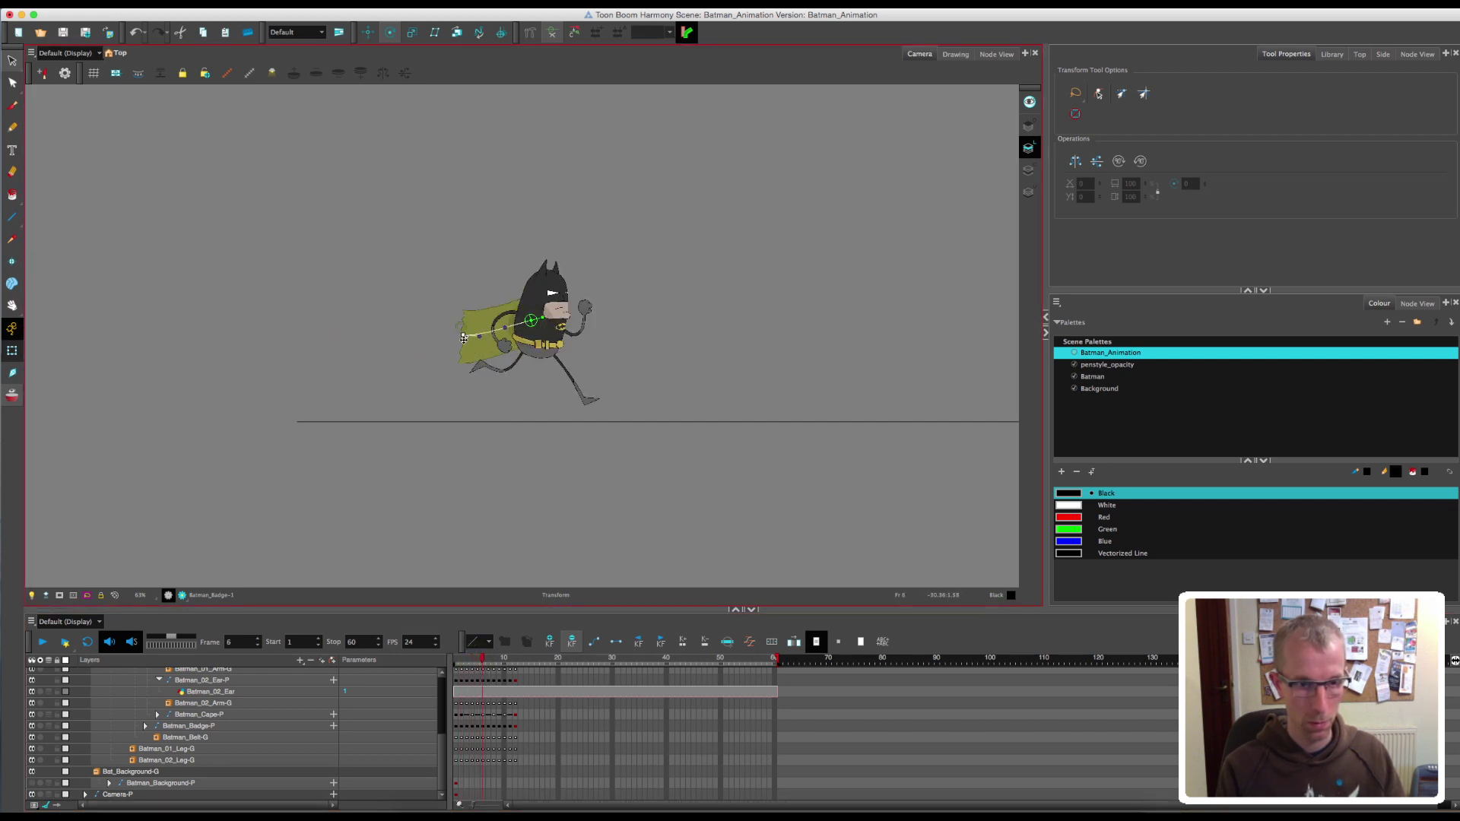
- Compare the cape across the opening frames, and on frame 4 flatten it and lower its trailing end
{"action": "left_click", "coordinate": [467, 669]}
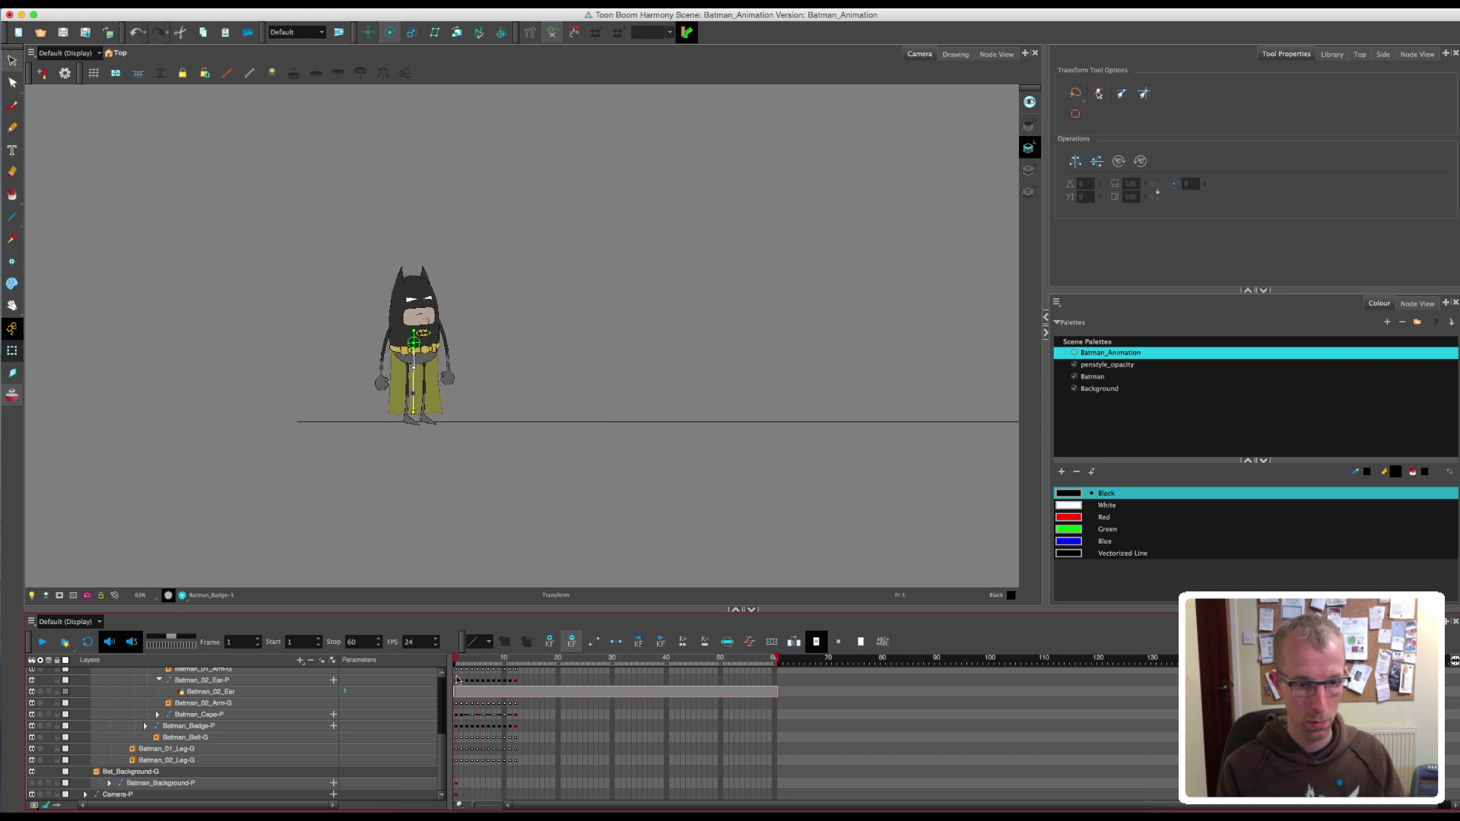
{"action": "left_click", "coordinate": [461, 679]}
{"action": "left_click", "coordinate": [466, 660]}
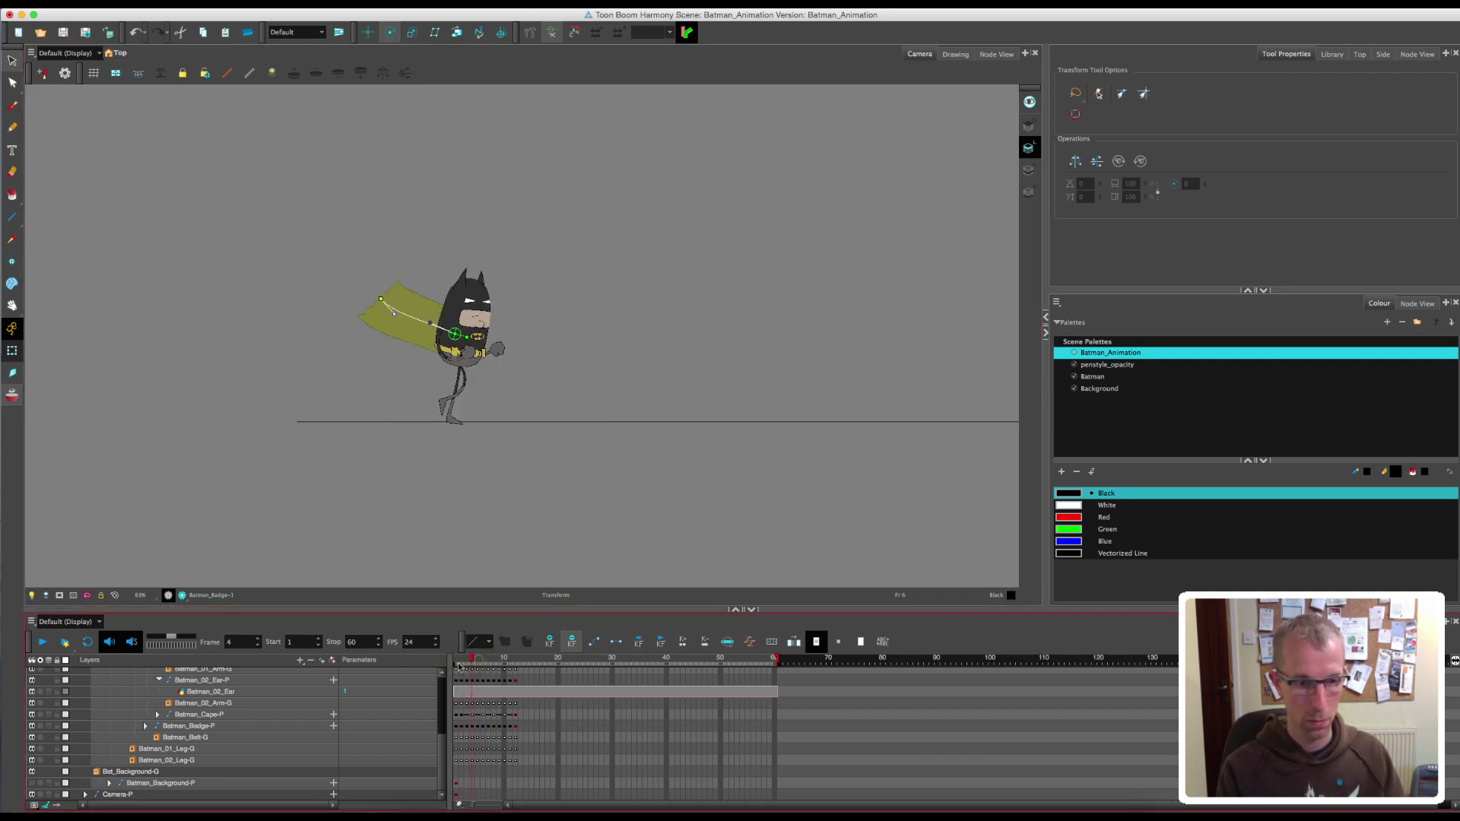
{"action": "left_click", "coordinate": [453, 679]}
{"action": "left_click_drag", "start_coordinate": [466, 337], "coordinate": [467, 332]}
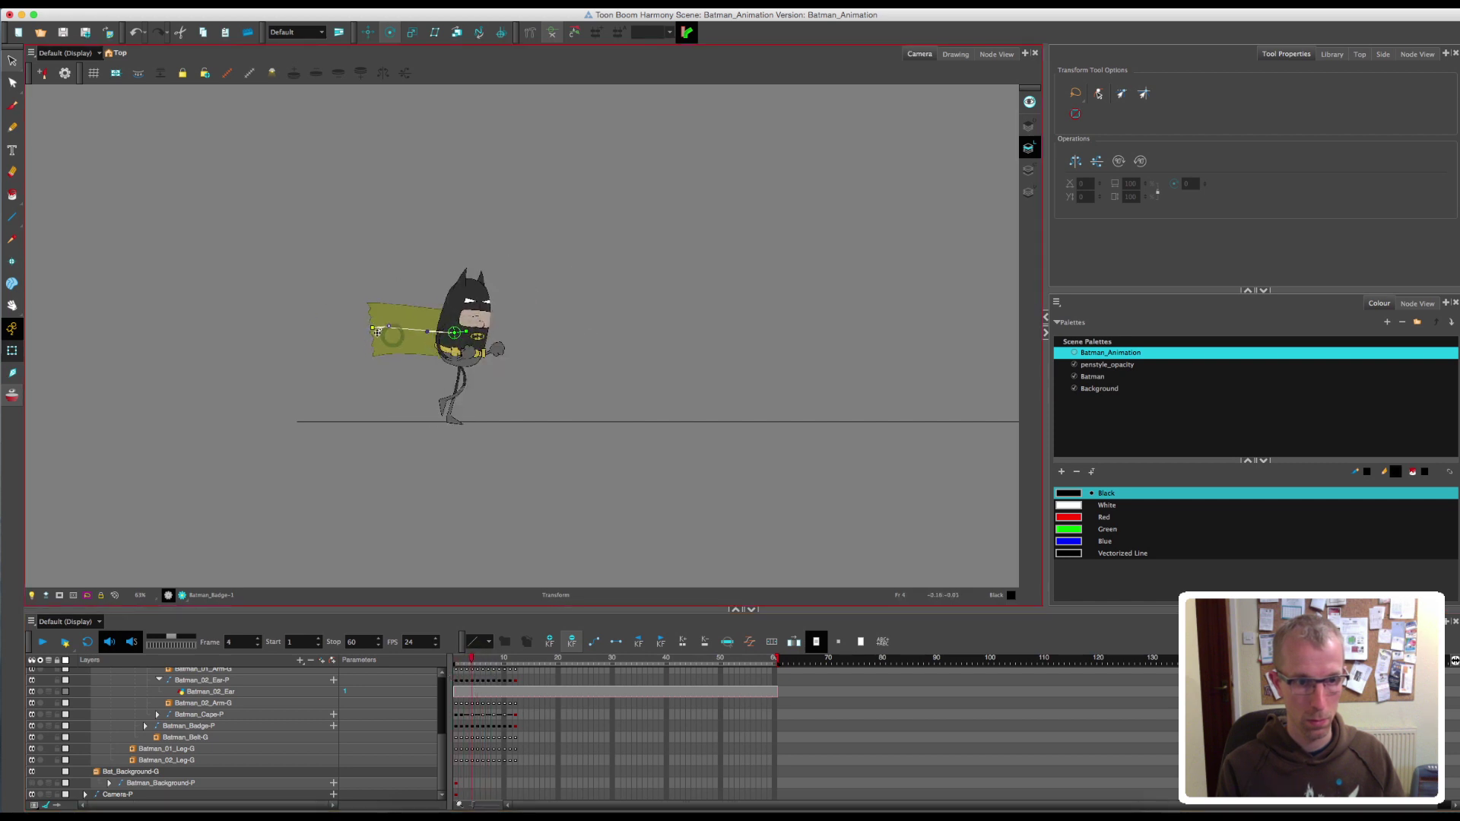
{"action": "left_click", "coordinate": [471, 697]}
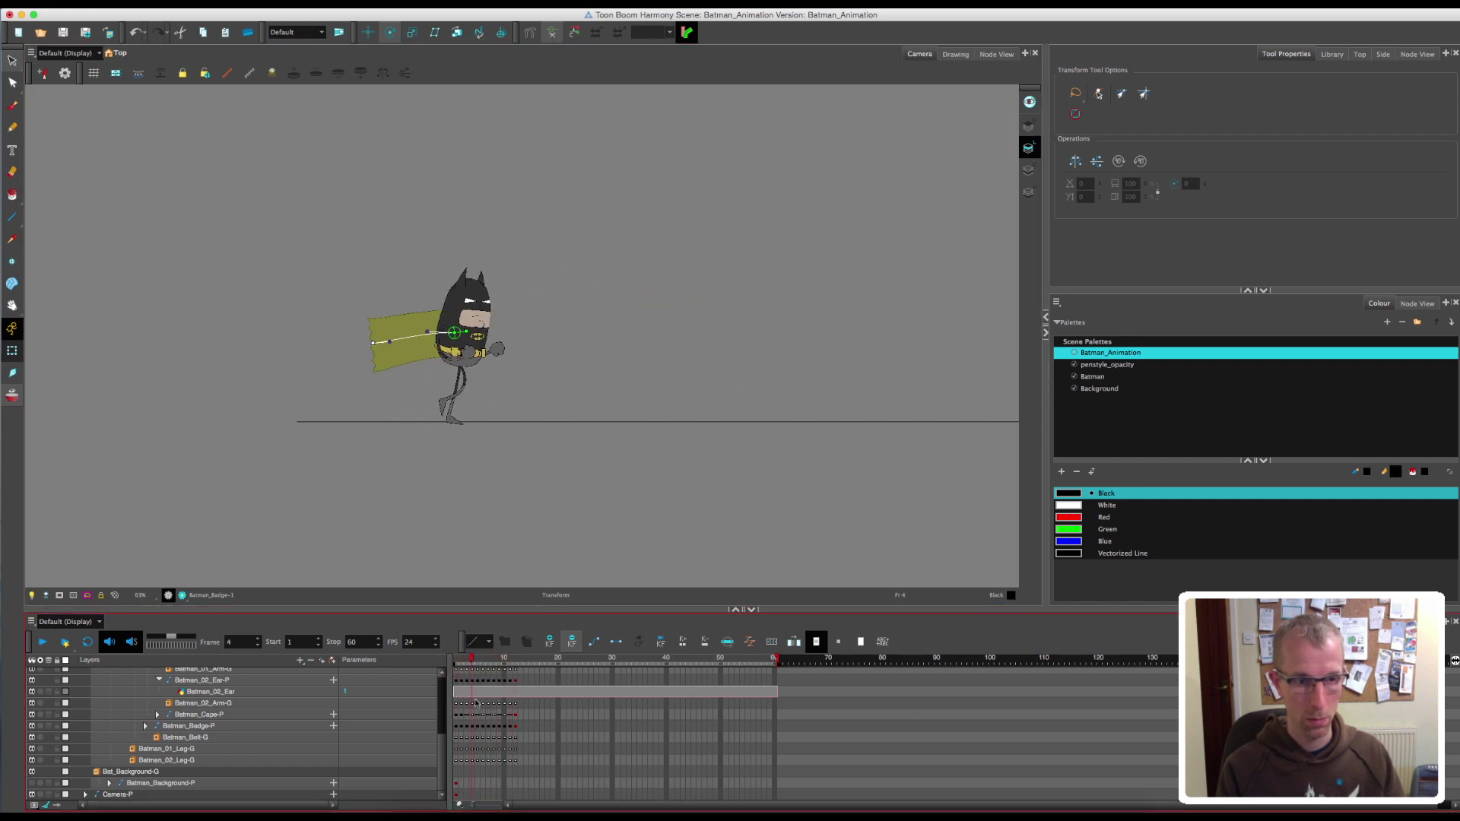
- Scrub through to frame 12 and select the Batman_Cape-P keyframe there
{"action": "left_click_drag", "start_coordinate": [476, 703], "coordinate": [516, 703]}
{"action": "left_click", "coordinate": [504, 703]}
{"action": "left_click", "coordinate": [516, 715]}
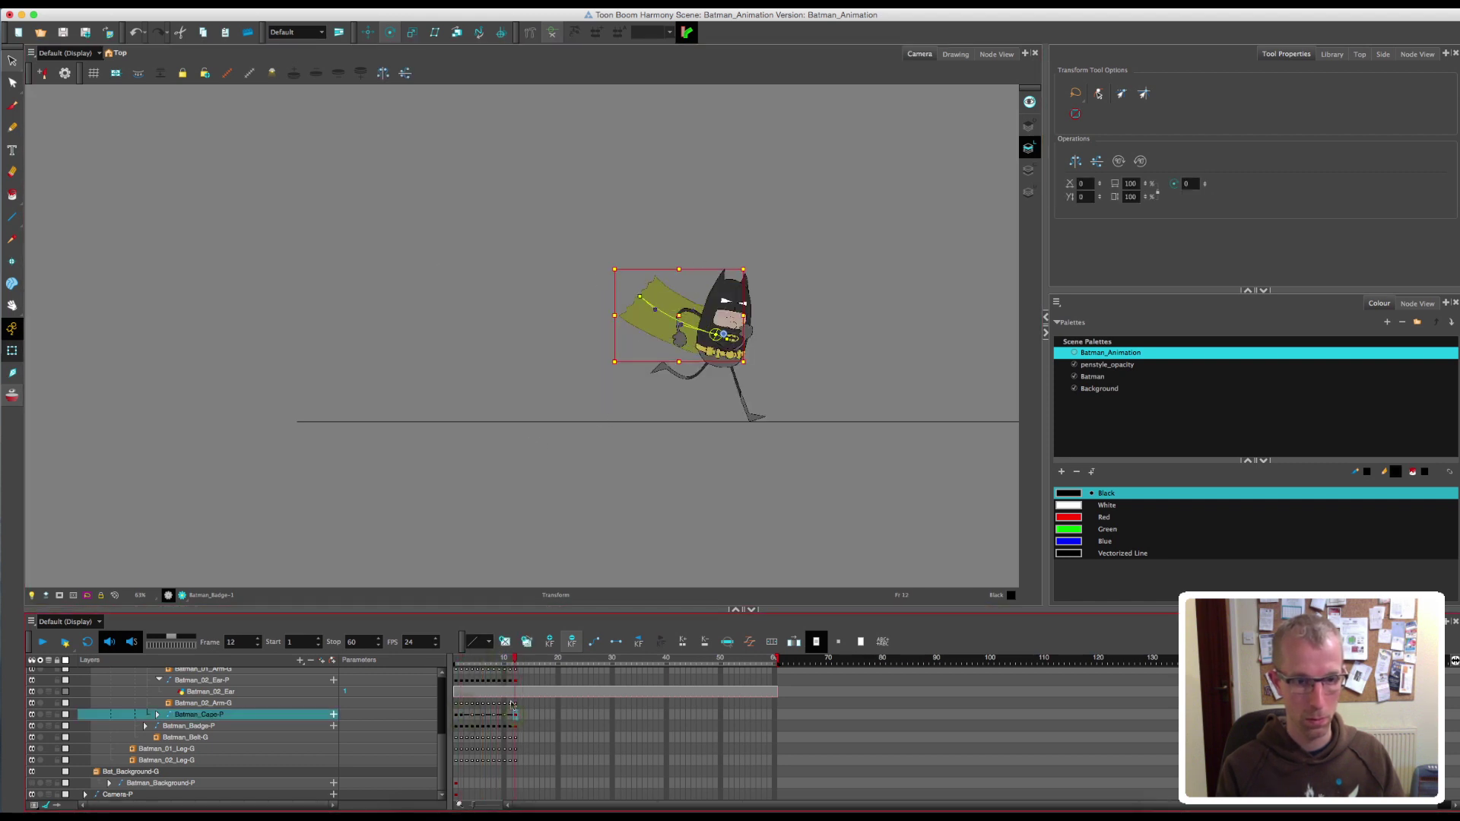
- On frame 6, bend the cape into a raised arch with its trailing end drooping
{"action": "left_click", "coordinate": [505, 540]}
{"action": "left_click_drag", "start_coordinate": [456, 661], "coordinate": [483, 725]}
{"action": "left_click_drag", "start_coordinate": [543, 318], "coordinate": [543, 321]}
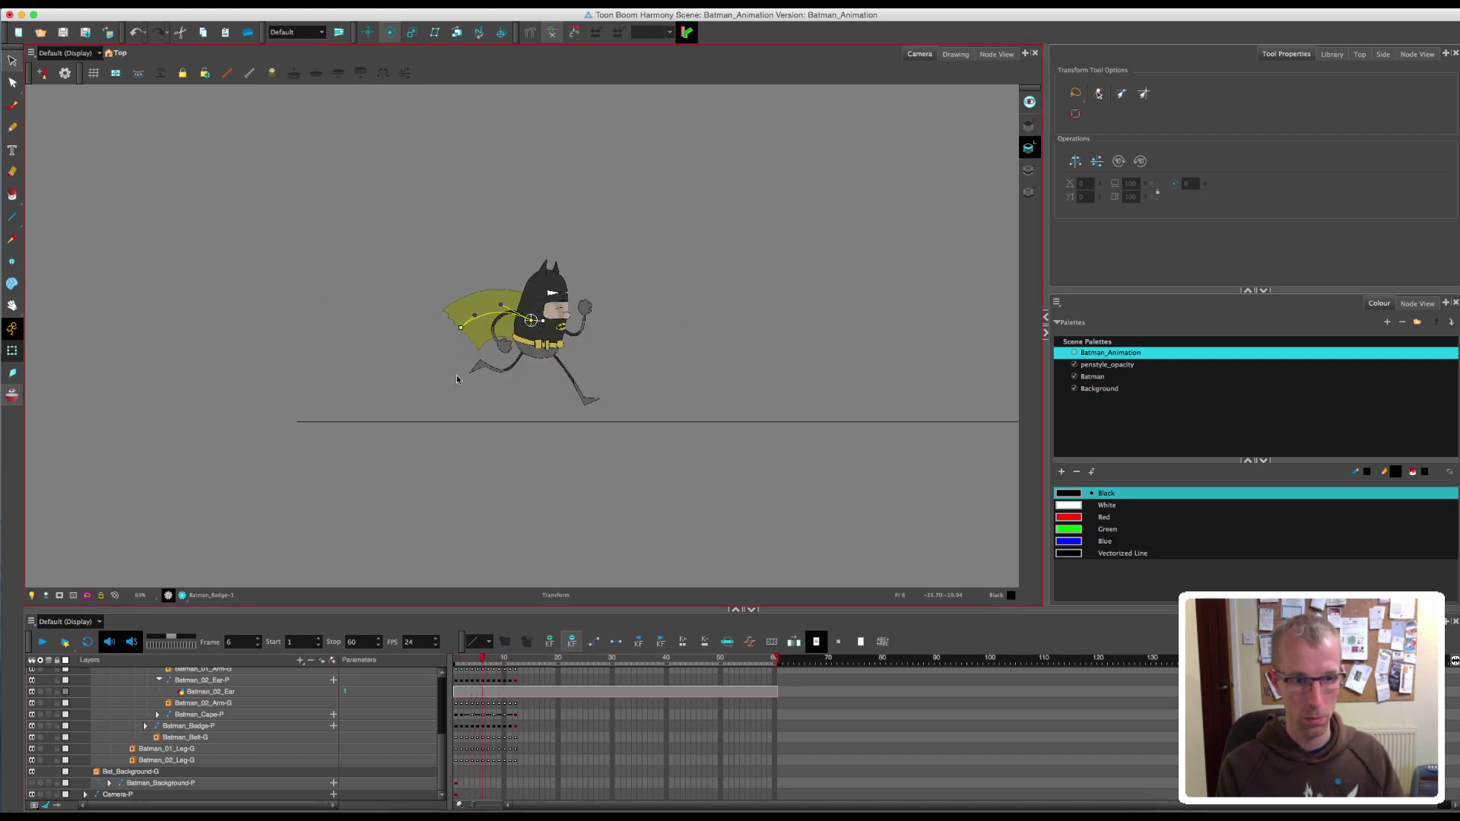
- Collapse the character's layers, hide the deformation controls and review the whole run cycle from frame 1
{"action": "key", "text": "Return"}
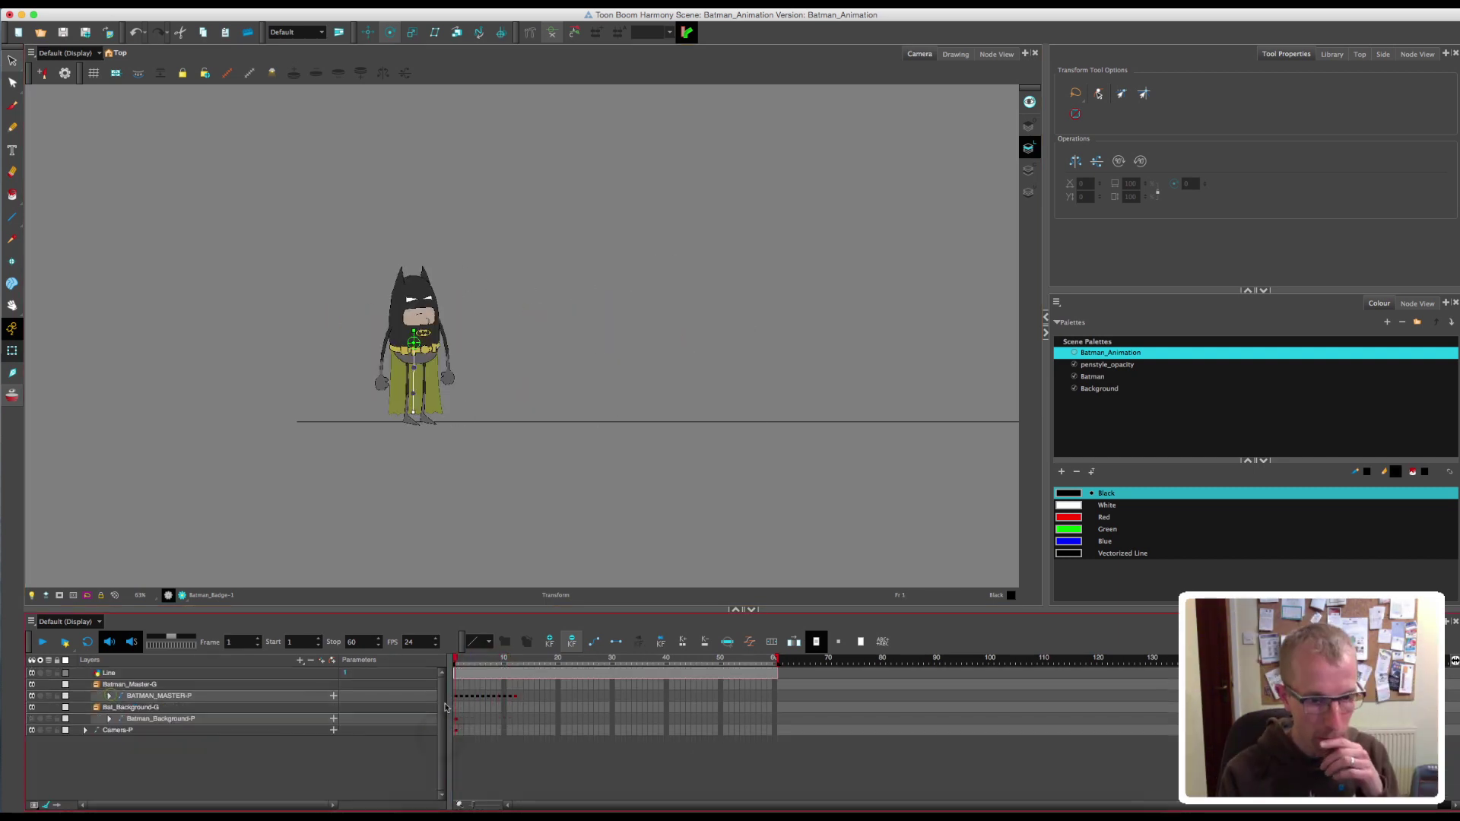
{"action": "left_click_drag", "start_coordinate": [457, 697], "coordinate": [514, 697]}
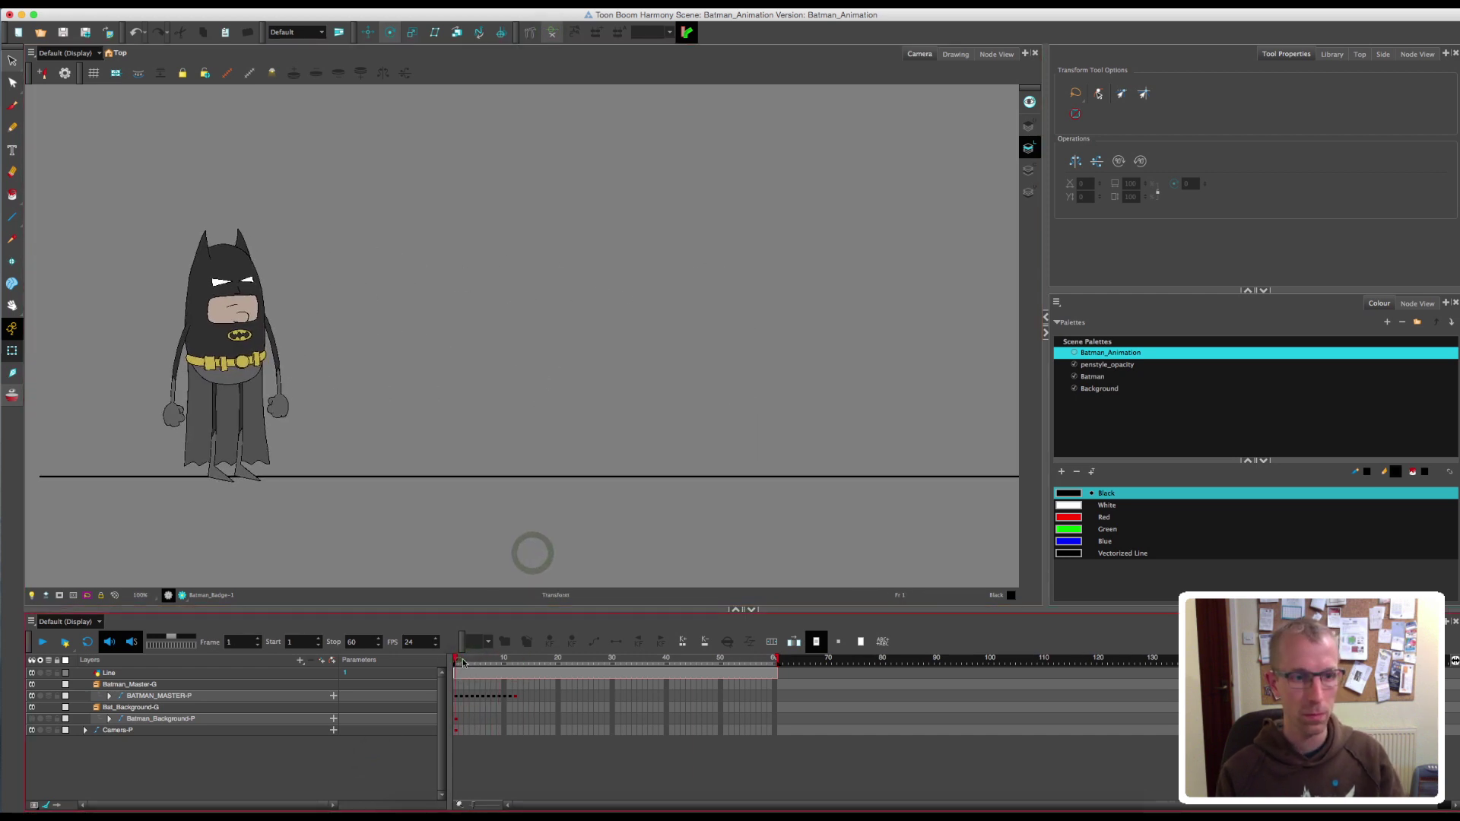
{"action": "left_click", "coordinate": [487, 669]}
{"action": "left_click_drag", "start_coordinate": [487, 669], "coordinate": [421, 682]}
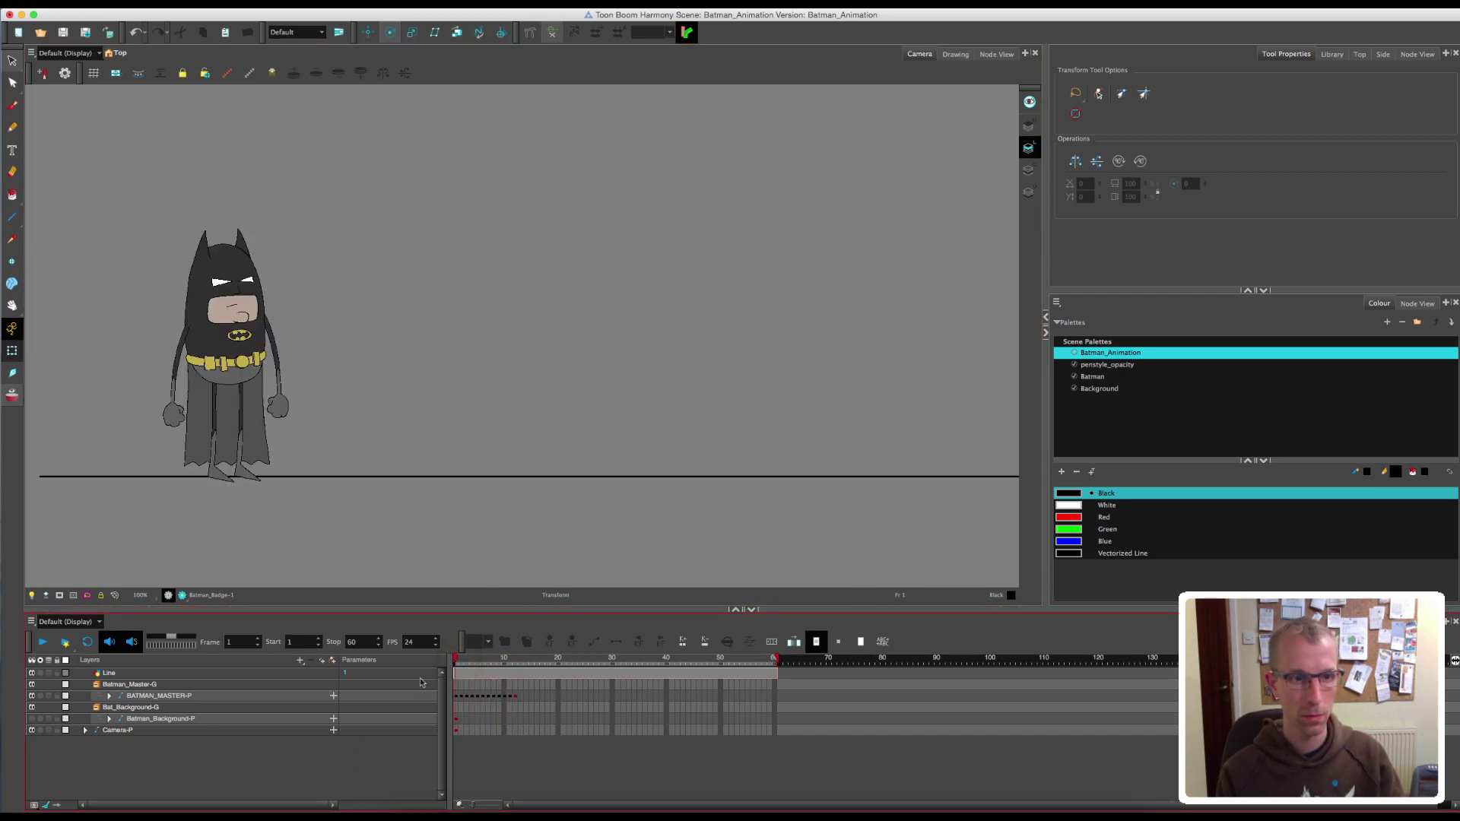
{"action": "left_click", "coordinate": [466, 663]}
{"action": "left_click_drag", "start_coordinate": [466, 663], "coordinate": [450, 707]}
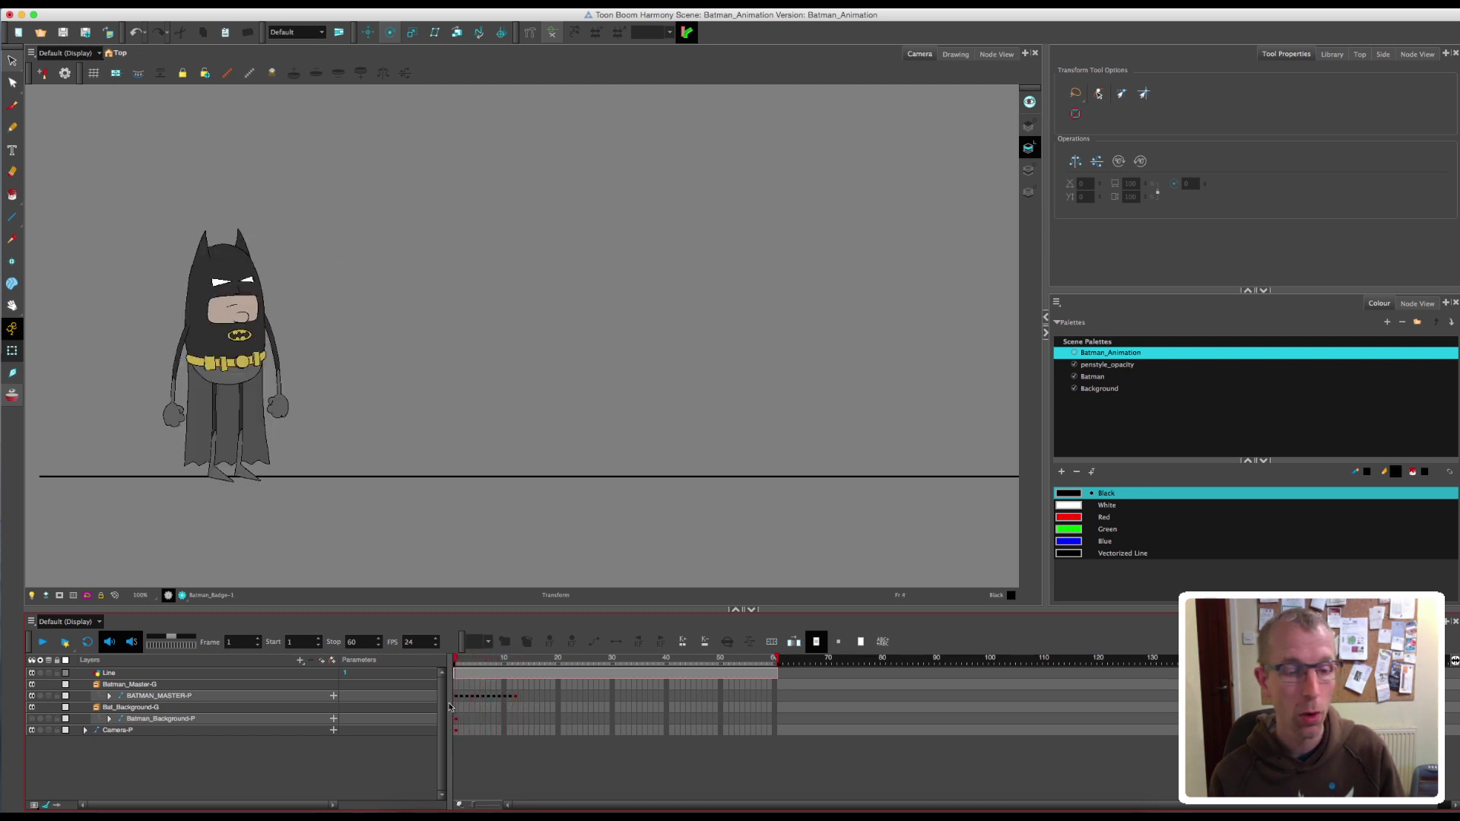
{"action": "key", "text": "Return"}
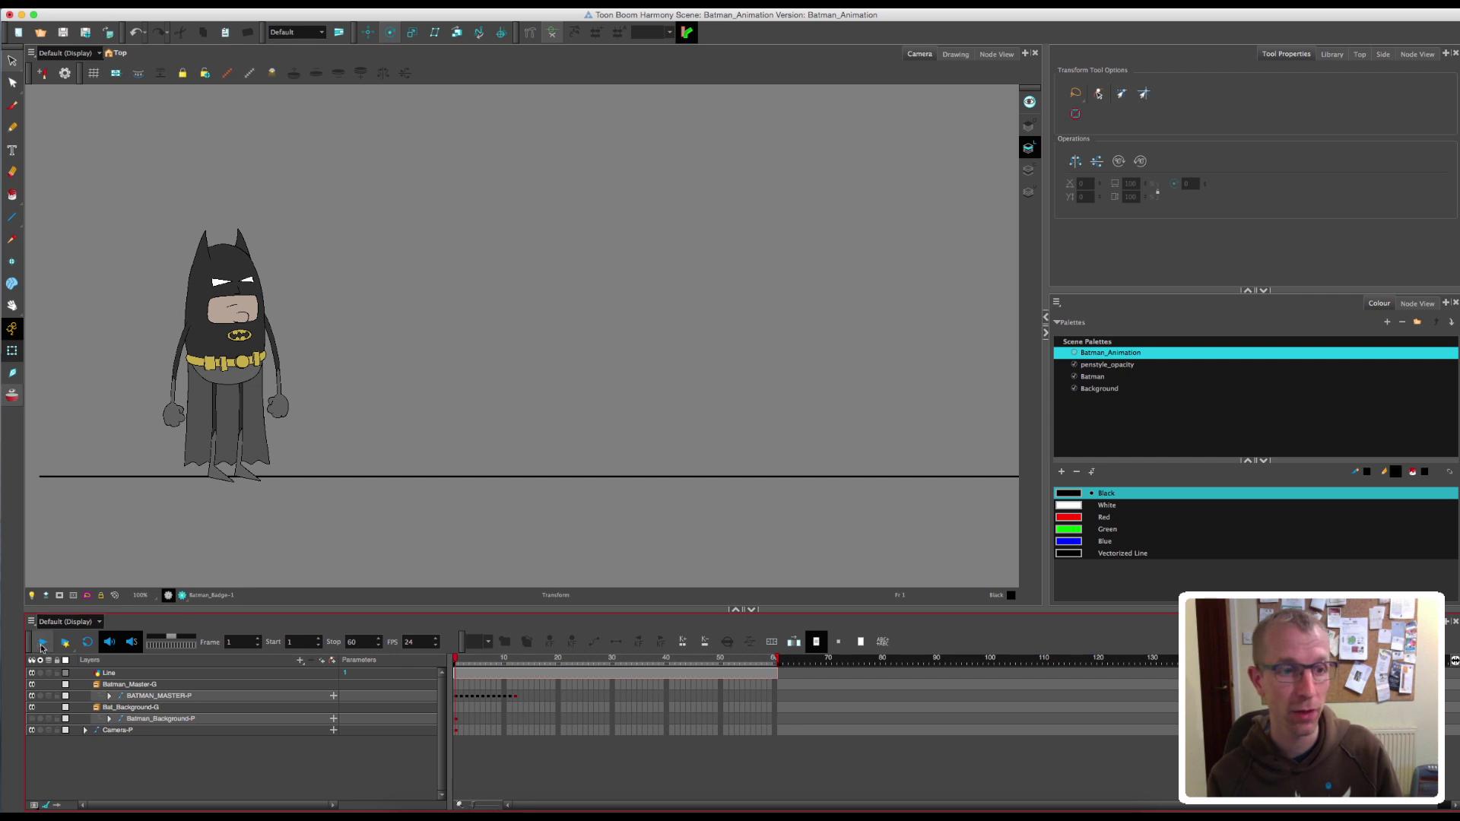
- Respace the BATMAN_MASTER-P run keyframes onto every second frame, from frame 3 through frame 23
{"action": "left_click", "coordinate": [457, 663]}
{"action": "left_click", "coordinate": [462, 696]}
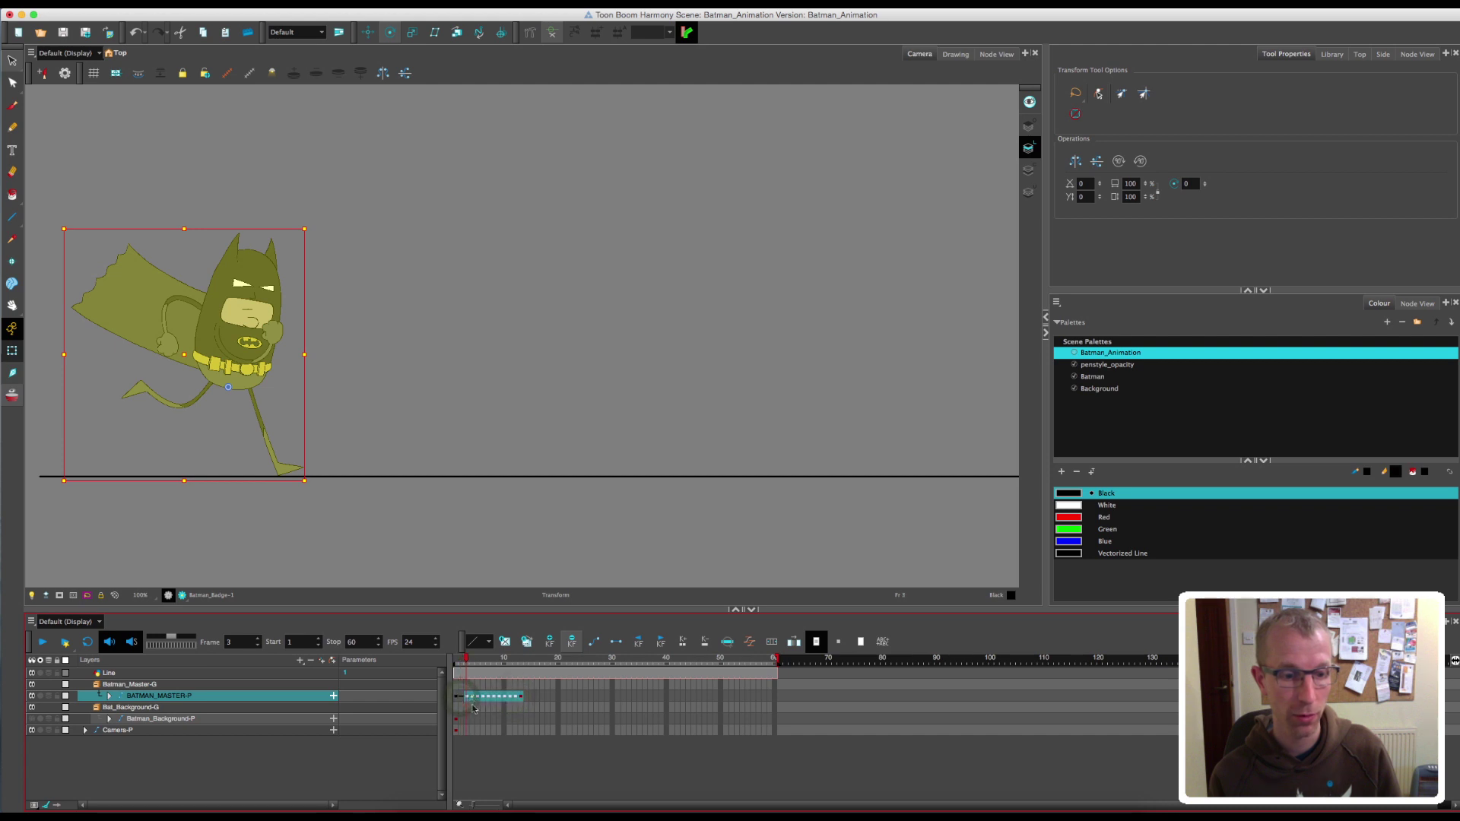
{"action": "left_click", "coordinate": [472, 697]}
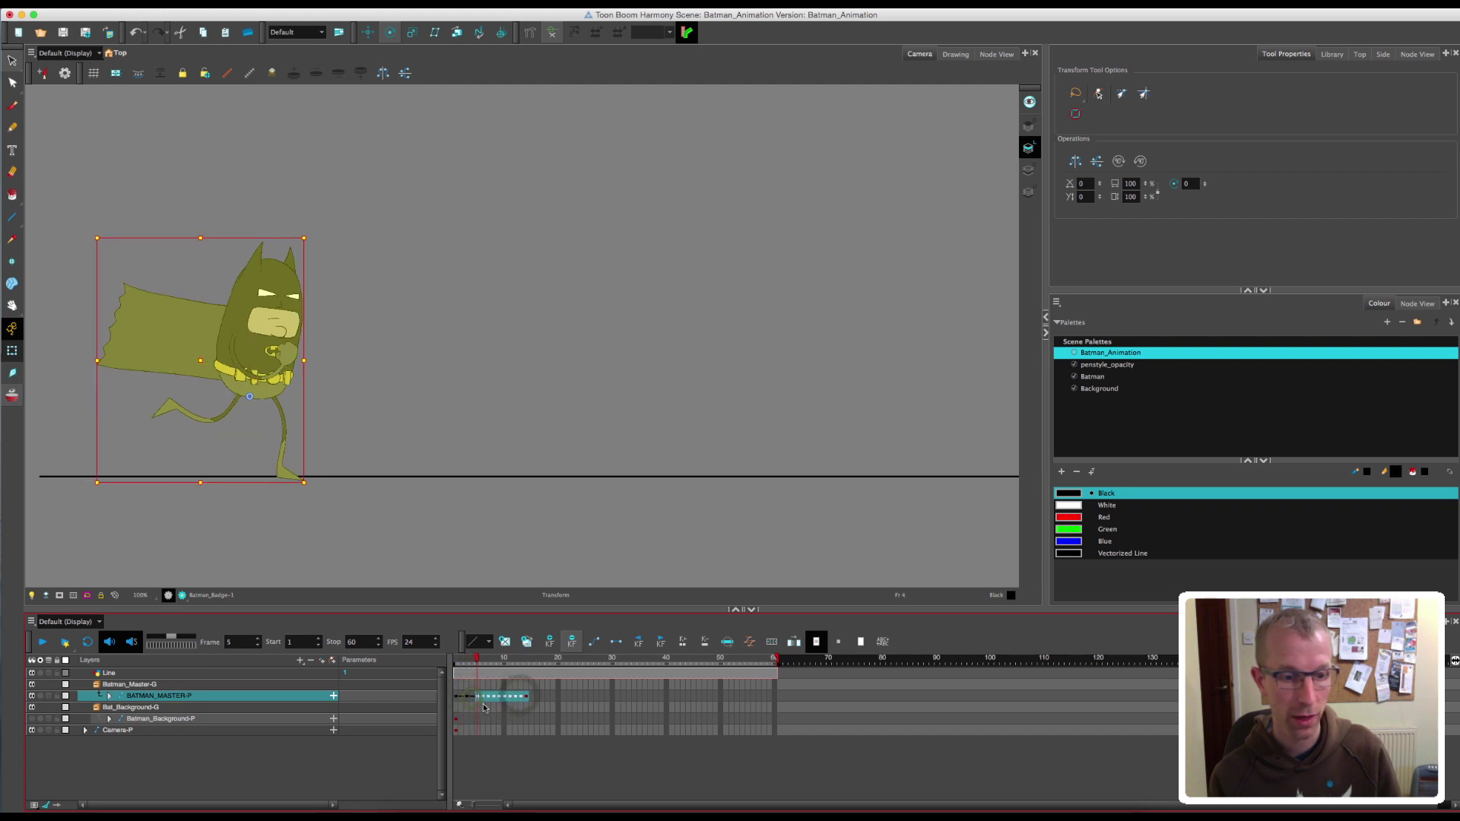
{"action": "left_click", "coordinate": [486, 697]}
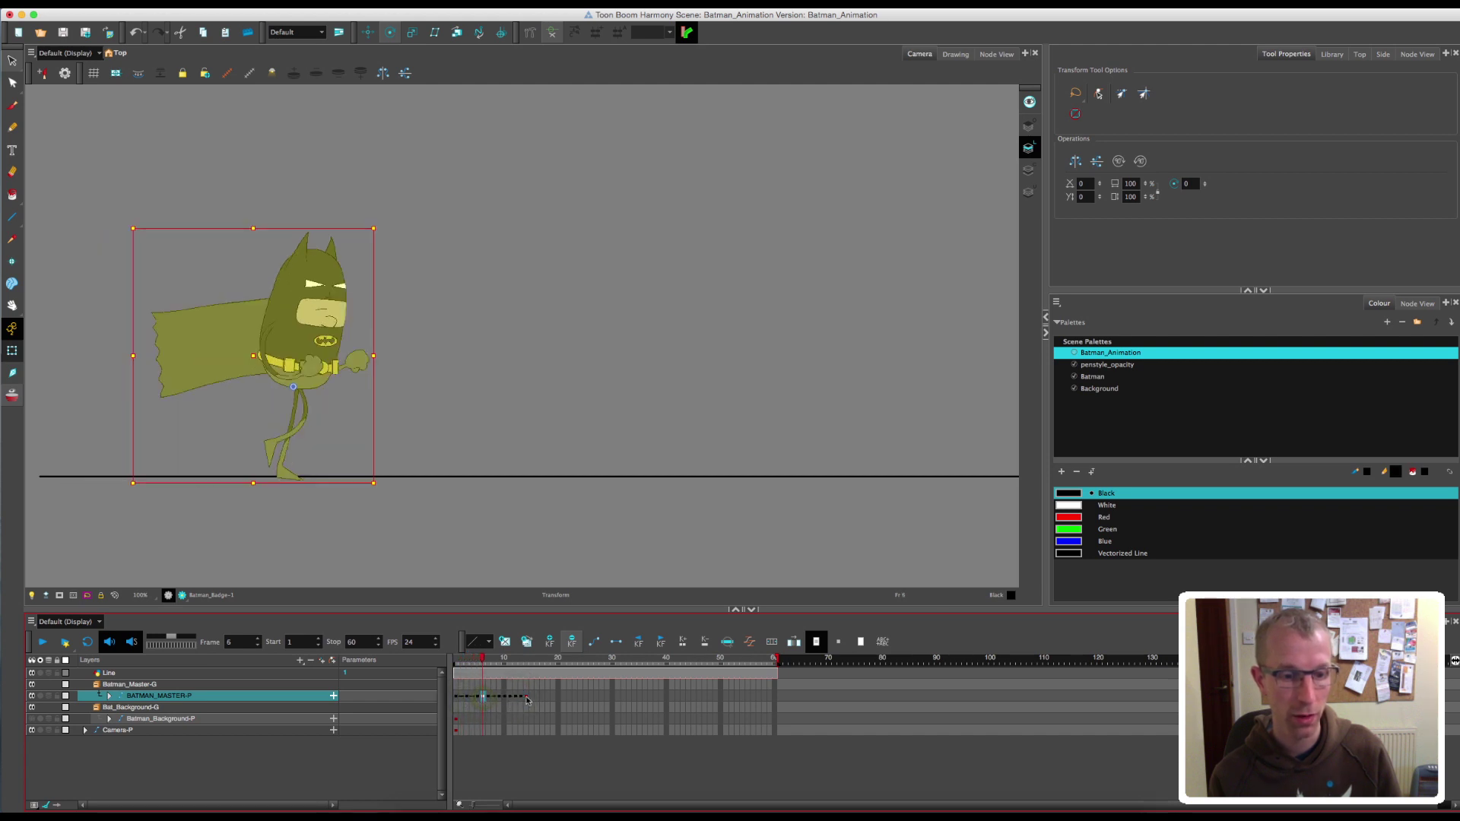
{"action": "left_click", "coordinate": [495, 699]}
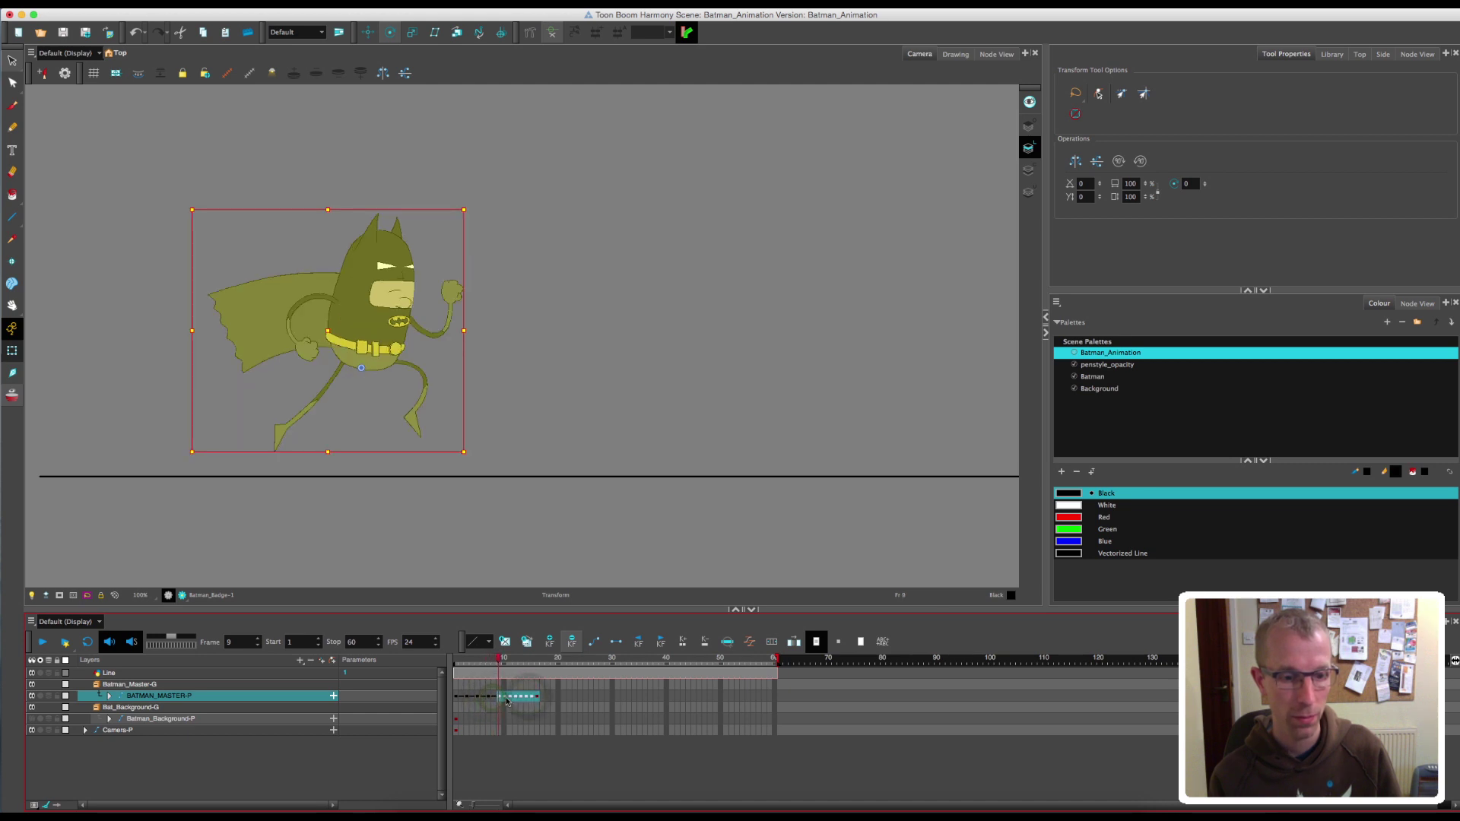
{"action": "left_click", "coordinate": [506, 697]}
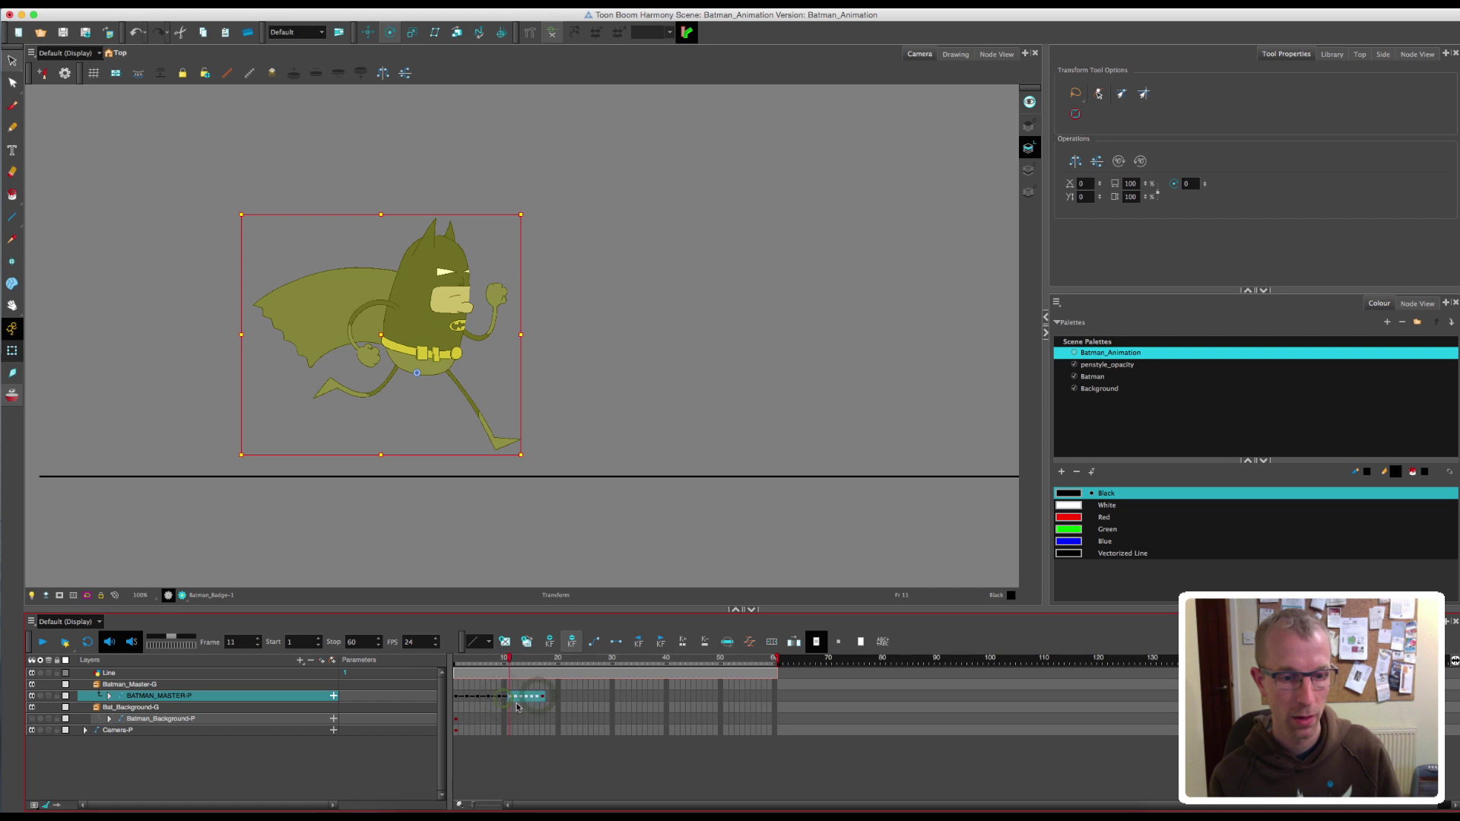
{"action": "left_click", "coordinate": [517, 707]}
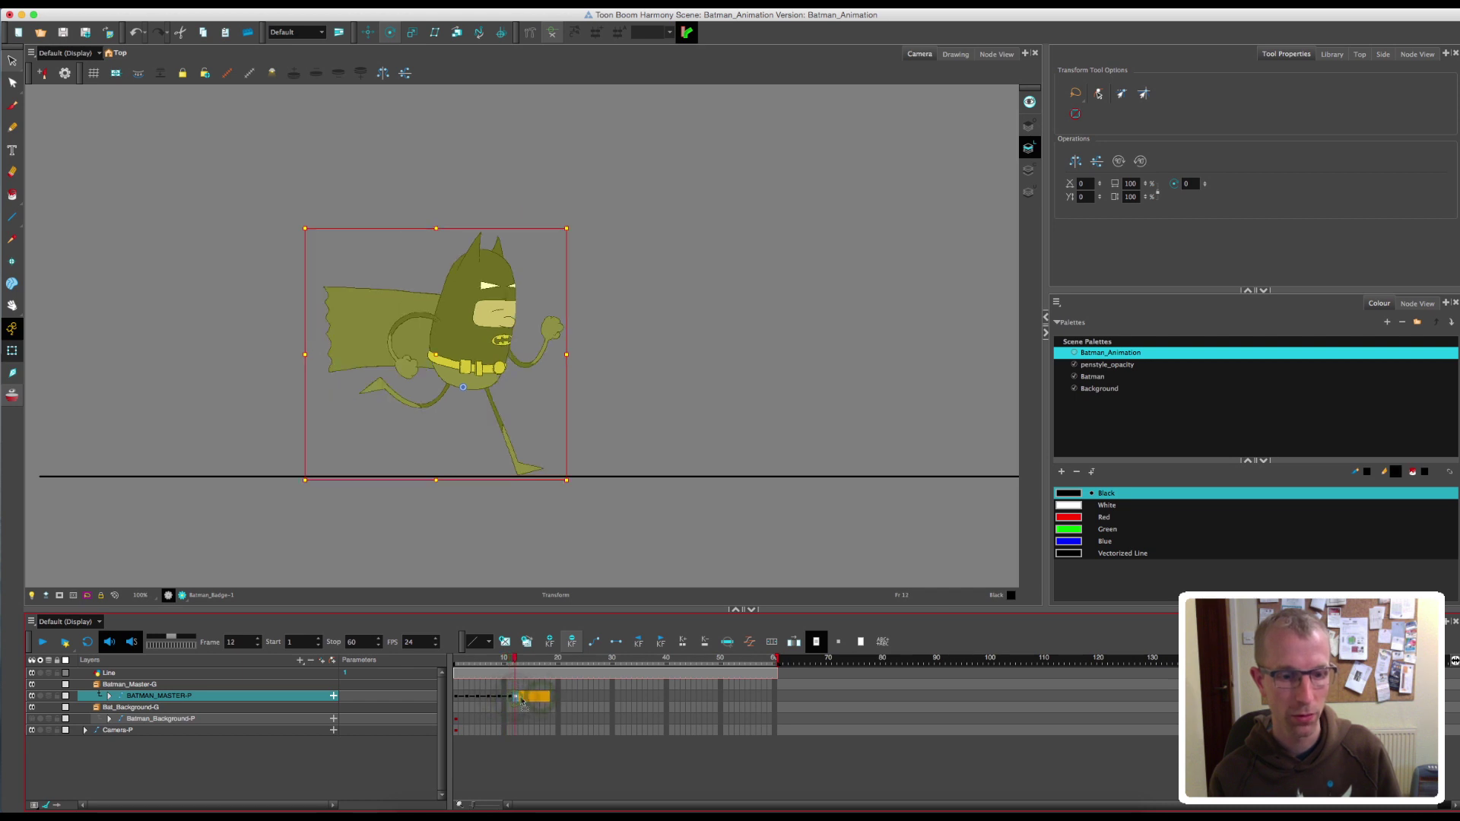
{"action": "left_click", "coordinate": [525, 697]}
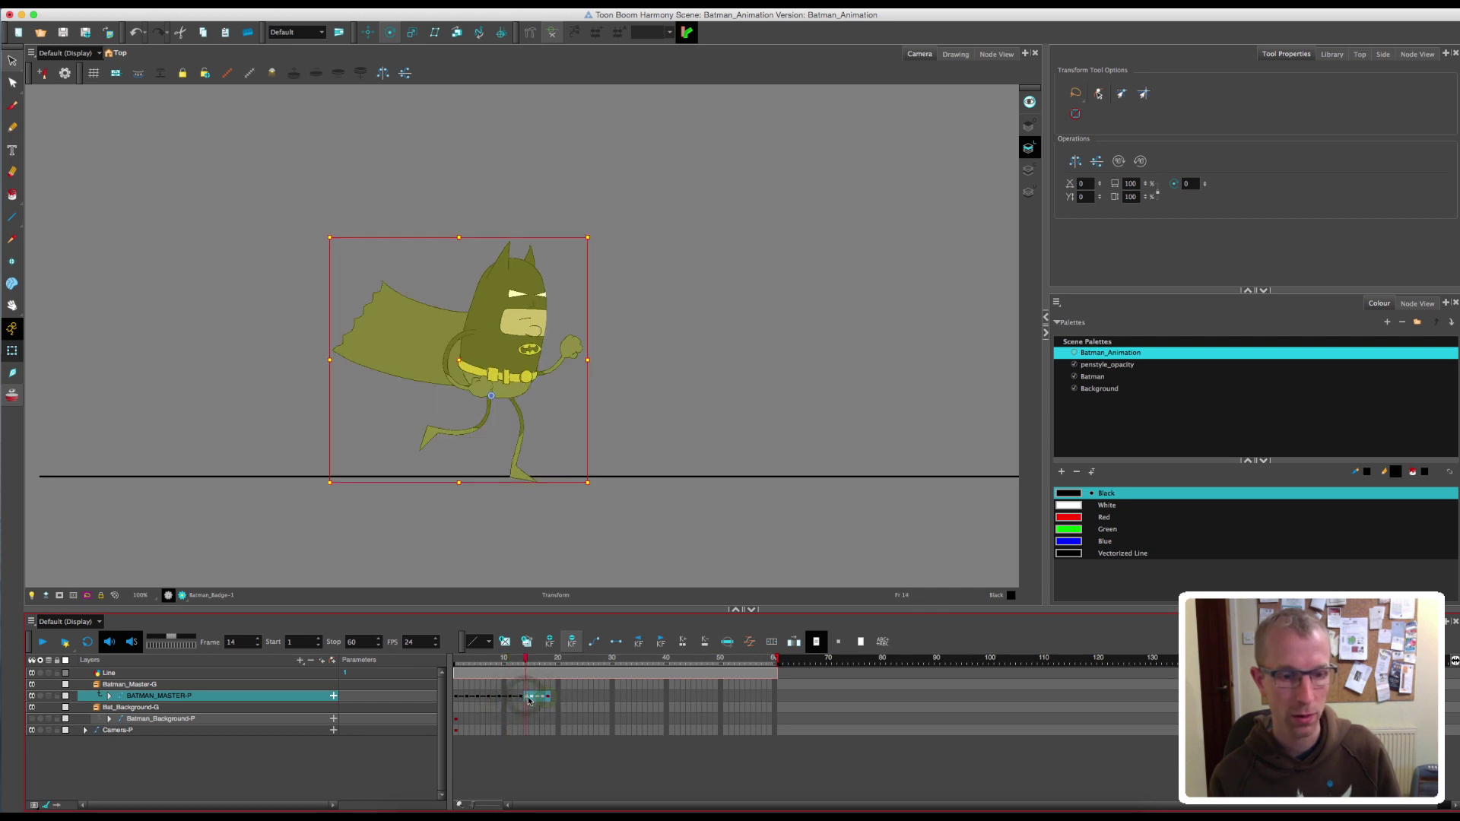
{"action": "left_click", "coordinate": [536, 704]}
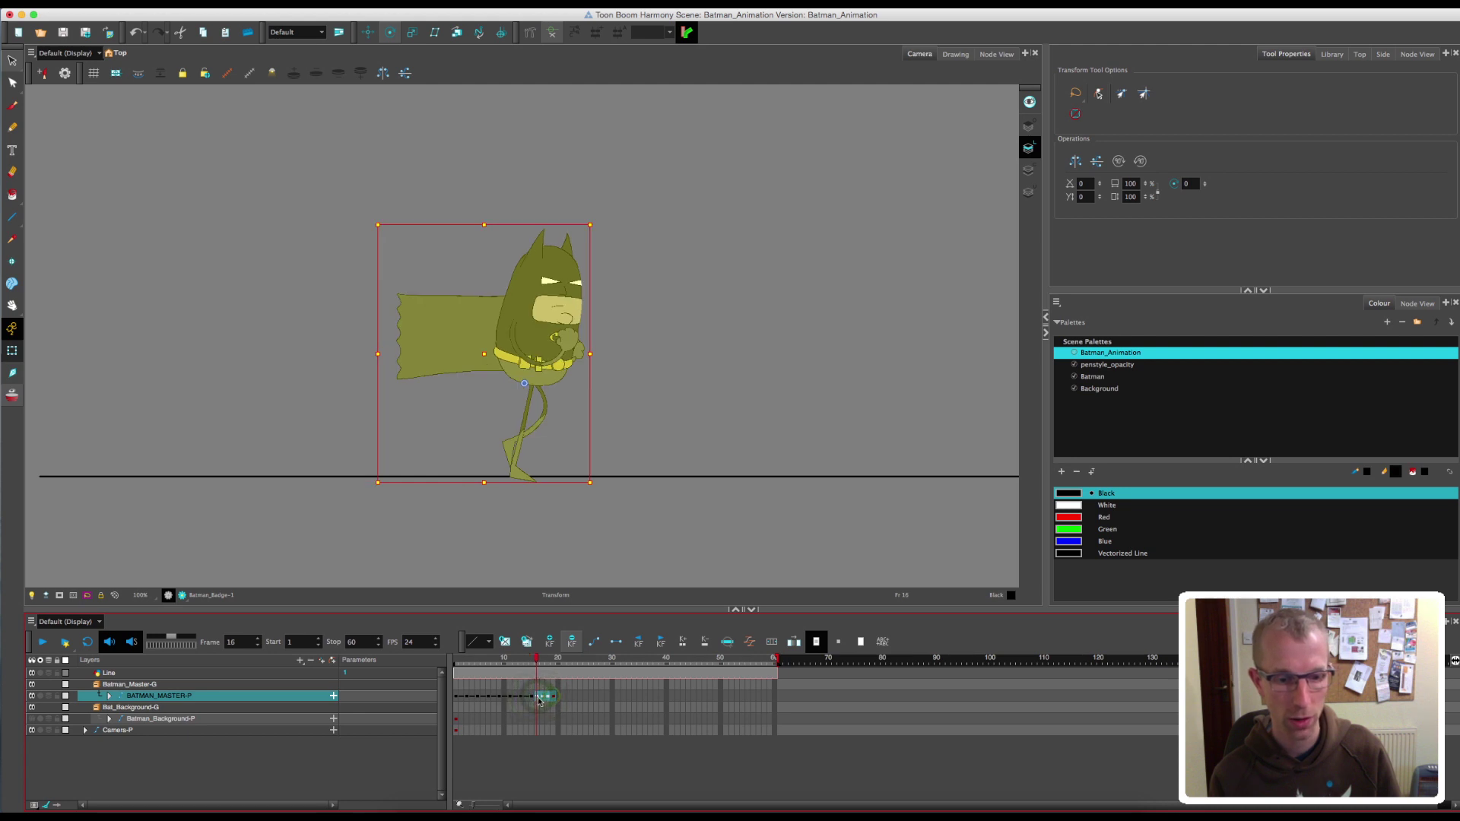
{"action": "left_click", "coordinate": [548, 698]}
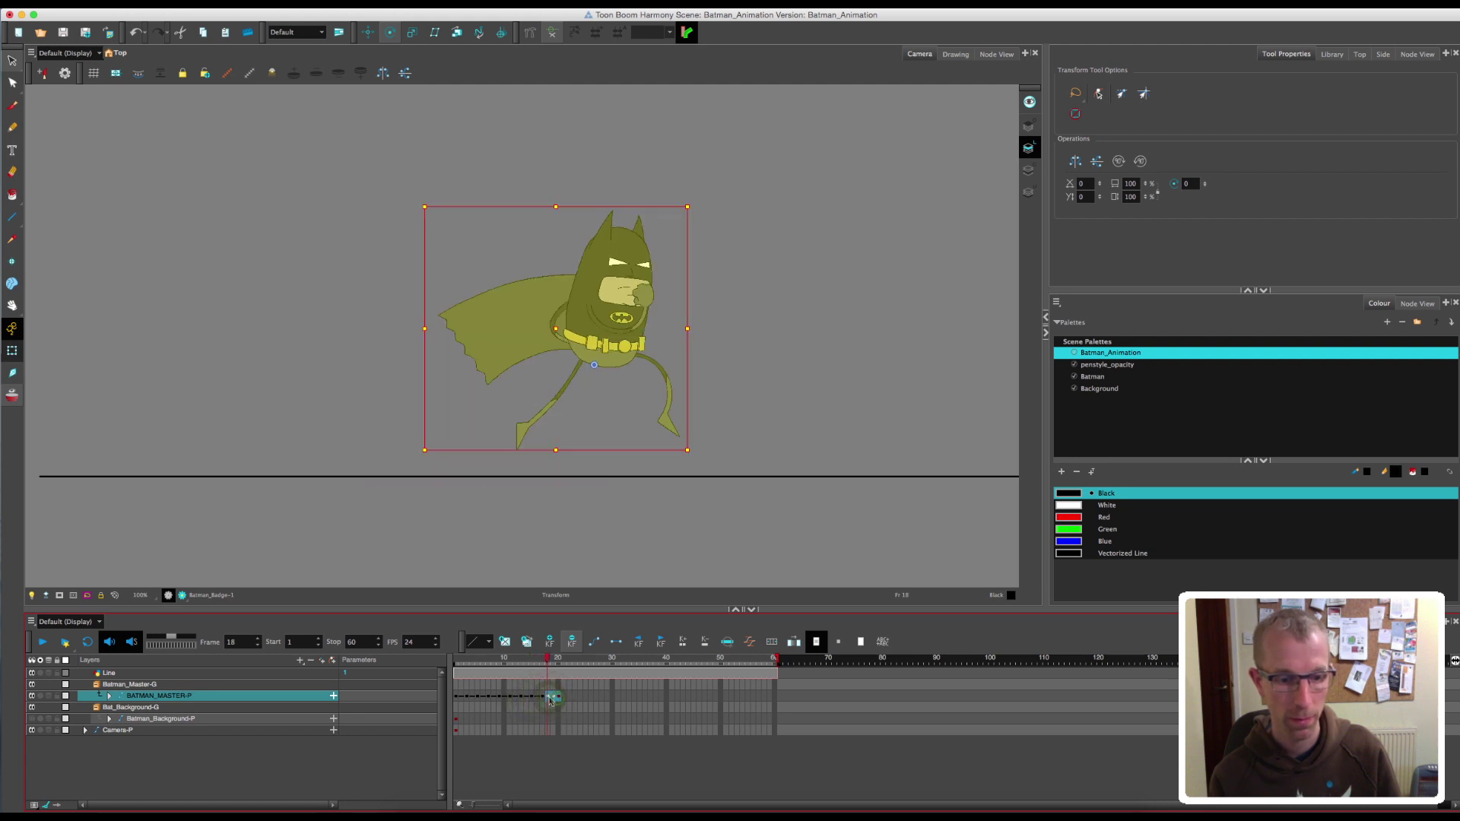
{"action": "left_click", "coordinate": [559, 698]}
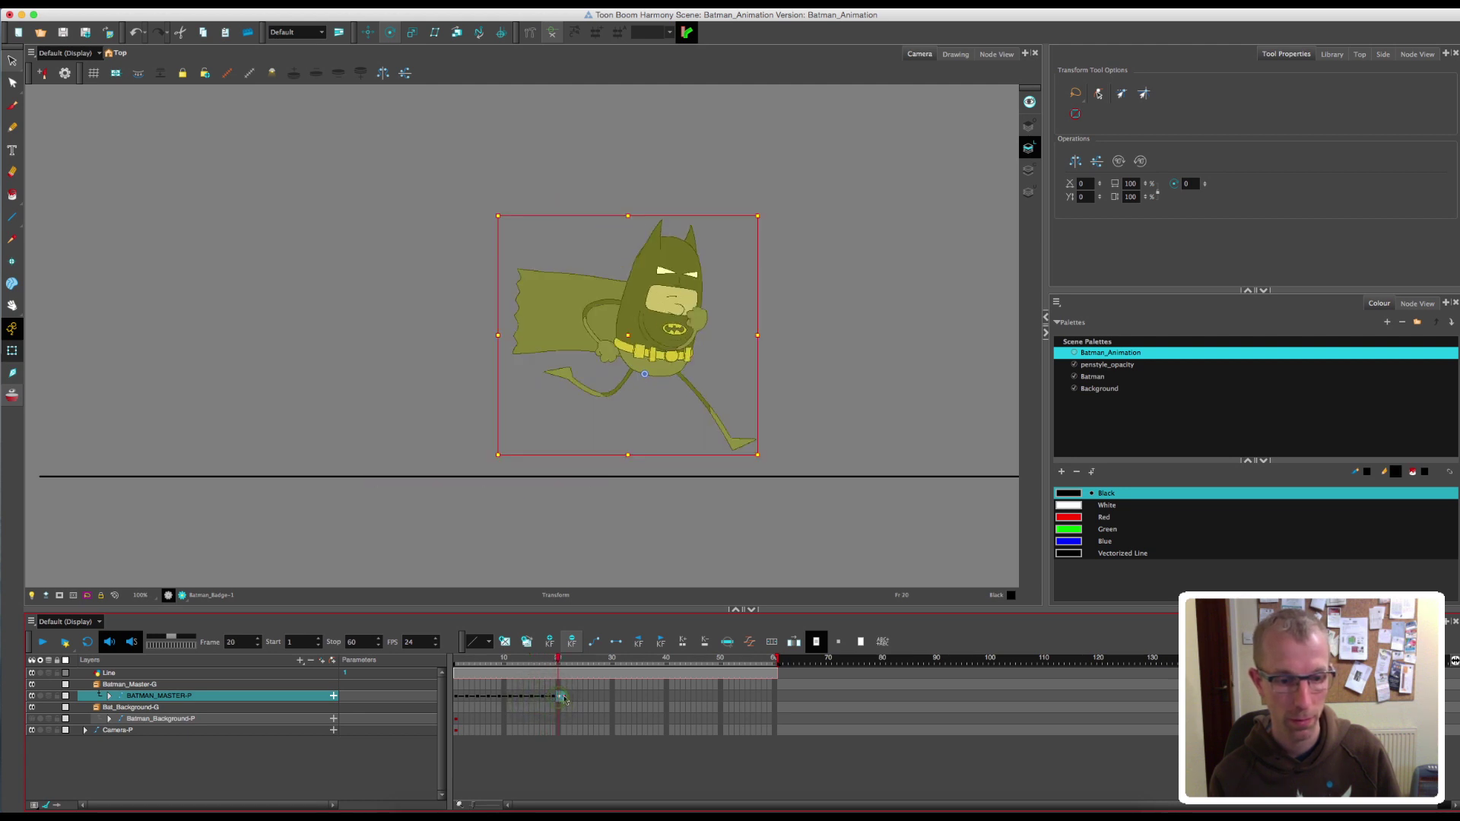
{"action": "left_click", "coordinate": [570, 698]}
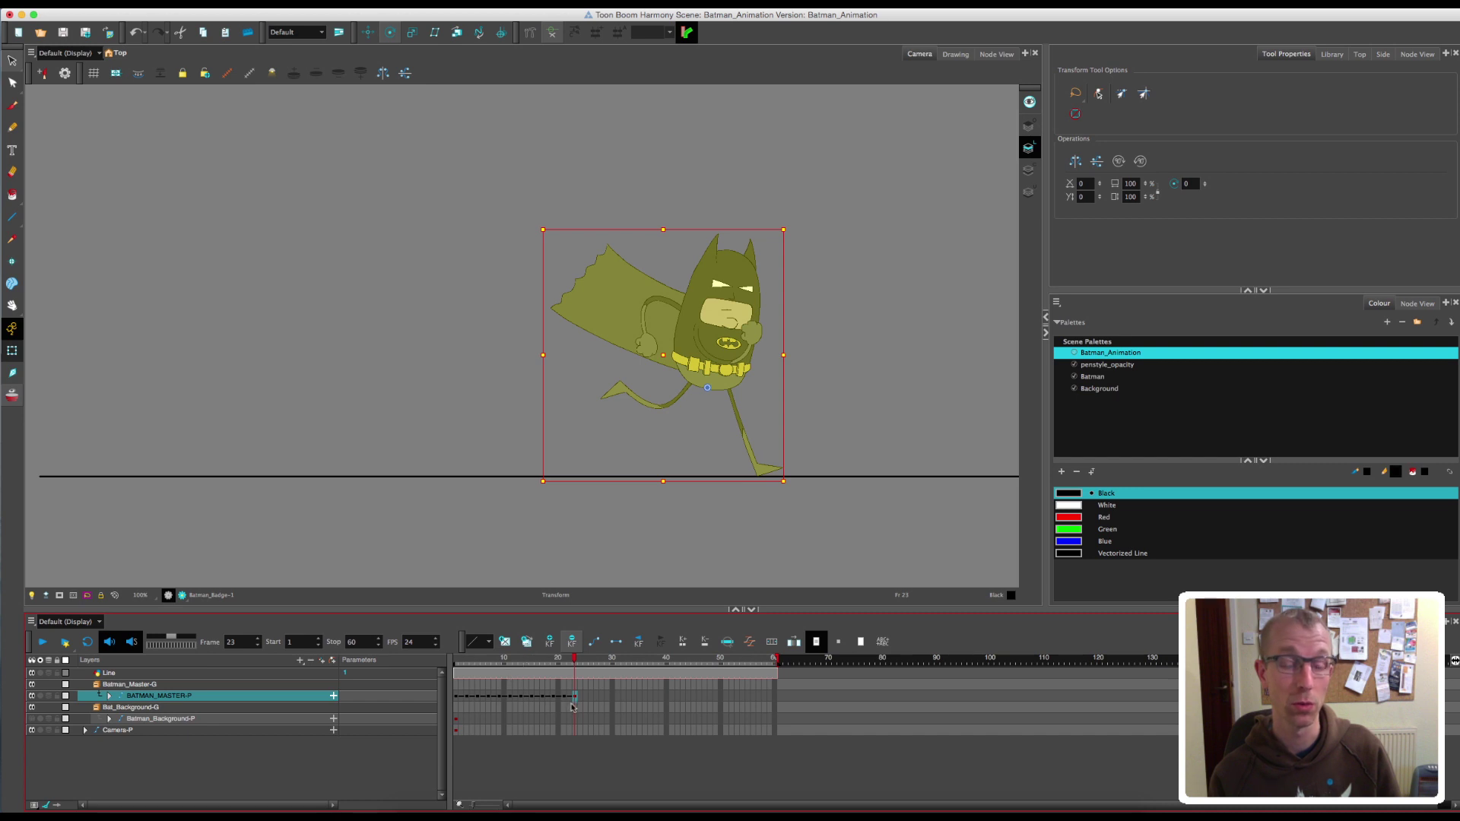
- Set the playback range to stop at frame 23, the last run keyframe, and turn on looping
{"action": "left_click_drag", "start_coordinate": [561, 661], "coordinate": [429, 684]}
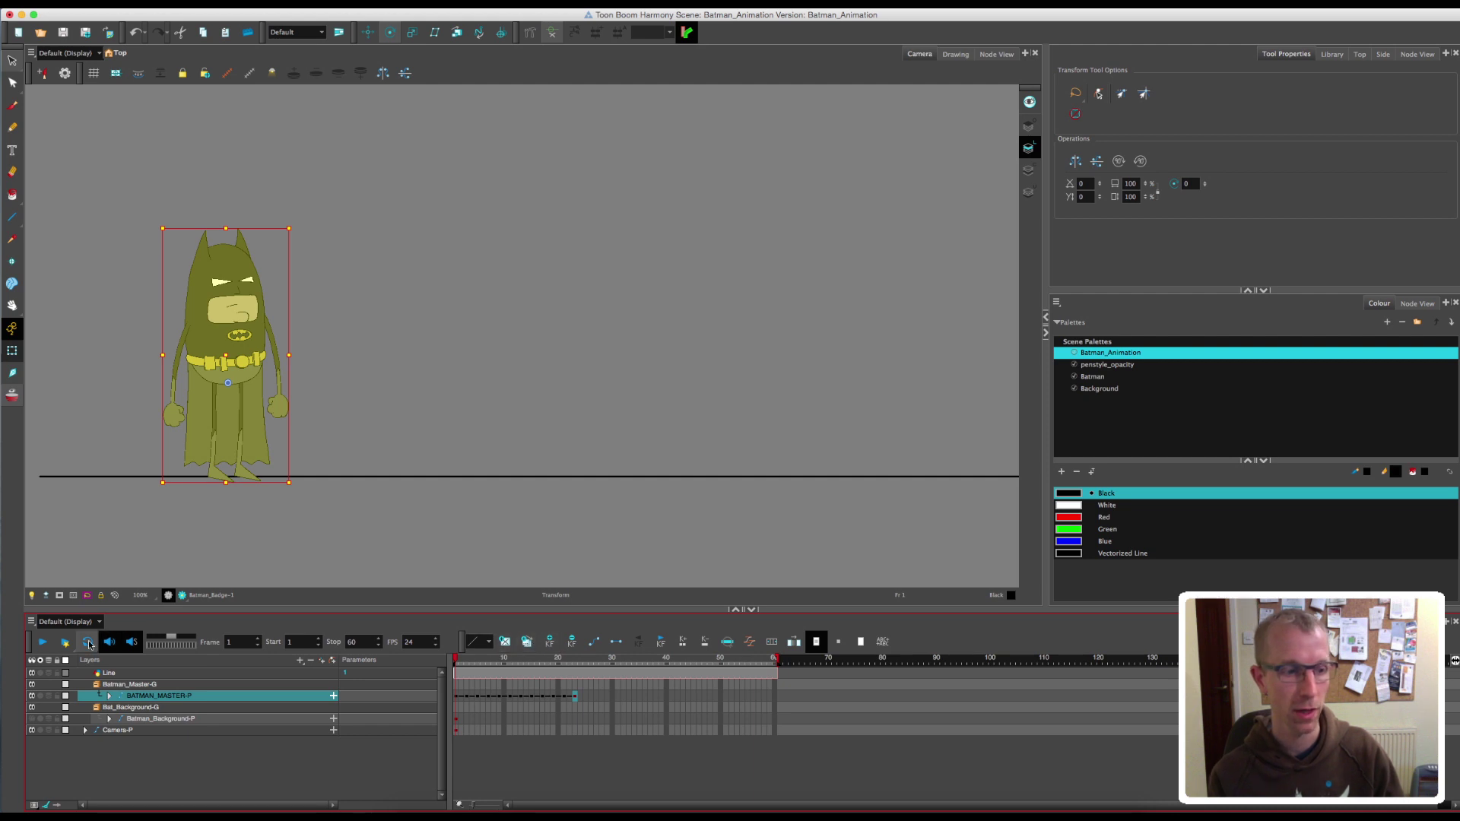
{"action": "left_click_drag", "start_coordinate": [592, 665], "coordinate": [575, 666]}
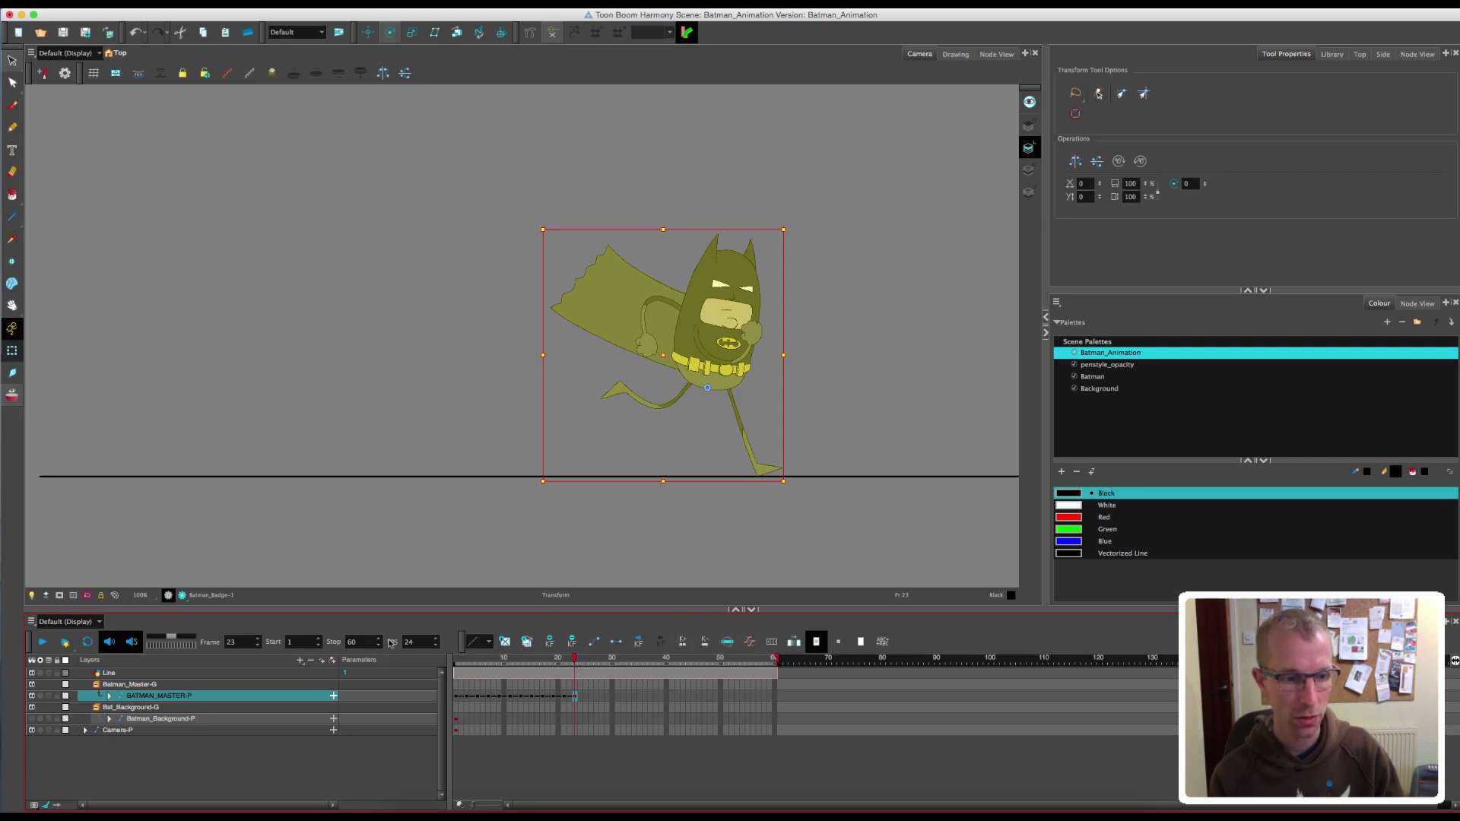
{"action": "left_click", "coordinate": [333, 644]}
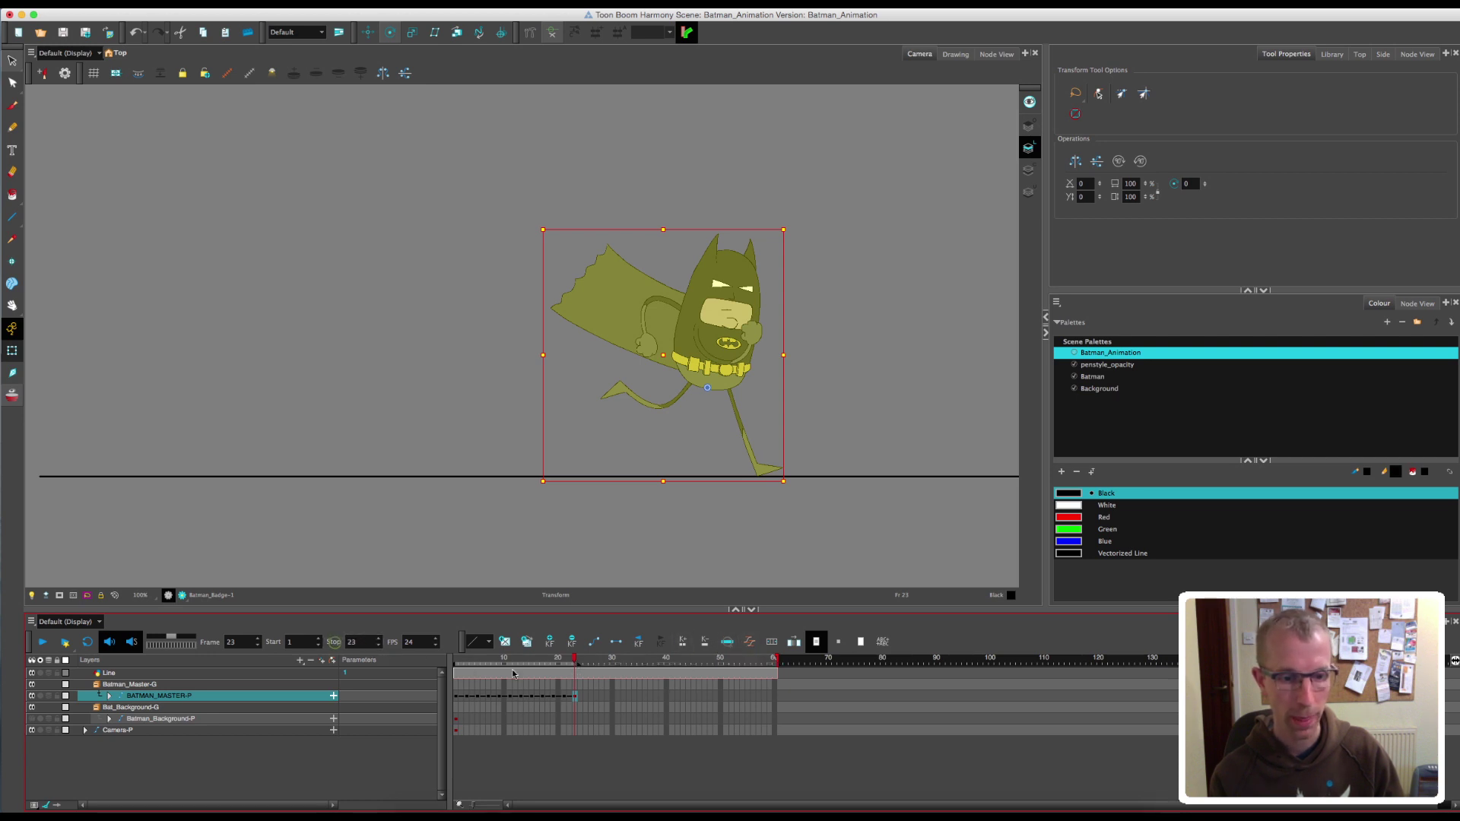
{"action": "left_click", "coordinate": [87, 642]}
{"action": "left_click", "coordinate": [85, 643]}
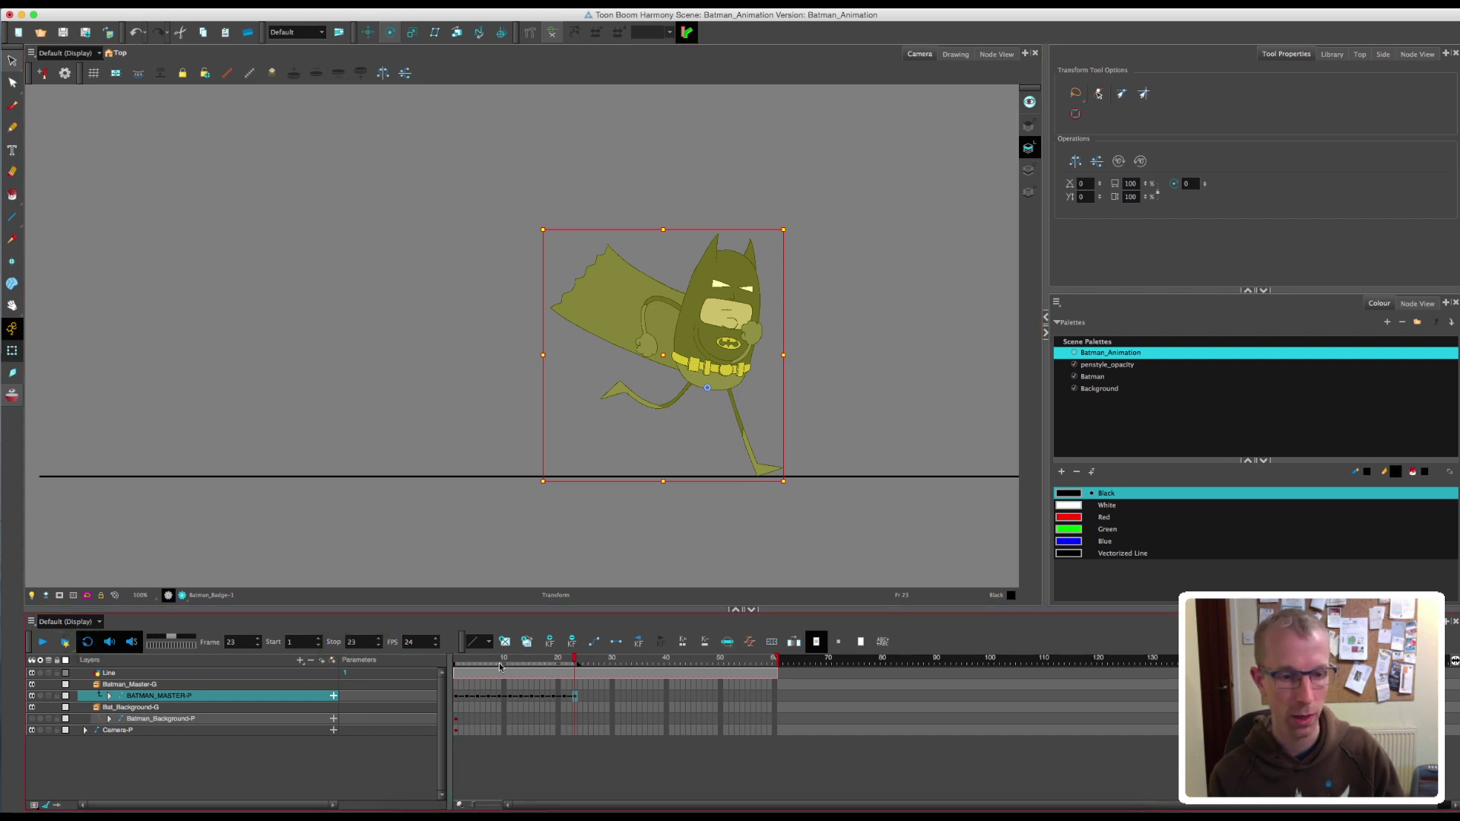
- Preview the loop, set the playback start to frame 3, replay the run cycle and deselect the character
{"action": "left_click_drag", "start_coordinate": [500, 661], "coordinate": [457, 661]}
{"action": "left_click", "coordinate": [62, 642]}
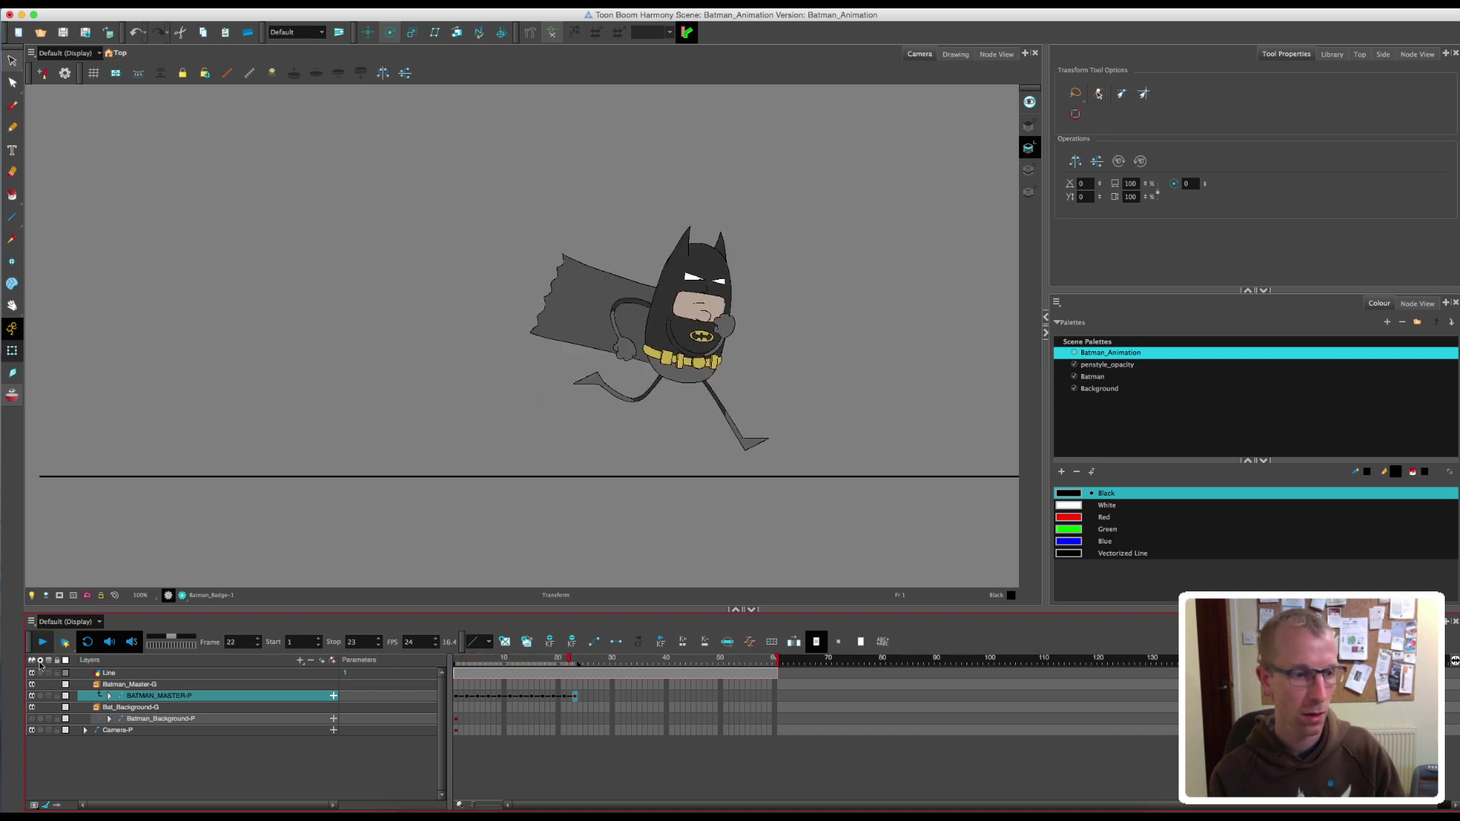
{"action": "left_click", "coordinate": [466, 661]}
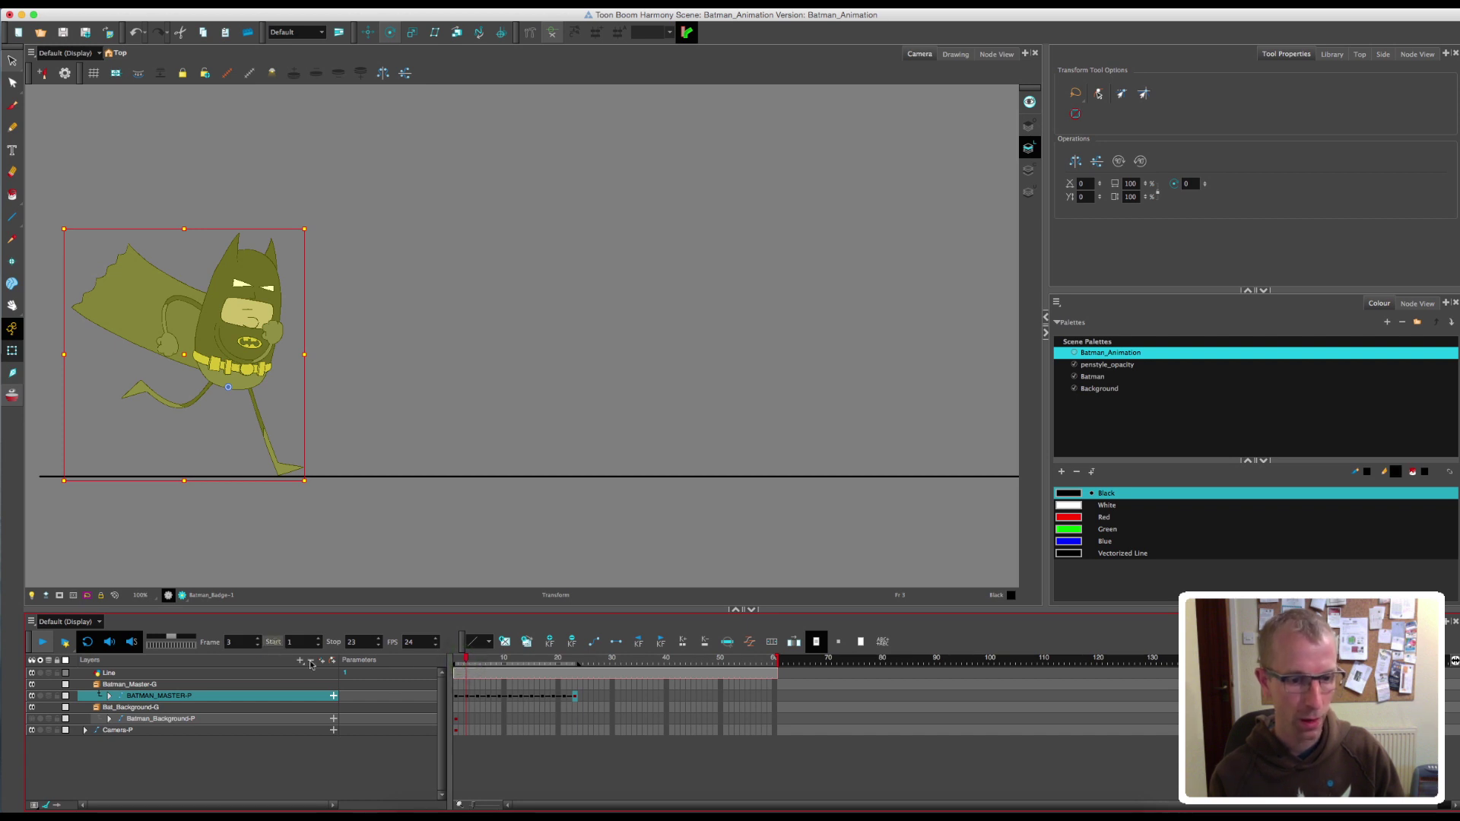
{"action": "left_click", "coordinate": [43, 642]}
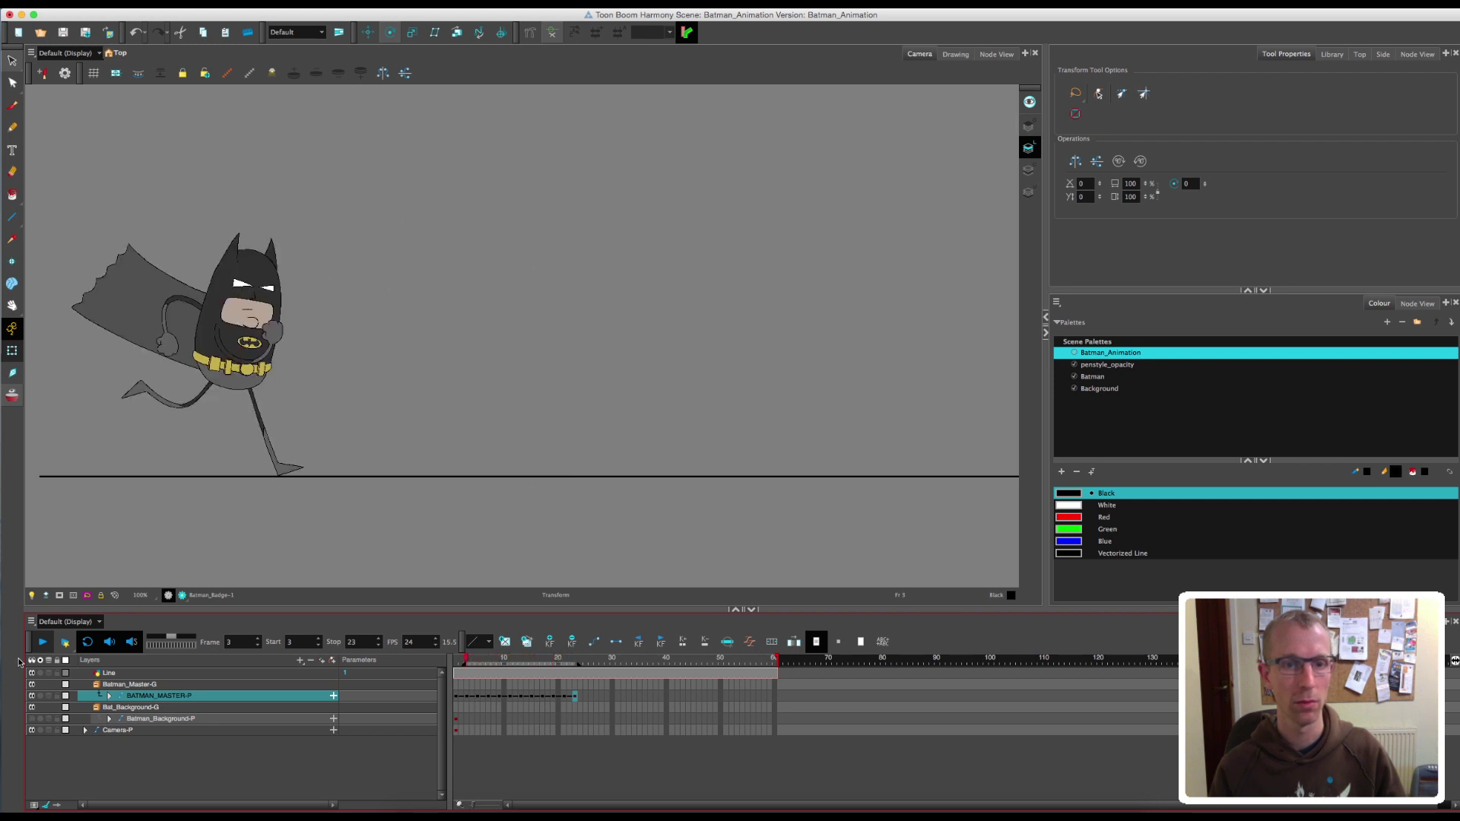
{"action": "left_click", "coordinate": [45, 642]}
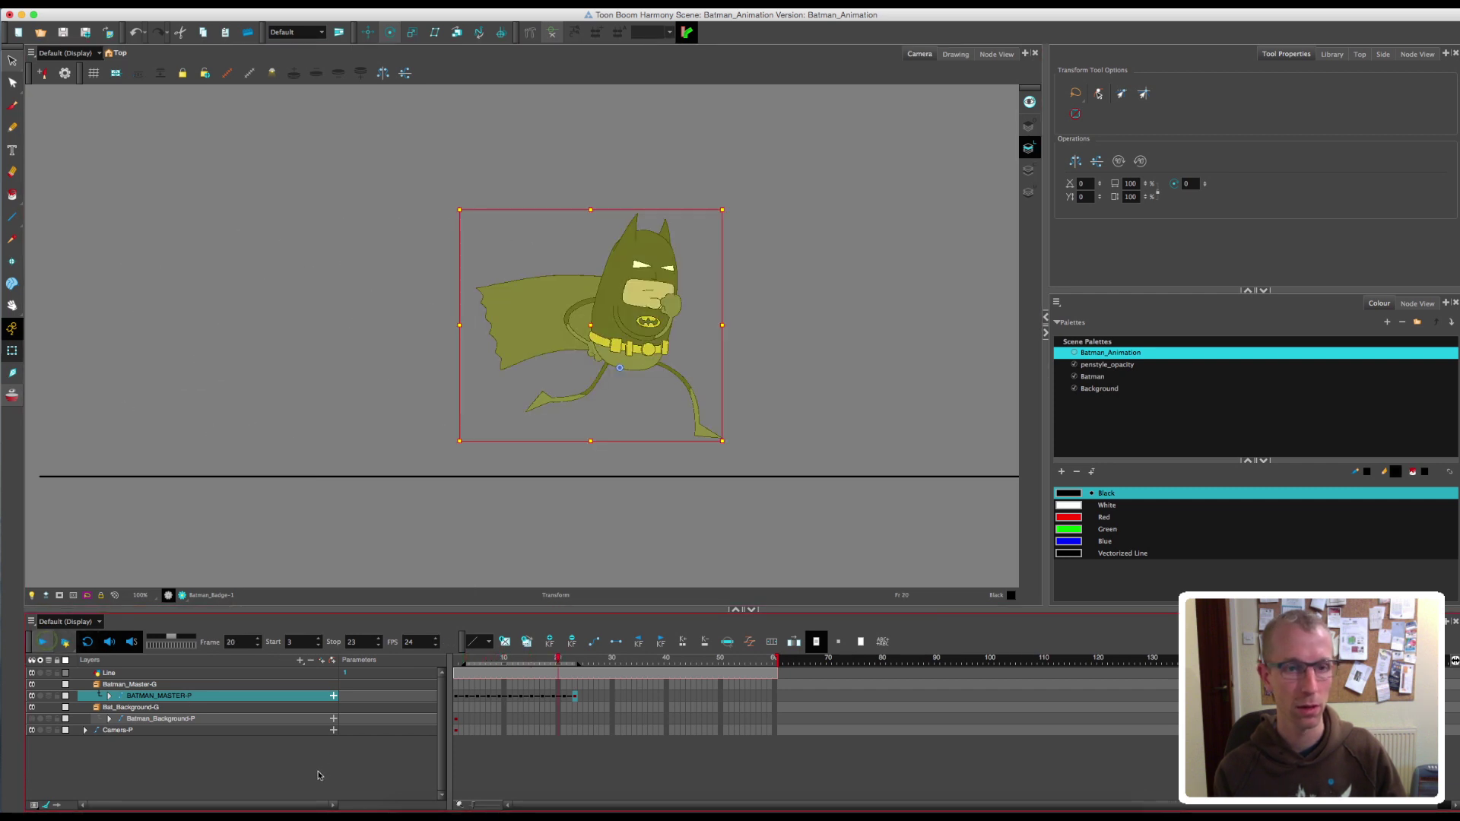
{"action": "left_click", "coordinate": [319, 768]}
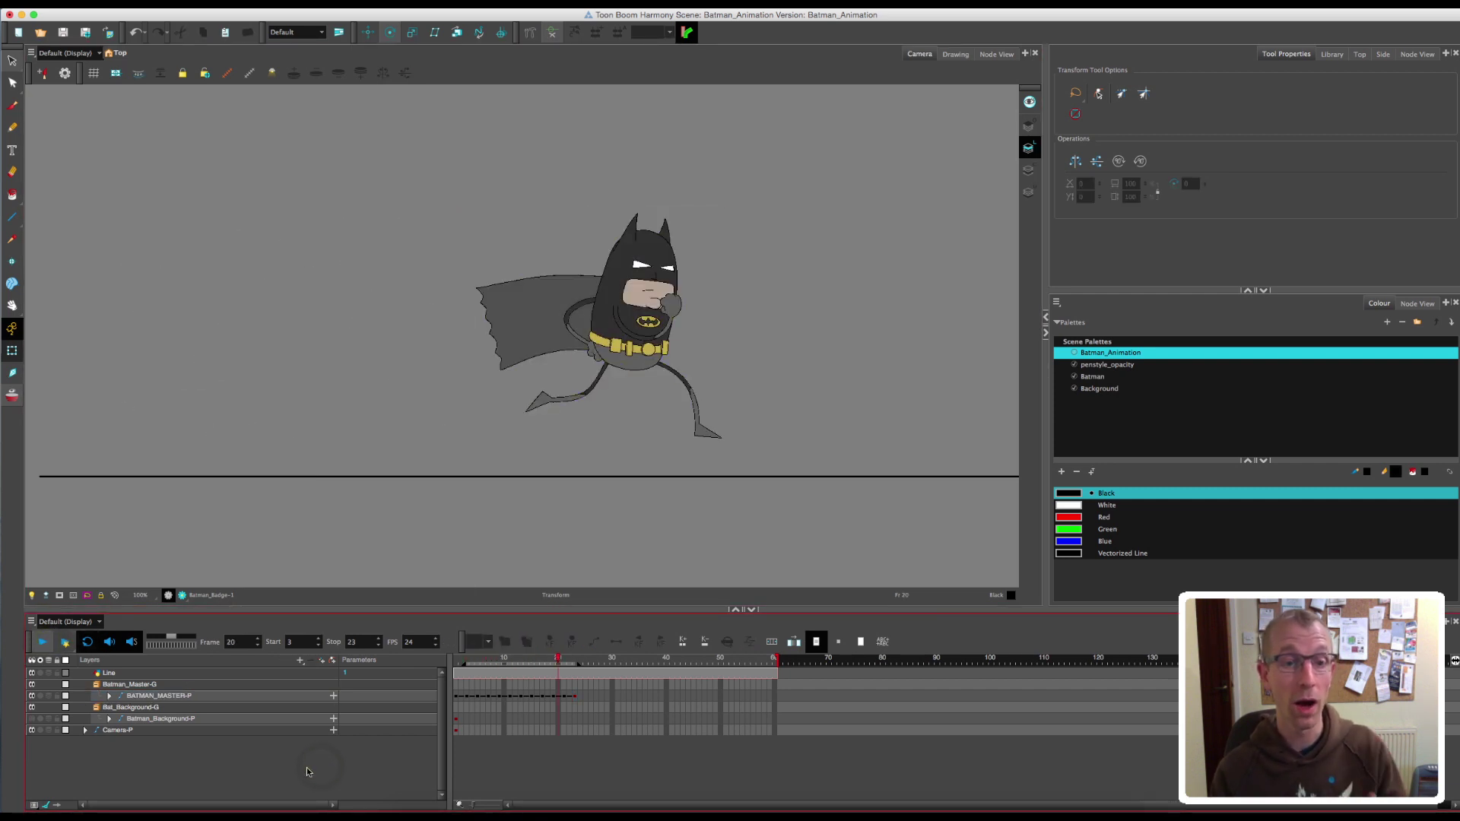
- Show the Batman_Background-P layer, hide the Line layer and play the looping run against the alley background
{"action": "left_click", "coordinate": [31, 719]}
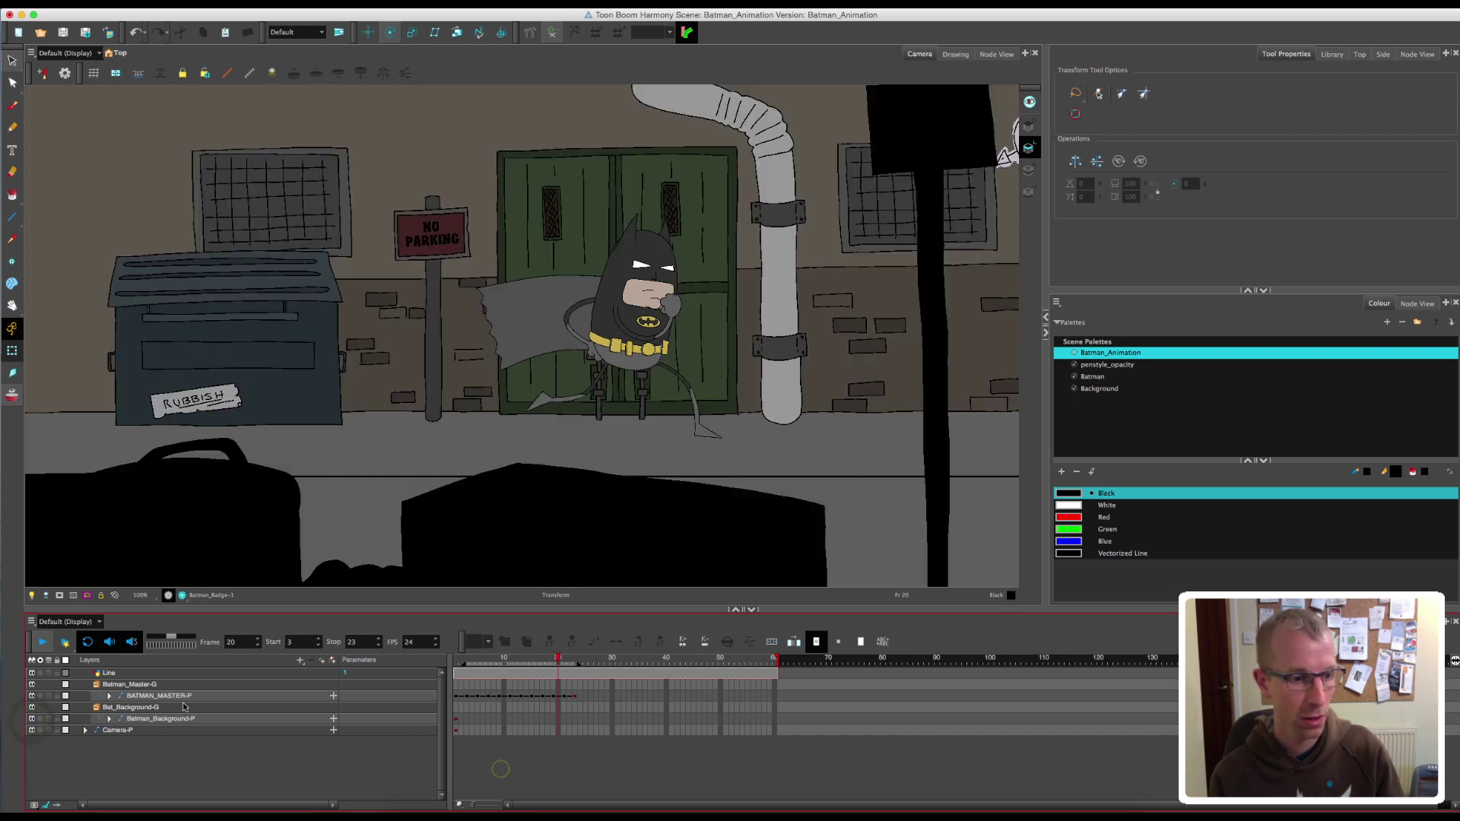
{"action": "left_click_drag", "start_coordinate": [479, 660], "coordinate": [466, 660]}
{"action": "left_click", "coordinate": [44, 640]}
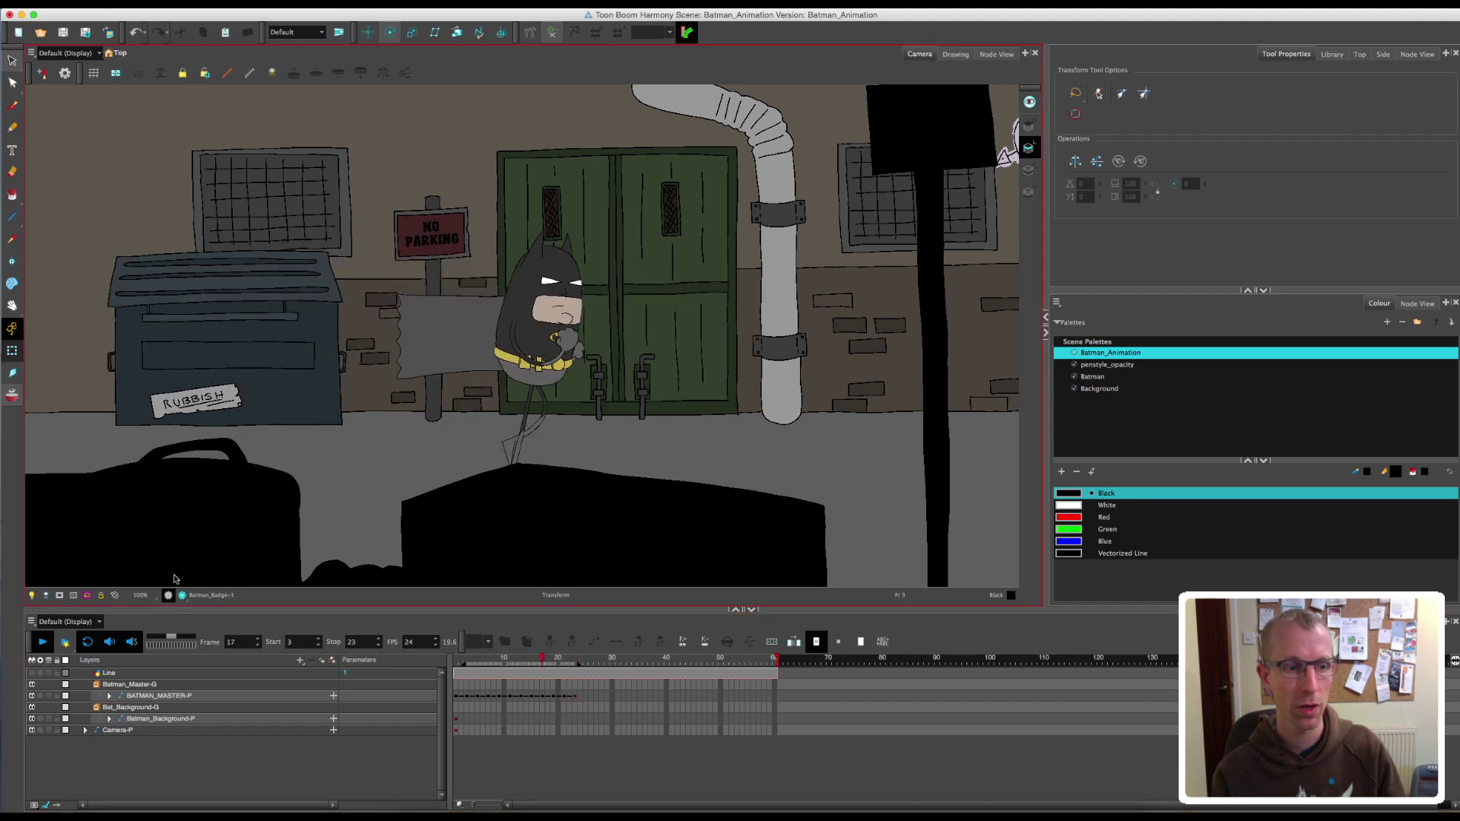
{"action": "left_click", "coordinate": [44, 644]}
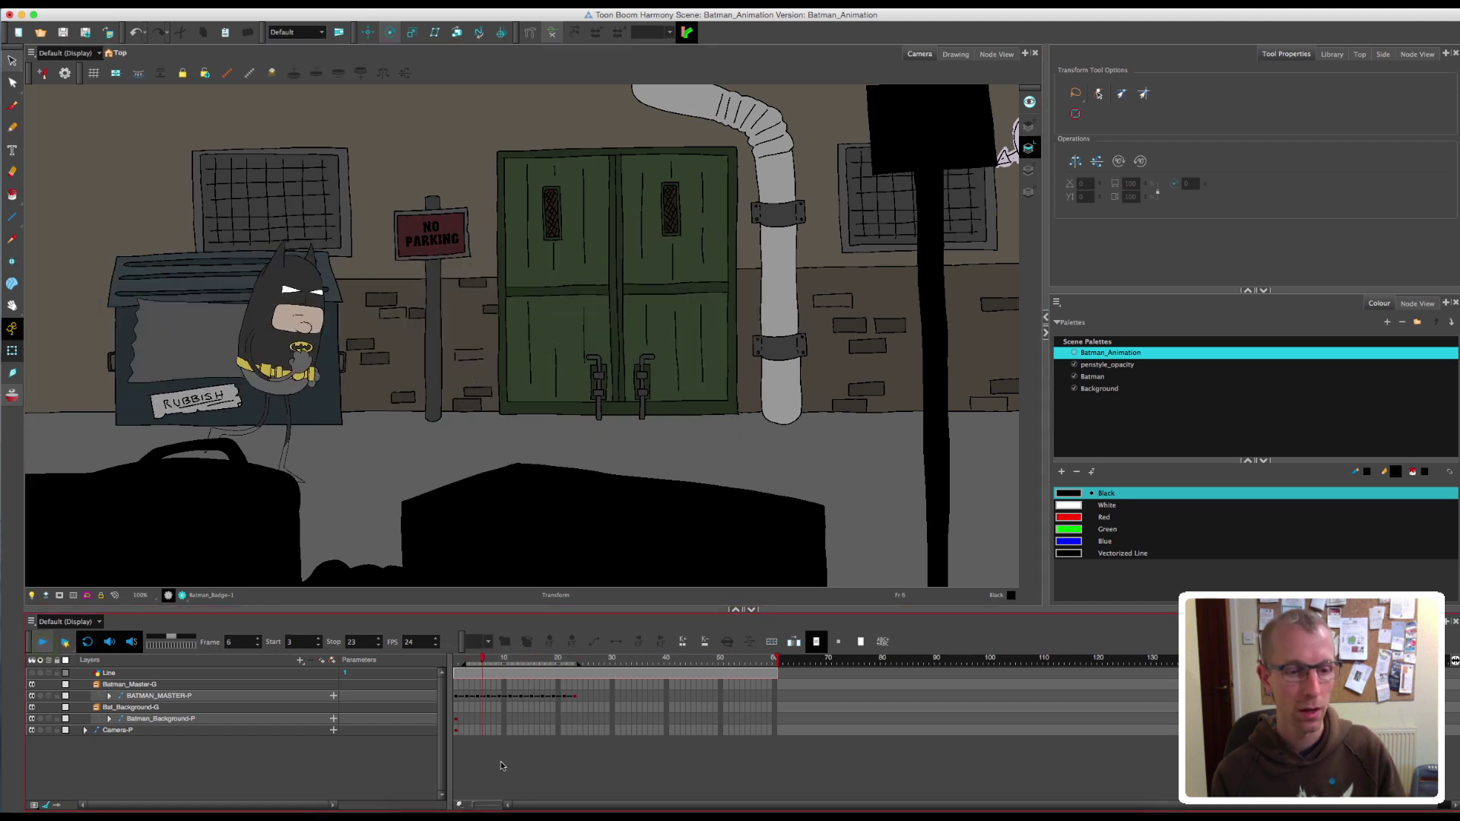